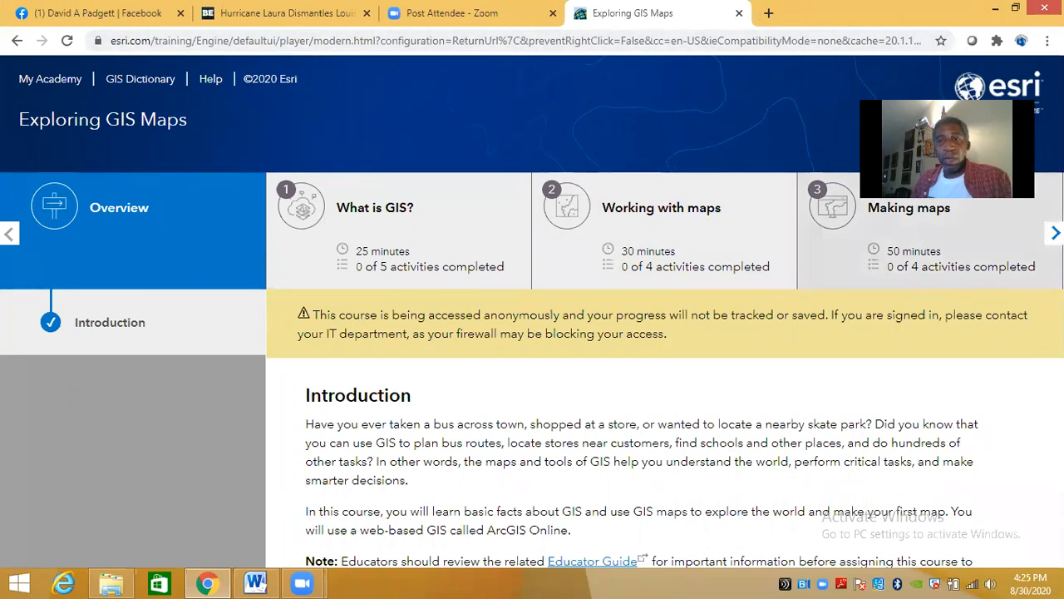
- Review the course introduction and read instruction 4 of the assignment document in Word
{"action": "scroll", "coordinate": [670, 302], "scroll_direction": "down", "scroll_amount": 5}
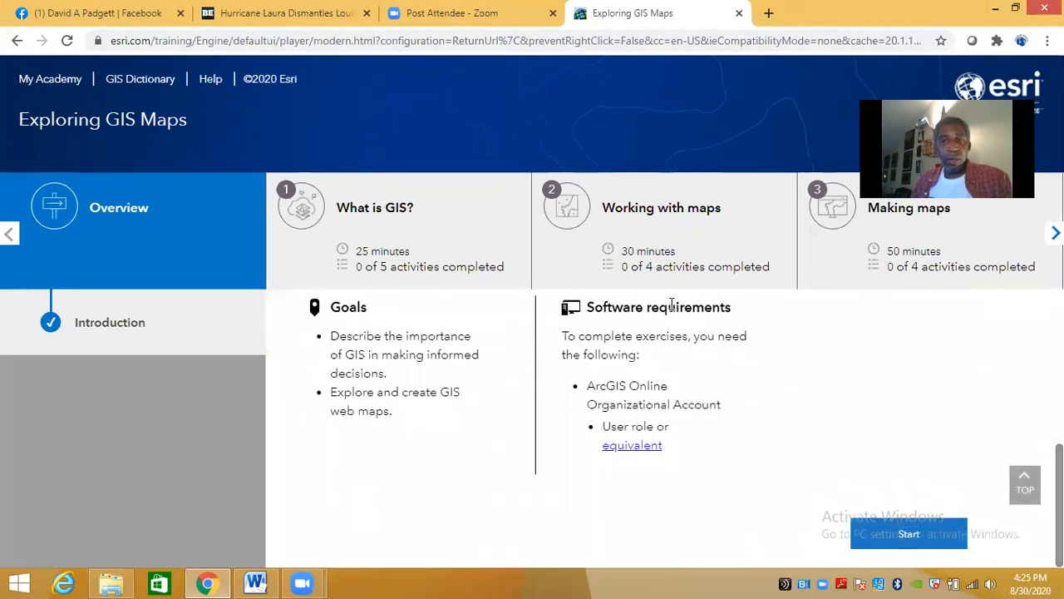
{"action": "scroll", "coordinate": [670, 305], "scroll_direction": "up", "scroll_amount": 5}
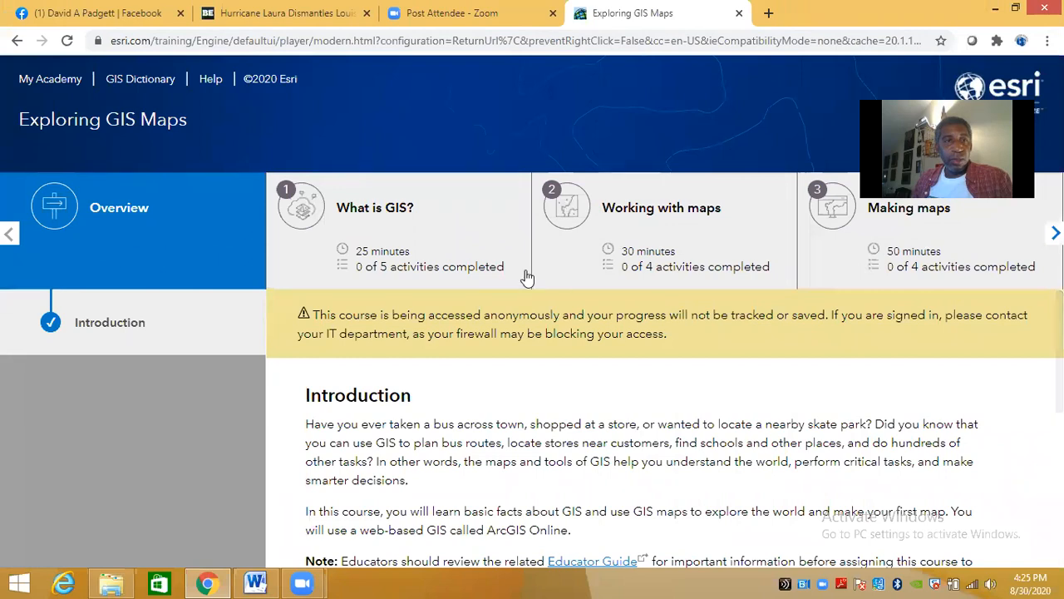
{"action": "left_click", "coordinate": [255, 583]}
{"action": "scroll", "coordinate": [645, 407], "scroll_direction": "down", "scroll_amount": 4}
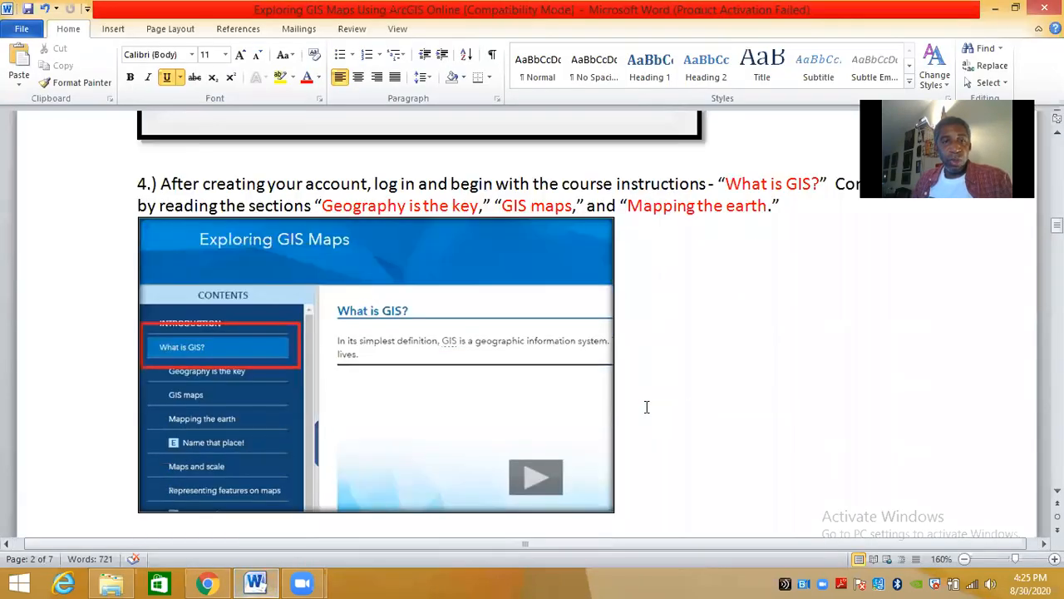
{"action": "scroll", "coordinate": [647, 406], "scroll_direction": "up", "scroll_amount": 1}
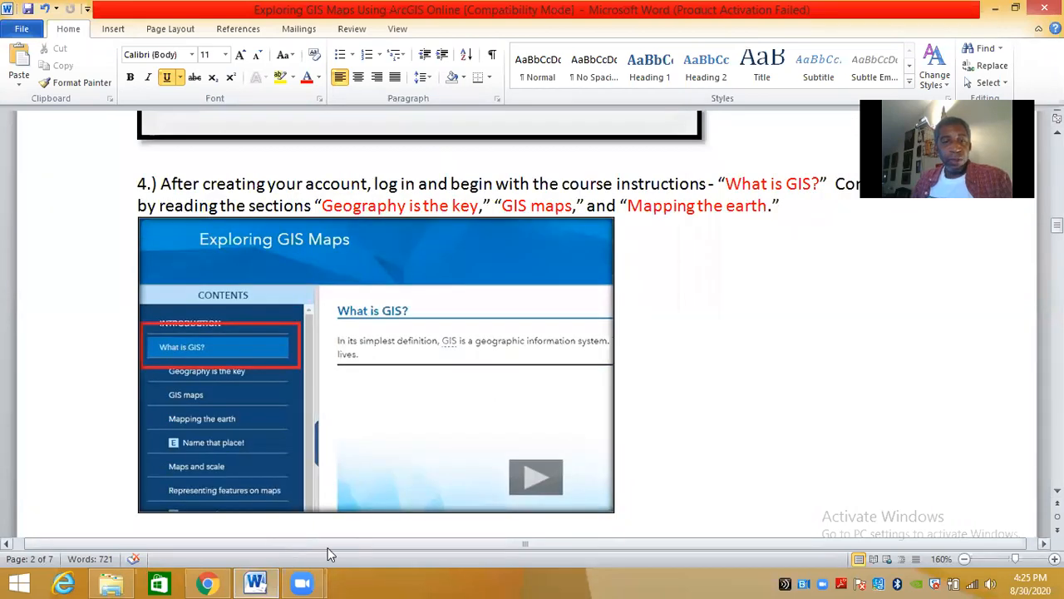
- Switch back to Chrome, open the "What is GIS?" section of the course, and look over its activity list
{"action": "left_click", "coordinate": [207, 583]}
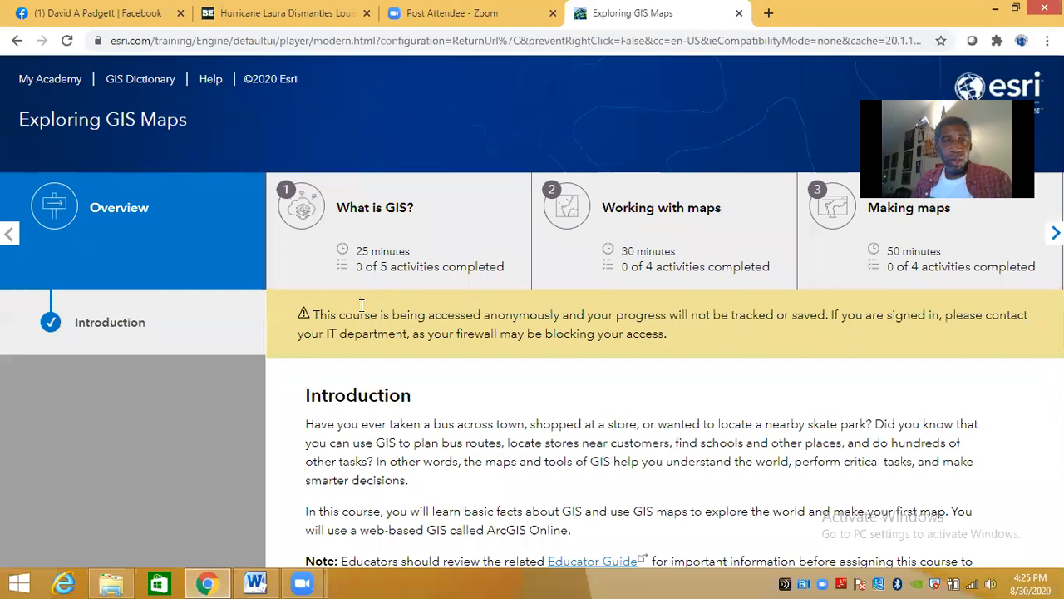
{"action": "left_click", "coordinate": [383, 236]}
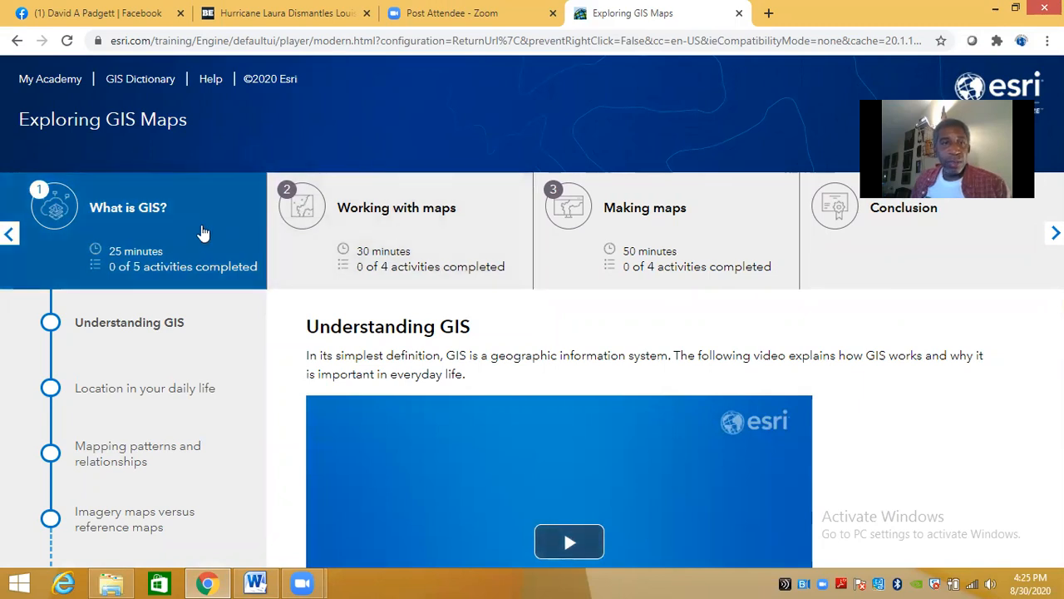
{"action": "scroll", "coordinate": [219, 308], "scroll_direction": "down", "scroll_amount": 1}
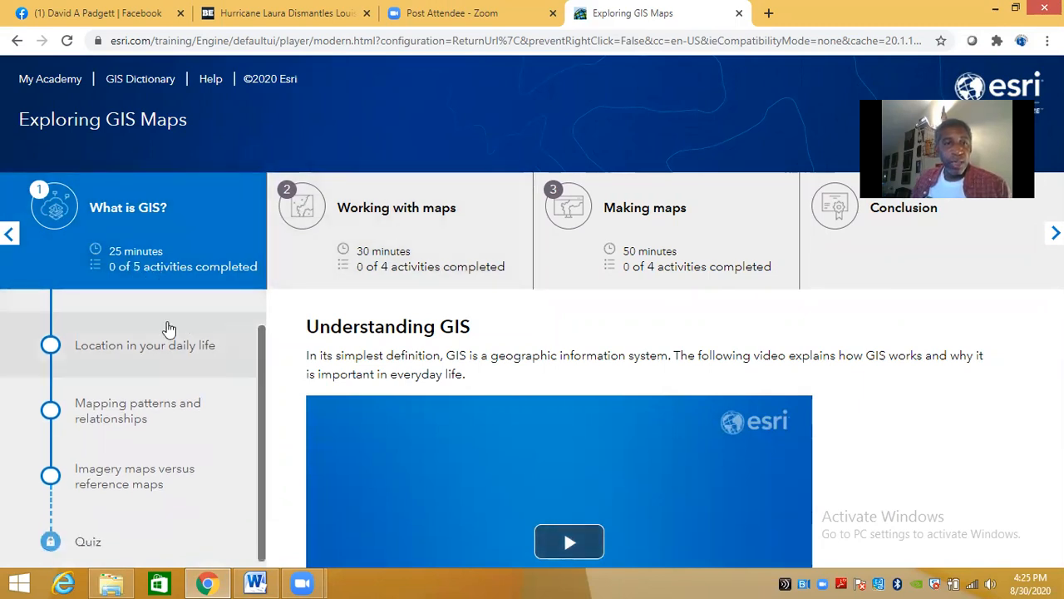
- Go through the activities from "Location in your daily life" to "Imagery maps versus reference maps" in turn
{"action": "left_click", "coordinate": [137, 350]}
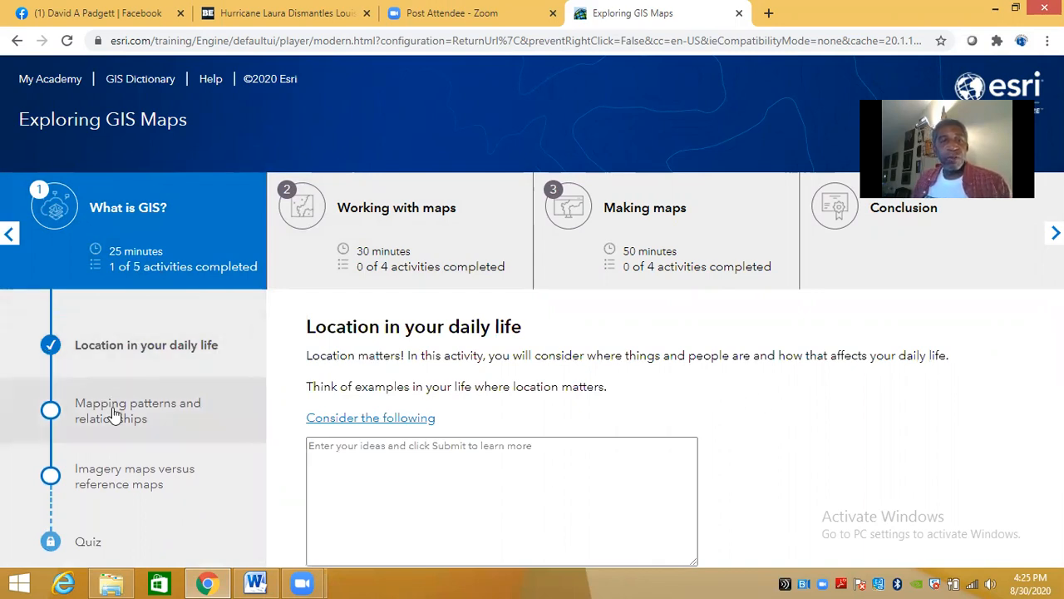
{"action": "left_click", "coordinate": [190, 414]}
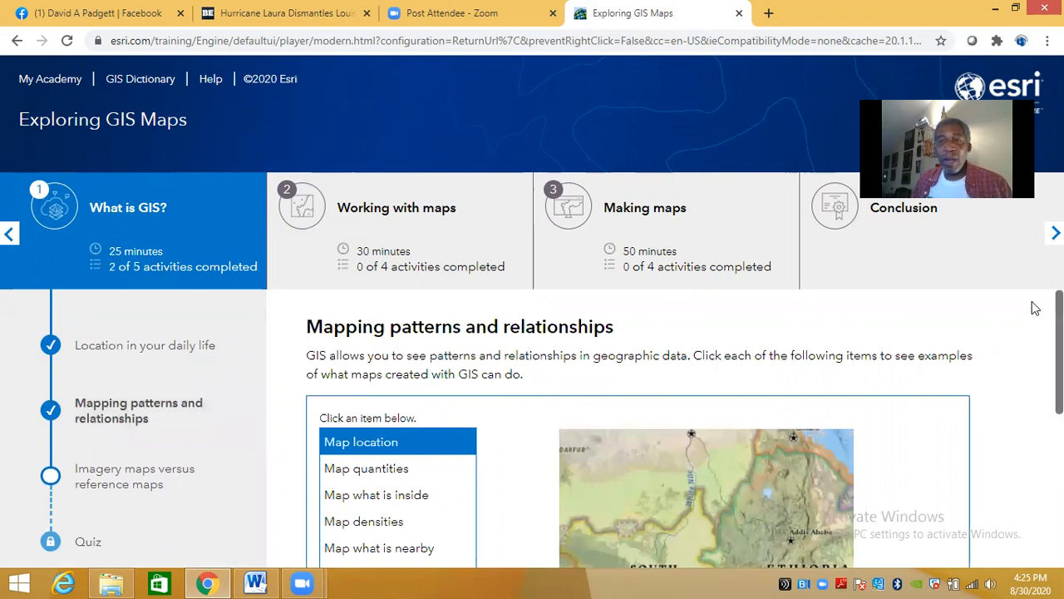
{"action": "scroll", "coordinate": [615, 420], "scroll_direction": "down", "scroll_amount": 1}
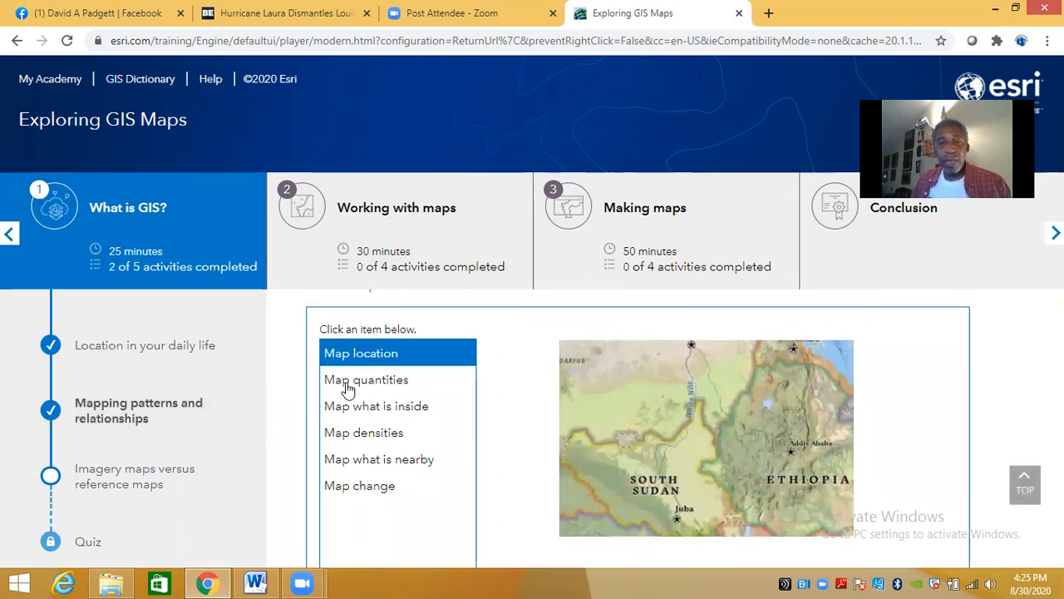
{"action": "left_click", "coordinate": [138, 484]}
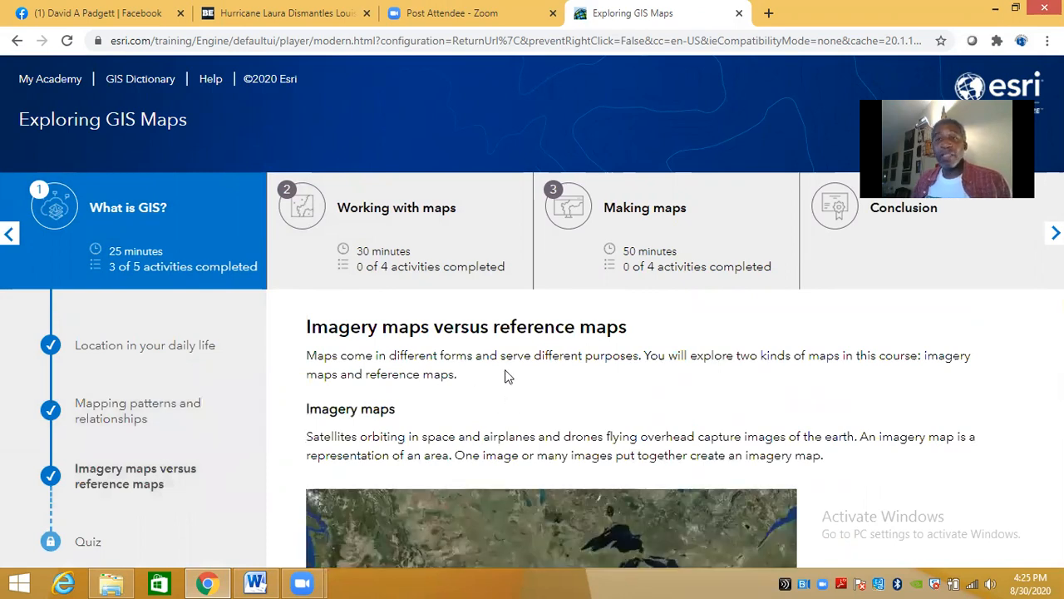
- Open the "Working with maps" section and review the "Name that place" exercise through its "Explore the map" step
{"action": "left_click", "coordinate": [405, 255]}
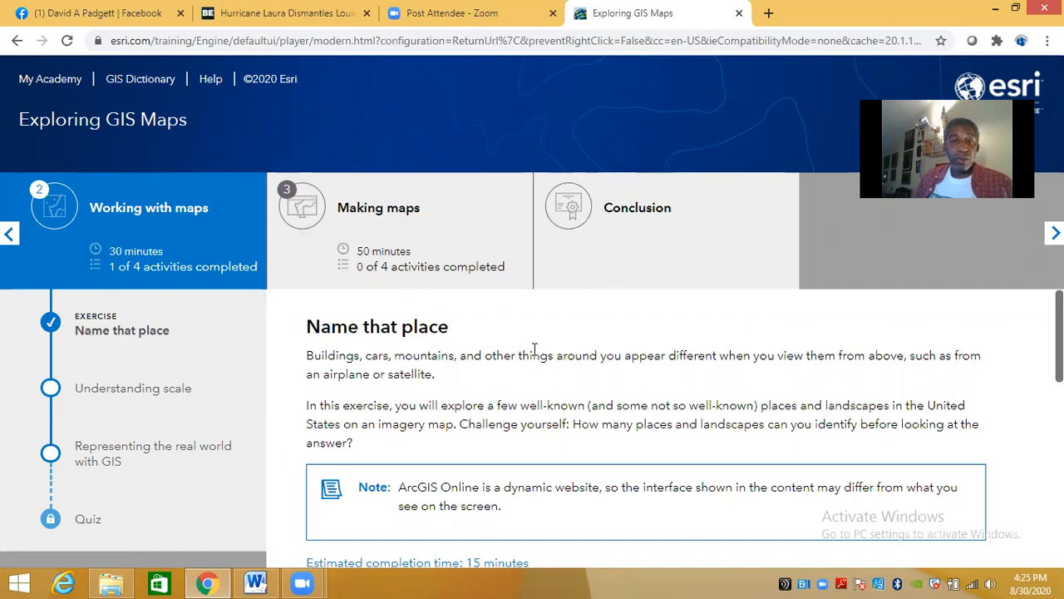
{"action": "scroll", "coordinate": [932, 387], "scroll_direction": "down", "scroll_amount": 1}
{"action": "scroll", "coordinate": [932, 385], "scroll_direction": "down", "scroll_amount": 3}
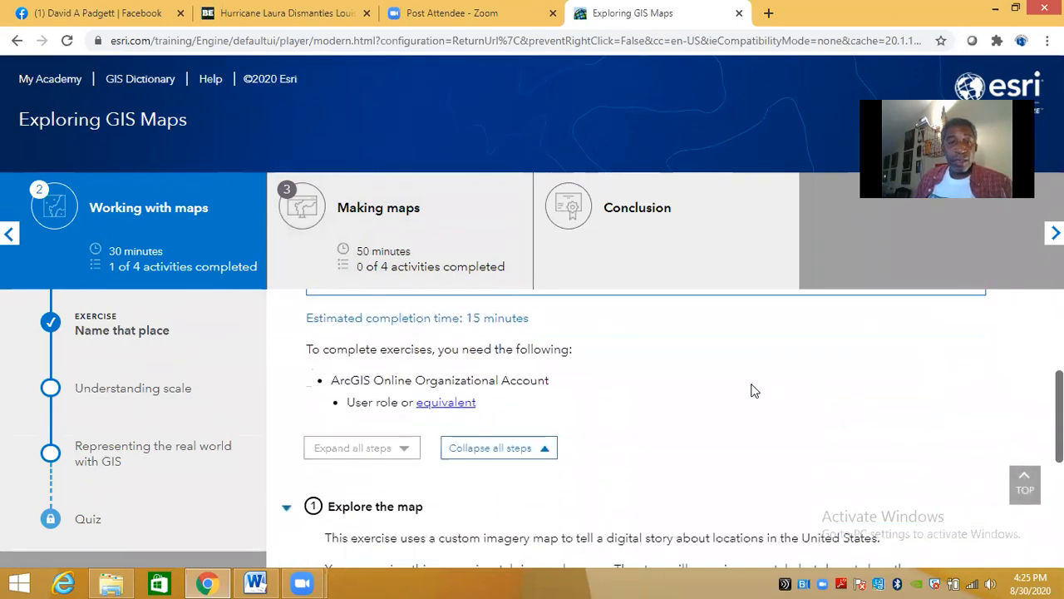
{"action": "scroll", "coordinate": [752, 385], "scroll_direction": "down", "scroll_amount": 1}
{"action": "scroll", "coordinate": [751, 386], "scroll_direction": "up", "scroll_amount": 1}
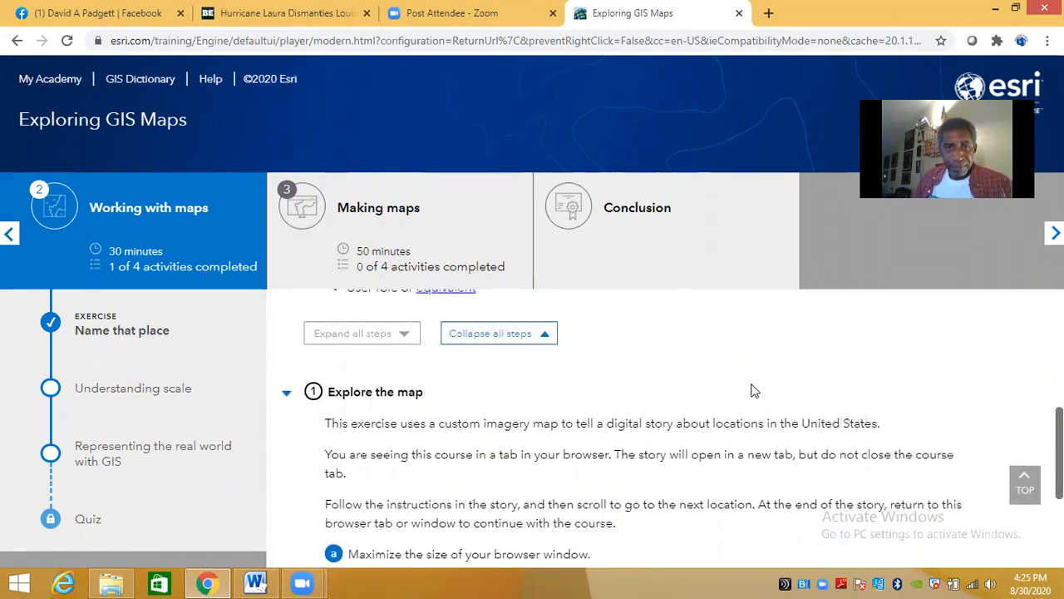
- Switch to the Word assignment and review instruction 4 and the "Name that place!" questions under item 5
{"action": "left_click", "coordinate": [262, 582]}
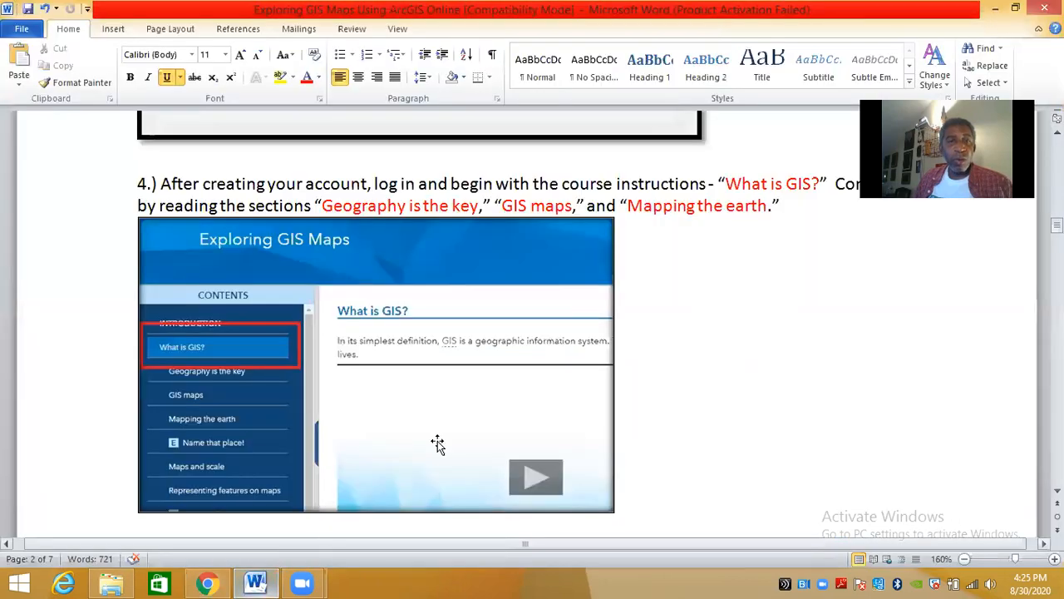
{"action": "scroll", "coordinate": [738, 396], "scroll_direction": "down", "scroll_amount": 1}
{"action": "scroll", "coordinate": [591, 380], "scroll_direction": "up", "scroll_amount": 2}
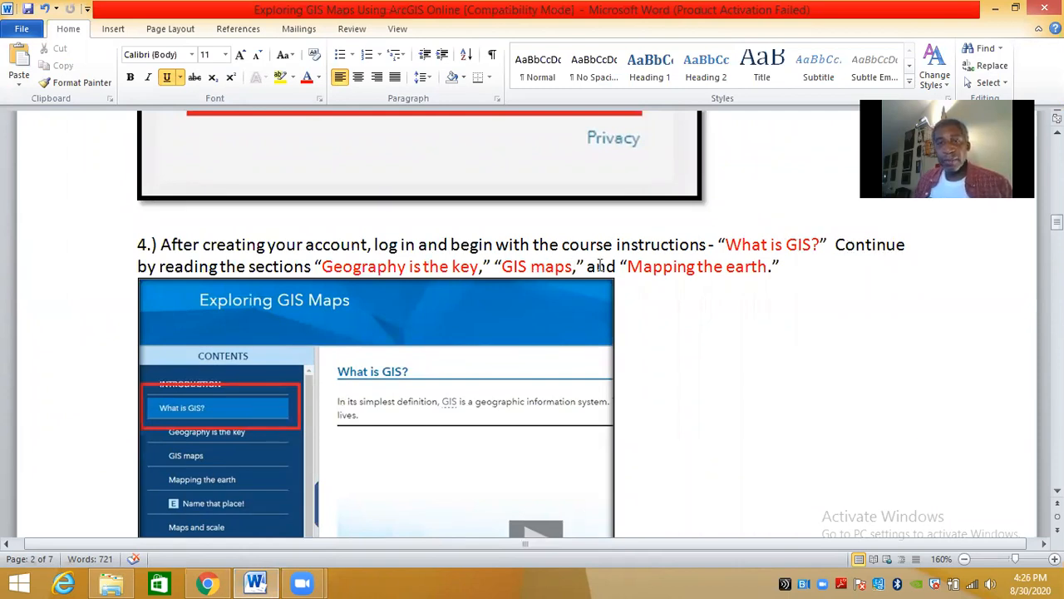
{"action": "scroll", "coordinate": [775, 317], "scroll_direction": "down", "scroll_amount": 8}
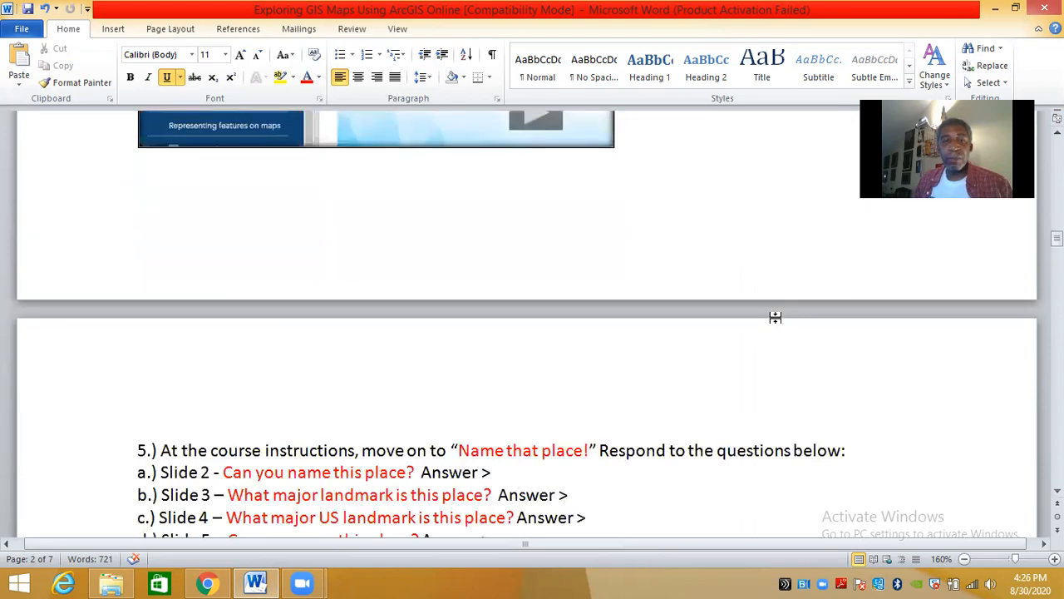
{"action": "scroll", "coordinate": [775, 317], "scroll_direction": "down", "scroll_amount": 2}
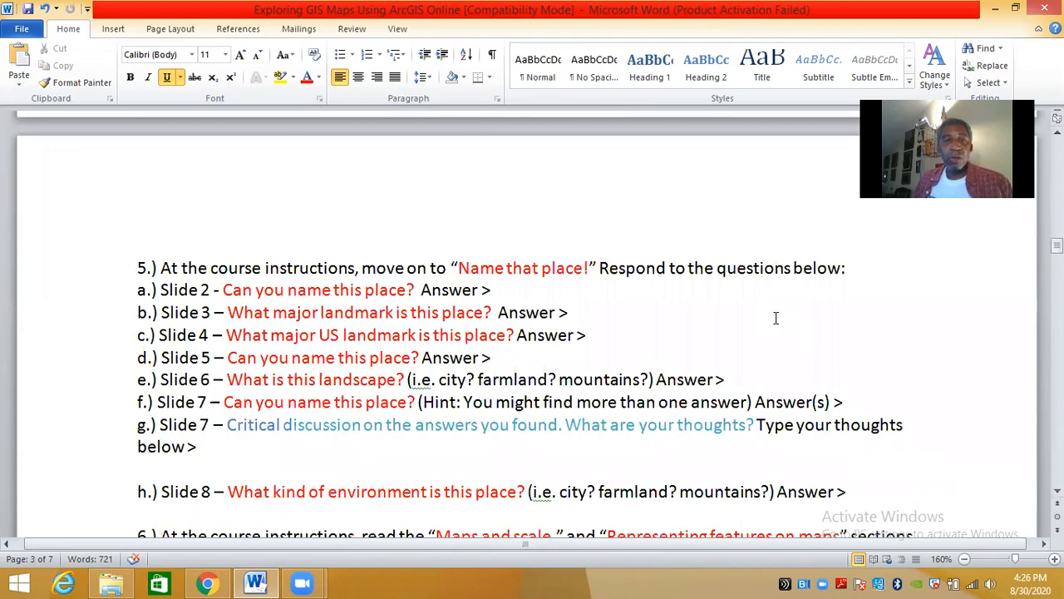
{"action": "scroll", "coordinate": [775, 317], "scroll_direction": "down", "scroll_amount": 4}
{"action": "scroll", "coordinate": [775, 317], "scroll_direction": "up", "scroll_amount": 2}
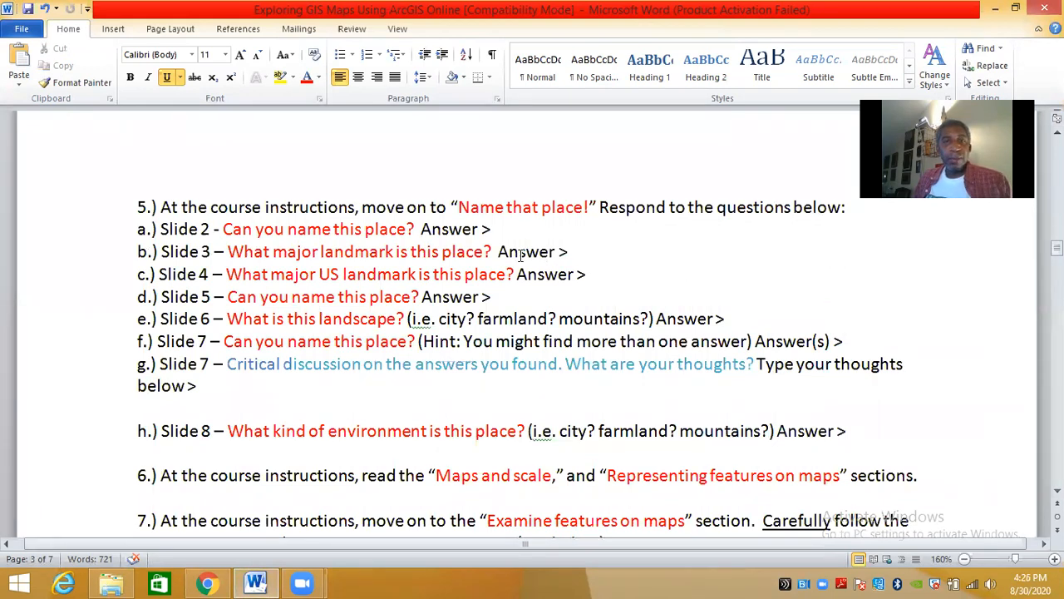
- Switch back to Chrome and open the Name That Place story linked in the "Explore the map" step
{"action": "left_click", "coordinate": [207, 581]}
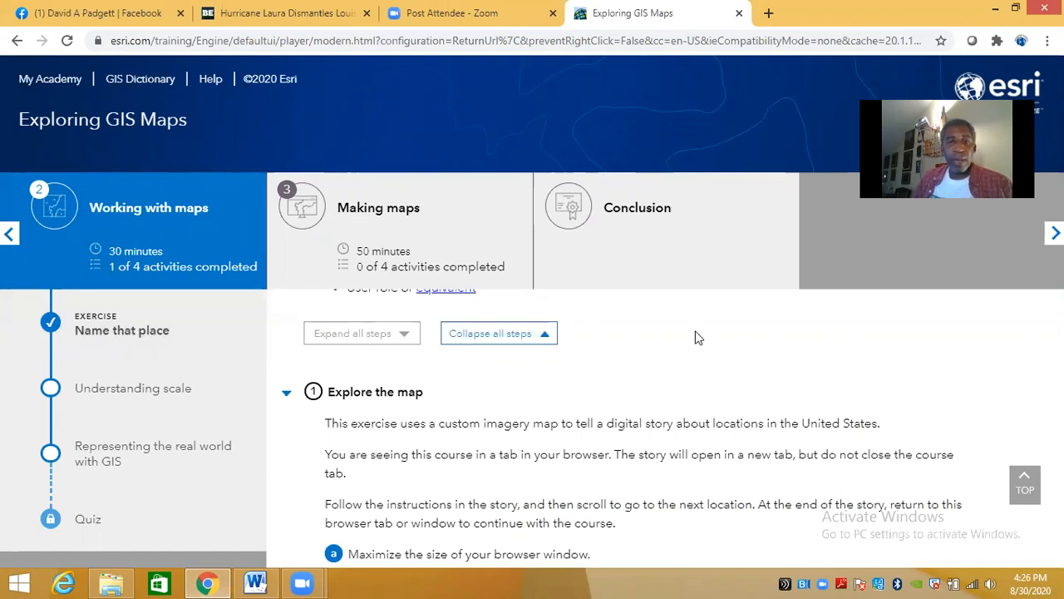
{"action": "scroll", "coordinate": [682, 337], "scroll_direction": "down", "scroll_amount": 1}
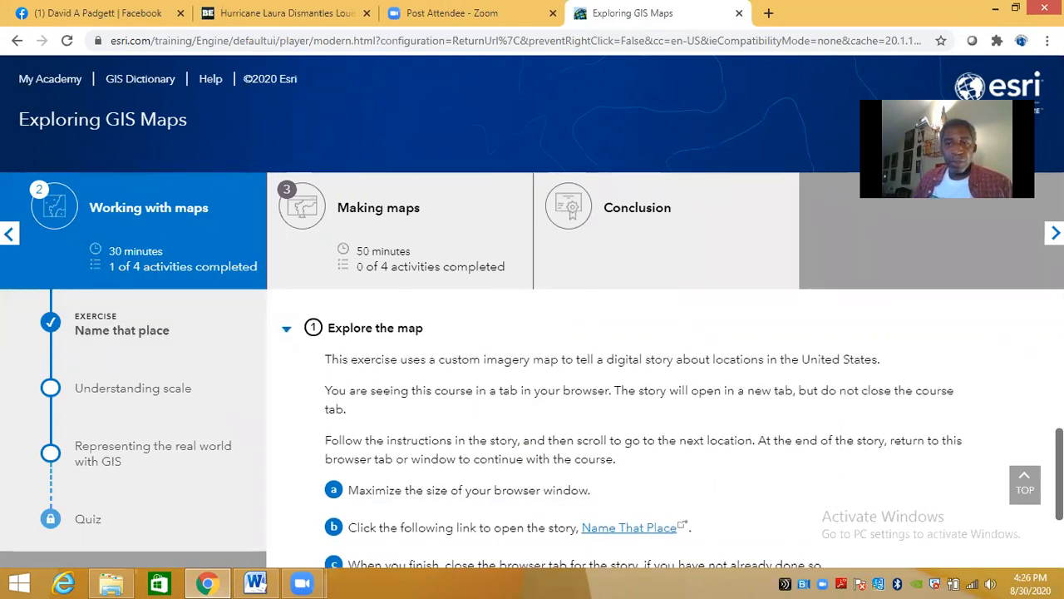
{"action": "scroll", "coordinate": [672, 428], "scroll_direction": "down", "scroll_amount": 2}
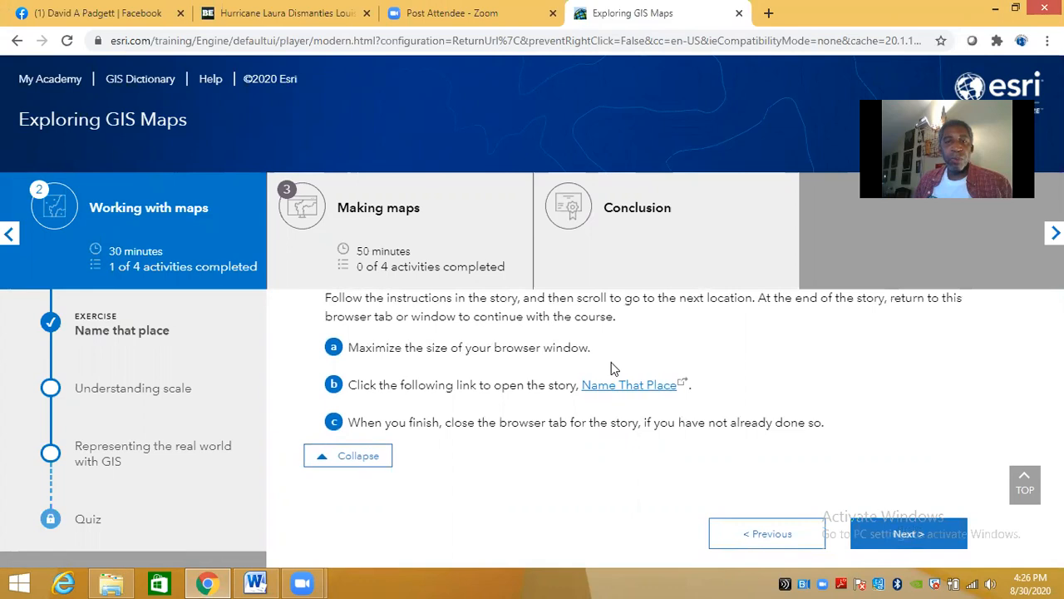
{"action": "left_click", "coordinate": [619, 387]}
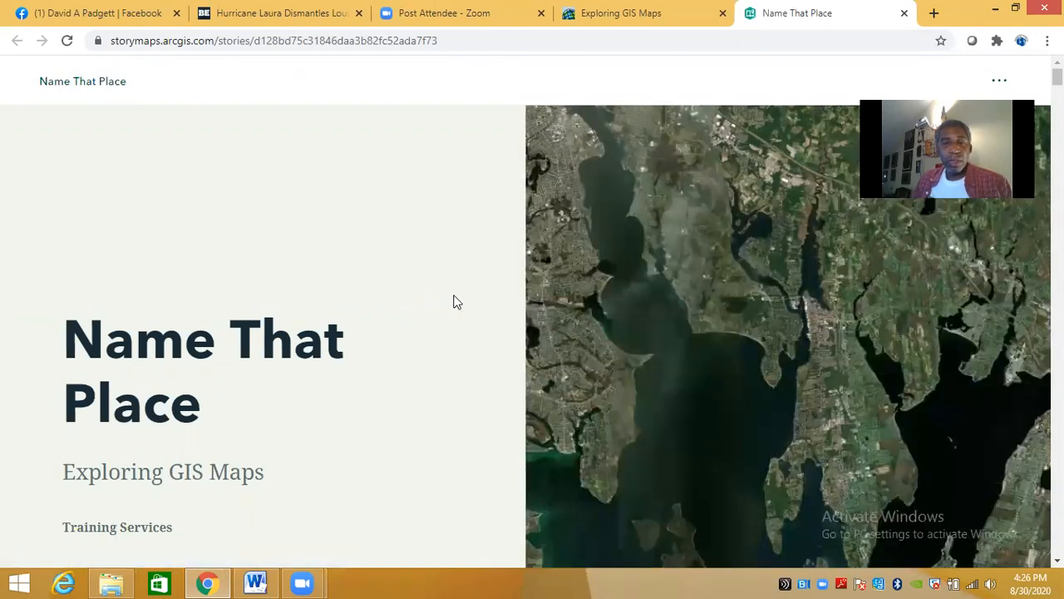
- Read Part 1 of the story through the Panning instructions and check the Word assignment's questions before returning to Chrome
{"action": "scroll", "coordinate": [456, 302], "scroll_direction": "down", "scroll_amount": 6}
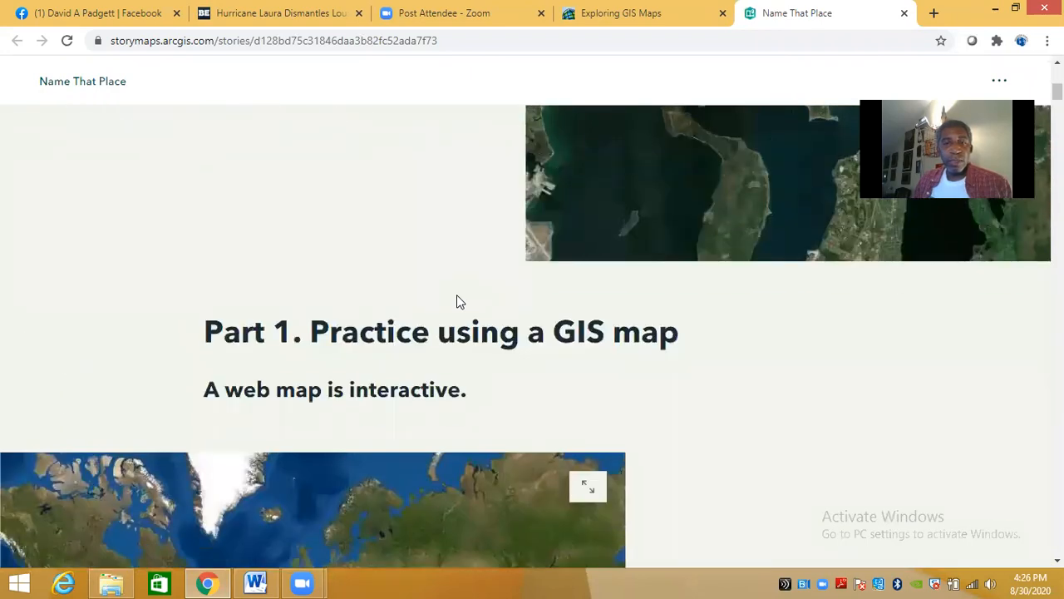
{"action": "scroll", "coordinate": [630, 307], "scroll_direction": "down", "scroll_amount": 3}
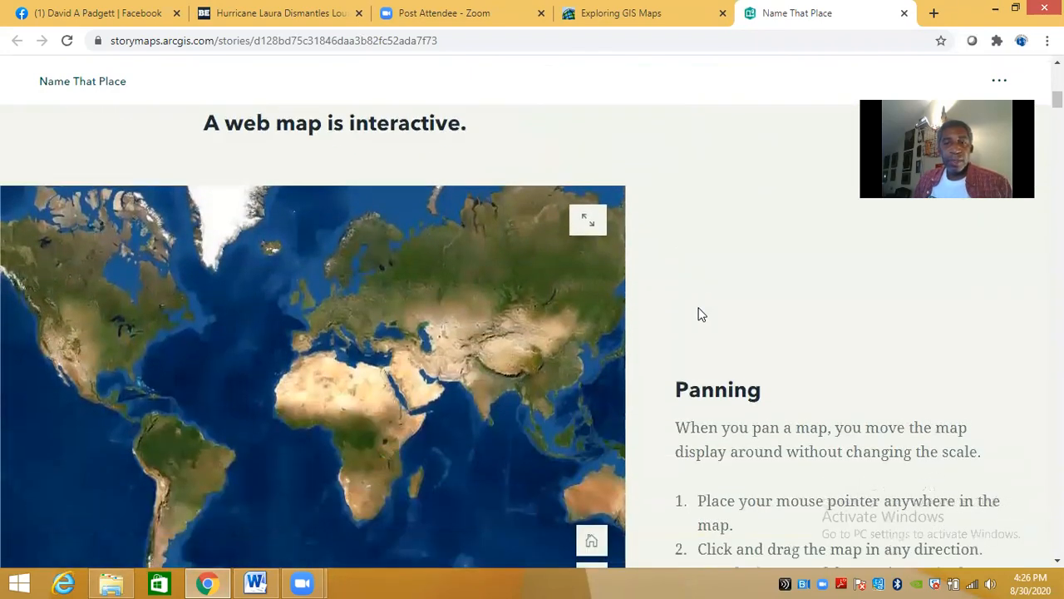
{"action": "scroll", "coordinate": [700, 306], "scroll_direction": "down", "scroll_amount": 2}
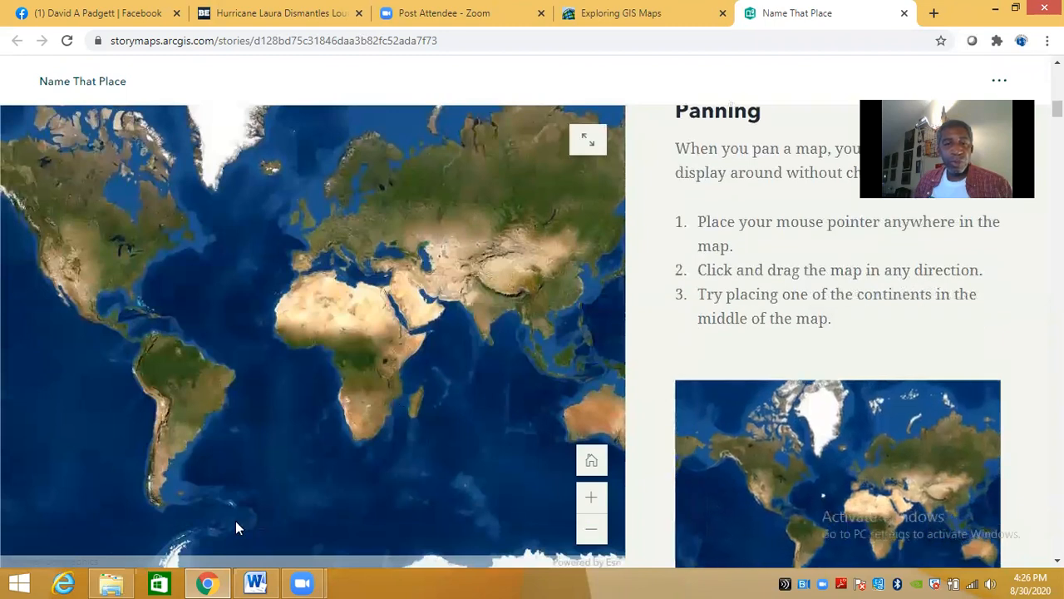
{"action": "left_click", "coordinate": [255, 582]}
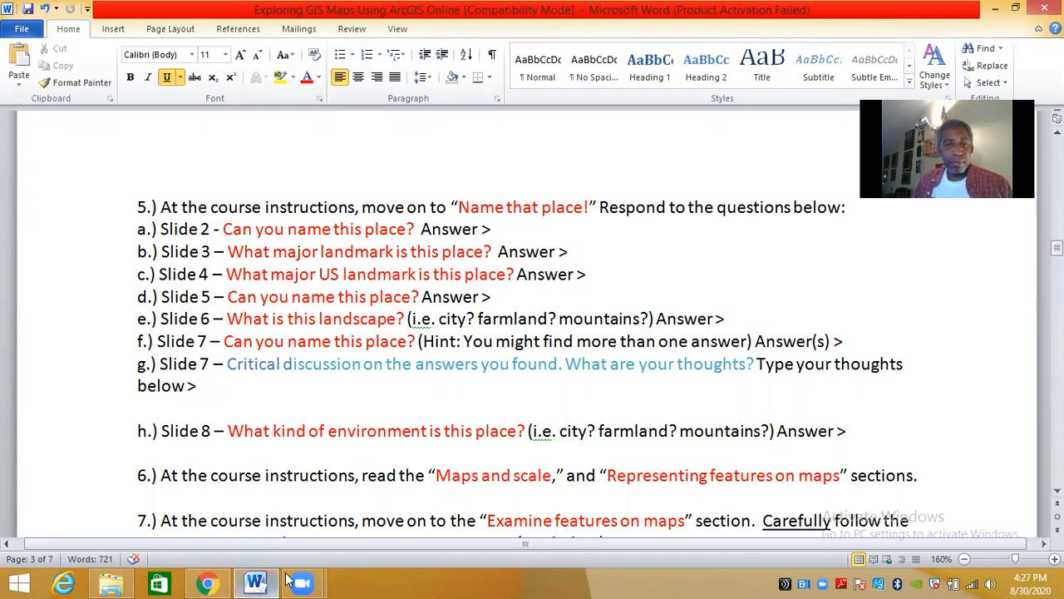
{"action": "left_click", "coordinate": [207, 582]}
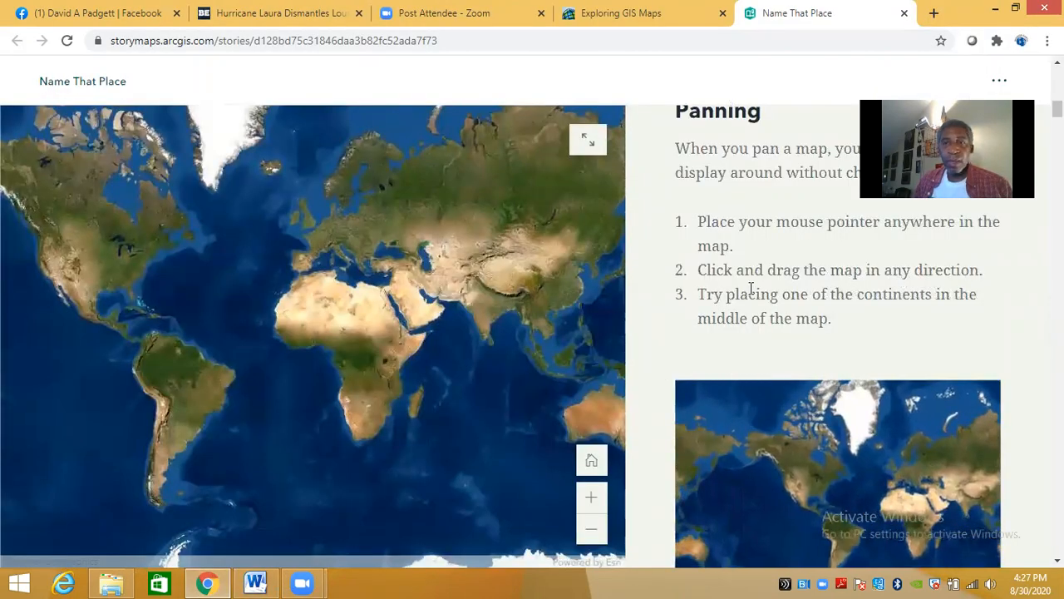
- View the panning demonstration image enlarged and check the Exploring GIS Maps course tab before returning to the story
{"action": "scroll", "coordinate": [754, 271], "scroll_direction": "down", "scroll_amount": 1}
{"action": "scroll", "coordinate": [754, 271], "scroll_direction": "up", "scroll_amount": 1}
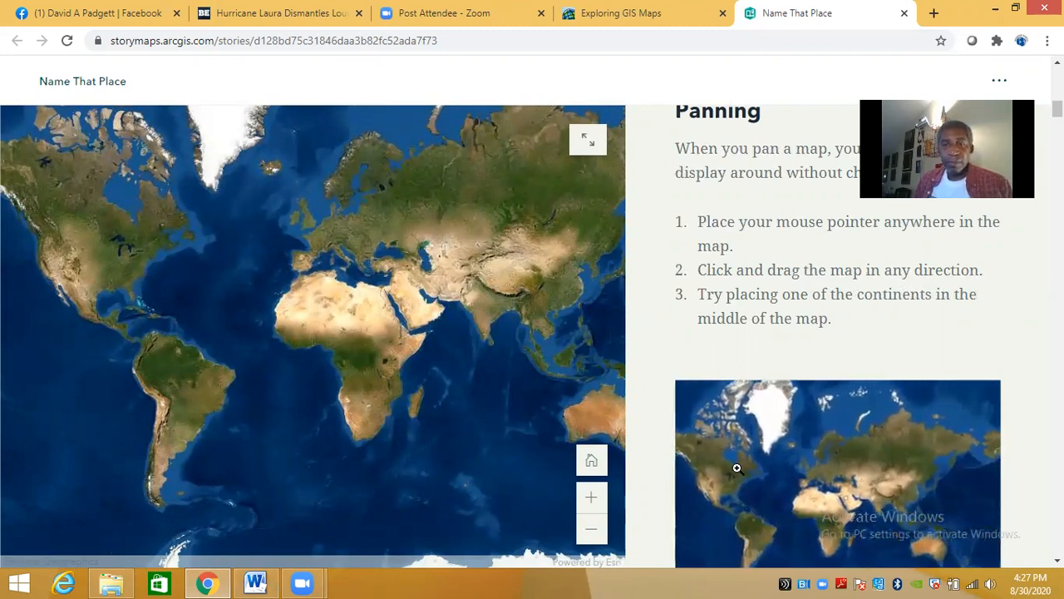
{"action": "left_click", "coordinate": [732, 479]}
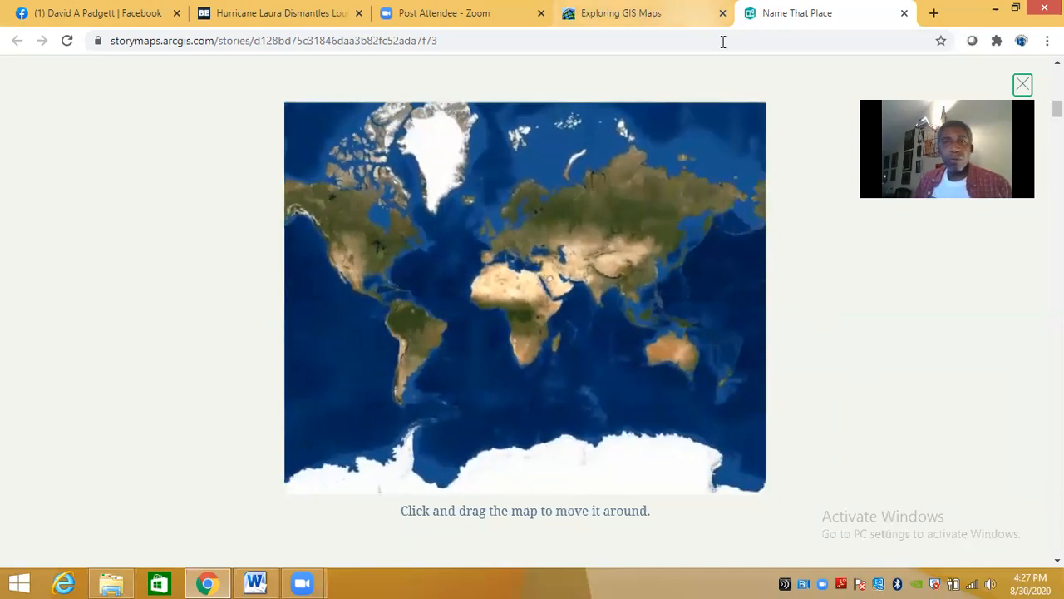
{"action": "left_click", "coordinate": [665, 13]}
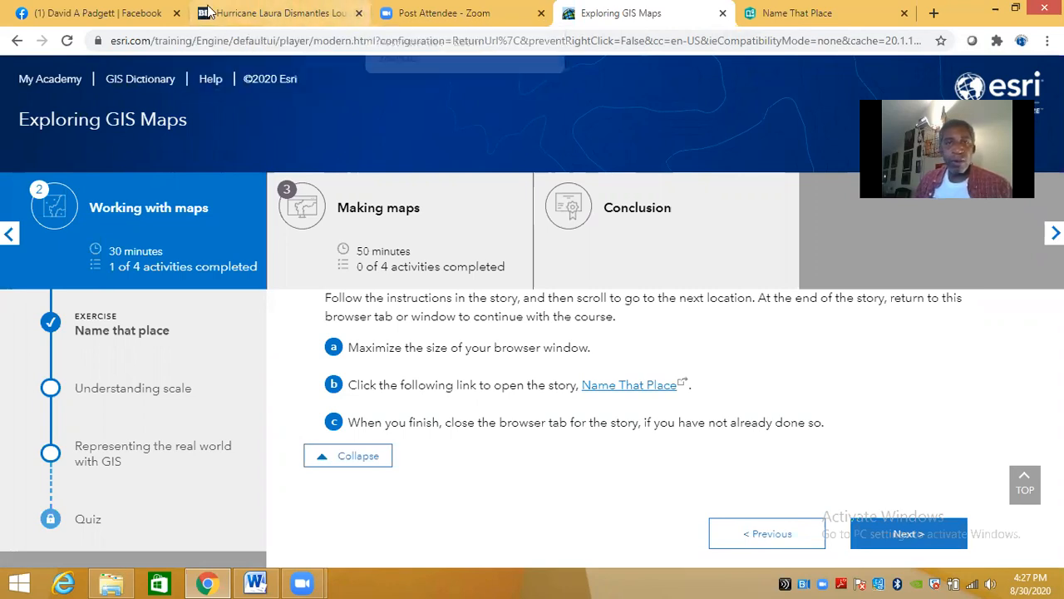
{"action": "key", "text": "ctrl+Tab"}
- Read the Zooming instructions and continue to the first place question in Part 2 of the story
{"action": "scroll", "coordinate": [1004, 349], "scroll_direction": "down", "scroll_amount": 2}
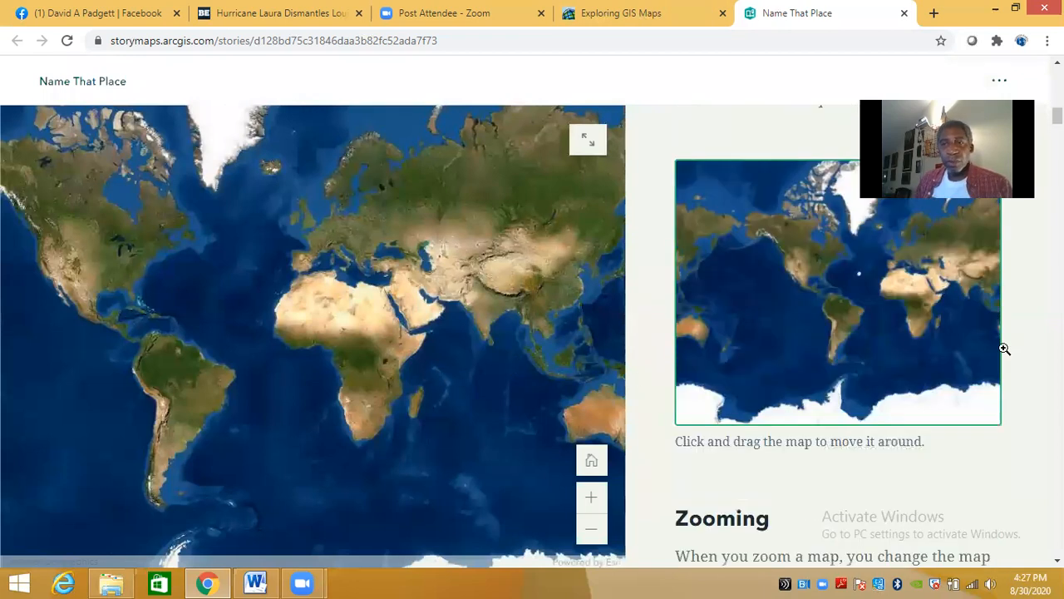
{"action": "scroll", "coordinate": [894, 444], "scroll_direction": "down", "scroll_amount": 6}
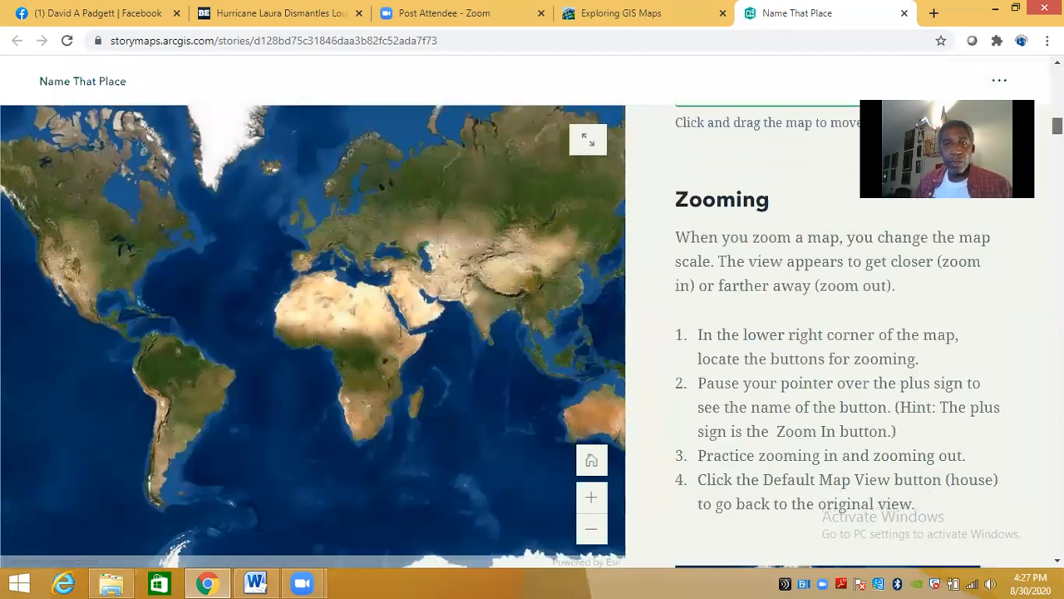
{"action": "scroll", "coordinate": [894, 444], "scroll_direction": "up", "scroll_amount": 3}
{"action": "scroll", "coordinate": [893, 444], "scroll_direction": "down", "scroll_amount": 6}
{"action": "scroll", "coordinate": [894, 443], "scroll_direction": "down", "scroll_amount": 3}
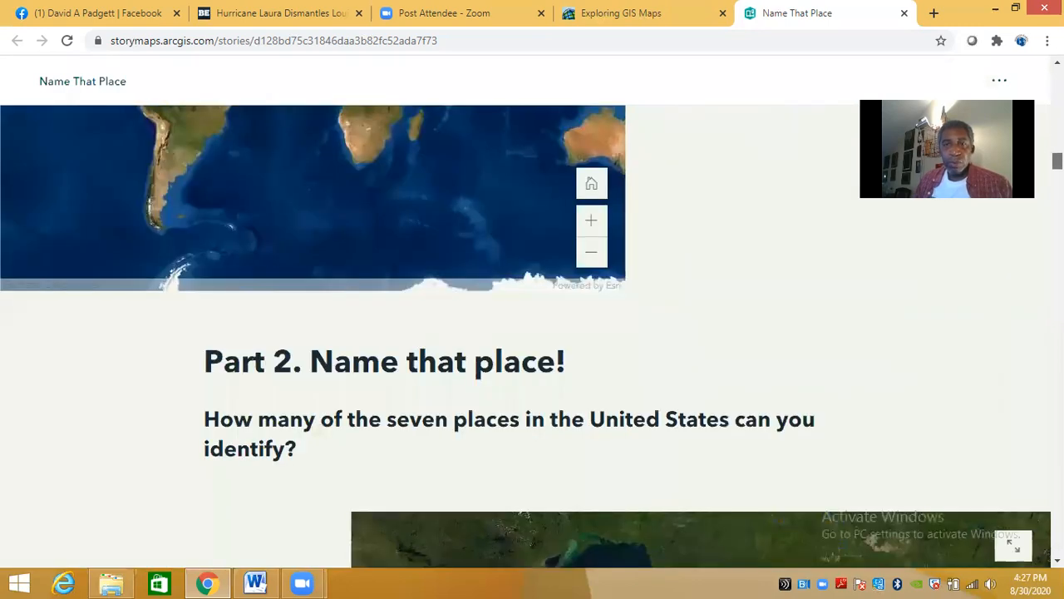
{"action": "scroll", "coordinate": [532, 332], "scroll_direction": "down", "scroll_amount": 3}
{"action": "scroll", "coordinate": [532, 332], "scroll_direction": "down", "scroll_amount": 1}
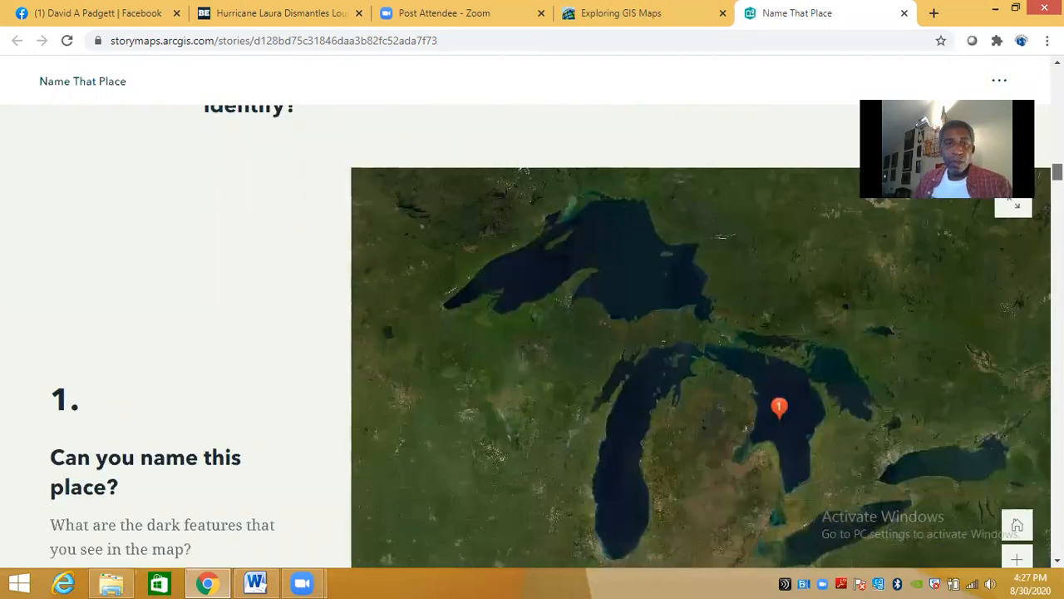
- Read the Part 2 introduction and first place question, compare it with question 5 in the Word assignment, and return to Chrome
{"action": "scroll", "coordinate": [532, 333], "scroll_direction": "down", "scroll_amount": 1}
{"action": "scroll", "coordinate": [532, 333], "scroll_direction": "up", "scroll_amount": 3}
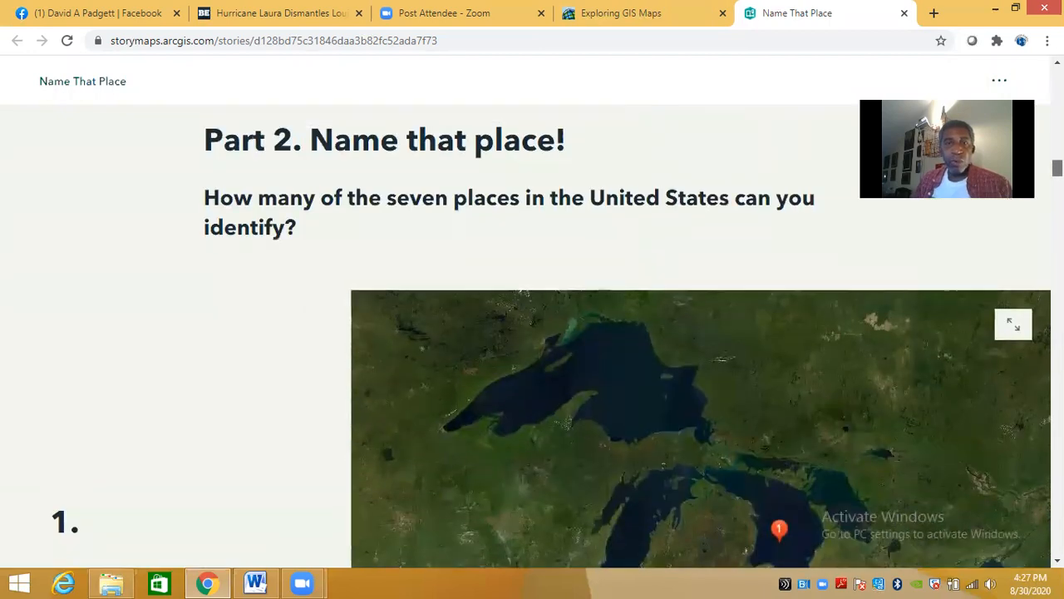
{"action": "scroll", "coordinate": [532, 332], "scroll_direction": "down", "scroll_amount": 1}
{"action": "scroll", "coordinate": [532, 332], "scroll_direction": "up", "scroll_amount": 1}
{"action": "scroll", "coordinate": [532, 333], "scroll_direction": "down", "scroll_amount": 1}
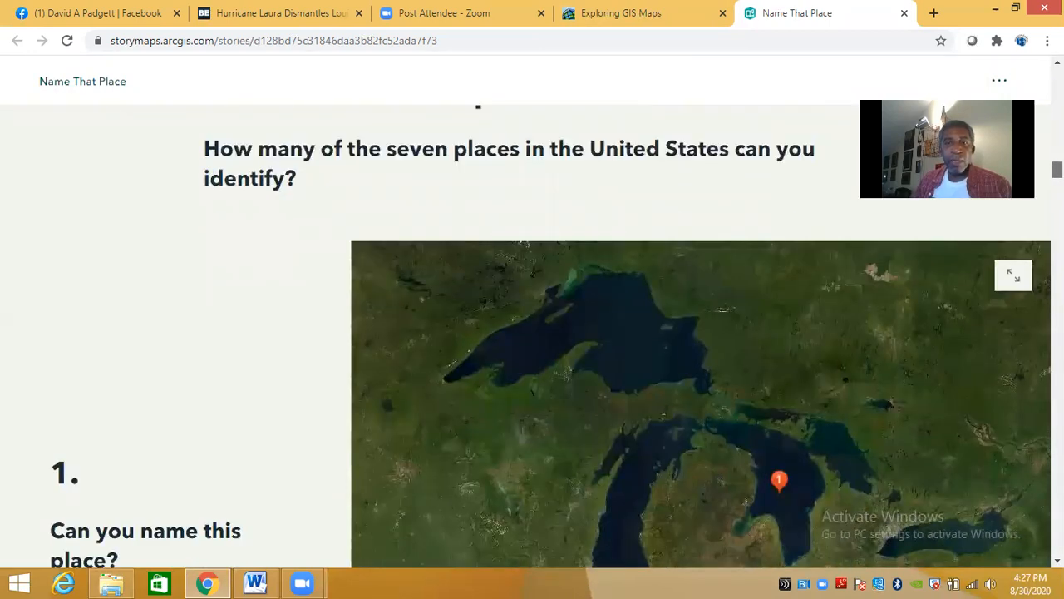
{"action": "scroll", "coordinate": [532, 333], "scroll_direction": "down", "scroll_amount": 3}
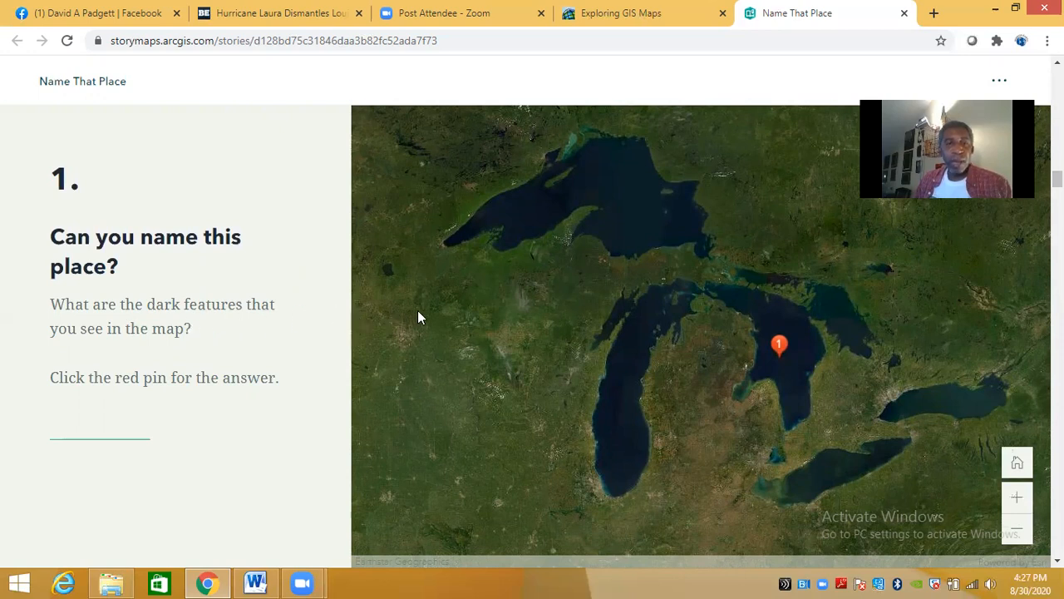
{"action": "left_click", "coordinate": [255, 581]}
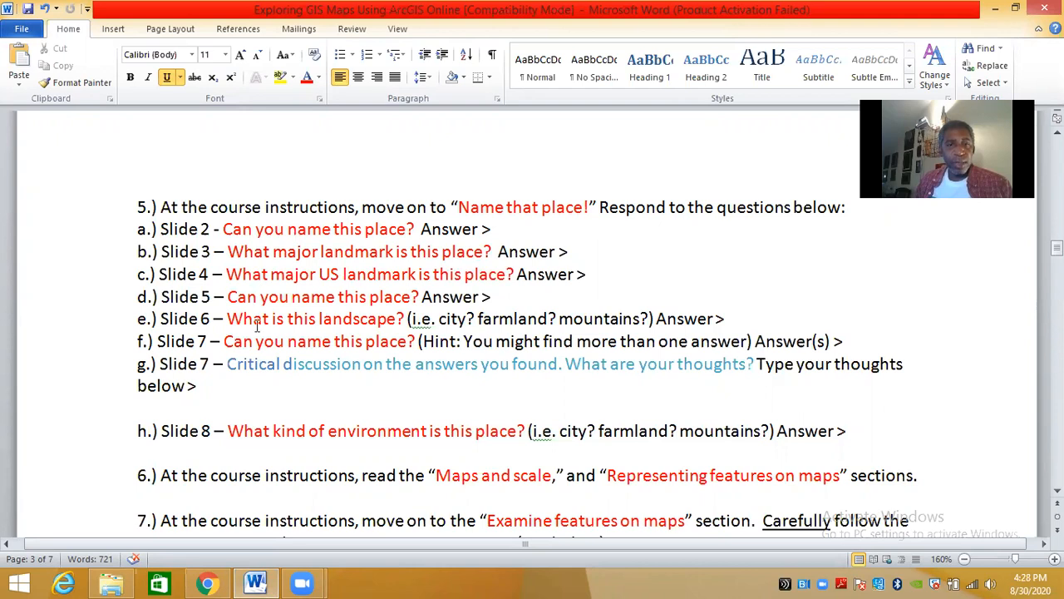
{"action": "left_click", "coordinate": [207, 582]}
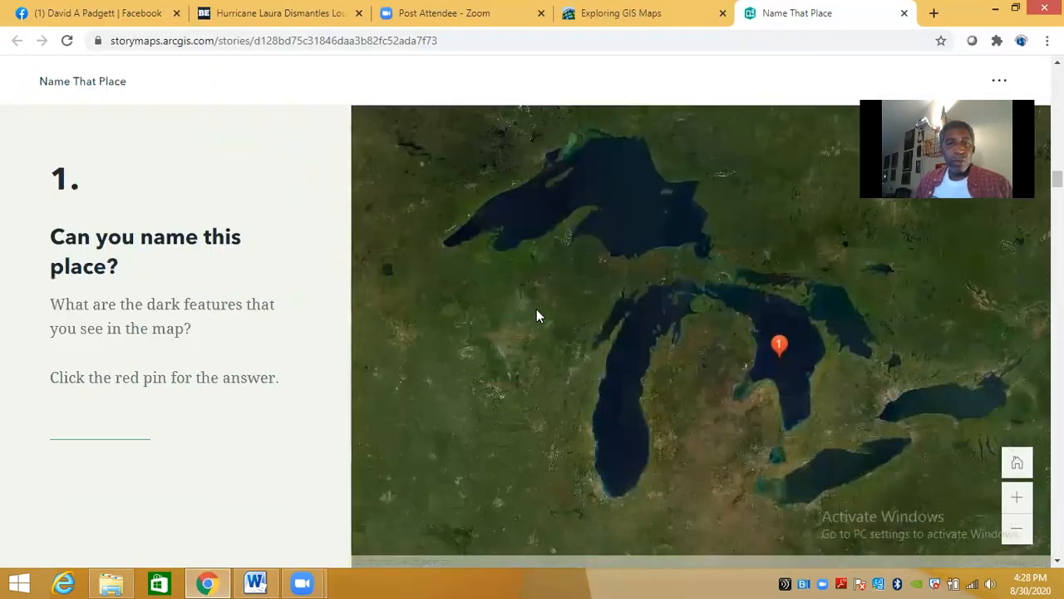
- View the answer behind red pin 1, close it, and continue to the second place question
{"action": "left_click", "coordinate": [779, 342]}
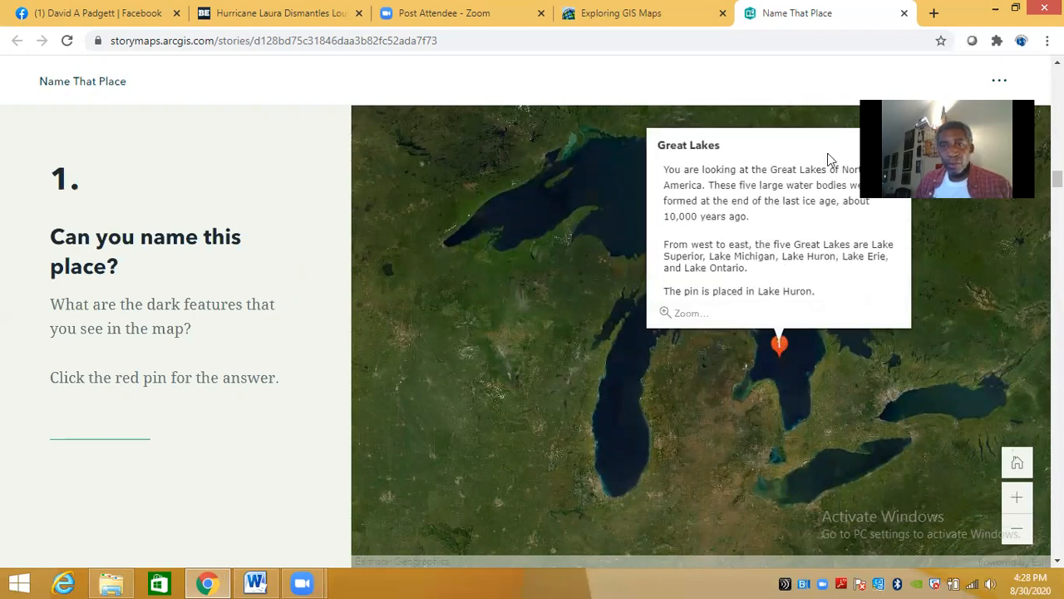
{"action": "left_click", "coordinate": [894, 144]}
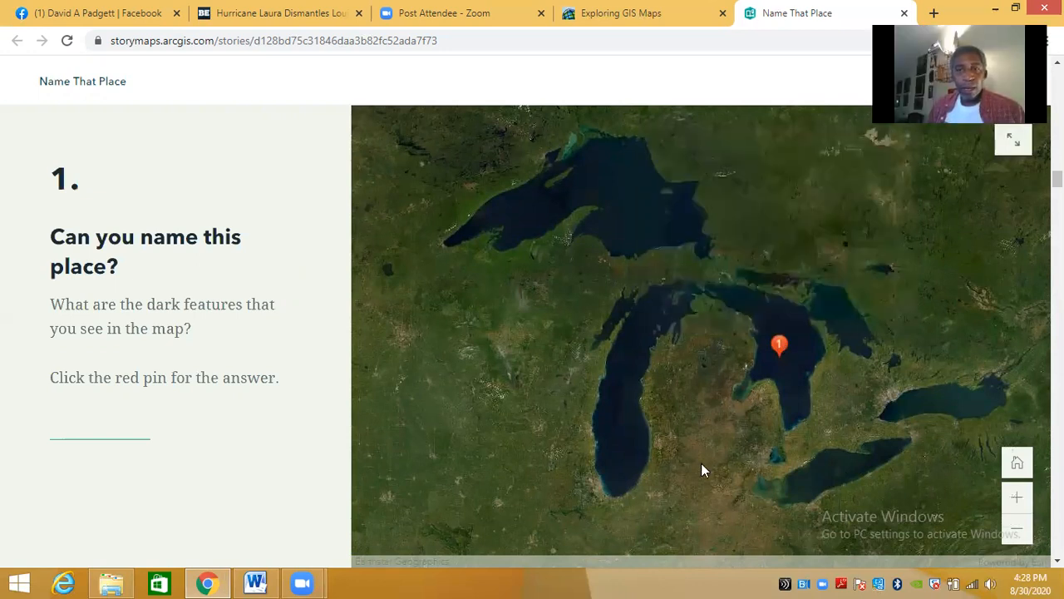
{"action": "scroll", "coordinate": [743, 463], "scroll_direction": "down", "scroll_amount": 5}
{"action": "scroll", "coordinate": [613, 454], "scroll_direction": "down", "scroll_amount": 5}
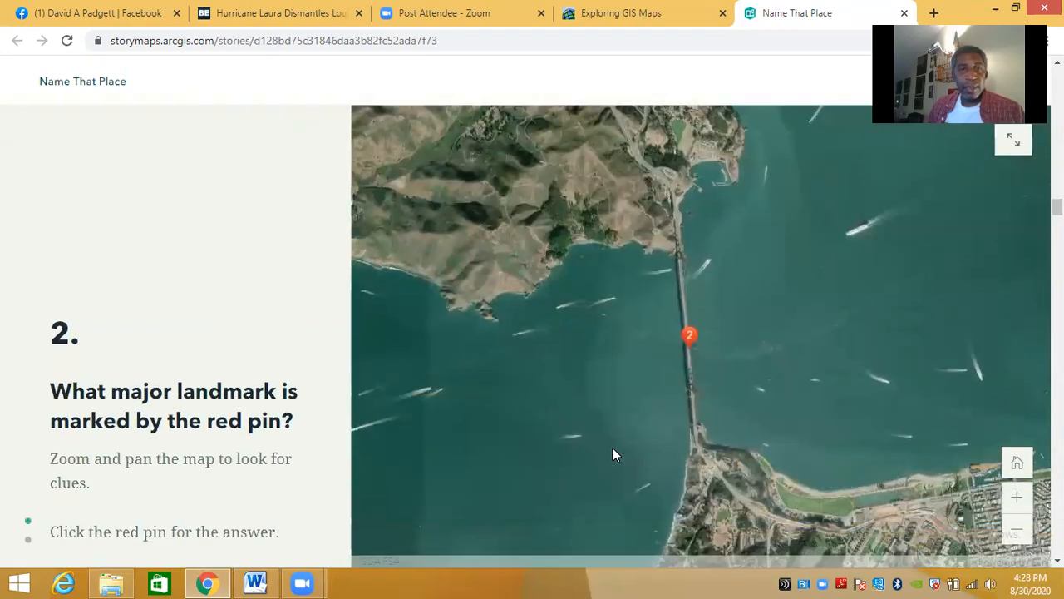
{"action": "scroll", "coordinate": [548, 444], "scroll_direction": "down", "scroll_amount": 1}
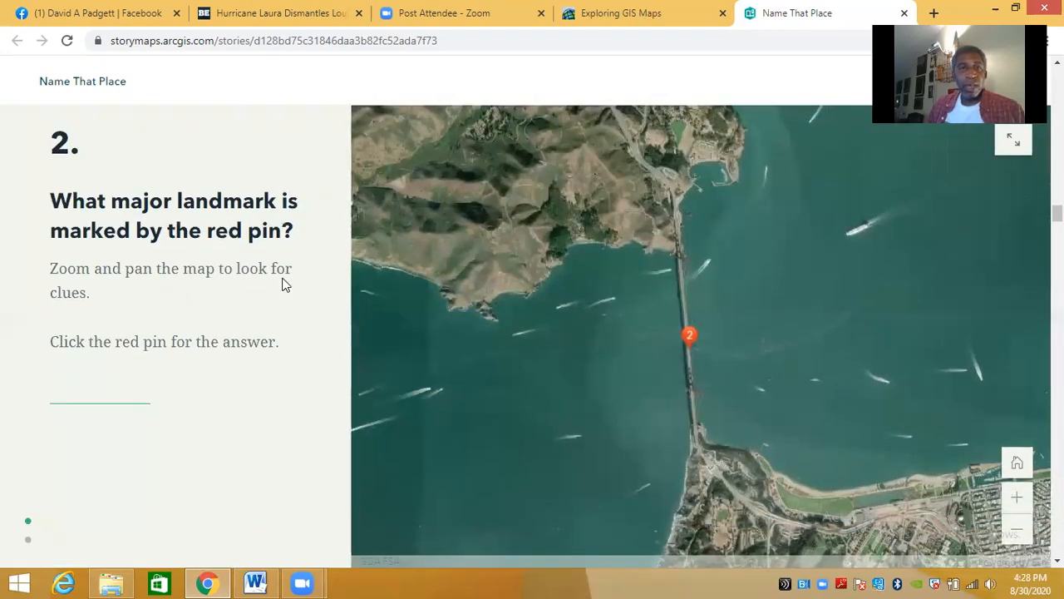
- Compare the second place question with the Word assignment, return to Chrome, and continue to the third place question
{"action": "left_click", "coordinate": [256, 582]}
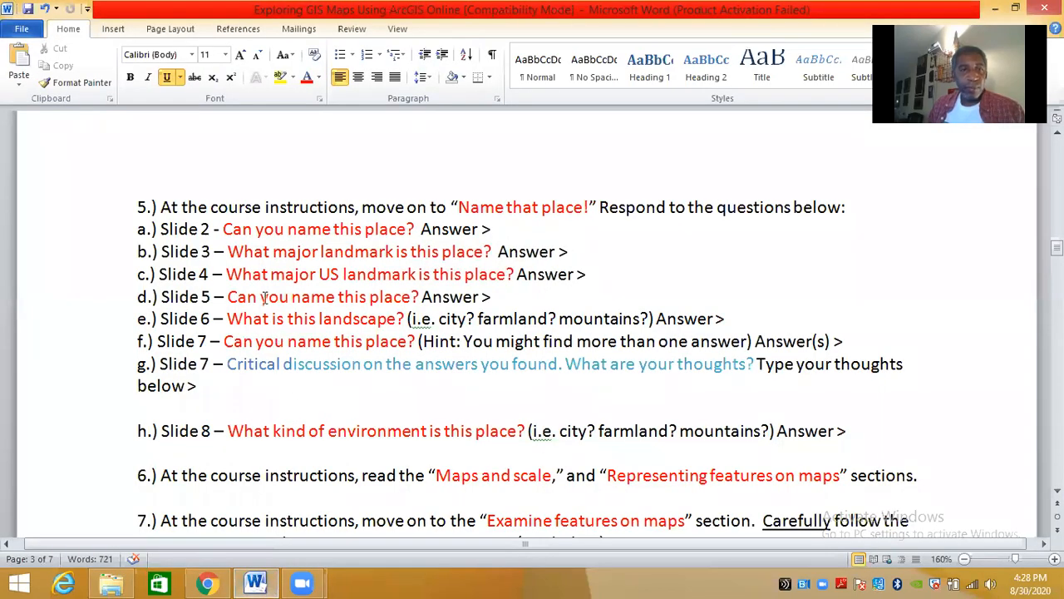
{"action": "left_click", "coordinate": [519, 227]}
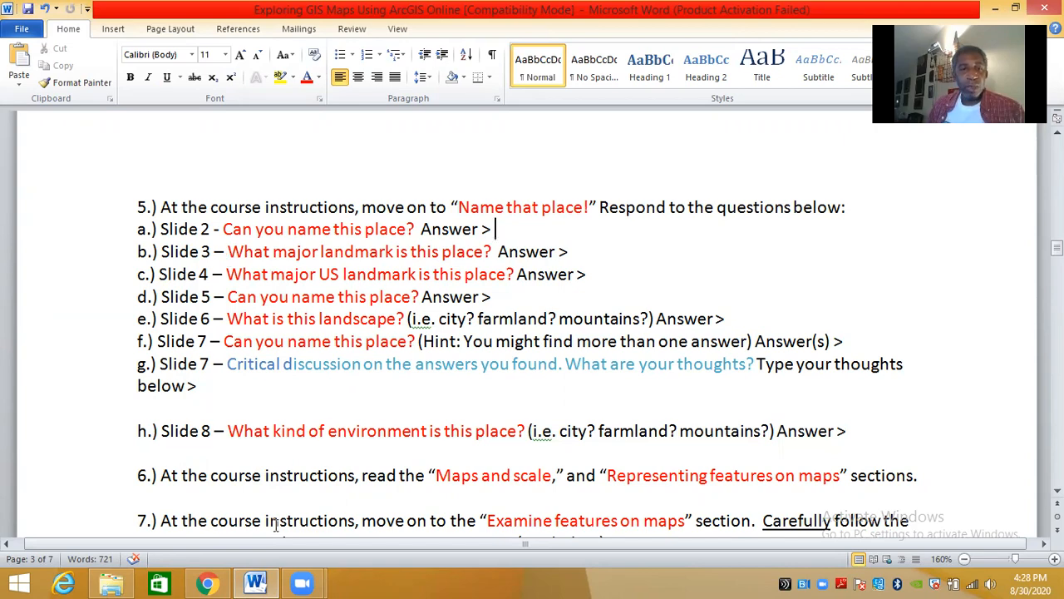
{"action": "left_click", "coordinate": [207, 583]}
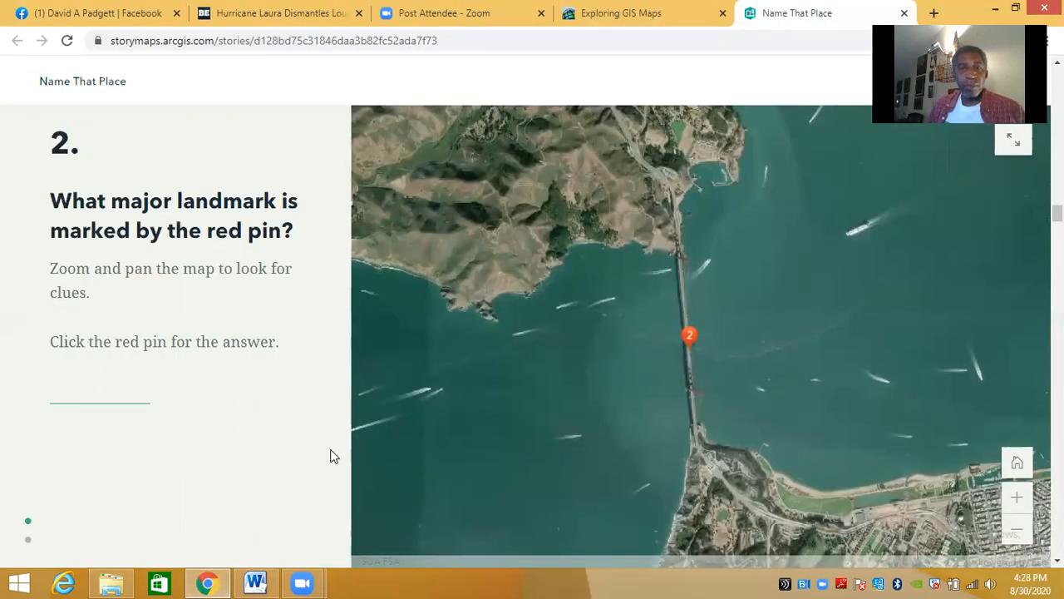
{"action": "scroll", "coordinate": [280, 458], "scroll_direction": "down", "scroll_amount": 5}
{"action": "scroll", "coordinate": [498, 449], "scroll_direction": "down", "scroll_amount": 5}
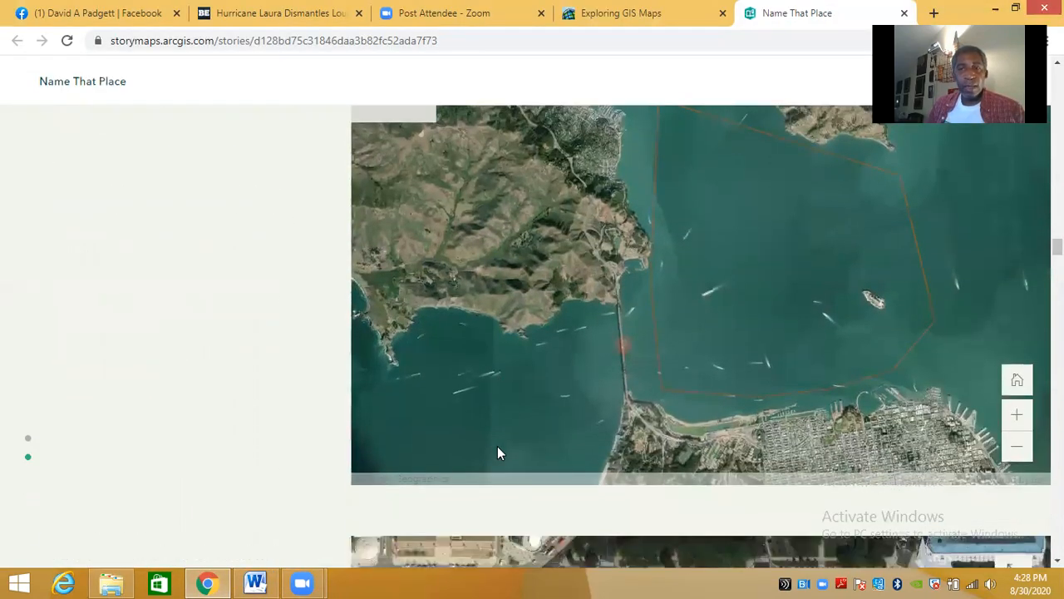
{"action": "scroll", "coordinate": [498, 445], "scroll_direction": "down", "scroll_amount": 1}
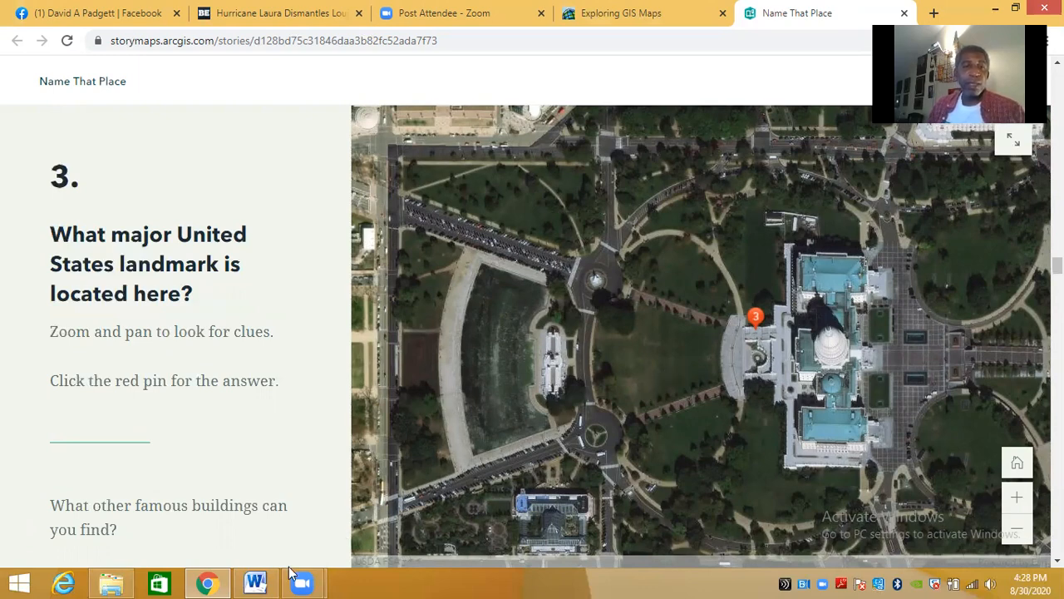
- Check the third question against the Word assignment, return to Chrome, and read on to the Washington Monument instructions
{"action": "left_click", "coordinate": [255, 582]}
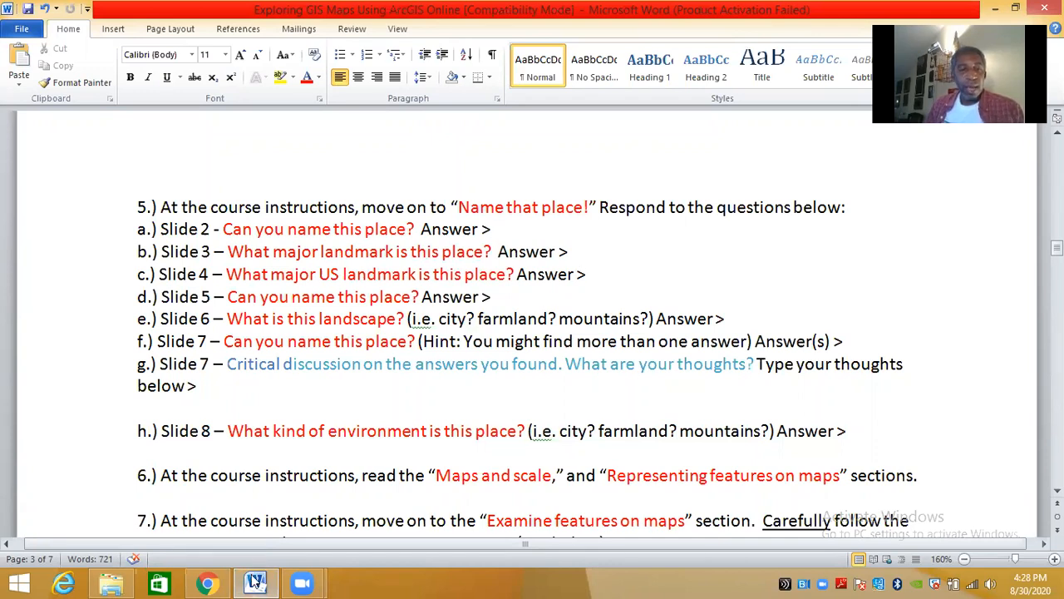
{"action": "left_click", "coordinate": [207, 581]}
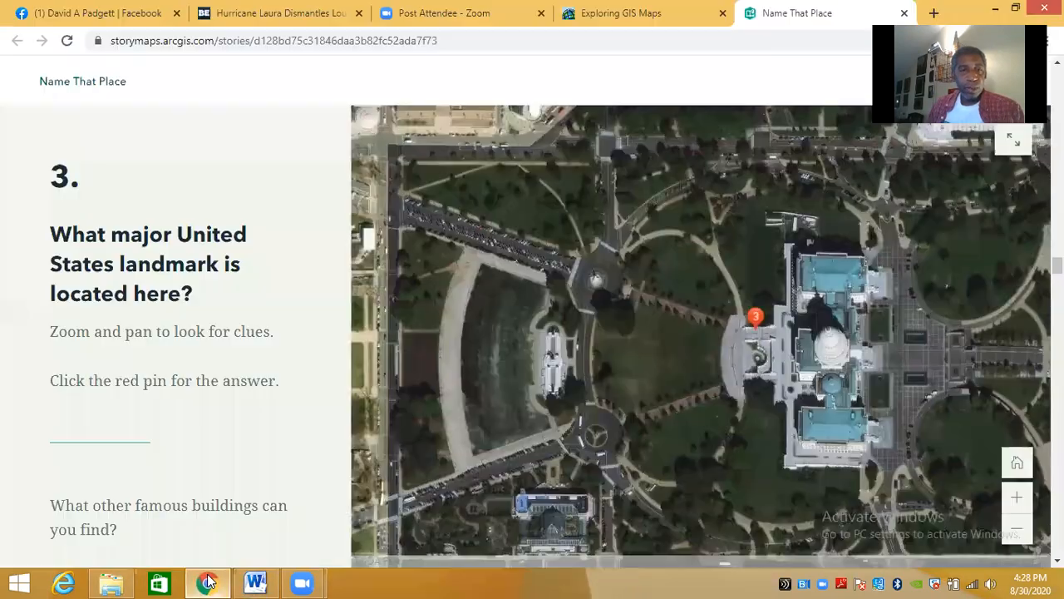
{"action": "scroll", "coordinate": [258, 419], "scroll_direction": "down", "scroll_amount": 10}
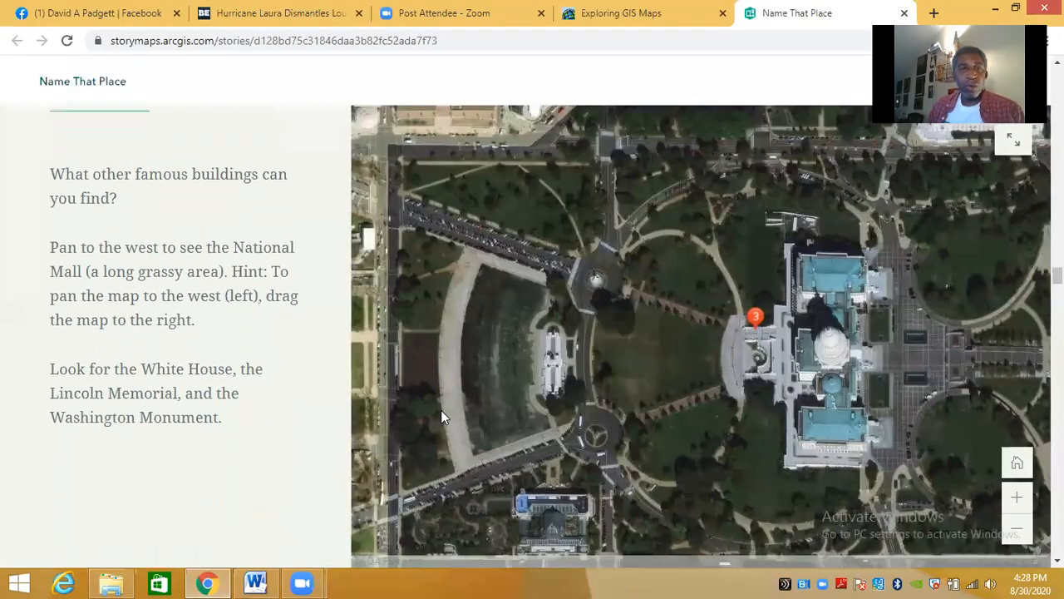
{"action": "scroll", "coordinate": [626, 357], "scroll_direction": "down", "scroll_amount": 5}
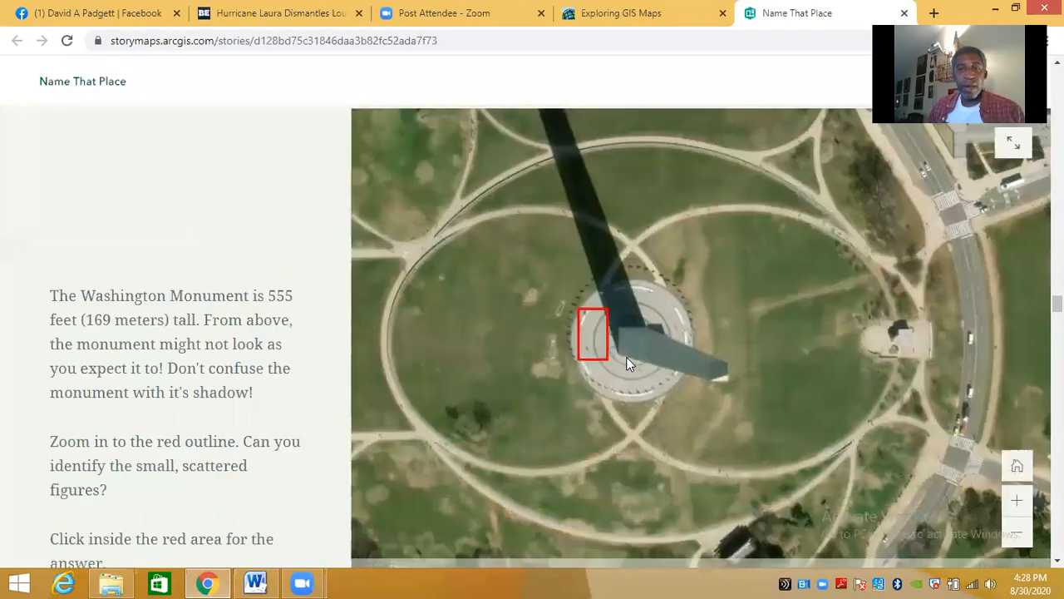
{"action": "scroll", "coordinate": [626, 357], "scroll_direction": "down", "scroll_amount": 1}
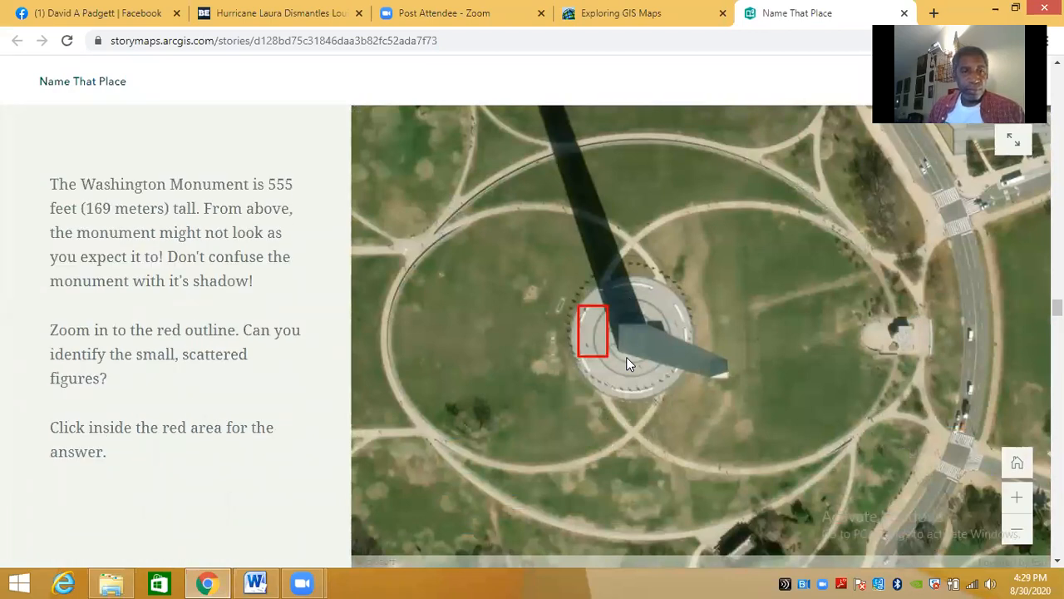
{"action": "scroll", "coordinate": [626, 357], "scroll_direction": "down", "scroll_amount": 1}
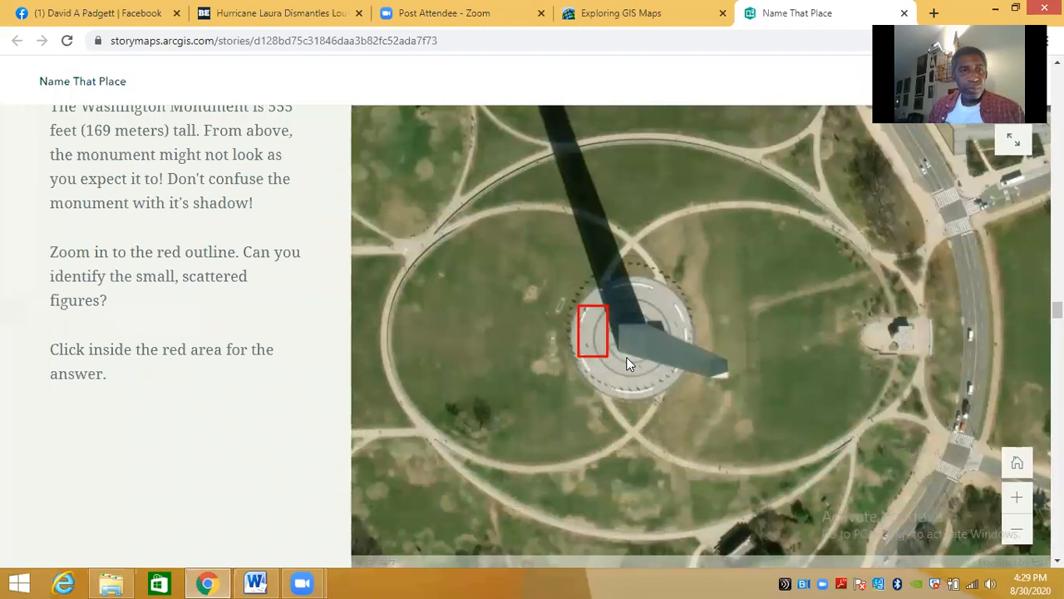
- Zoom the Washington Monument map in on the red outline and pan it to show the scattered figures
{"action": "left_click", "coordinate": [1018, 497]}
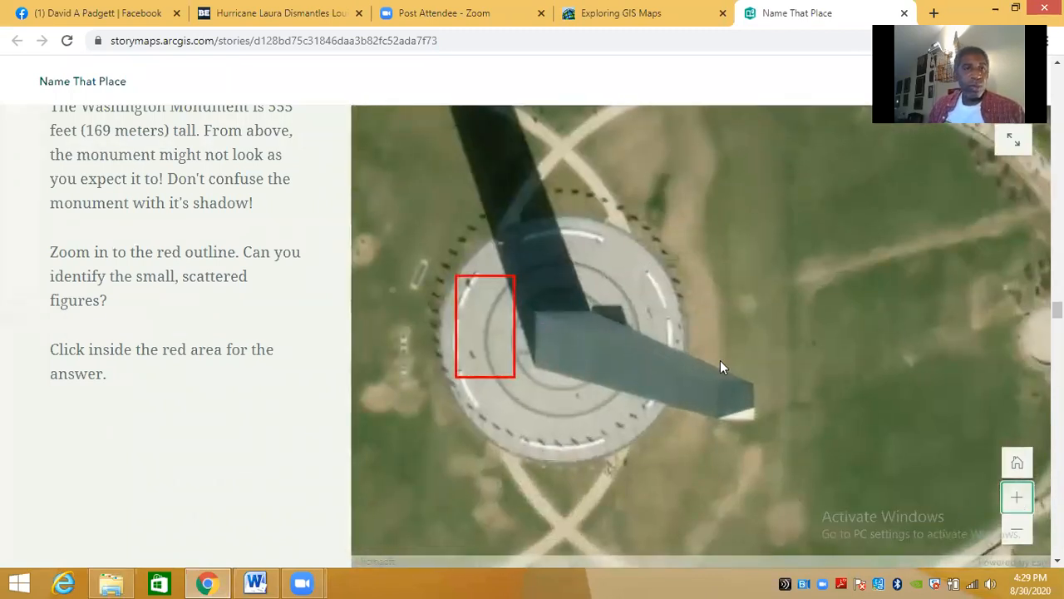
{"action": "left_click", "coordinate": [1017, 497]}
{"action": "left_click_drag", "start_coordinate": [600, 302], "coordinate": [1003, 304]}
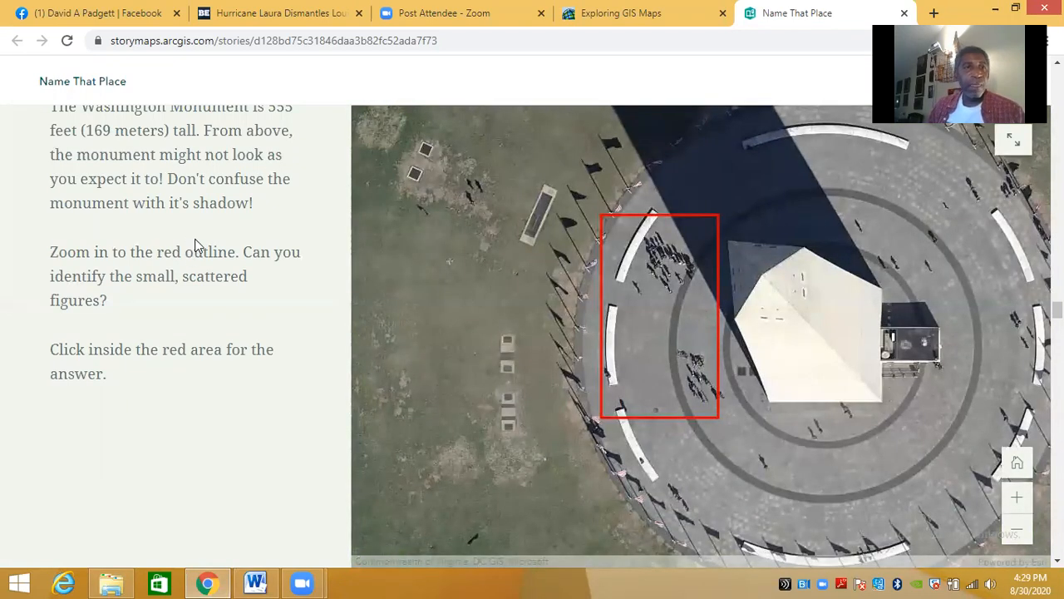
- Review the National Mall clues for the third place and return to the Washington Monument text
{"action": "scroll", "coordinate": [199, 245], "scroll_direction": "up", "scroll_amount": 5}
{"action": "scroll", "coordinate": [198, 246], "scroll_direction": "up", "scroll_amount": 8}
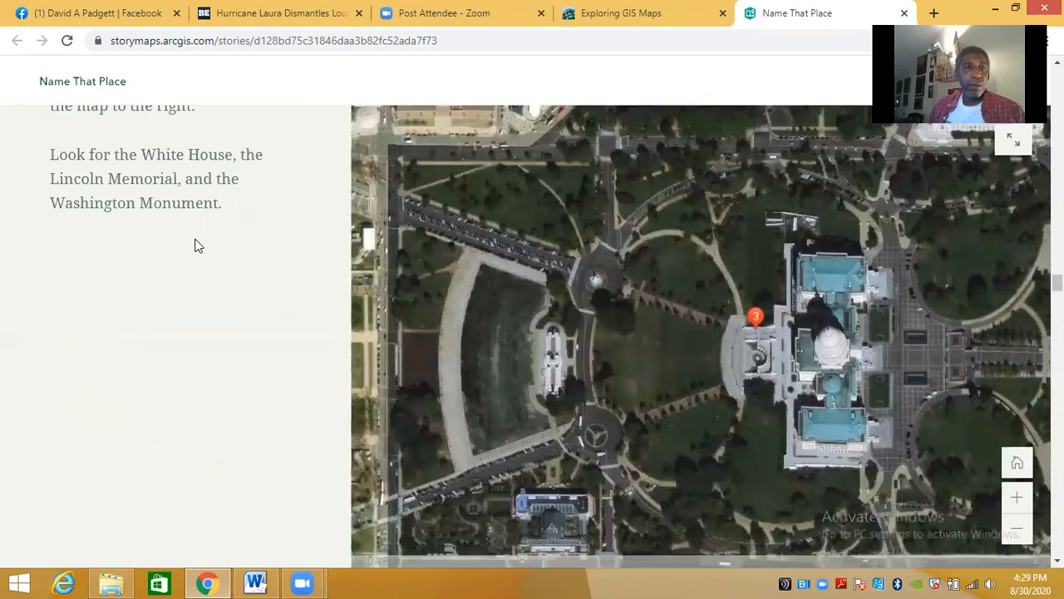
{"action": "scroll", "coordinate": [196, 239], "scroll_direction": "up", "scroll_amount": 2}
{"action": "scroll", "coordinate": [198, 245], "scroll_direction": "down", "scroll_amount": 3}
{"action": "scroll", "coordinate": [195, 245], "scroll_direction": "down", "scroll_amount": 10}
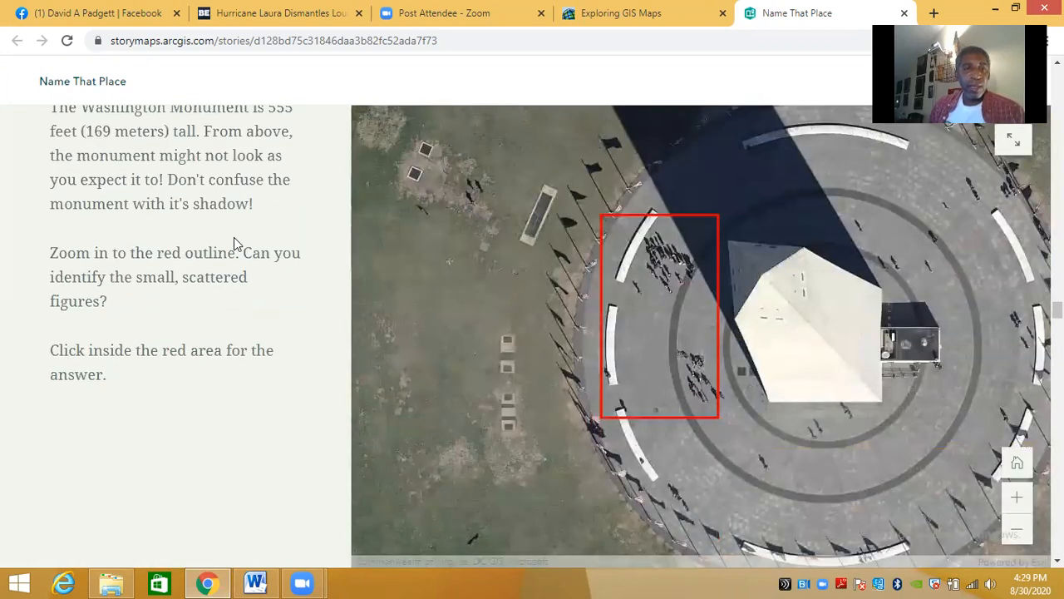
{"action": "scroll", "coordinate": [235, 239], "scroll_direction": "up", "scroll_amount": 1}
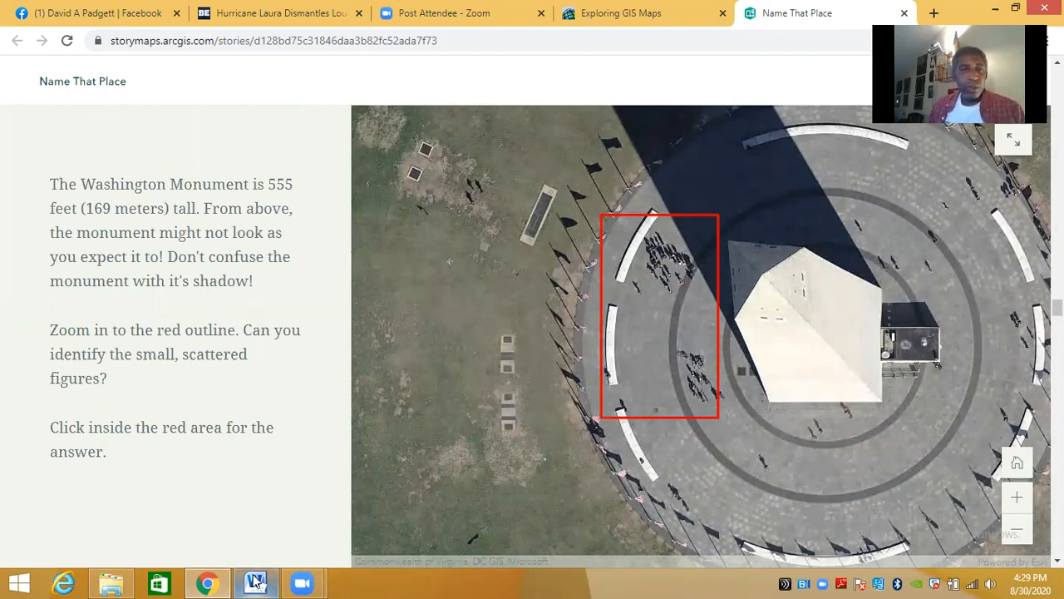
- Check the Word assignment's slide questions again, return to Chrome, and read through the fourth and fifth place questions
{"action": "mouse_move", "coordinate": [255, 582]}
{"action": "left_click", "coordinate": [258, 453]}
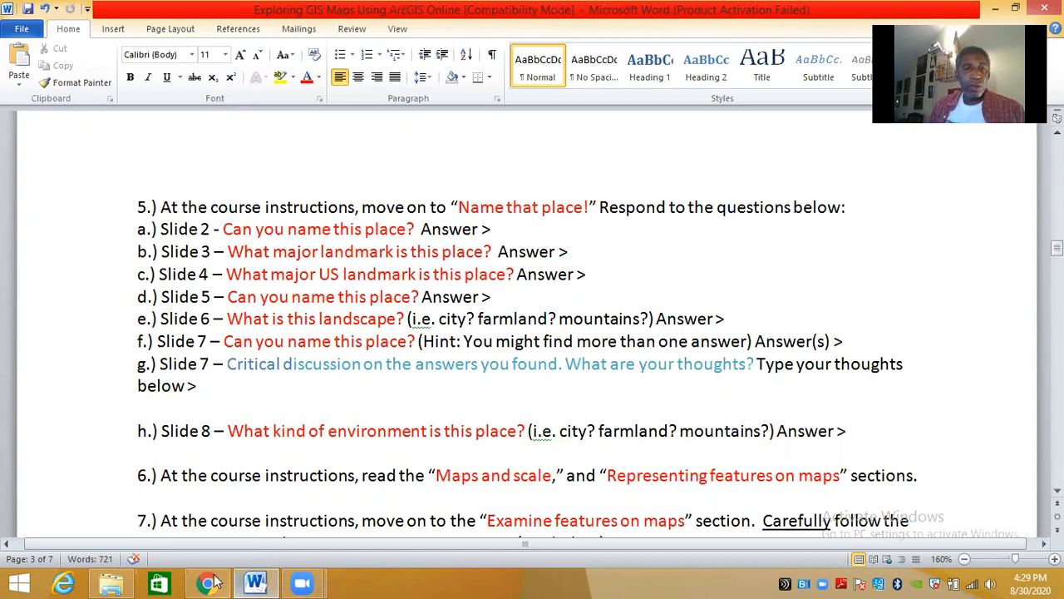
{"action": "key", "text": "alt+Tab"}
{"action": "scroll", "coordinate": [279, 348], "scroll_direction": "down", "scroll_amount": 3}
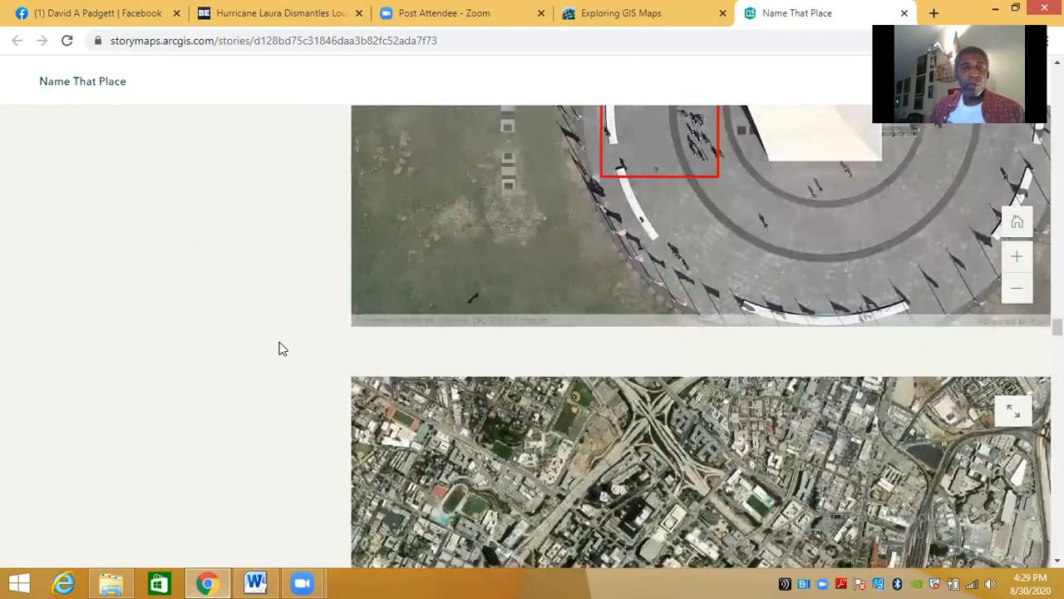
{"action": "scroll", "coordinate": [278, 347], "scroll_direction": "down", "scroll_amount": 3}
{"action": "scroll", "coordinate": [279, 347], "scroll_direction": "down", "scroll_amount": 3}
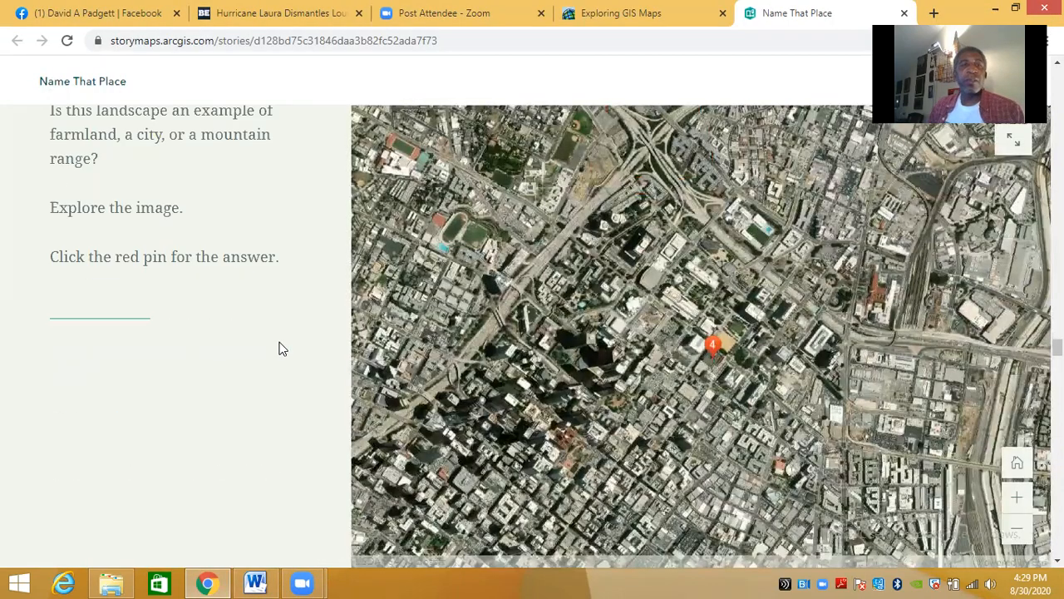
{"action": "scroll", "coordinate": [278, 347], "scroll_direction": "down", "scroll_amount": 1}
{"action": "scroll", "coordinate": [278, 348], "scroll_direction": "down", "scroll_amount": 3}
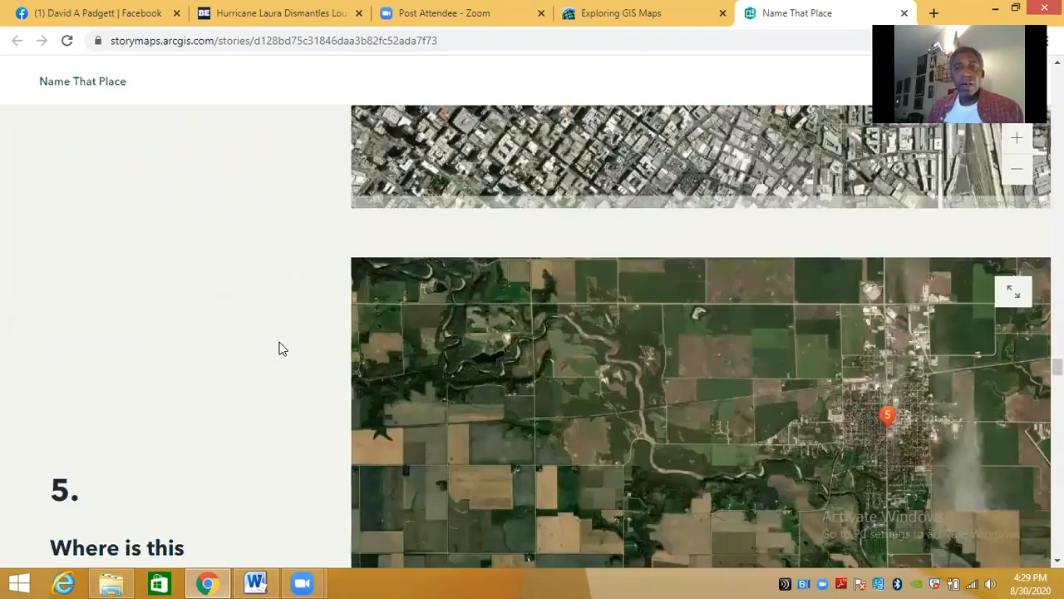
{"action": "scroll", "coordinate": [278, 348], "scroll_direction": "down", "scroll_amount": 1}
{"action": "scroll", "coordinate": [278, 348], "scroll_direction": "down", "scroll_amount": 3}
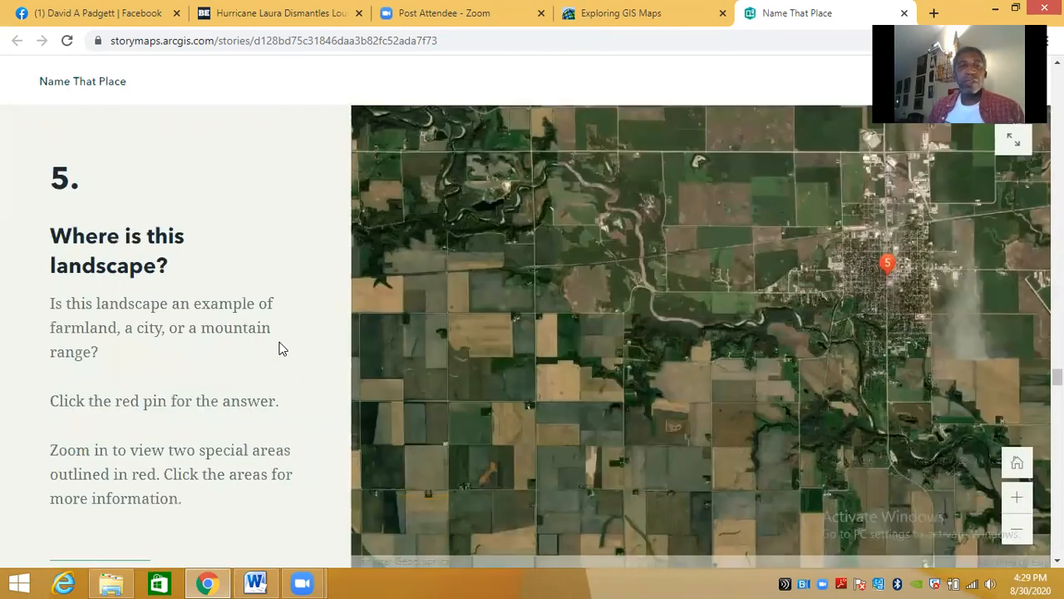
{"action": "scroll", "coordinate": [279, 348], "scroll_direction": "down", "scroll_amount": 1}
{"action": "scroll", "coordinate": [278, 348], "scroll_direction": "up", "scroll_amount": 1}
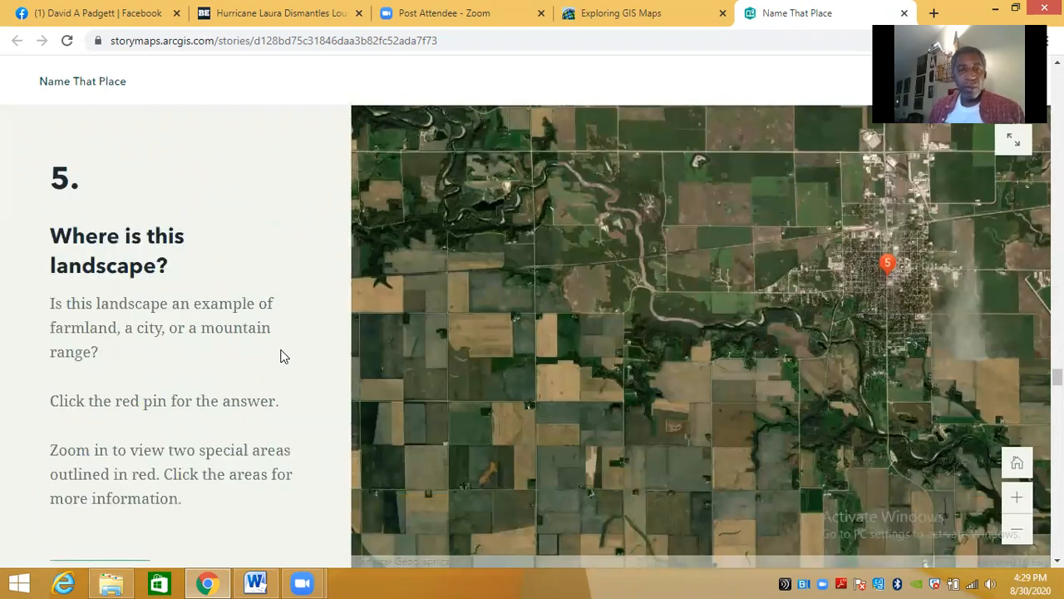
- Switch to the Word assignment and renumber questions a, b and c under item 5 as Slide 1, Slide 2 and Slide 3
{"action": "key", "text": "alt+Tab"}
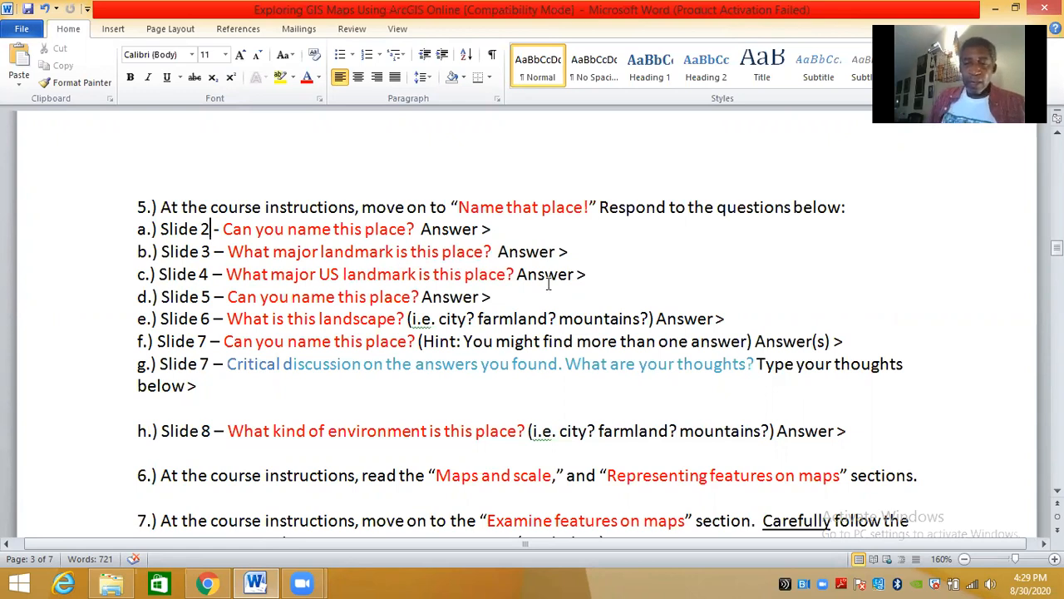
{"action": "key", "text": "BackSpace"}
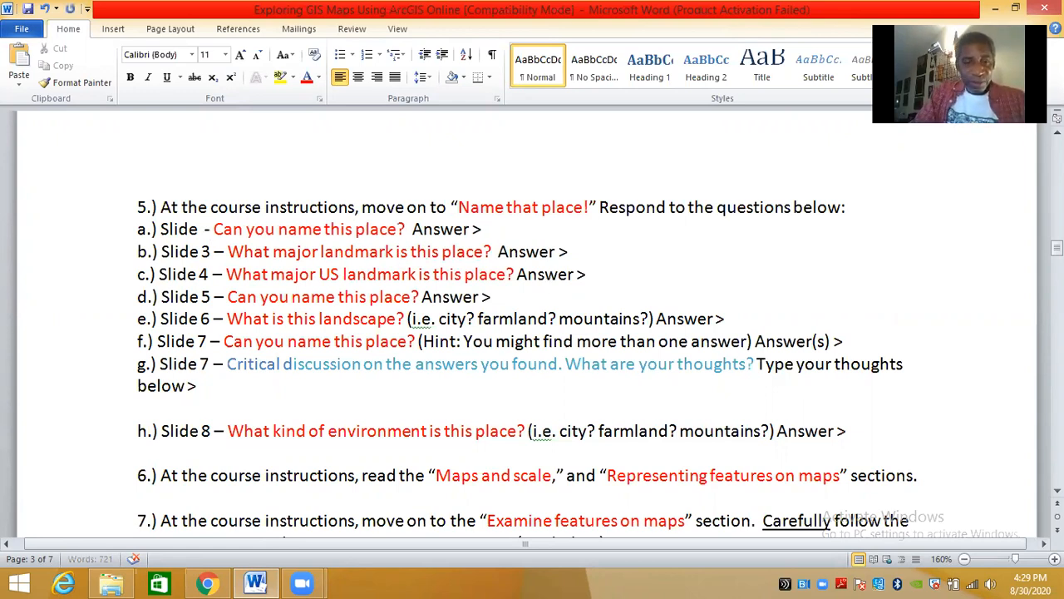
{"action": "type", "text": "1"}
{"action": "key", "text": "Down"}
{"action": "key", "text": "BackSpace"}
{"action": "type", "text": "2"}
{"action": "key", "text": "Down"}
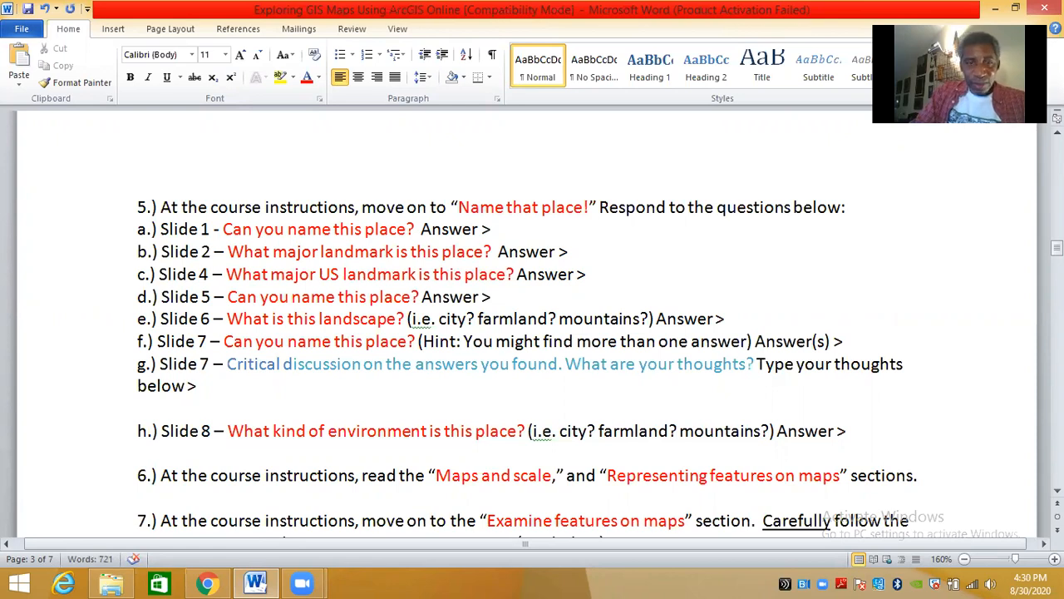
{"action": "key", "text": "BackSpace"}
{"action": "type", "text": "3"}
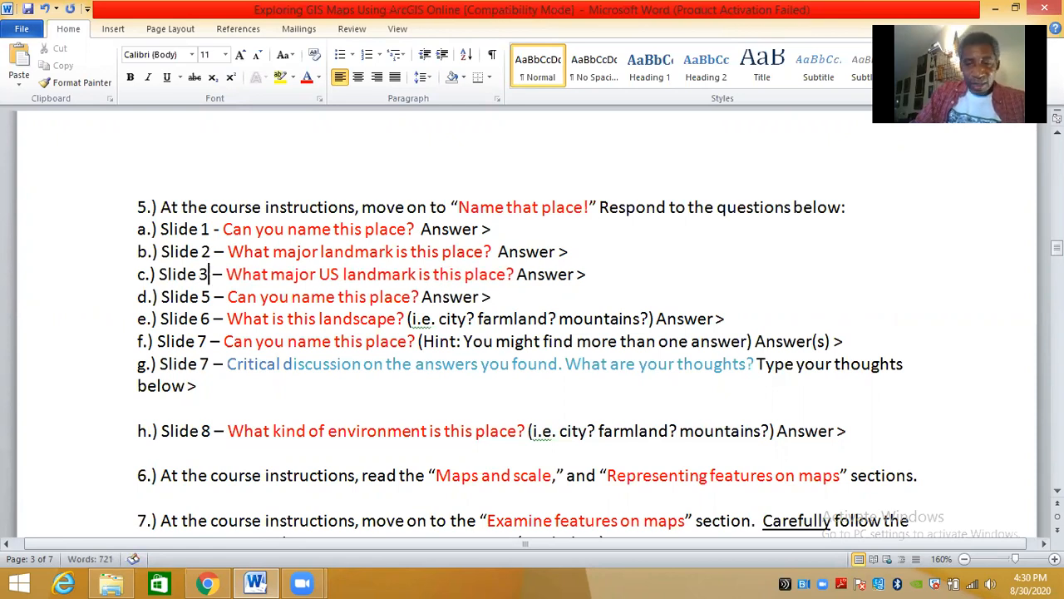
- Renumber questions d, e and f as Slide 4, Slide 5 and Slide 6, and save the document
{"action": "key", "text": "Down"}
{"action": "key", "text": "BackSpace"}
{"action": "type", "text": "4"}
{"action": "key", "text": "Down"}
{"action": "key", "text": "BackSpace"}
{"action": "type", "text": "5"}
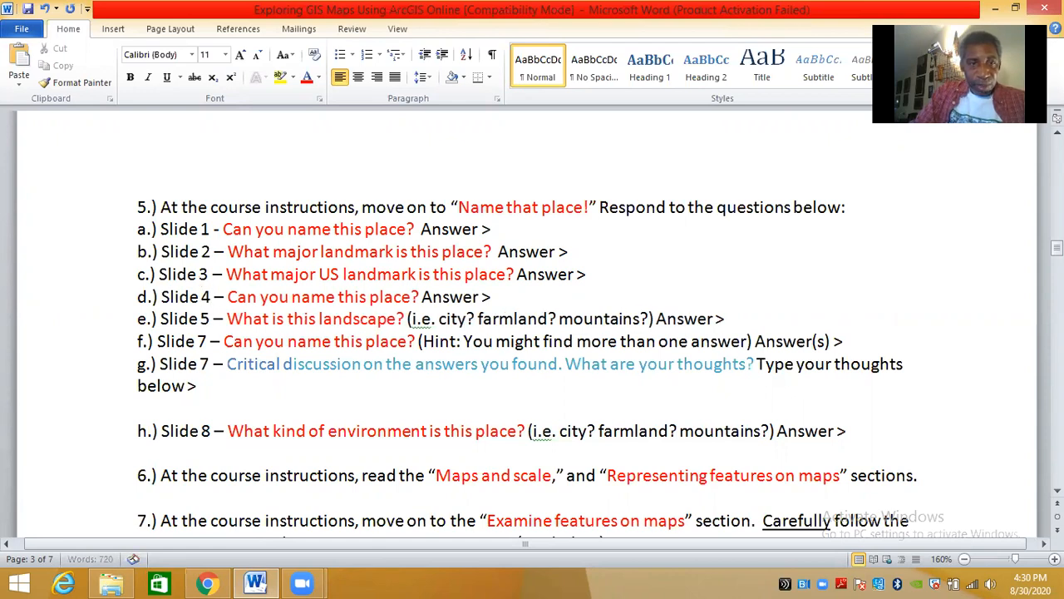
{"action": "key", "text": "Down"}
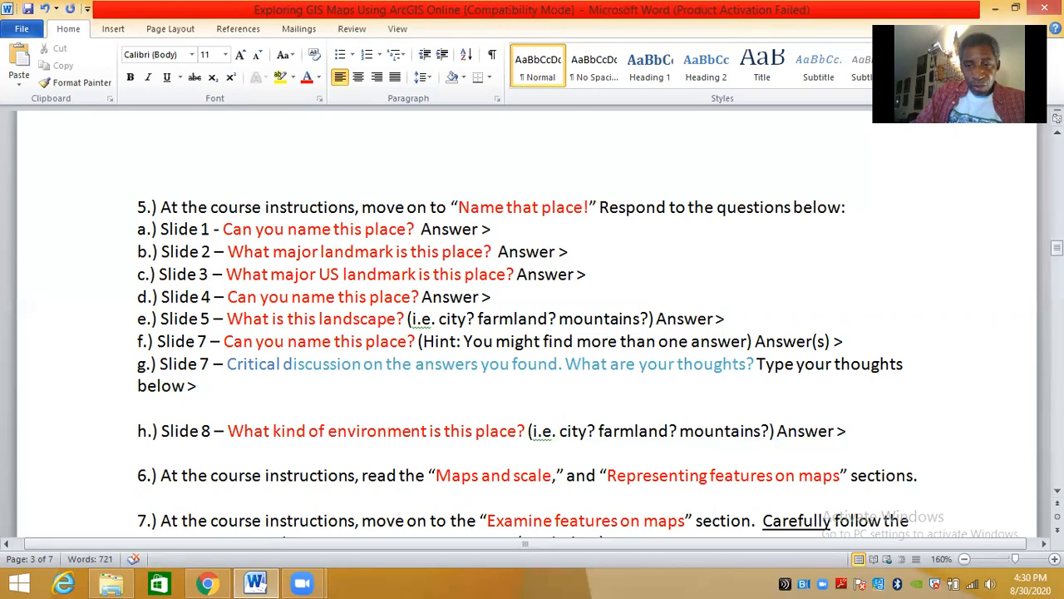
{"action": "key", "text": "BackSpace"}
{"action": "type", "text": "6"}
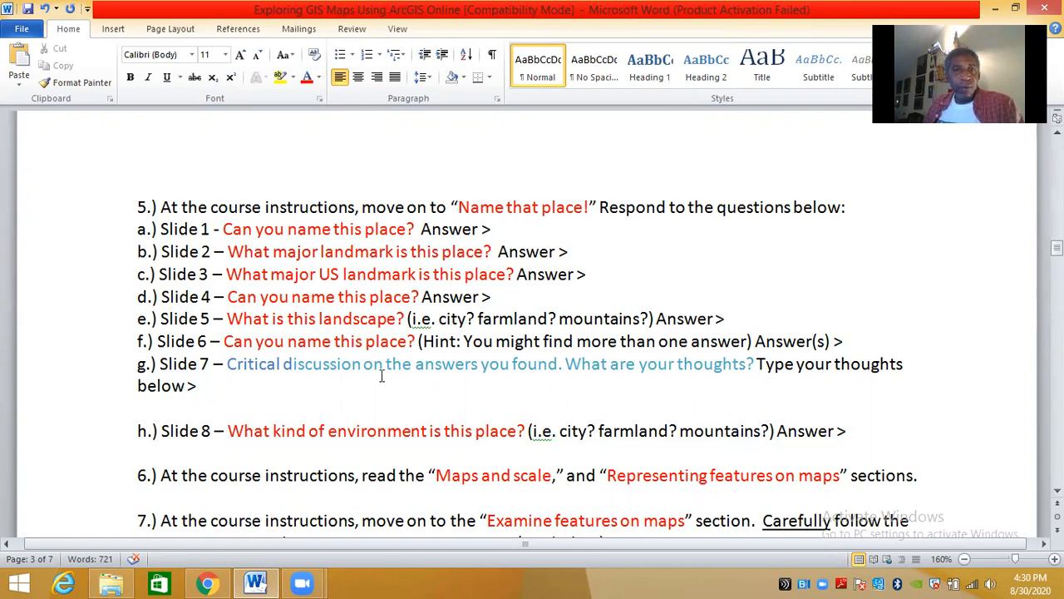
{"action": "left_click", "coordinate": [27, 10]}
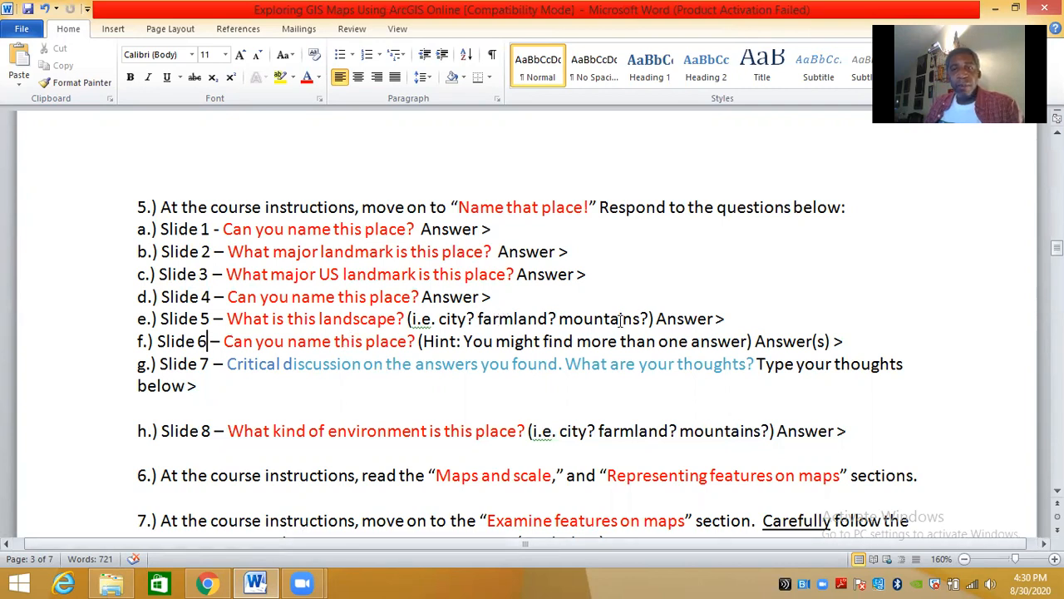
{"action": "left_click", "coordinate": [739, 318]}
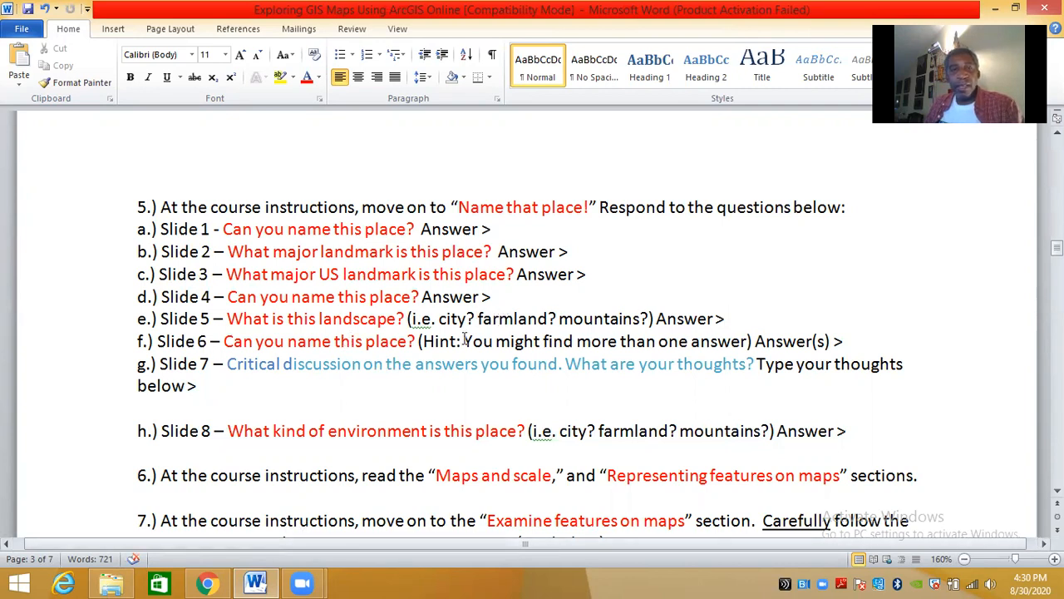
- Switch to Chrome, go on to the sixth place question, and zoom its map out to show the surrounding mountain range
{"action": "left_click", "coordinate": [207, 582]}
{"action": "scroll", "coordinate": [272, 363], "scroll_direction": "down", "scroll_amount": 5}
{"action": "scroll", "coordinate": [272, 366], "scroll_direction": "down", "scroll_amount": 2}
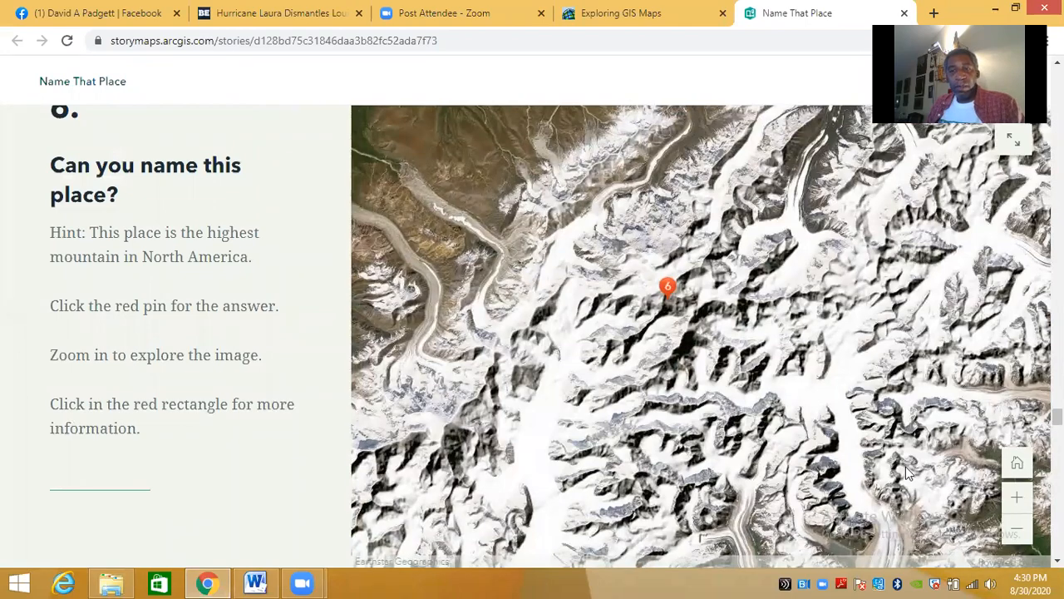
{"action": "left_click", "coordinate": [1024, 537]}
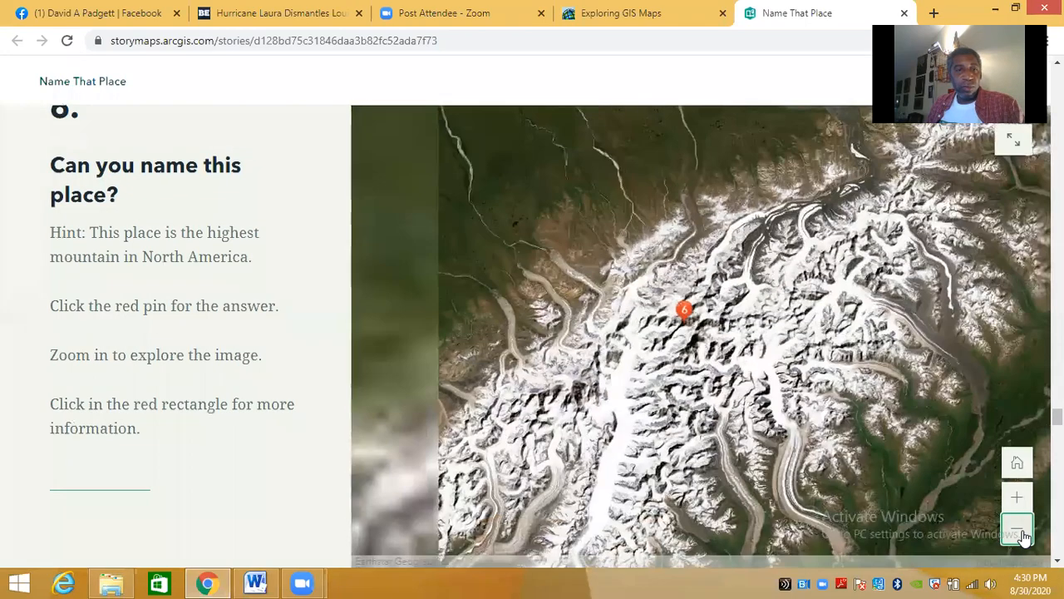
{"action": "left_click", "coordinate": [1023, 536]}
{"action": "left_click", "coordinate": [1024, 536]}
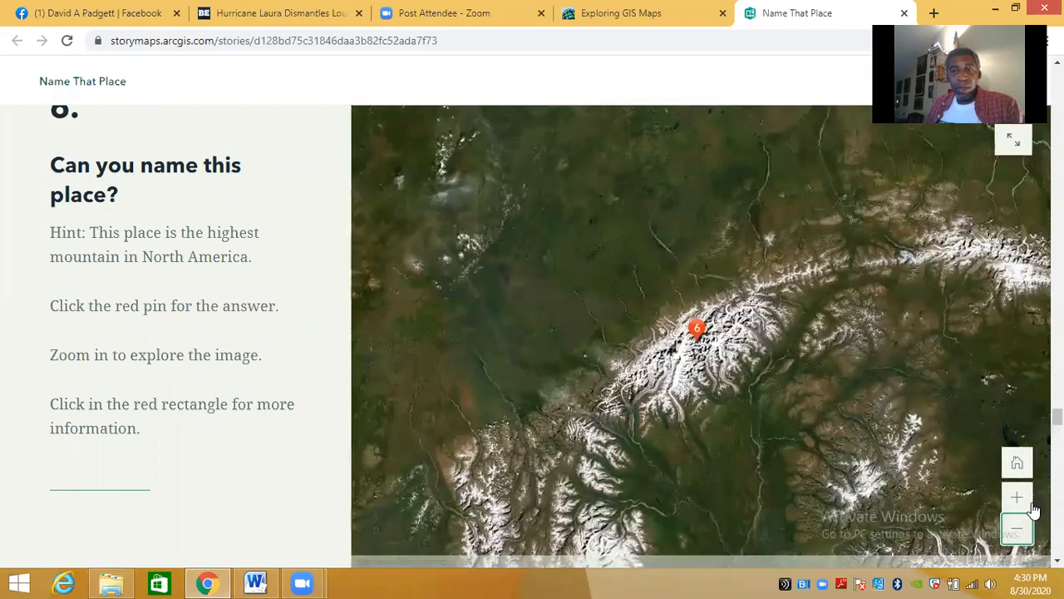
- Compare the assignment's Slide 7 and Slide 8 questions in Word with the story's seventh place question in Chrome
{"action": "left_click", "coordinate": [255, 583]}
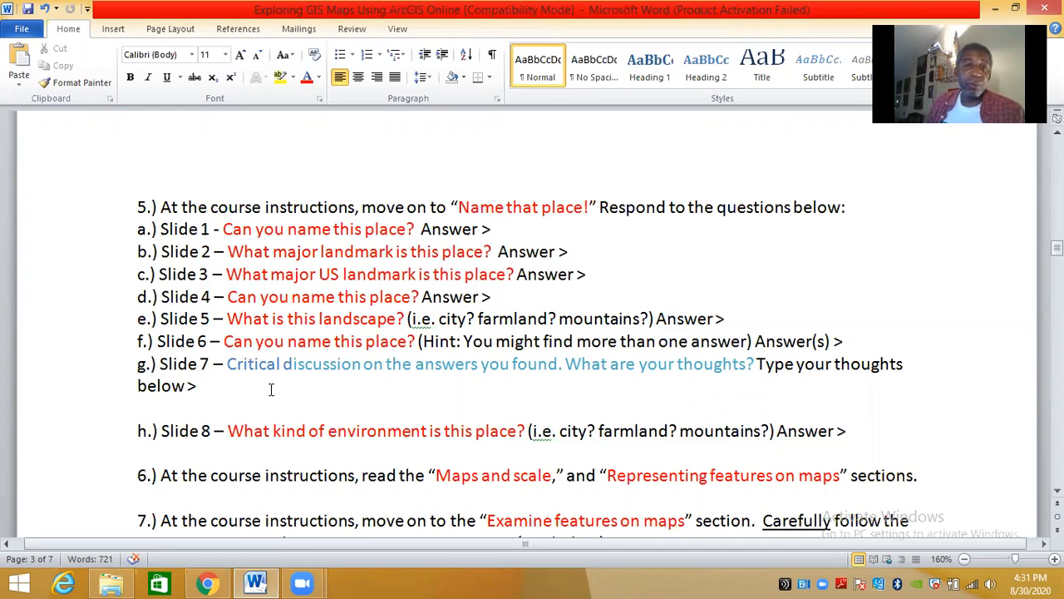
{"action": "left_click", "coordinate": [206, 583]}
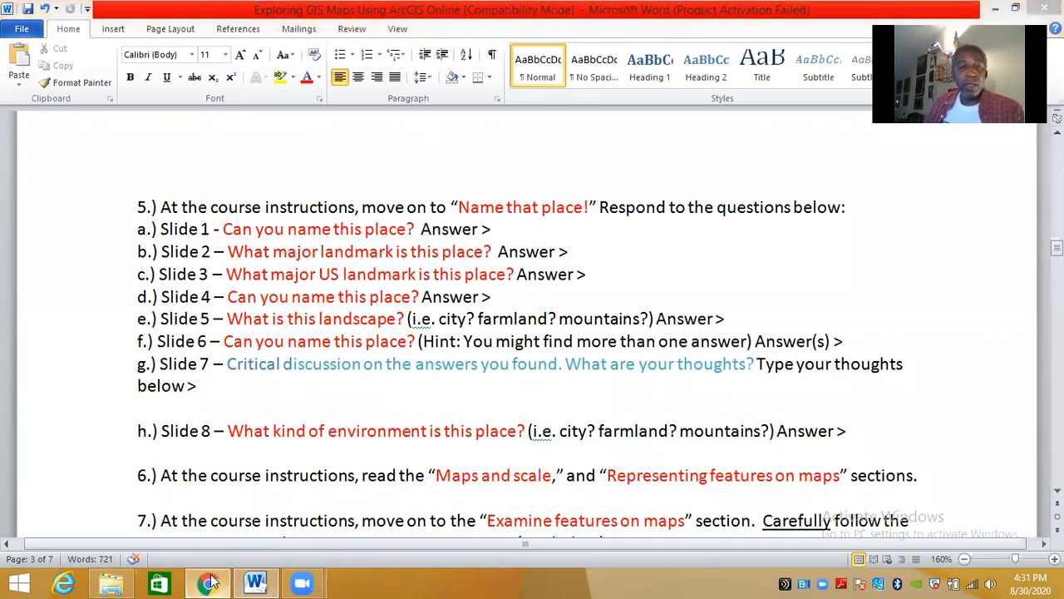
{"action": "scroll", "coordinate": [297, 374], "scroll_direction": "up", "scroll_amount": 2}
{"action": "scroll", "coordinate": [297, 375], "scroll_direction": "down", "scroll_amount": 5}
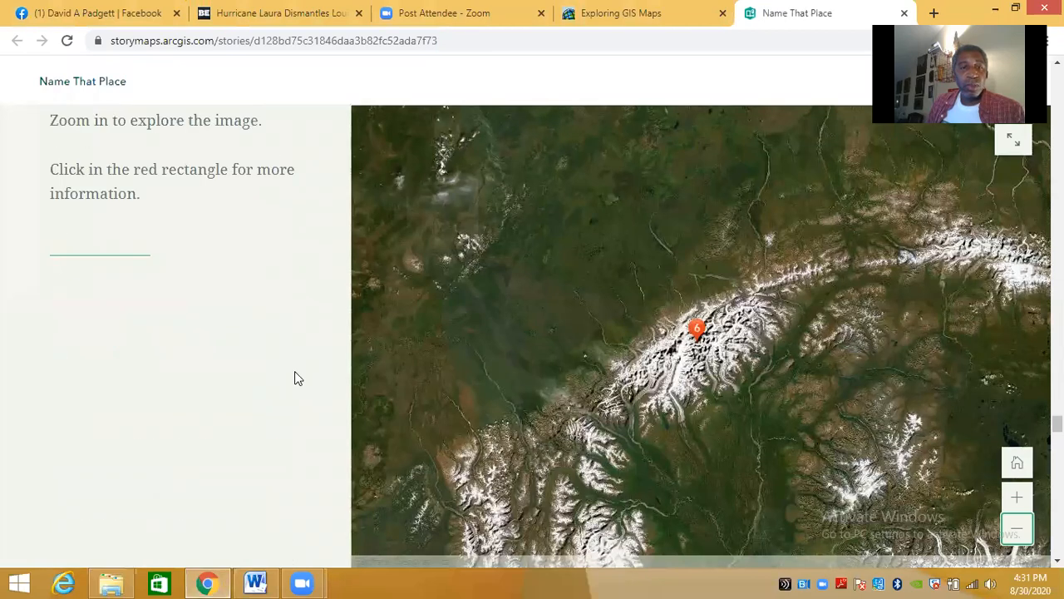
{"action": "scroll", "coordinate": [297, 378], "scroll_direction": "down", "scroll_amount": 3}
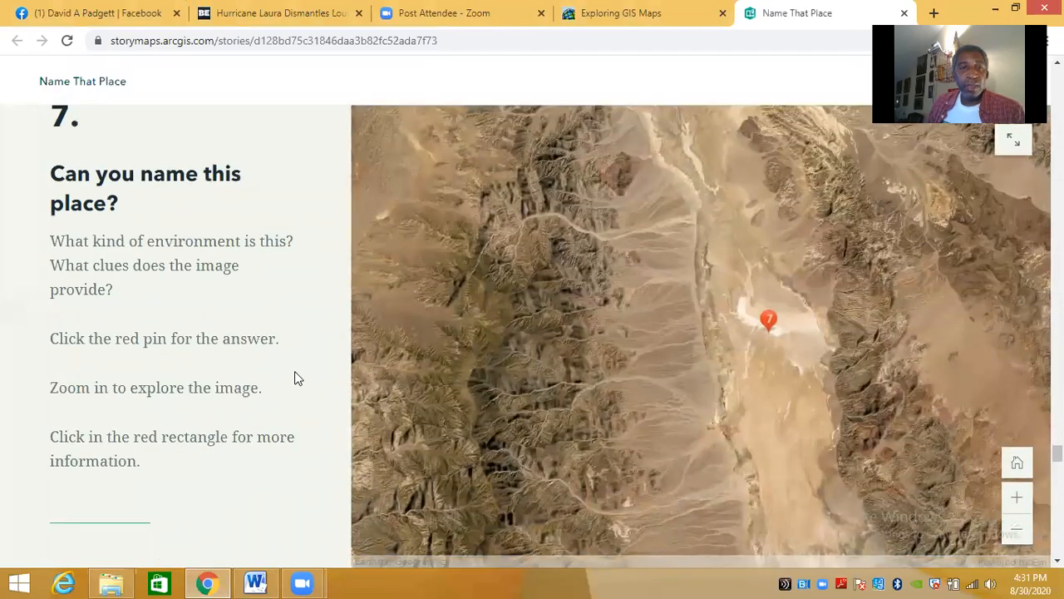
{"action": "left_click", "coordinate": [264, 581]}
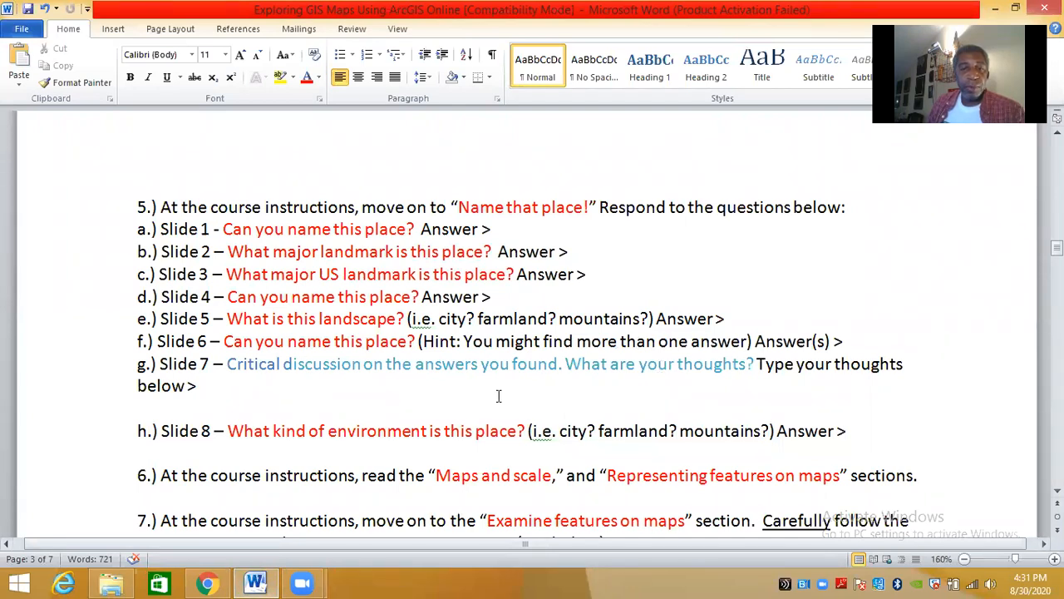
{"action": "left_click", "coordinate": [200, 582]}
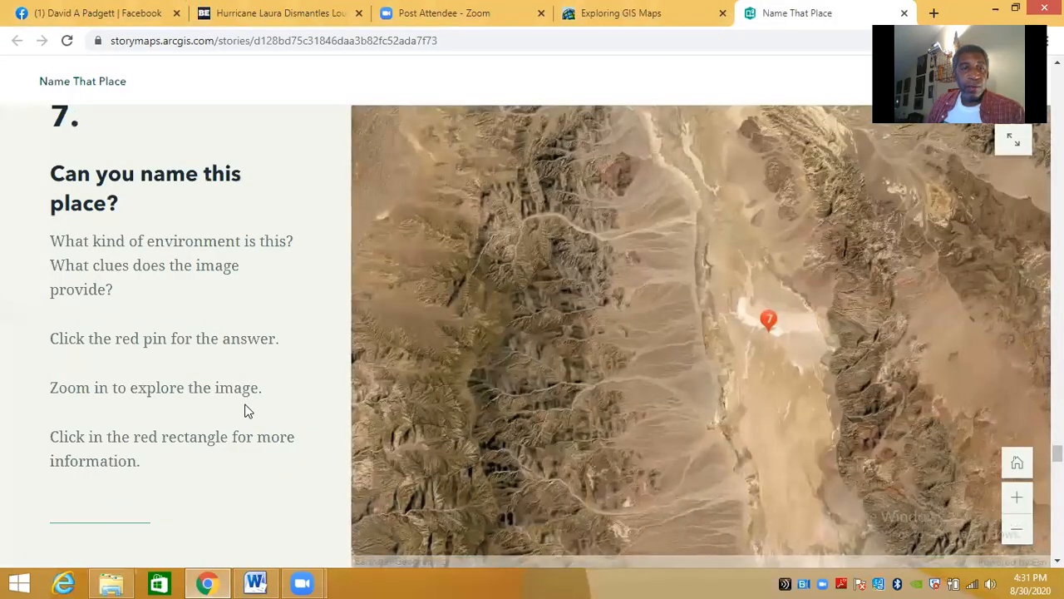
- Read the story's closing text with the map of all seven places and the bonus question
{"action": "scroll", "coordinate": [244, 408], "scroll_direction": "down", "scroll_amount": 5}
{"action": "scroll", "coordinate": [245, 408], "scroll_direction": "up", "scroll_amount": 3}
{"action": "scroll", "coordinate": [245, 408], "scroll_direction": "down", "scroll_amount": 4}
{"action": "scroll", "coordinate": [246, 405], "scroll_direction": "up", "scroll_amount": 2}
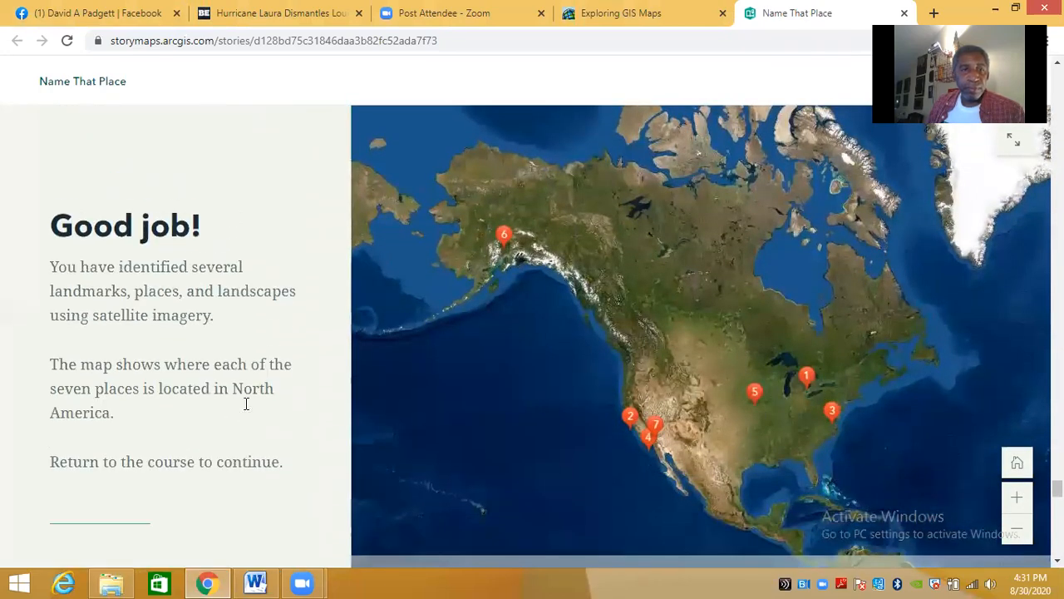
{"action": "scroll", "coordinate": [246, 409], "scroll_direction": "down", "scroll_amount": 1}
{"action": "scroll", "coordinate": [245, 408], "scroll_direction": "down", "scroll_amount": 2}
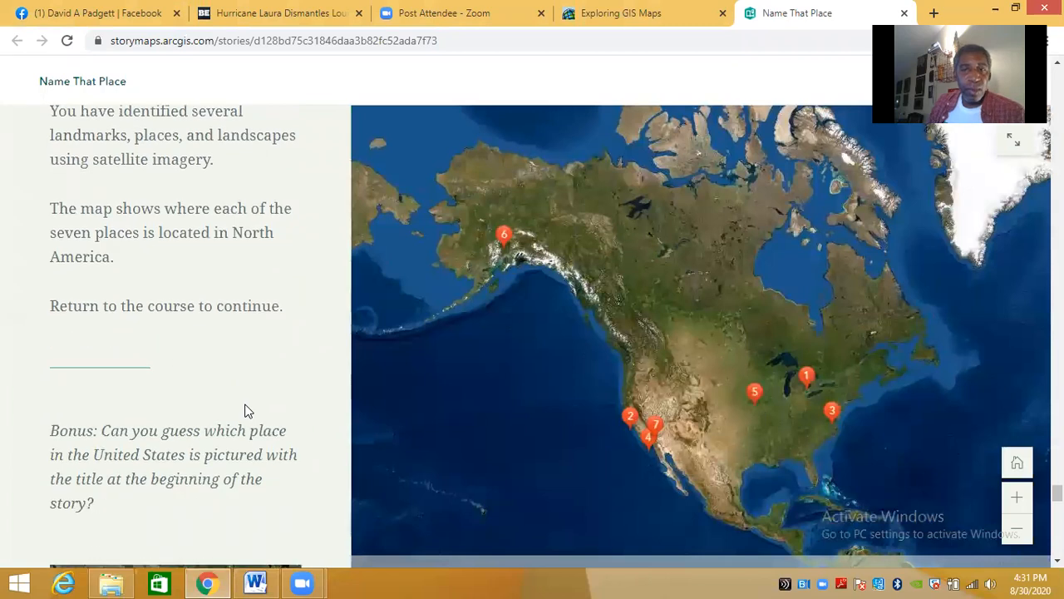
{"action": "scroll", "coordinate": [246, 403], "scroll_direction": "down", "scroll_amount": 1}
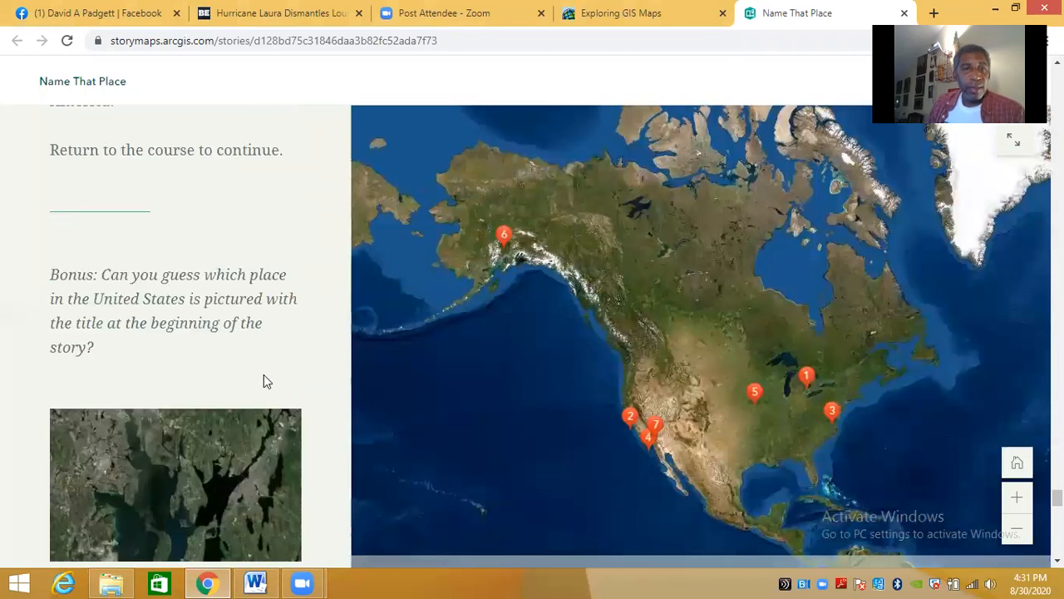
- Read on to the end of the story and find the answer to the bonus question
{"action": "scroll", "coordinate": [263, 380], "scroll_direction": "down", "scroll_amount": 1}
{"action": "scroll", "coordinate": [264, 381], "scroll_direction": "down", "scroll_amount": 3}
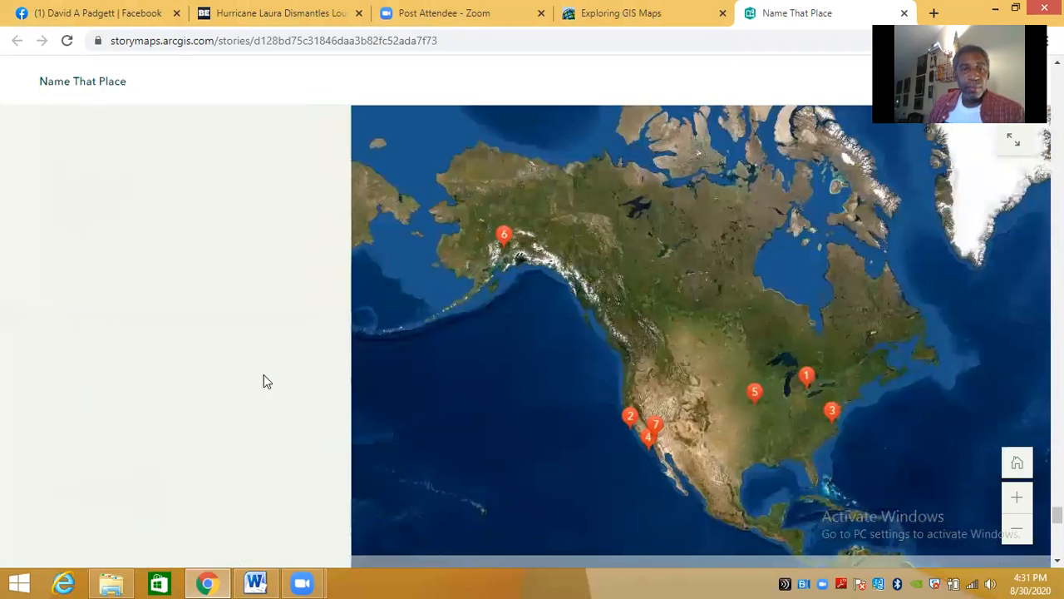
{"action": "scroll", "coordinate": [264, 380], "scroll_direction": "down", "scroll_amount": 3}
{"action": "scroll", "coordinate": [264, 381], "scroll_direction": "down", "scroll_amount": 1}
{"action": "scroll", "coordinate": [265, 382], "scroll_direction": "up", "scroll_amount": 2}
{"action": "scroll", "coordinate": [264, 379], "scroll_direction": "up", "scroll_amount": 3}
{"action": "scroll", "coordinate": [264, 376], "scroll_direction": "down", "scroll_amount": 6}
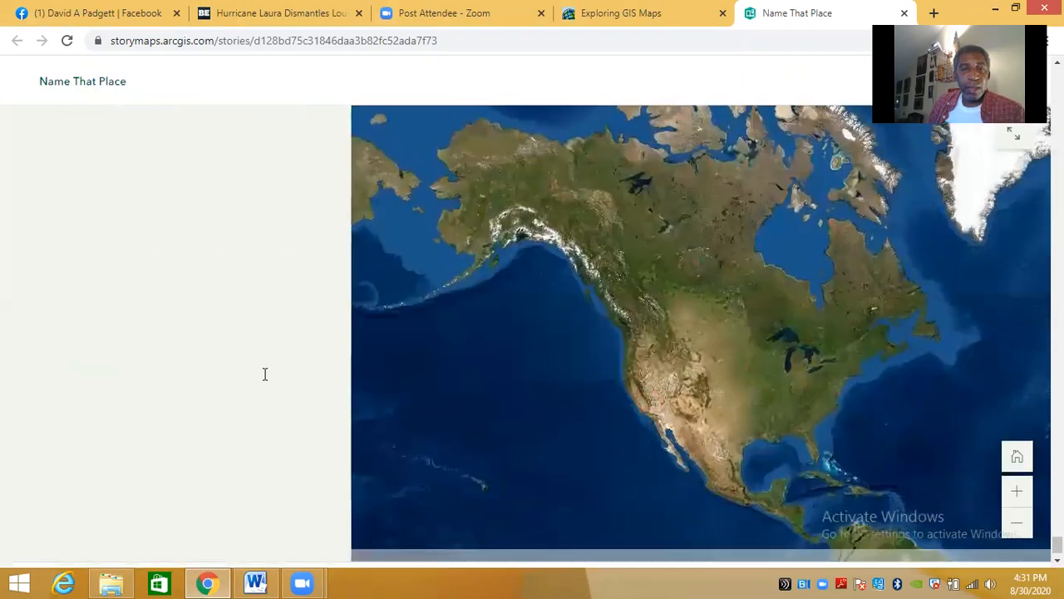
{"action": "scroll", "coordinate": [263, 374], "scroll_direction": "down", "scroll_amount": 1}
{"action": "scroll", "coordinate": [259, 372], "scroll_direction": "up", "scroll_amount": 2}
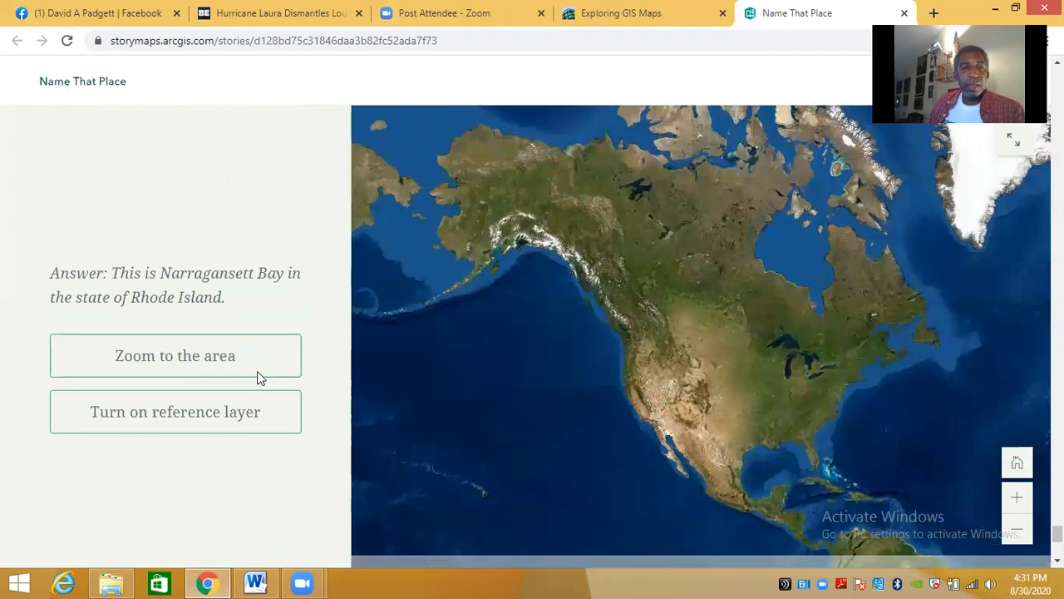
{"action": "scroll", "coordinate": [257, 372], "scroll_direction": "up", "scroll_amount": 1}
- Switch to Word, delete question h about Slide 8, and look over assignment items 6 and 7
{"action": "left_click", "coordinate": [256, 582]}
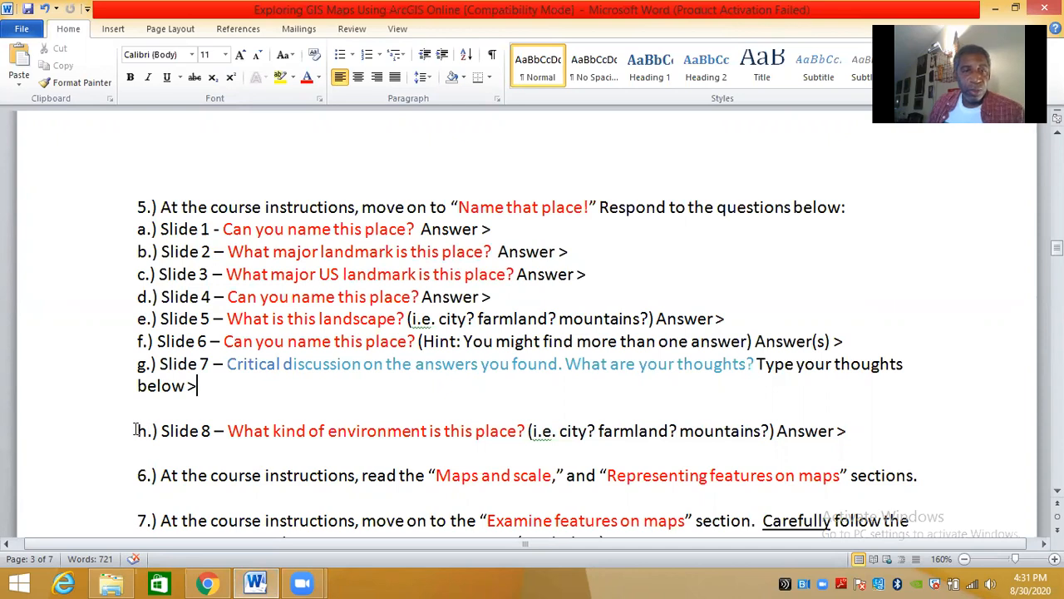
{"action": "left_click_drag", "start_coordinate": [143, 430], "coordinate": [855, 418]}
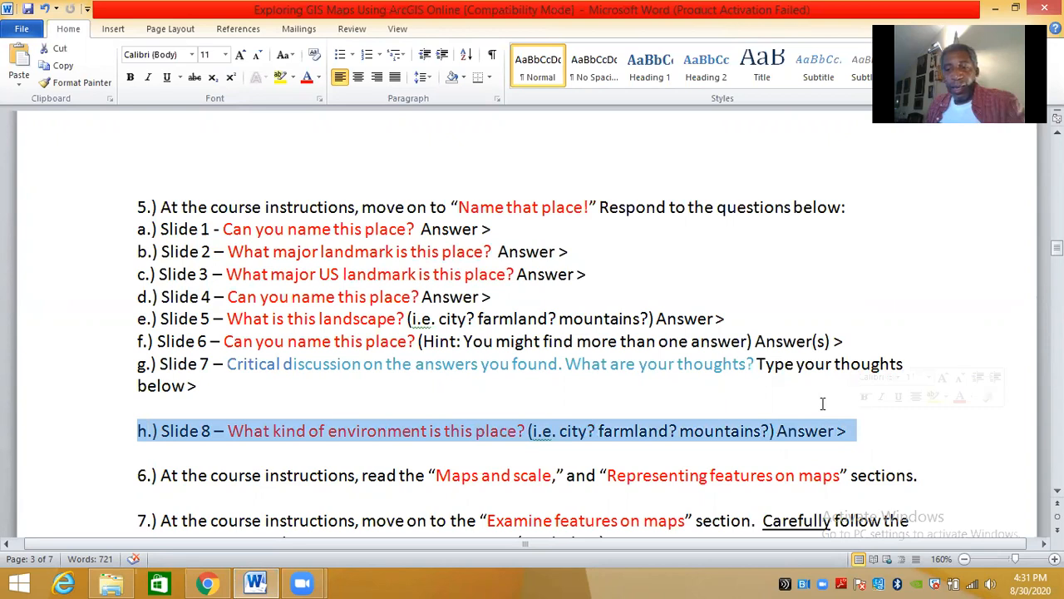
{"action": "key", "text": "Delete"}
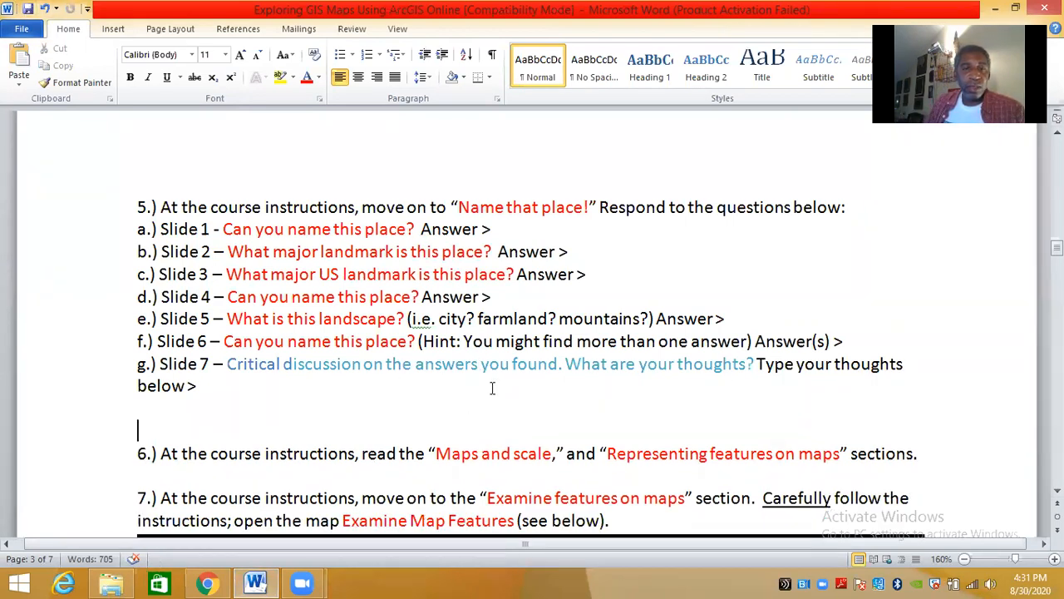
{"action": "scroll", "coordinate": [493, 387], "scroll_direction": "down", "scroll_amount": 3}
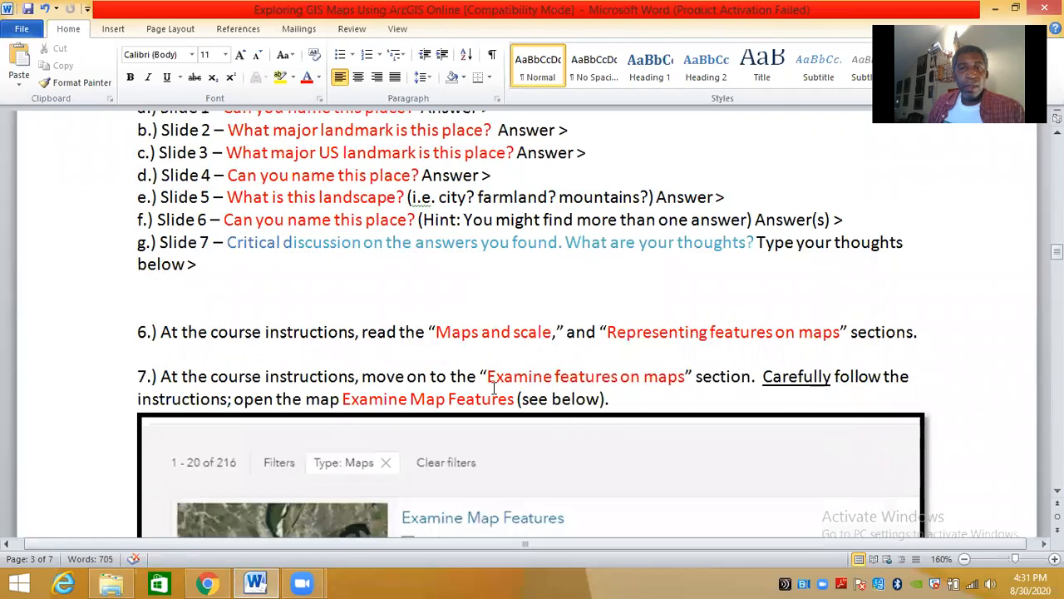
- Switch to Chrome, return to the start of the Name That Place story, and go back to the Exploring GIS Maps course page
{"action": "left_click", "coordinate": [207, 583]}
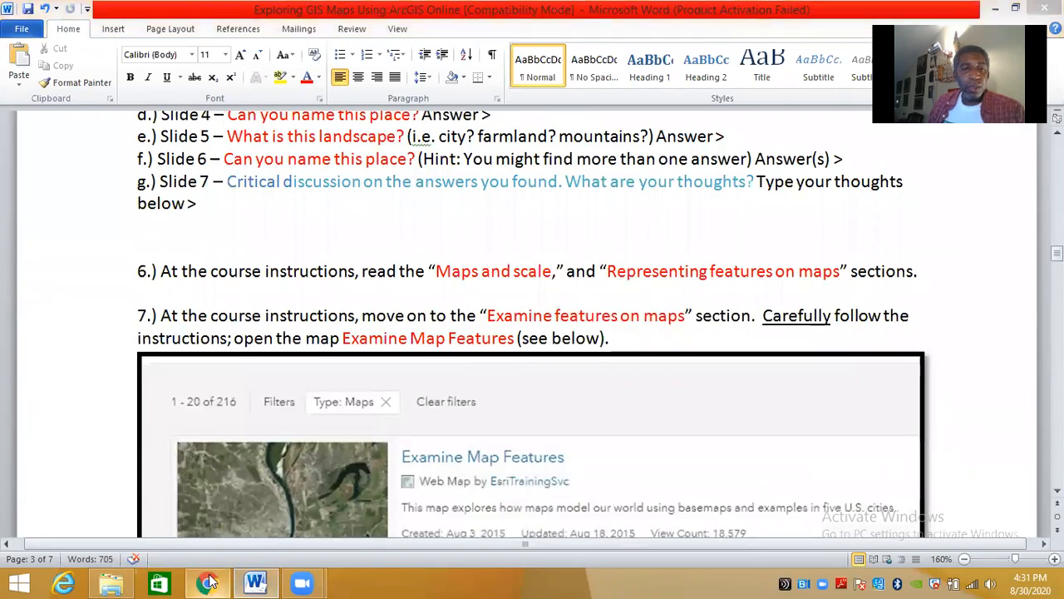
{"action": "scroll", "coordinate": [325, 429], "scroll_direction": "down", "scroll_amount": 5}
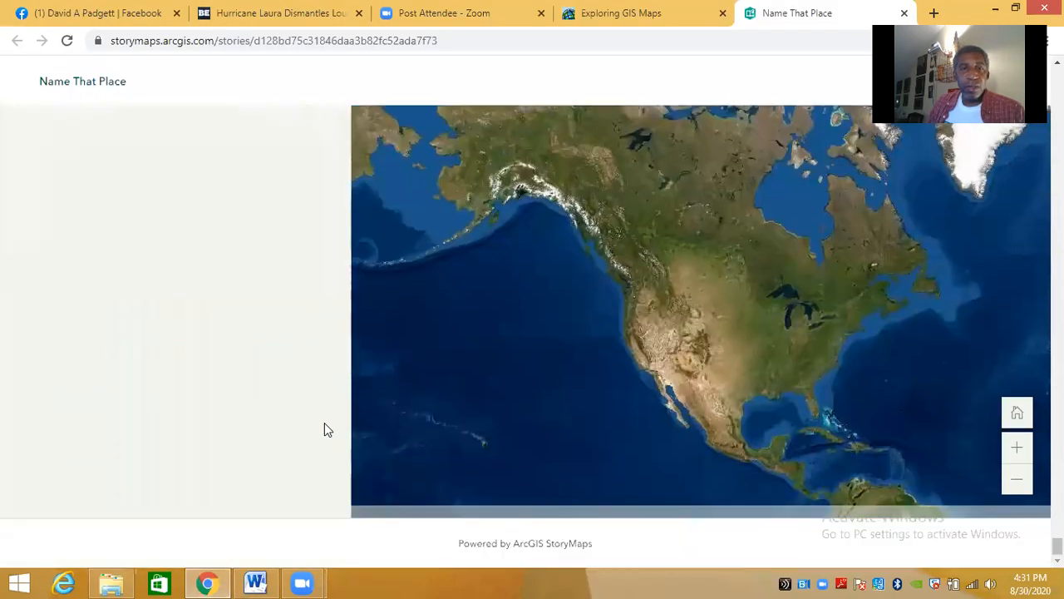
{"action": "scroll", "coordinate": [325, 424], "scroll_direction": "up", "scroll_amount": 5}
{"action": "scroll", "coordinate": [325, 426], "scroll_direction": "up", "scroll_amount": 5}
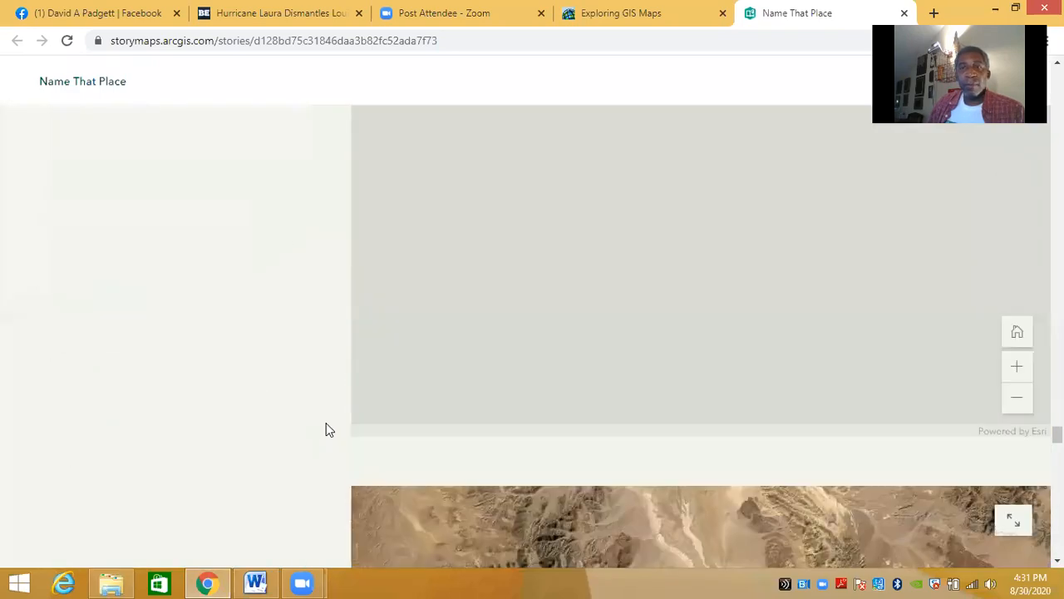
{"action": "scroll", "coordinate": [330, 424], "scroll_direction": "up", "scroll_amount": 5}
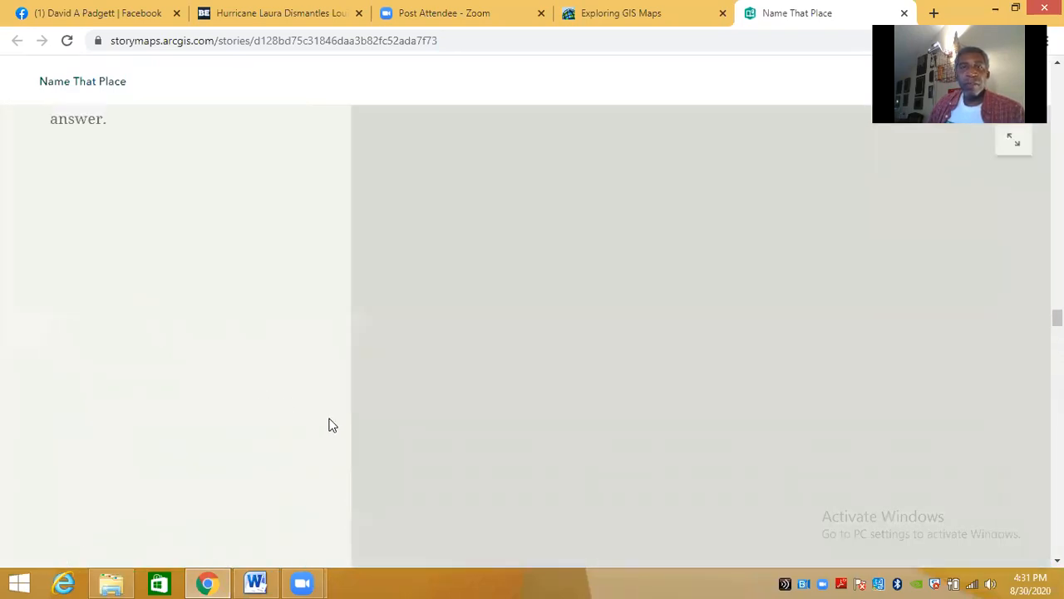
{"action": "scroll", "coordinate": [331, 425], "scroll_direction": "up", "scroll_amount": 5}
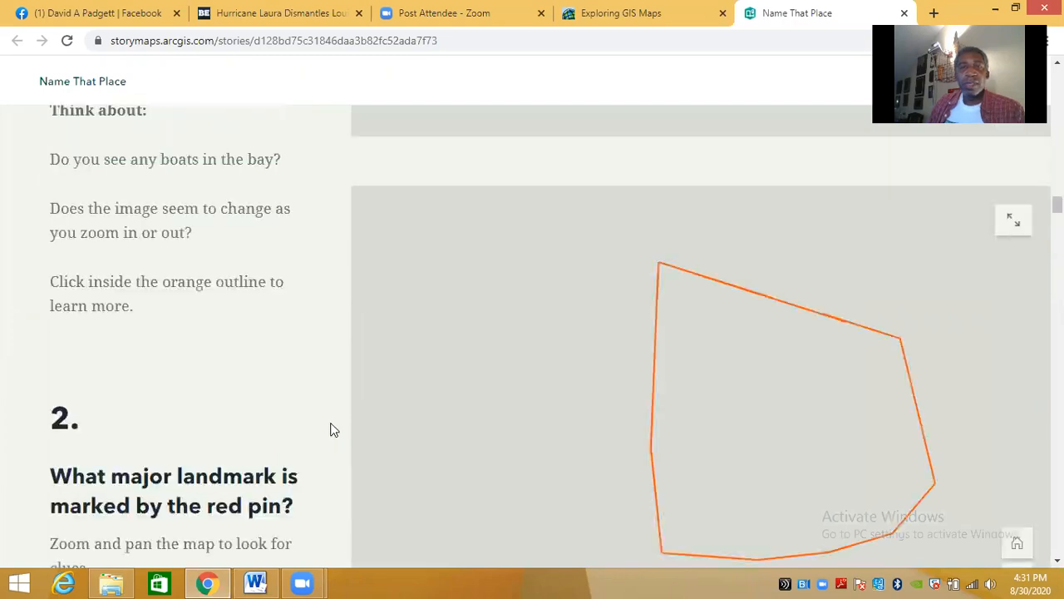
{"action": "scroll", "coordinate": [332, 425], "scroll_direction": "up", "scroll_amount": 10}
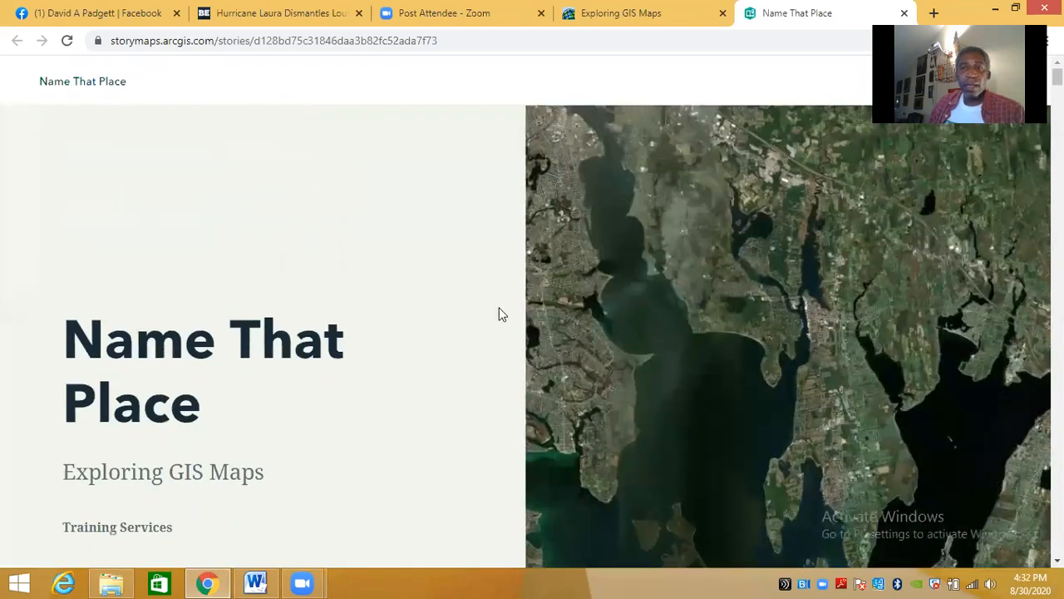
{"action": "left_click", "coordinate": [682, 19]}
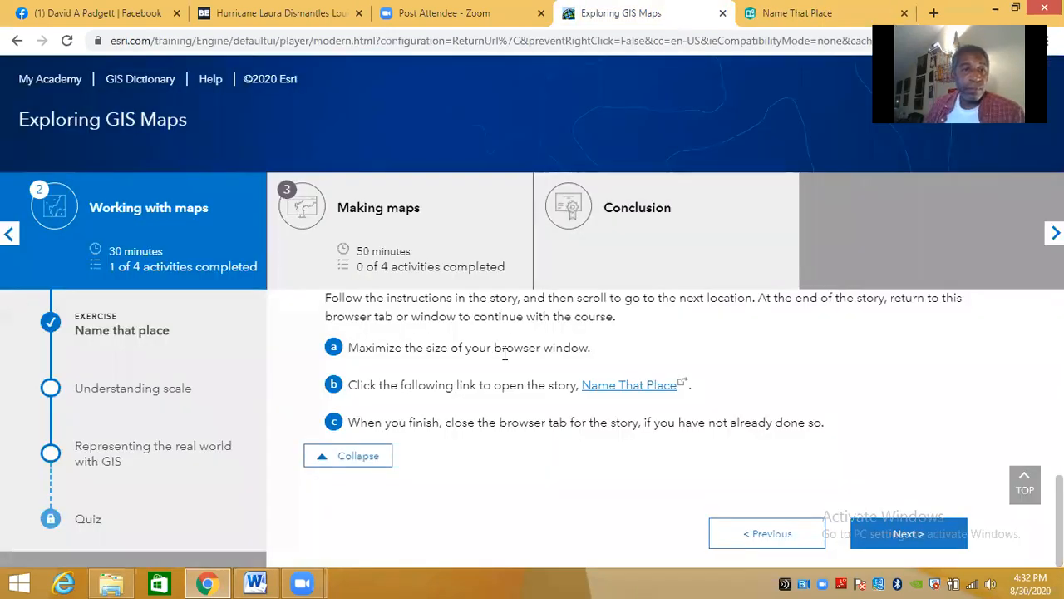
- Open the Understanding scale lesson and read it down to the three ways of expressing scale
{"action": "scroll", "coordinate": [502, 353], "scroll_direction": "up", "scroll_amount": 1}
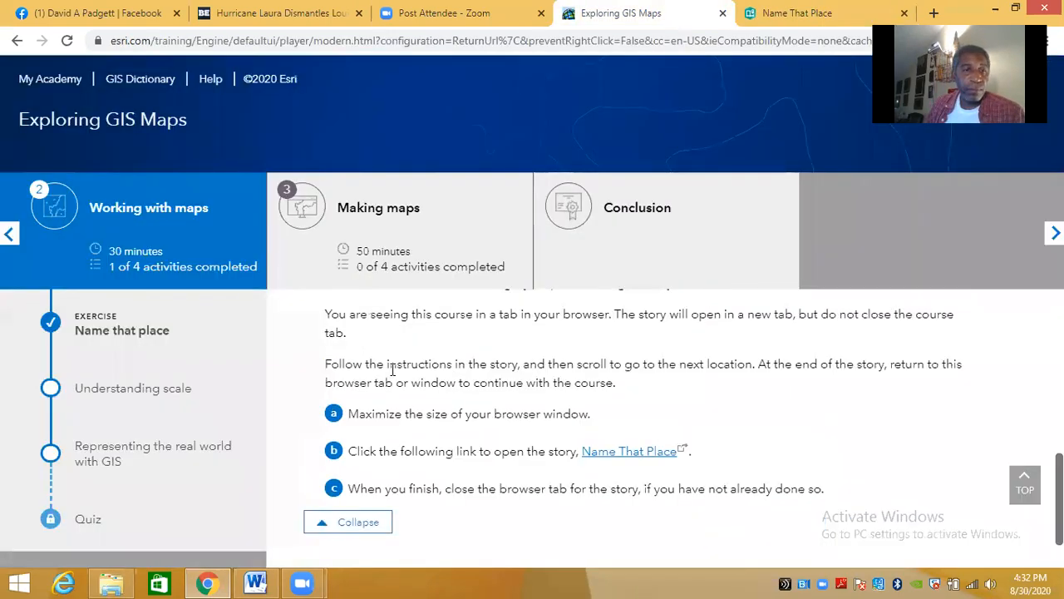
{"action": "left_click", "coordinate": [119, 396]}
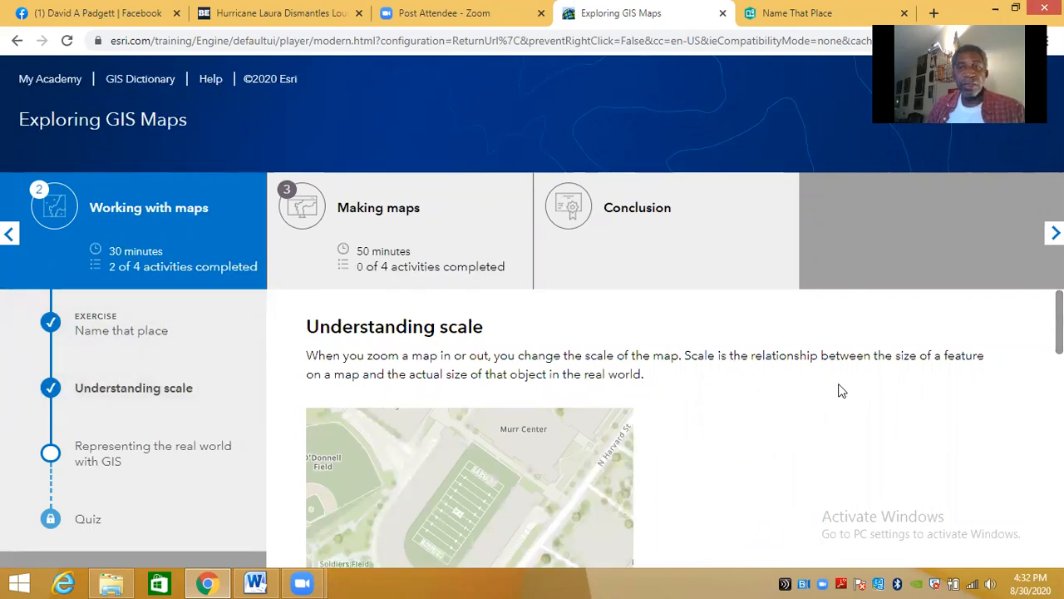
{"action": "scroll", "coordinate": [914, 387], "scroll_direction": "down", "scroll_amount": 2}
{"action": "scroll", "coordinate": [915, 386], "scroll_direction": "up", "scroll_amount": 1}
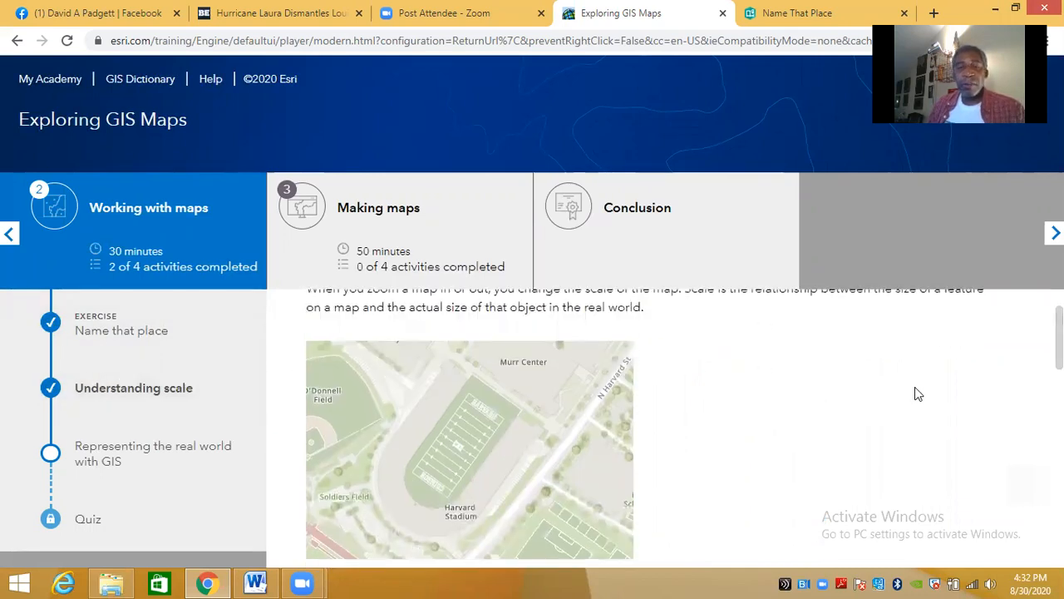
{"action": "scroll", "coordinate": [917, 394], "scroll_direction": "down", "scroll_amount": 3}
{"action": "scroll", "coordinate": [917, 394], "scroll_direction": "down", "scroll_amount": 3}
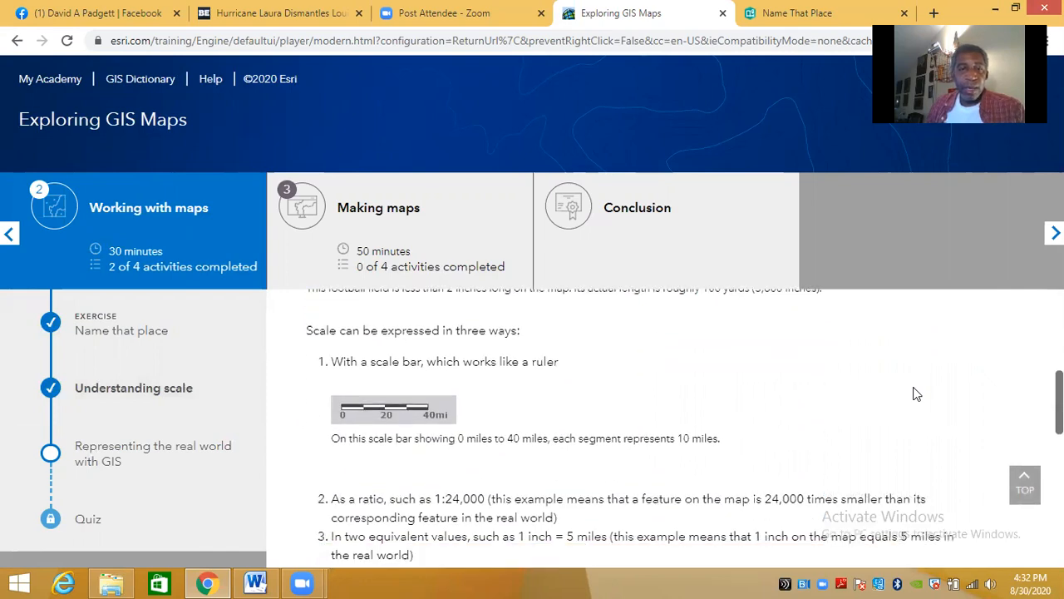
- Switch to Word and read assignment items 6 and 7 on the course sections and the Examine Map Features map
{"action": "left_click", "coordinate": [255, 582]}
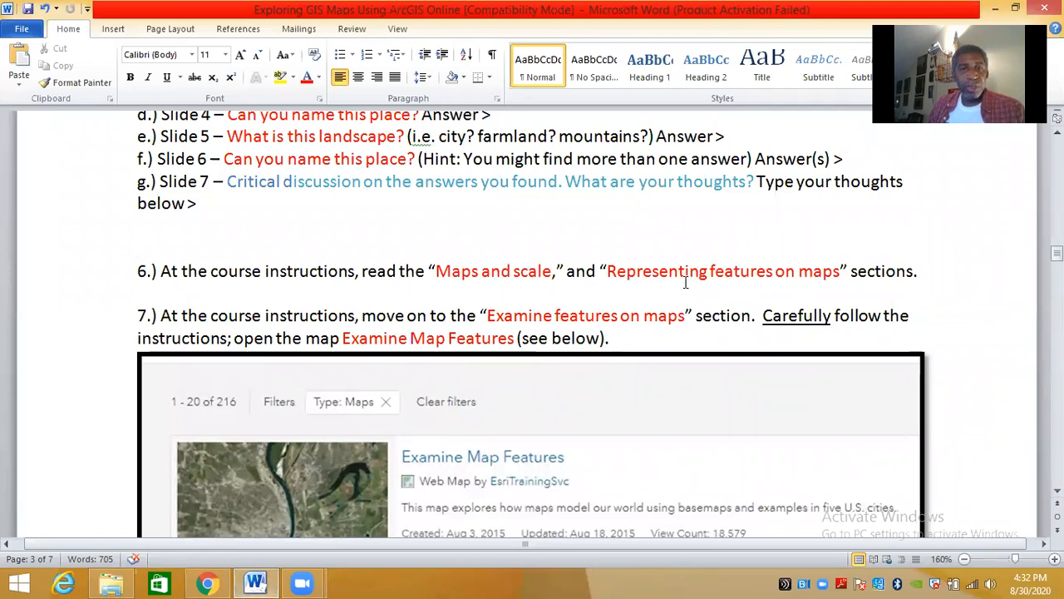
{"action": "scroll", "coordinate": [706, 298], "scroll_direction": "down", "scroll_amount": 4}
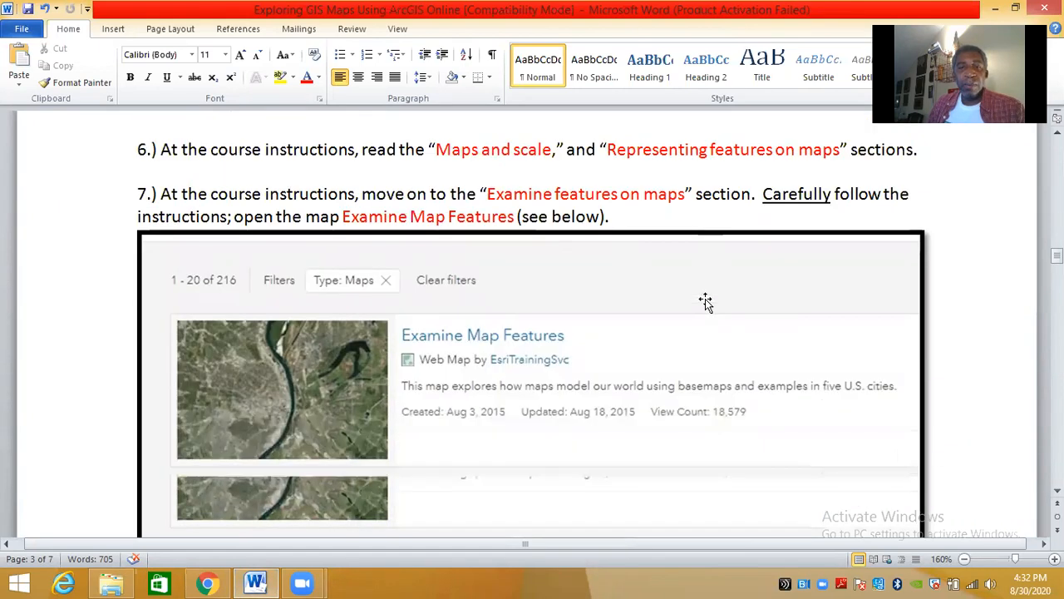
{"action": "scroll", "coordinate": [725, 302], "scroll_direction": "down", "scroll_amount": 1}
{"action": "scroll", "coordinate": [760, 306], "scroll_direction": "up", "scroll_amount": 3}
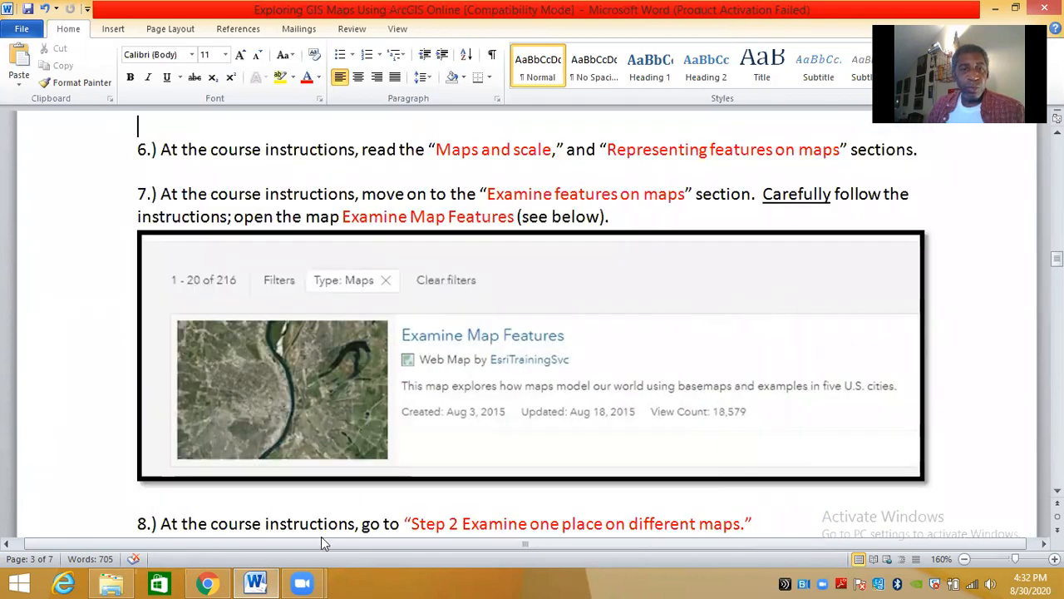
- Switch to Chrome, open the Representing the real world with GIS lesson, and look over it to the end
{"action": "mouse_move", "coordinate": [207, 583]}
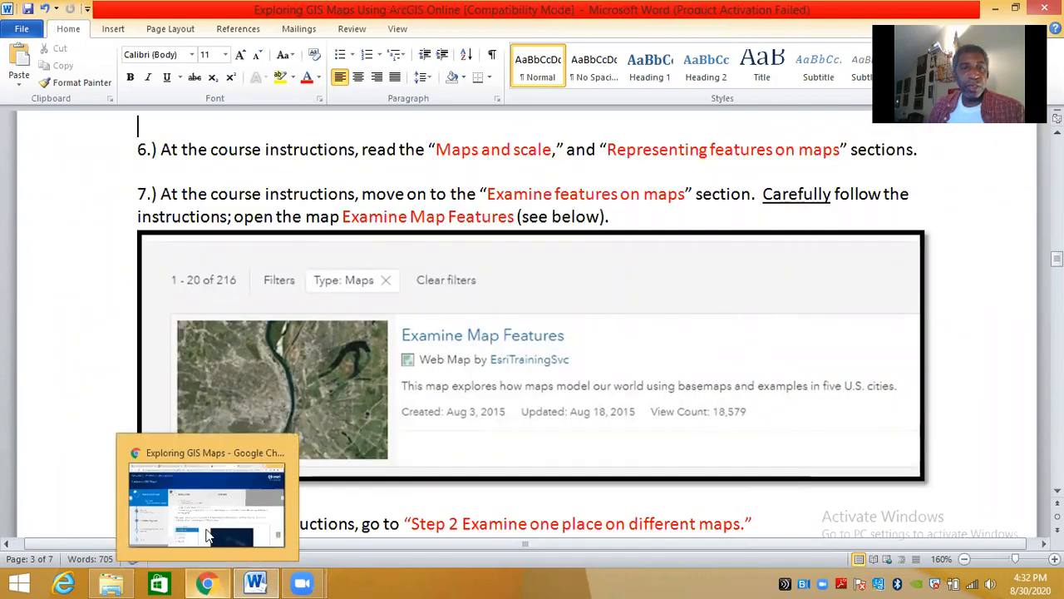
{"action": "left_click", "coordinate": [208, 534]}
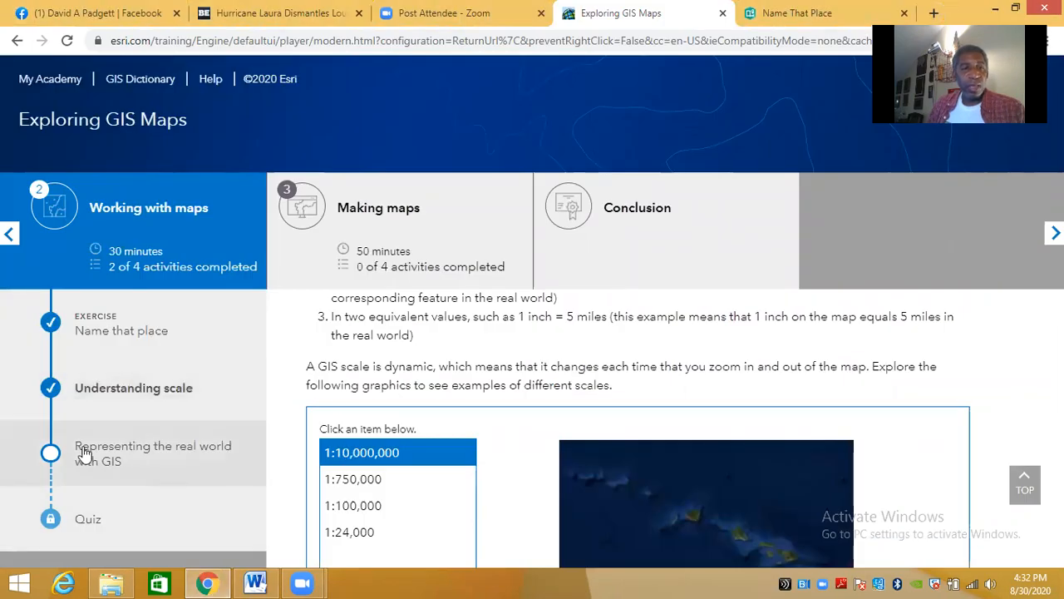
{"action": "left_click", "coordinate": [51, 454]}
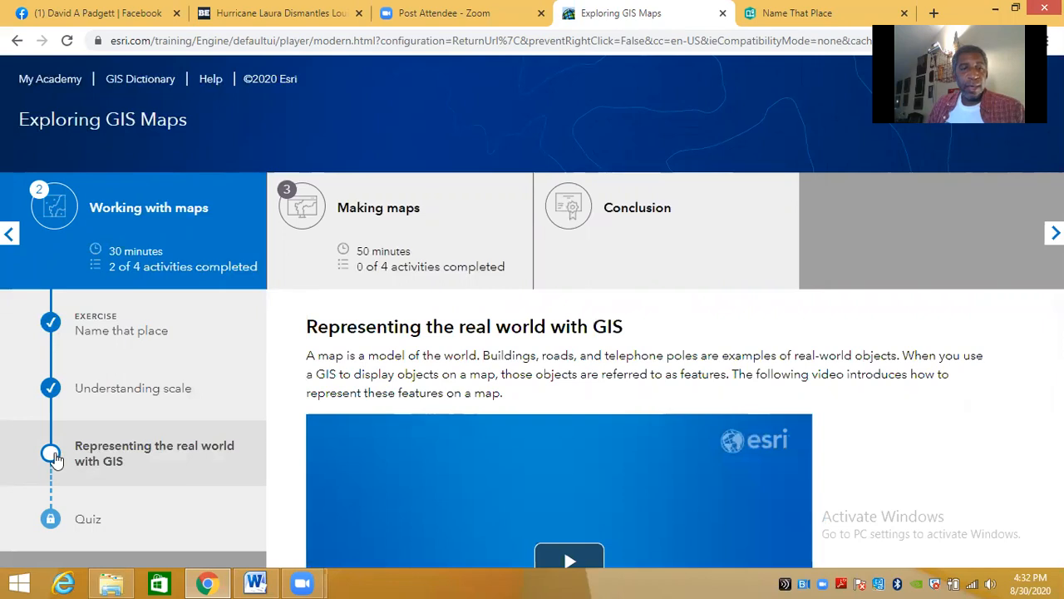
{"action": "scroll", "coordinate": [962, 414], "scroll_direction": "down", "scroll_amount": 2}
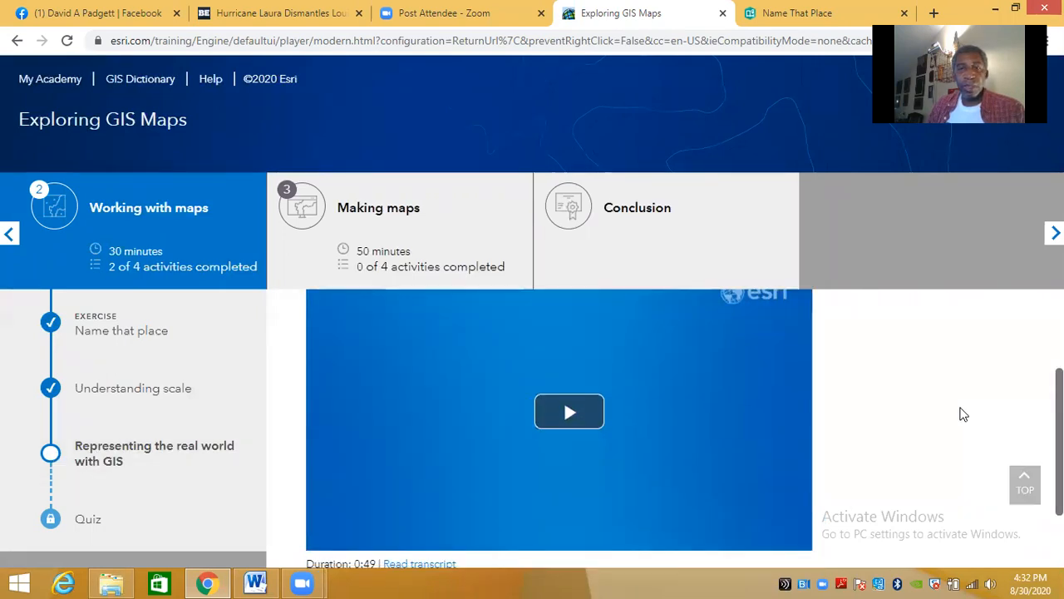
{"action": "scroll", "coordinate": [962, 413], "scroll_direction": "down", "scroll_amount": 1}
{"action": "scroll", "coordinate": [859, 363], "scroll_direction": "up", "scroll_amount": 1}
{"action": "scroll", "coordinate": [860, 364], "scroll_direction": "down", "scroll_amount": 1}
- View the Working with maps section's quiz page, and return to the Representing the real world with GIS lesson
{"action": "left_click", "coordinate": [903, 525]}
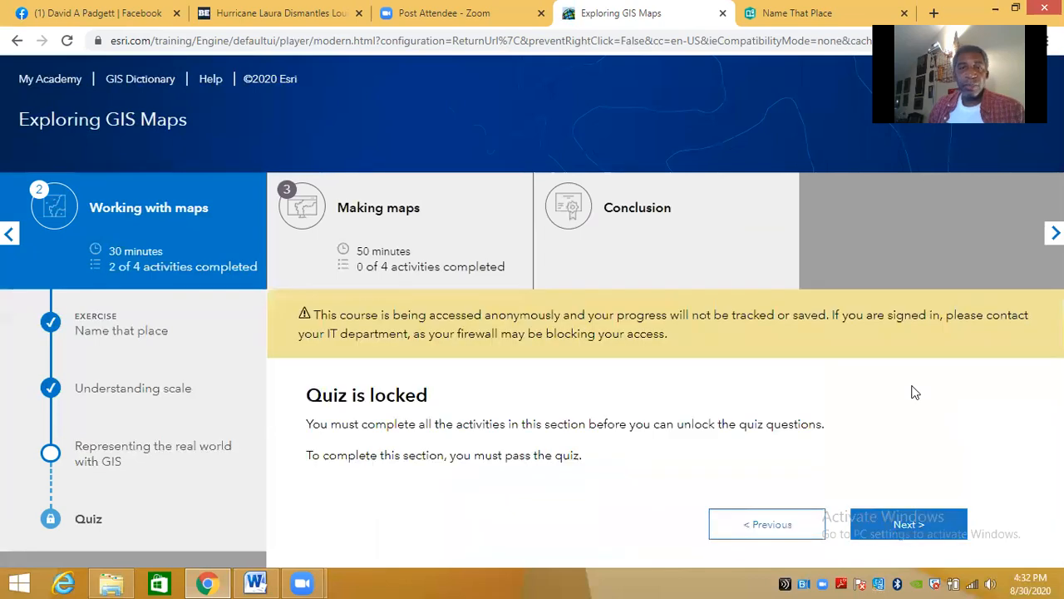
{"action": "left_click", "coordinate": [768, 525]}
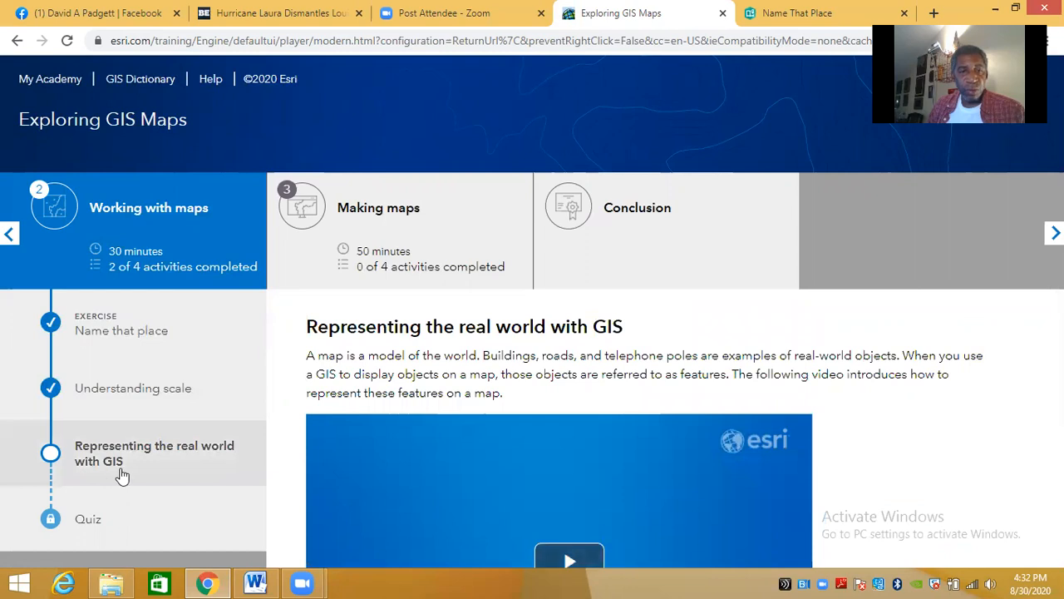
{"action": "scroll", "coordinate": [302, 465], "scroll_direction": "down", "scroll_amount": 3}
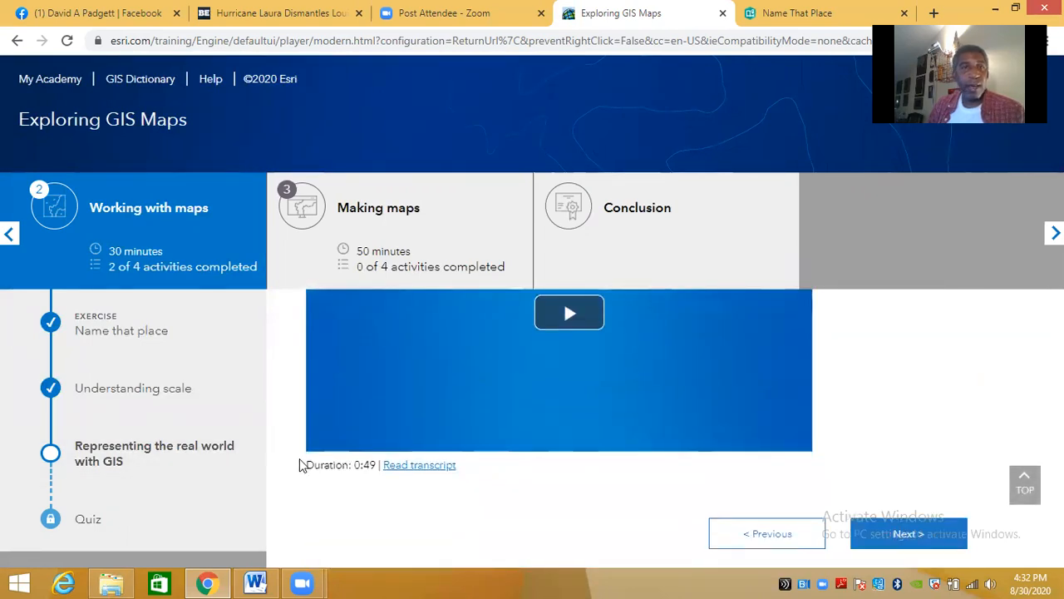
- Go back to the What is GIS? section and look through its list of activities
{"action": "scroll", "coordinate": [301, 465], "scroll_direction": "up", "scroll_amount": 3}
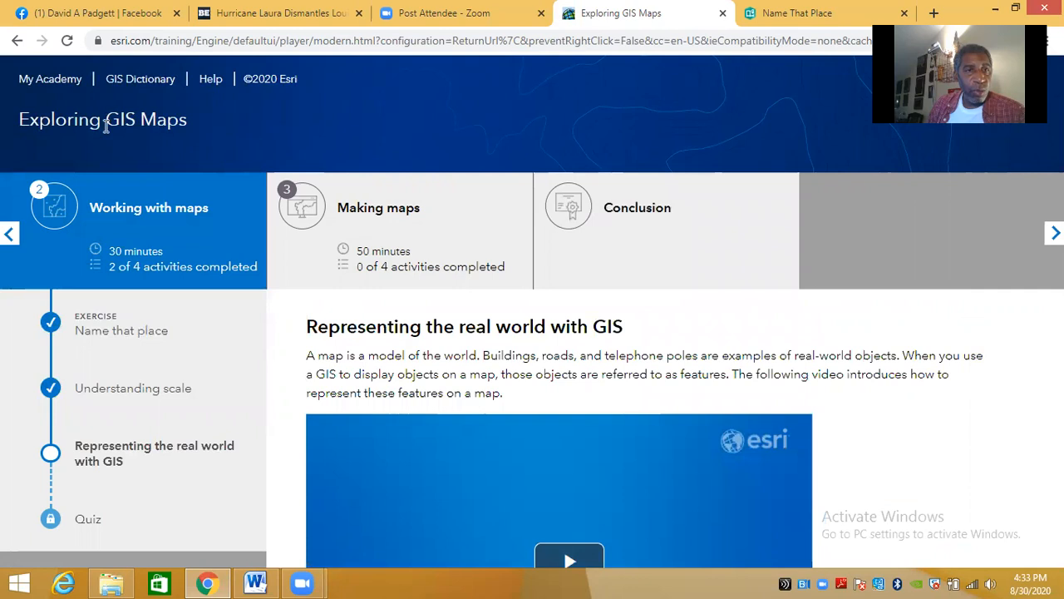
{"action": "left_click", "coordinate": [8, 234]}
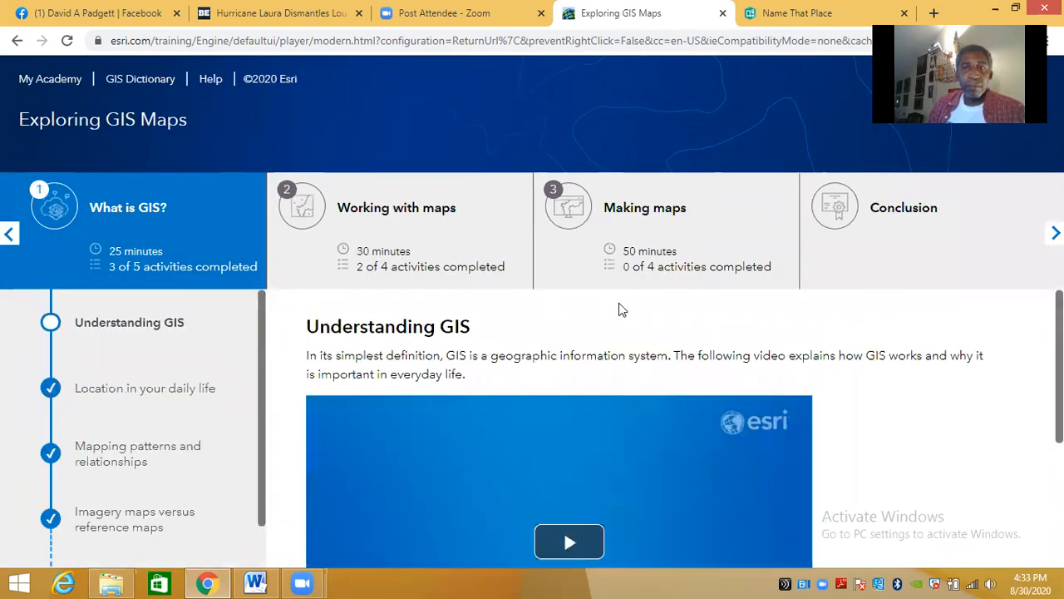
{"action": "left_click_drag", "start_coordinate": [266, 334], "coordinate": [262, 399]}
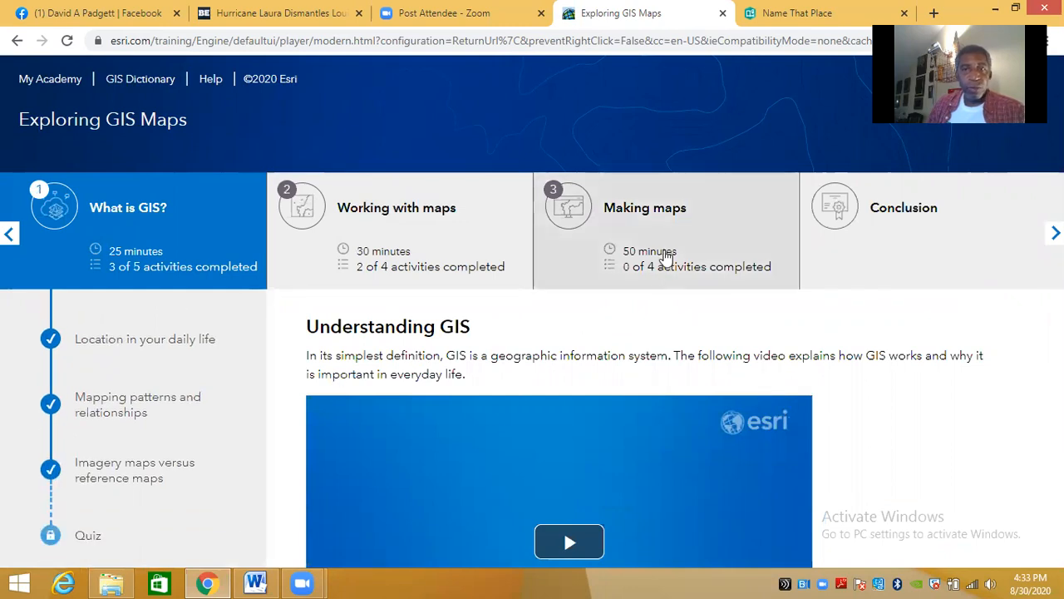
- Open the Making maps section and skim the What is a web map? and What is a basemap? lessons
{"action": "left_click", "coordinate": [657, 256]}
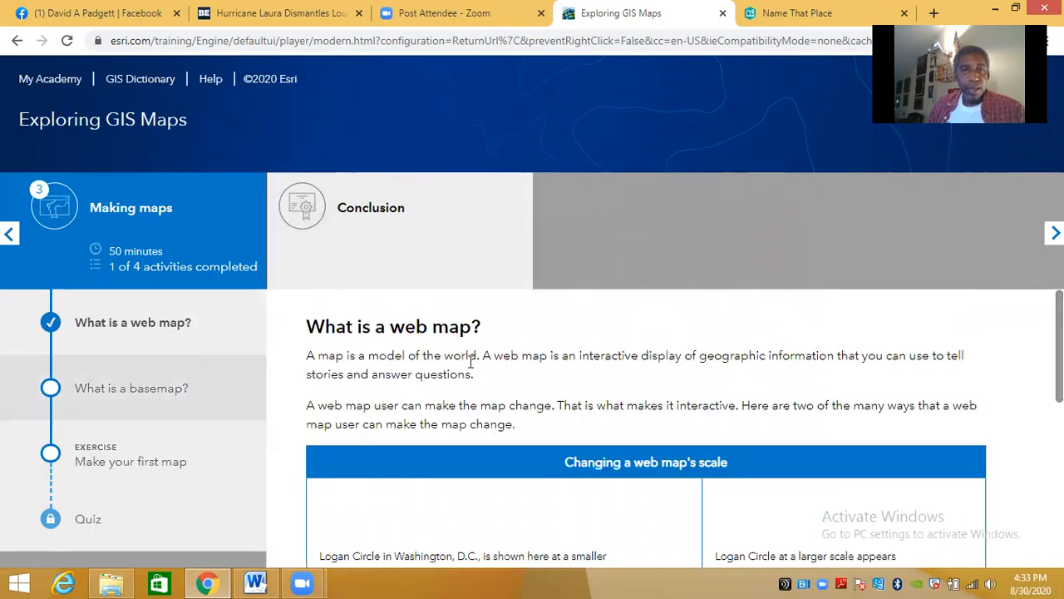
{"action": "scroll", "coordinate": [656, 366], "scroll_direction": "down", "scroll_amount": 1}
{"action": "scroll", "coordinate": [675, 366], "scroll_direction": "down", "scroll_amount": 1}
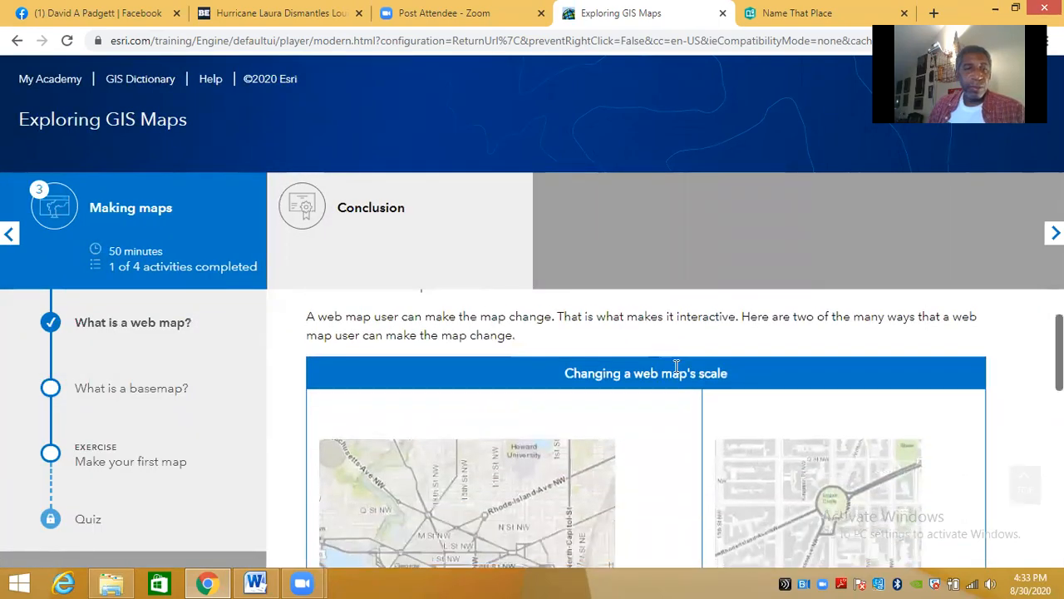
{"action": "scroll", "coordinate": [451, 362], "scroll_direction": "down", "scroll_amount": 3}
{"action": "scroll", "coordinate": [451, 362], "scroll_direction": "down", "scroll_amount": 8}
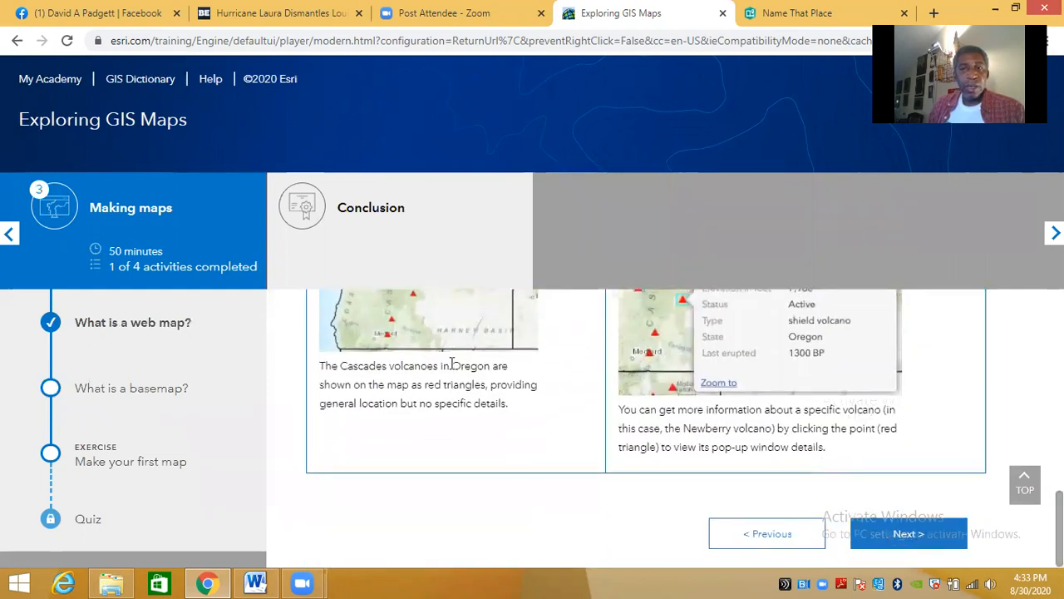
{"action": "left_click", "coordinate": [108, 389]}
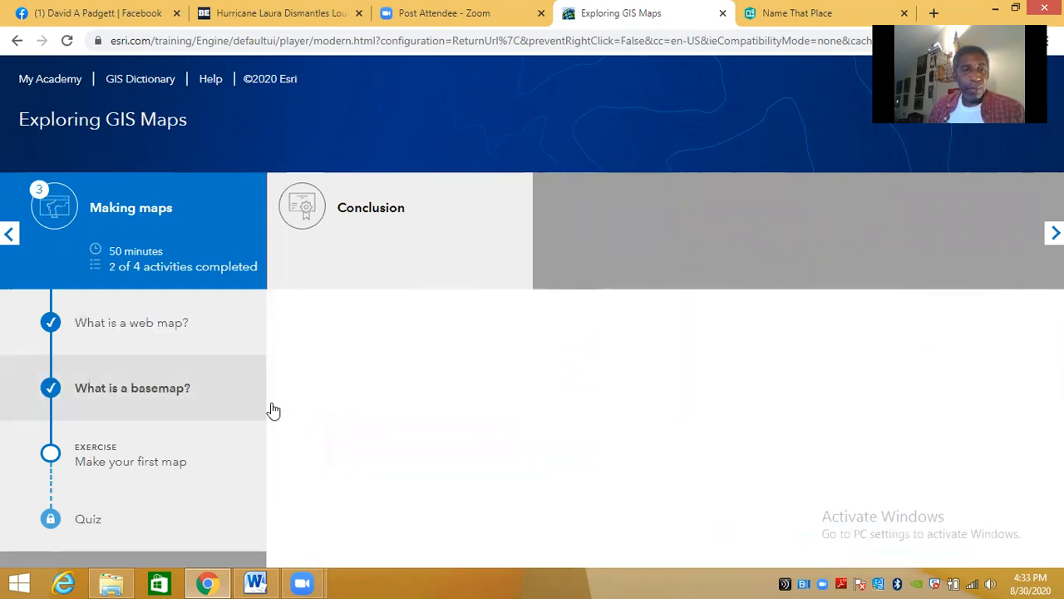
{"action": "scroll", "coordinate": [852, 410], "scroll_direction": "down", "scroll_amount": 5}
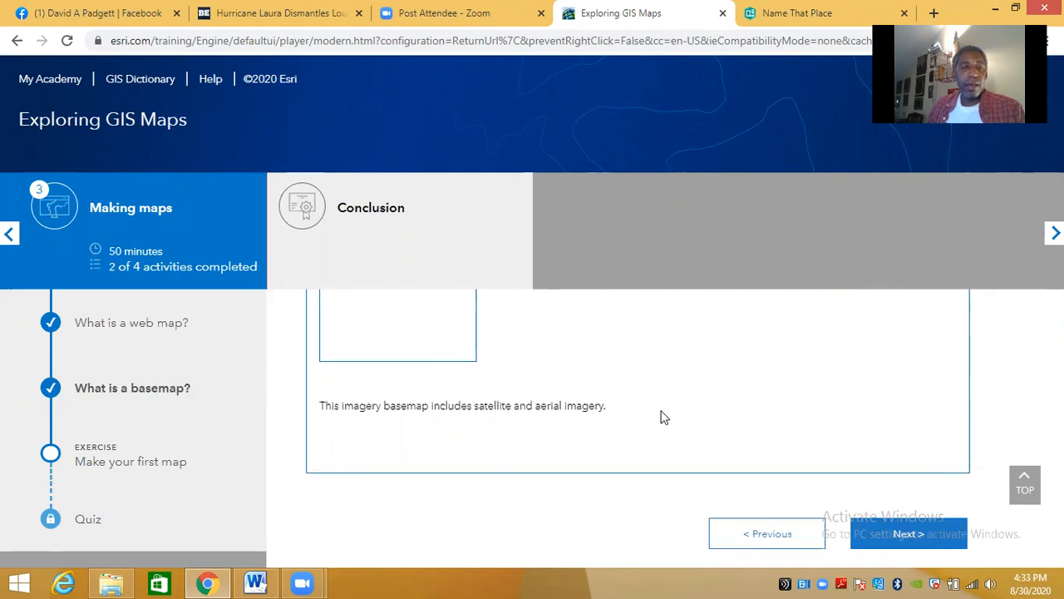
- Open the Make your first map exercise and read its requirements and the sign-in instructions under Open the map
{"action": "left_click", "coordinate": [95, 459]}
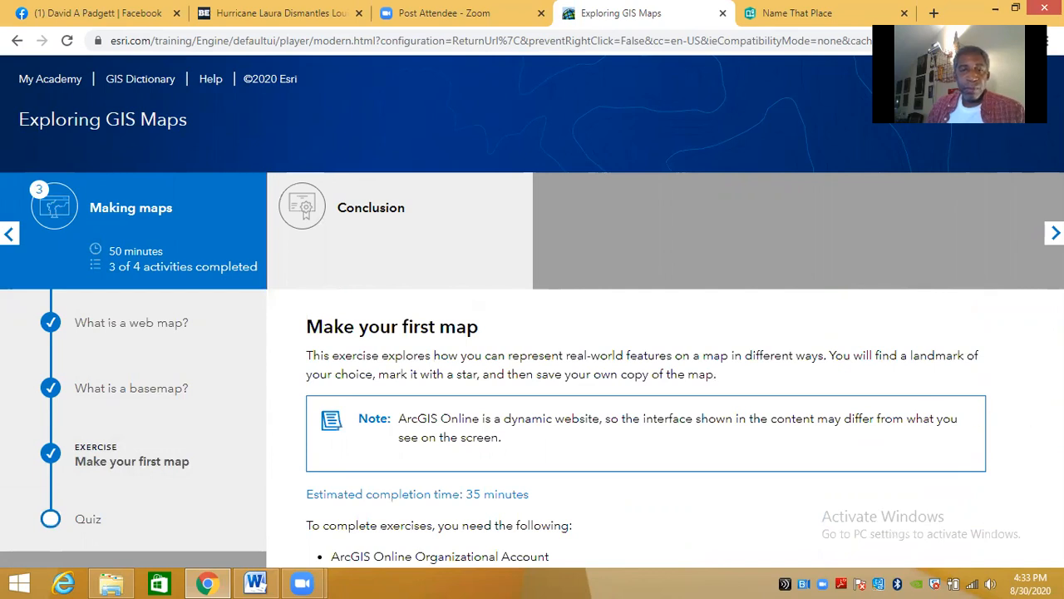
{"action": "scroll", "coordinate": [665, 415], "scroll_direction": "down", "scroll_amount": 2}
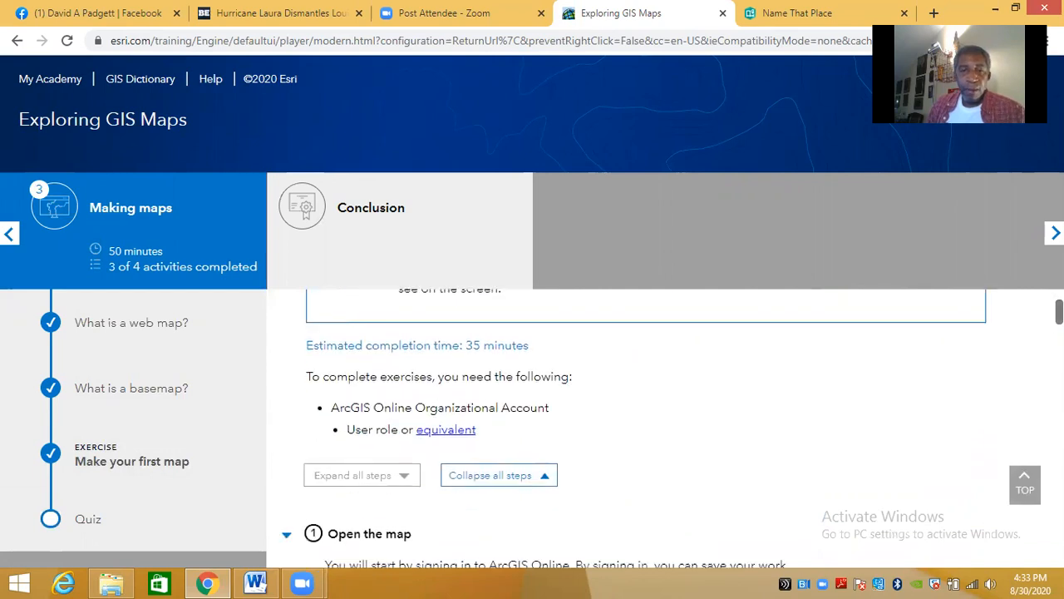
{"action": "scroll", "coordinate": [665, 415], "scroll_direction": "down", "scroll_amount": 2}
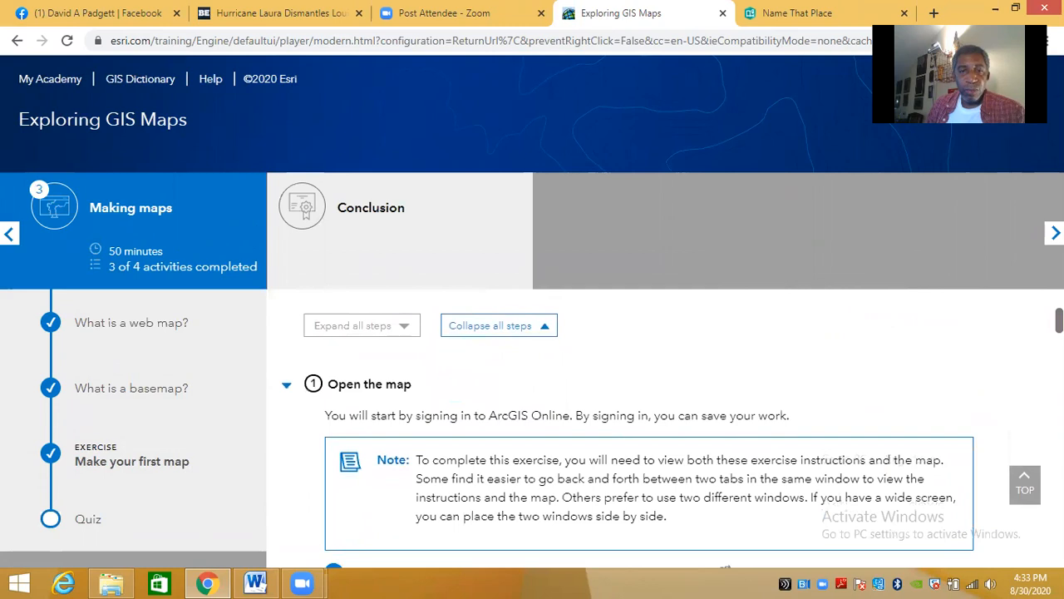
{"action": "scroll", "coordinate": [665, 415], "scroll_direction": "down", "scroll_amount": 1}
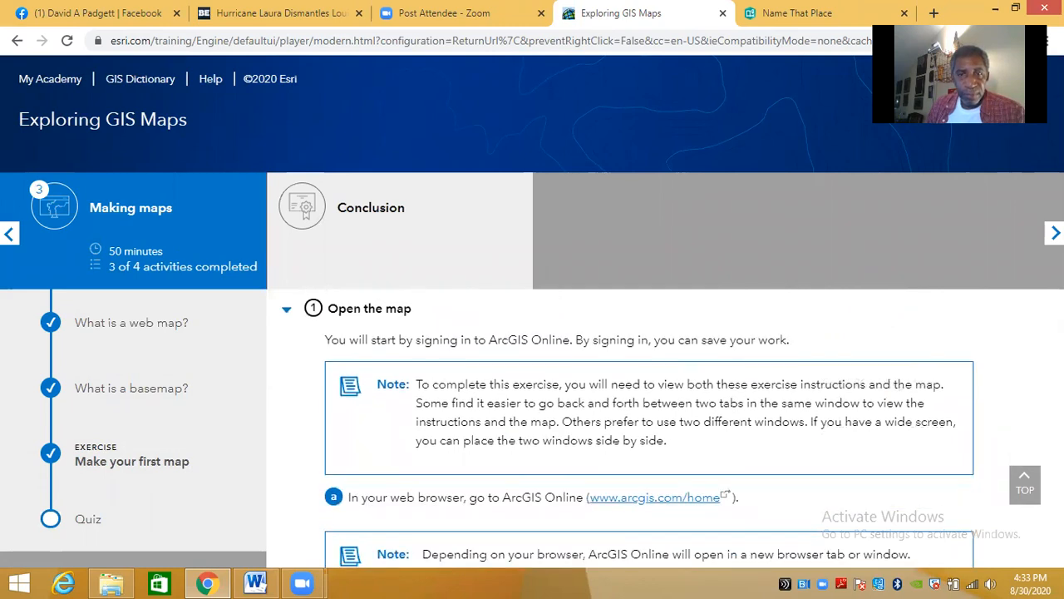
{"action": "scroll", "coordinate": [665, 416], "scroll_direction": "down", "scroll_amount": 1}
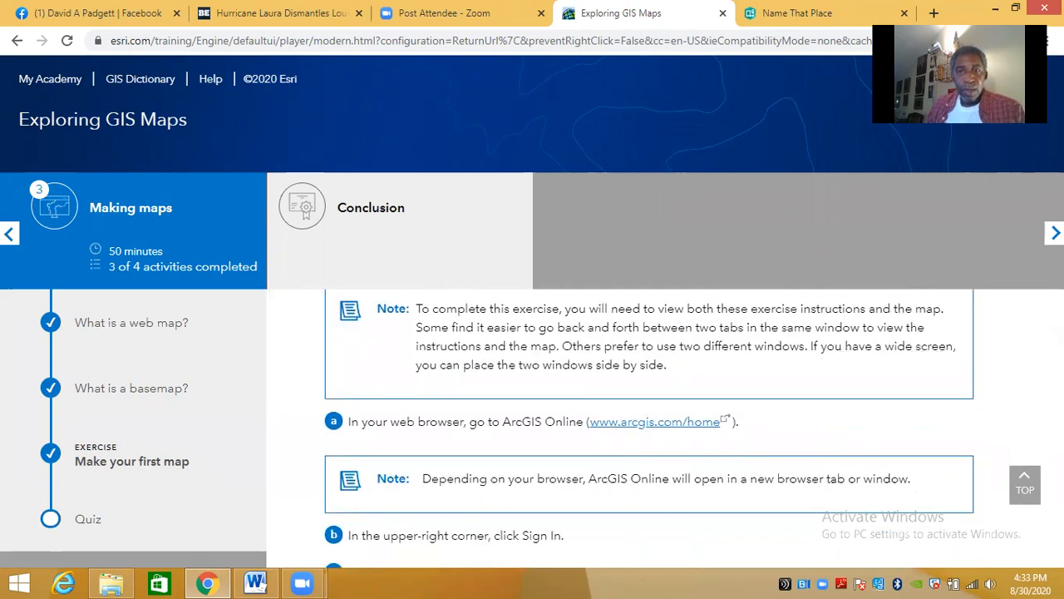
{"action": "scroll", "coordinate": [665, 415], "scroll_direction": "down", "scroll_amount": 1}
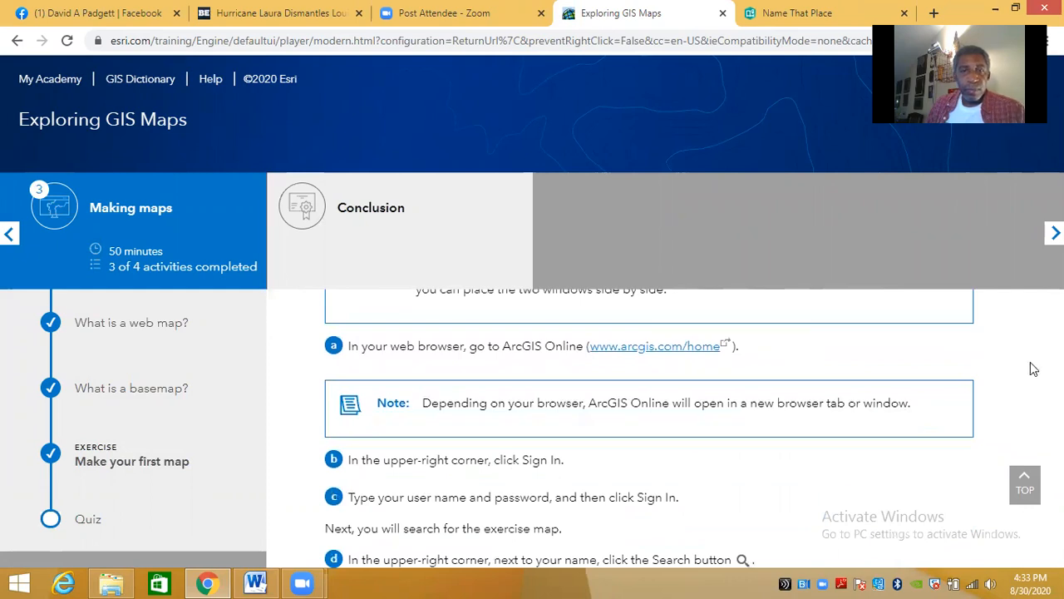
- Open ArcGIS Online from the exercise's link and sign in with the prefilled ArcGIS login
{"action": "left_click", "coordinate": [653, 349]}
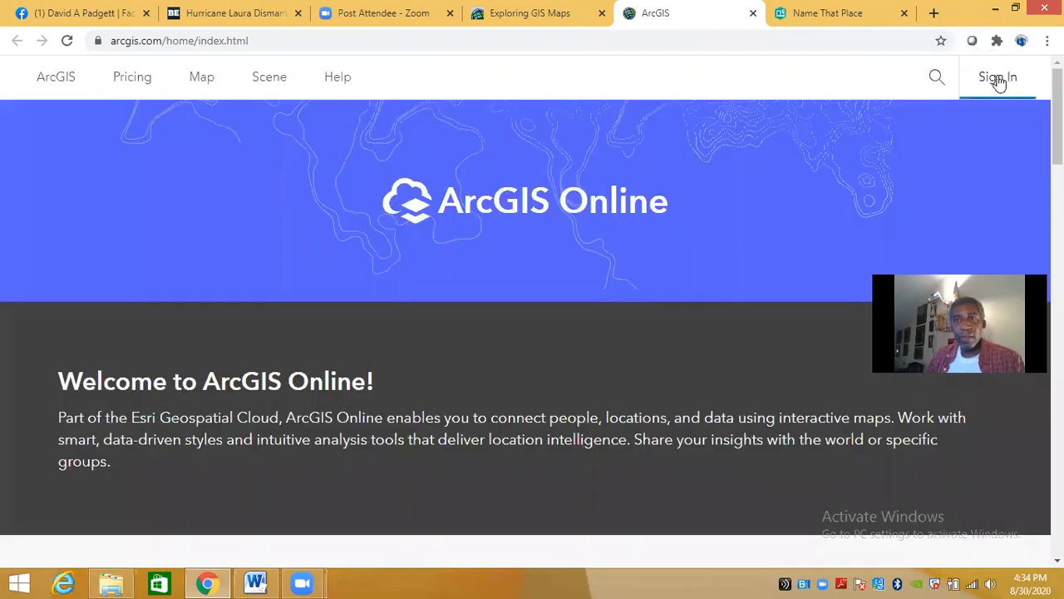
{"action": "left_click", "coordinate": [1006, 76]}
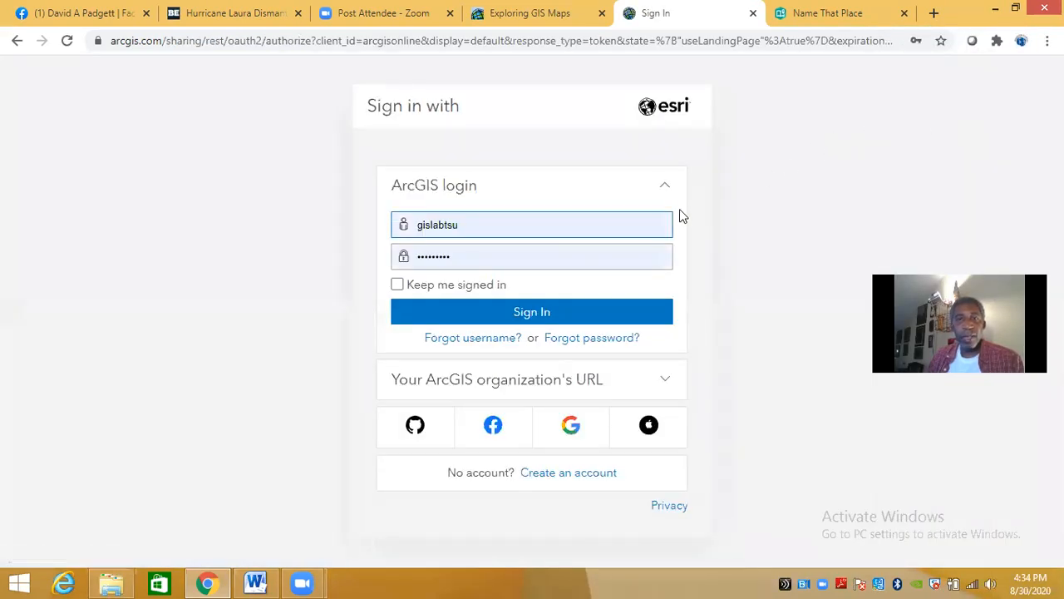
{"action": "left_click", "coordinate": [517, 311]}
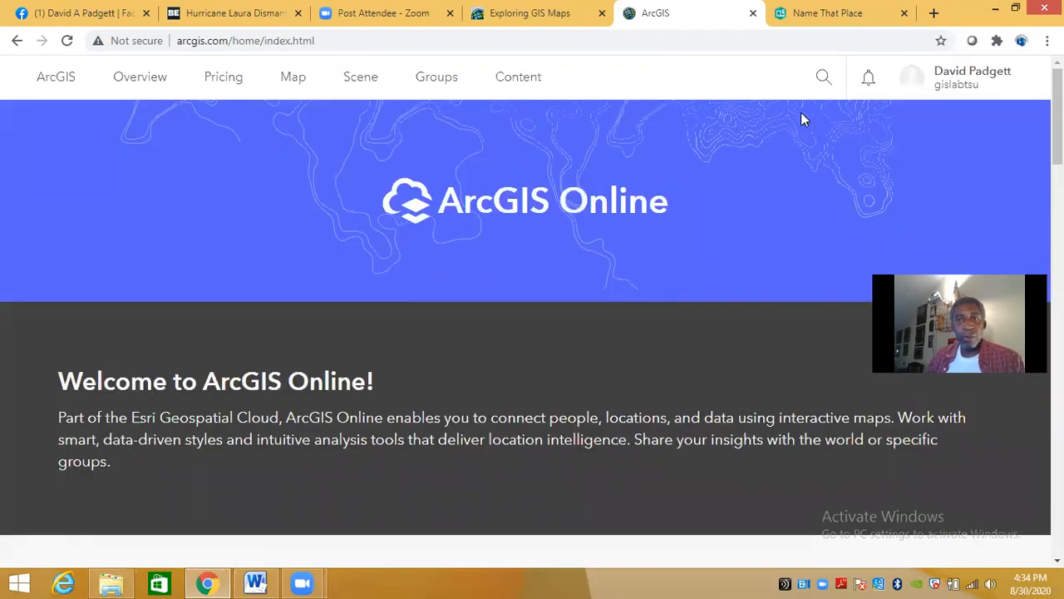
- Switch to Word and read assignment items 7 to 9 on the Examine Map Features map and the assigned city
{"action": "left_click", "coordinate": [255, 582]}
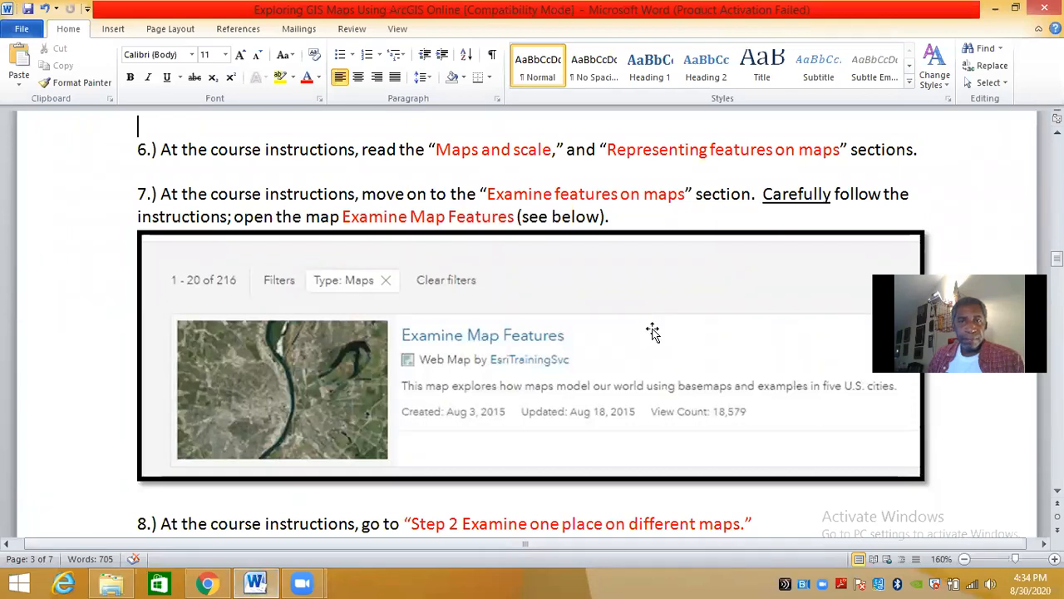
{"action": "scroll", "coordinate": [653, 332], "scroll_direction": "down", "scroll_amount": 1}
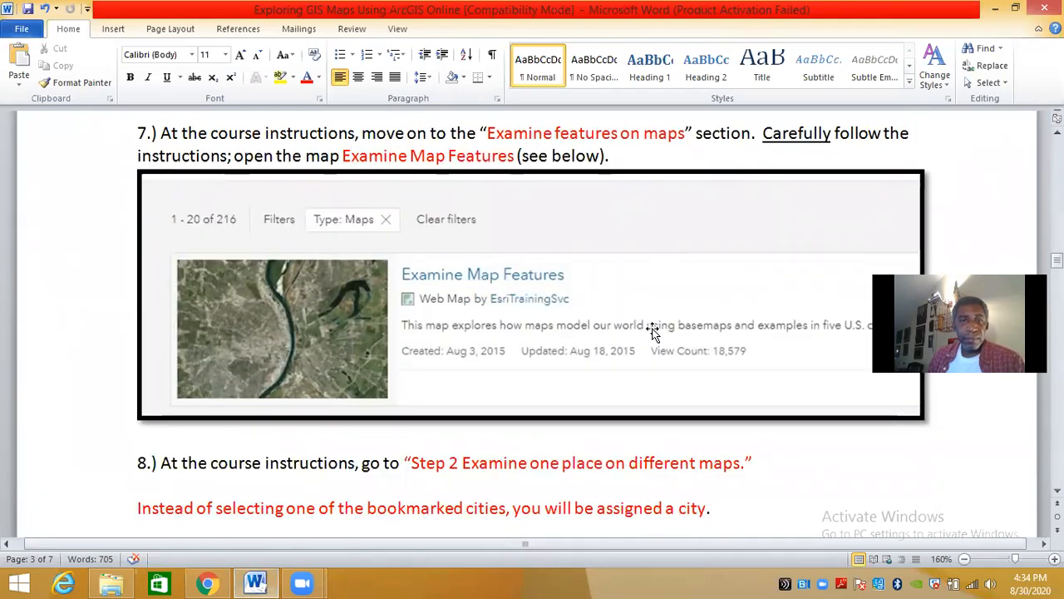
{"action": "scroll", "coordinate": [652, 332], "scroll_direction": "down", "scroll_amount": 1}
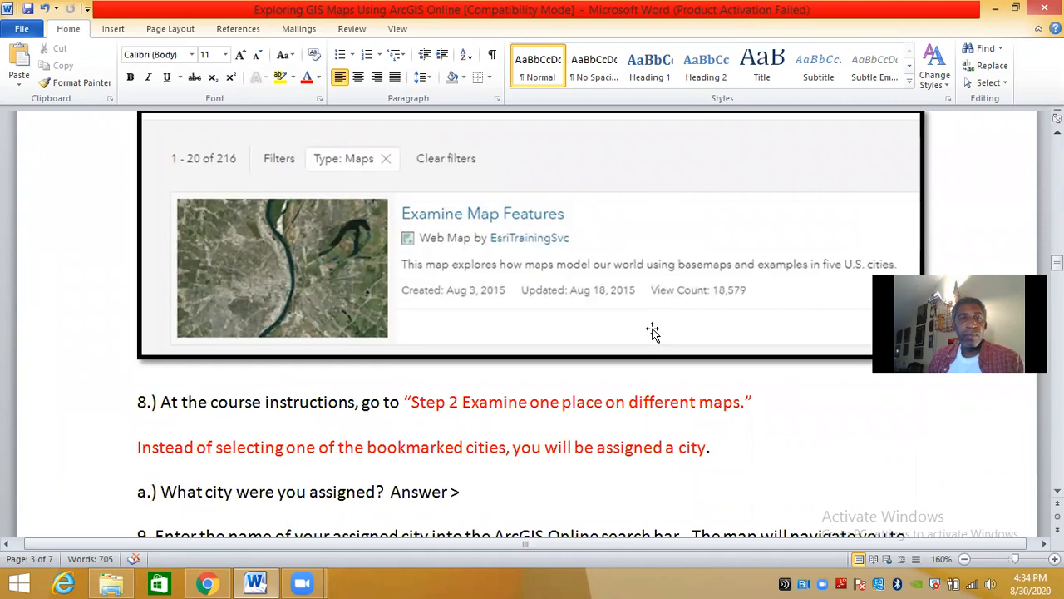
{"action": "scroll", "coordinate": [653, 329], "scroll_direction": "down", "scroll_amount": 1}
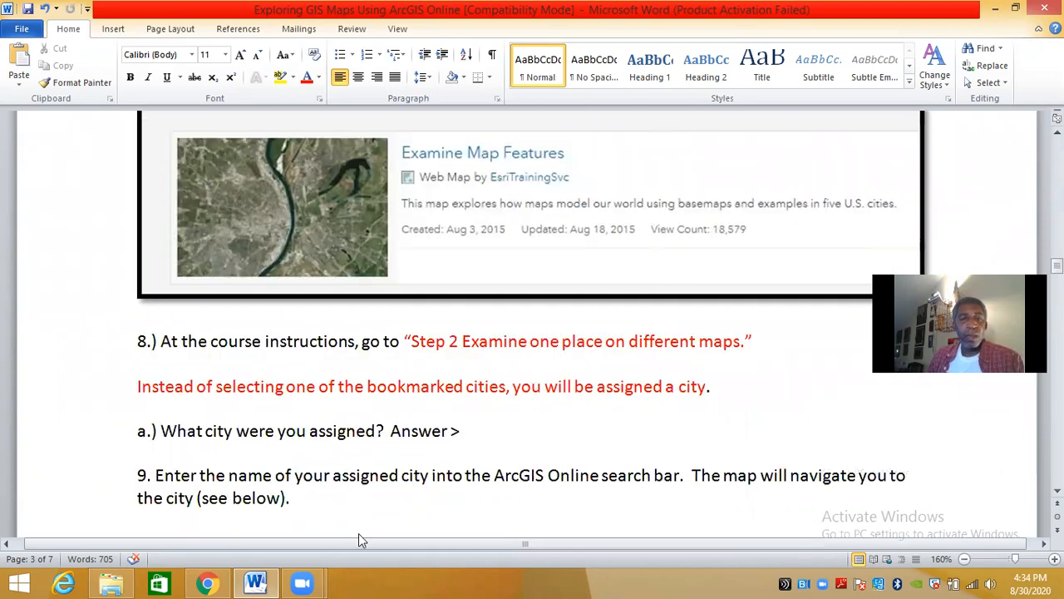
- Switch to Chrome and read the Make your first map exercise's instructions for searching for the map in ArcGIS Online
{"action": "left_click", "coordinate": [207, 583]}
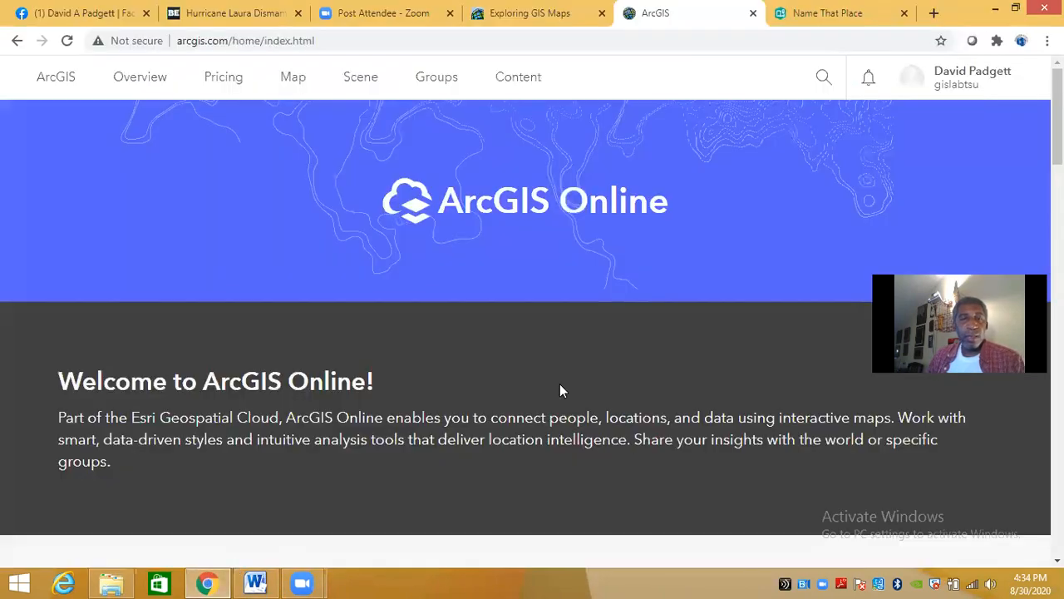
{"action": "scroll", "coordinate": [560, 386], "scroll_direction": "down", "scroll_amount": 4}
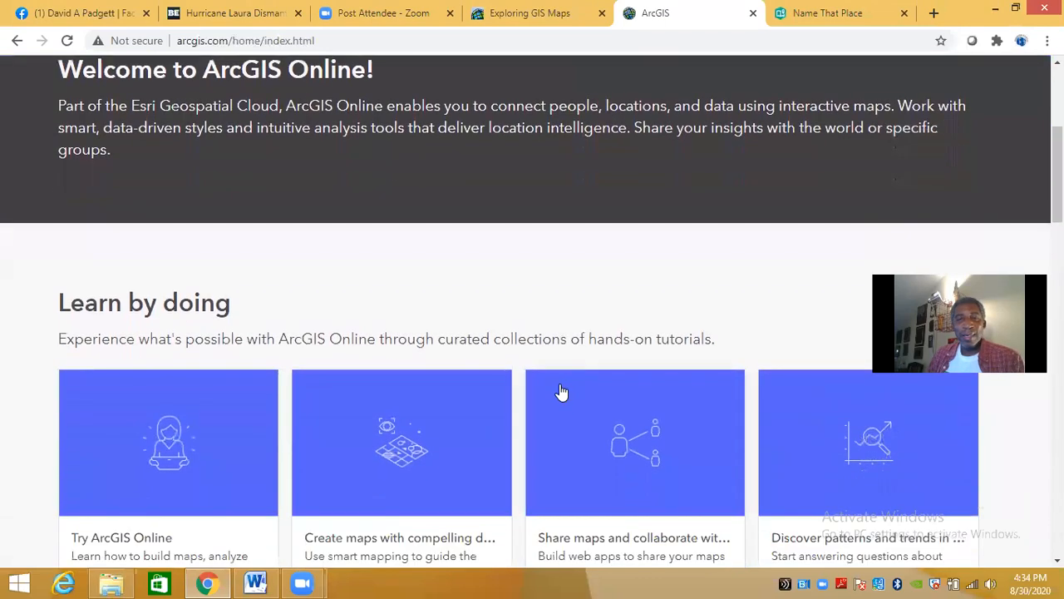
{"action": "scroll", "coordinate": [560, 391], "scroll_direction": "up", "scroll_amount": 4}
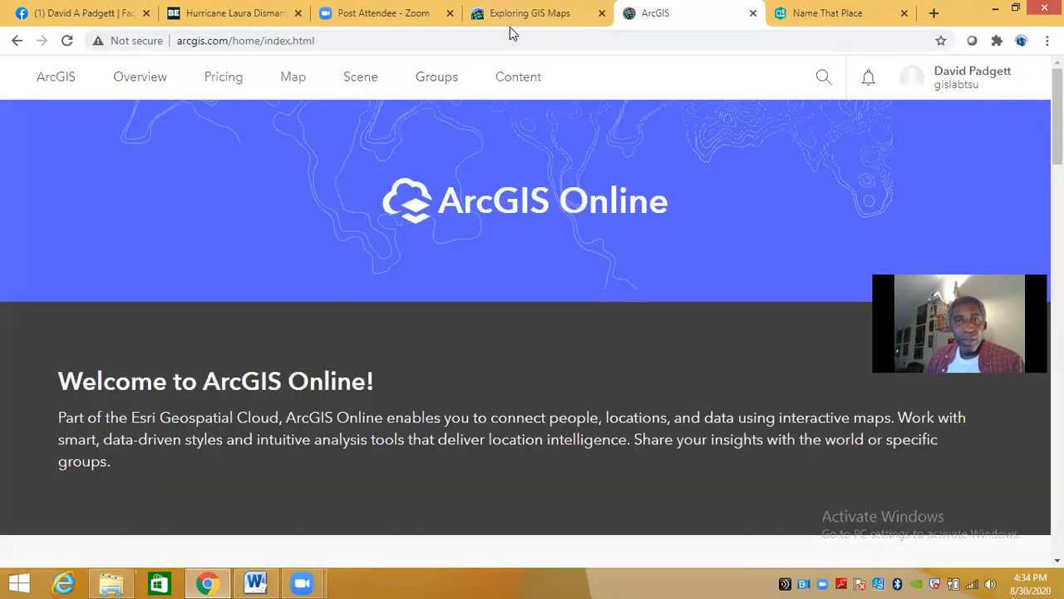
{"action": "left_click", "coordinate": [860, 25]}
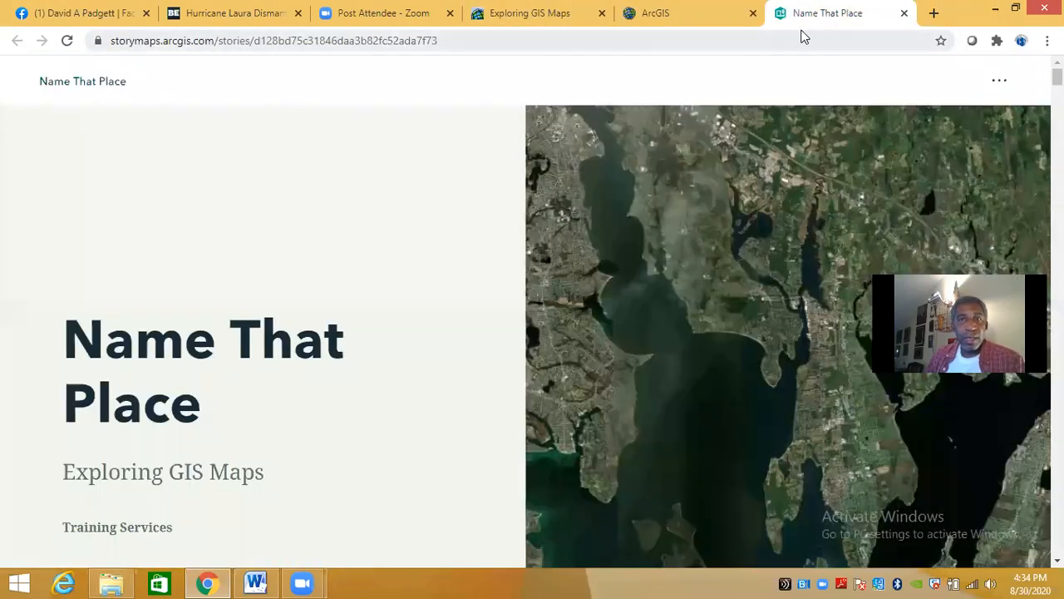
{"action": "left_click", "coordinate": [572, 23]}
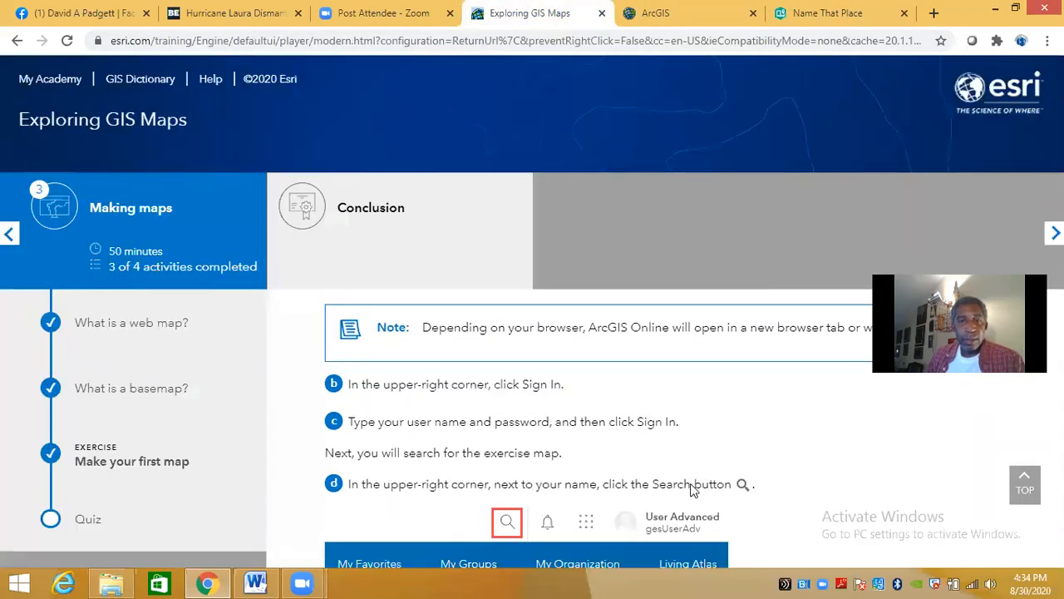
{"action": "scroll", "coordinate": [665, 478], "scroll_direction": "down", "scroll_amount": 2}
{"action": "scroll", "coordinate": [574, 473], "scroll_direction": "down", "scroll_amount": 1}
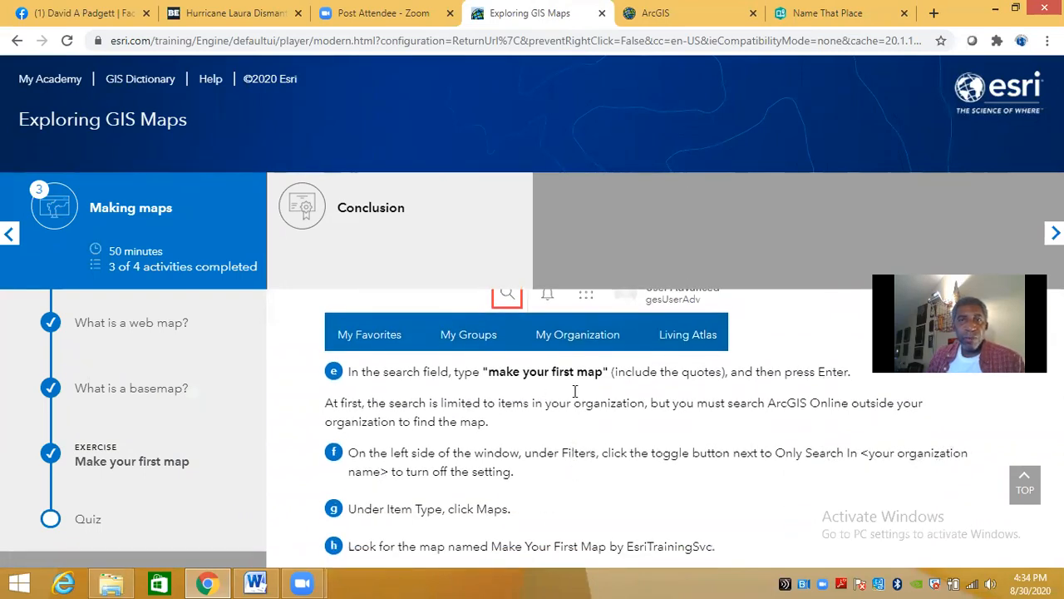
{"action": "left_click", "coordinate": [819, 15]}
{"action": "left_click", "coordinate": [706, 15]}
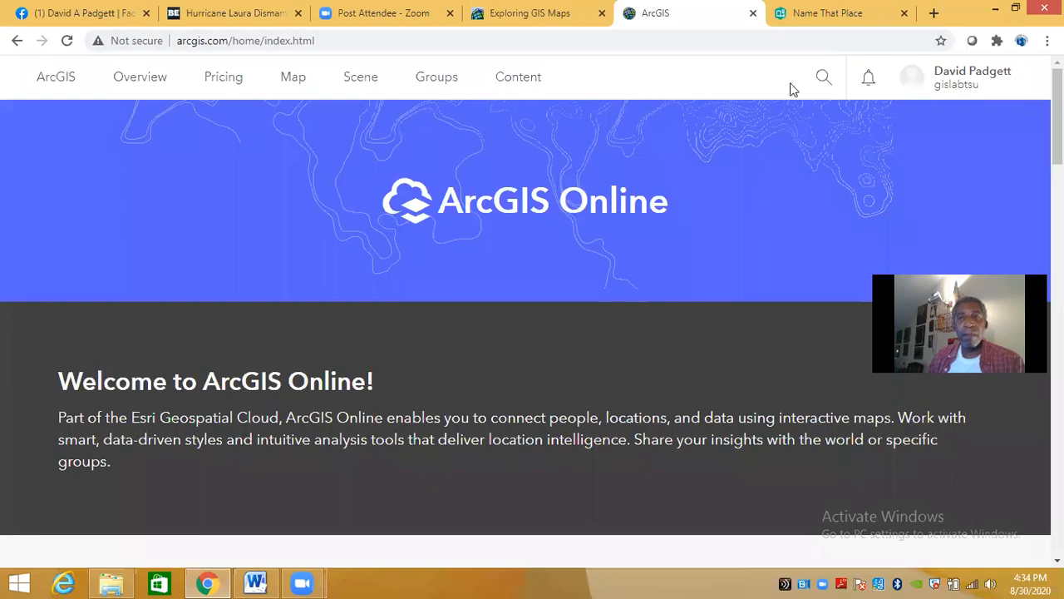
{"action": "left_click", "coordinate": [831, 18]}
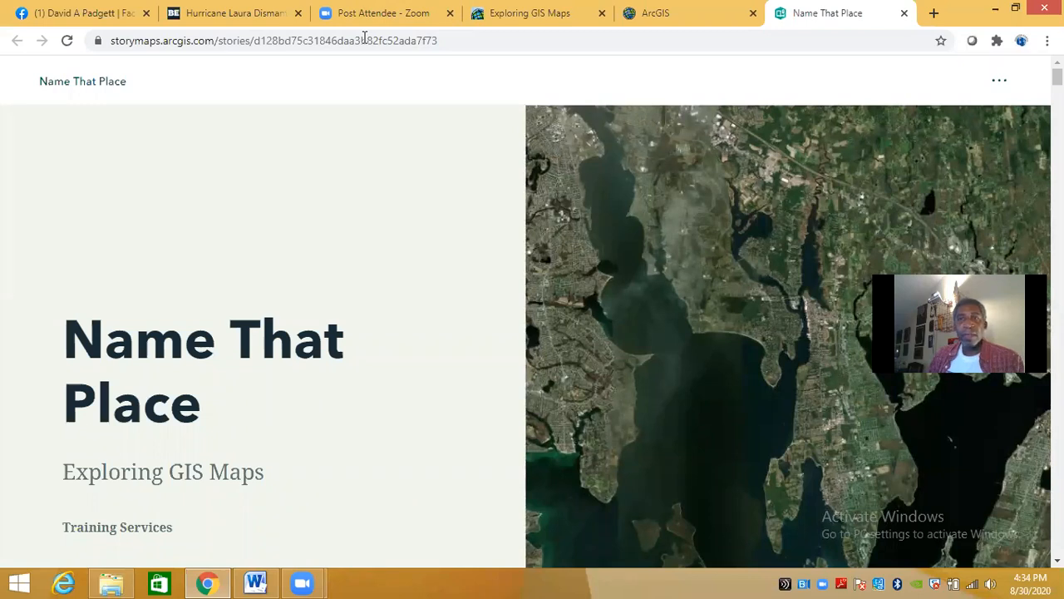
{"action": "key", "text": "ctrl+shift+Tab"}
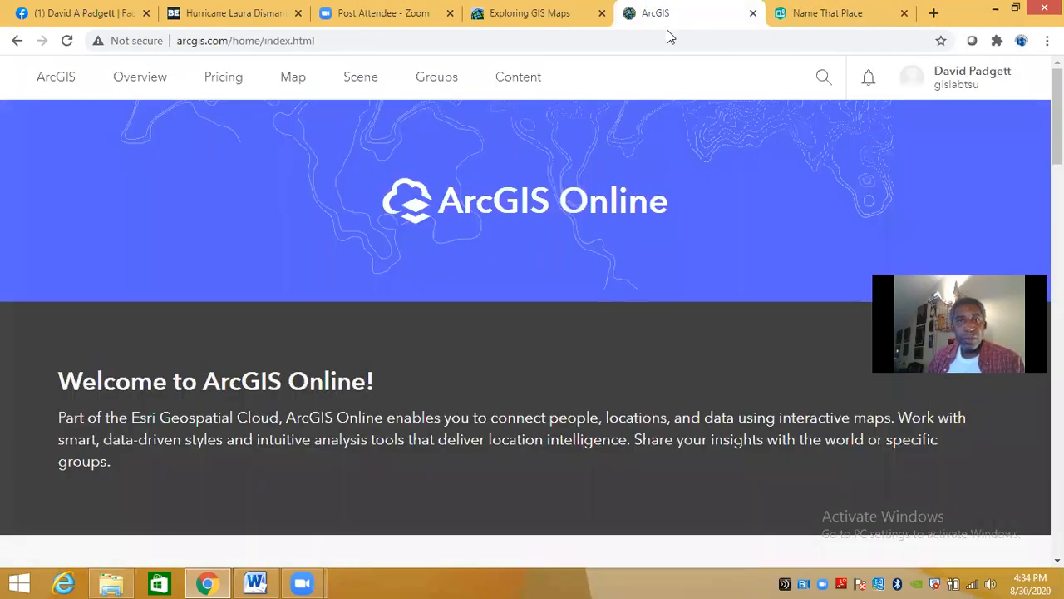
{"action": "key", "text": "ctrl+shift+Tab"}
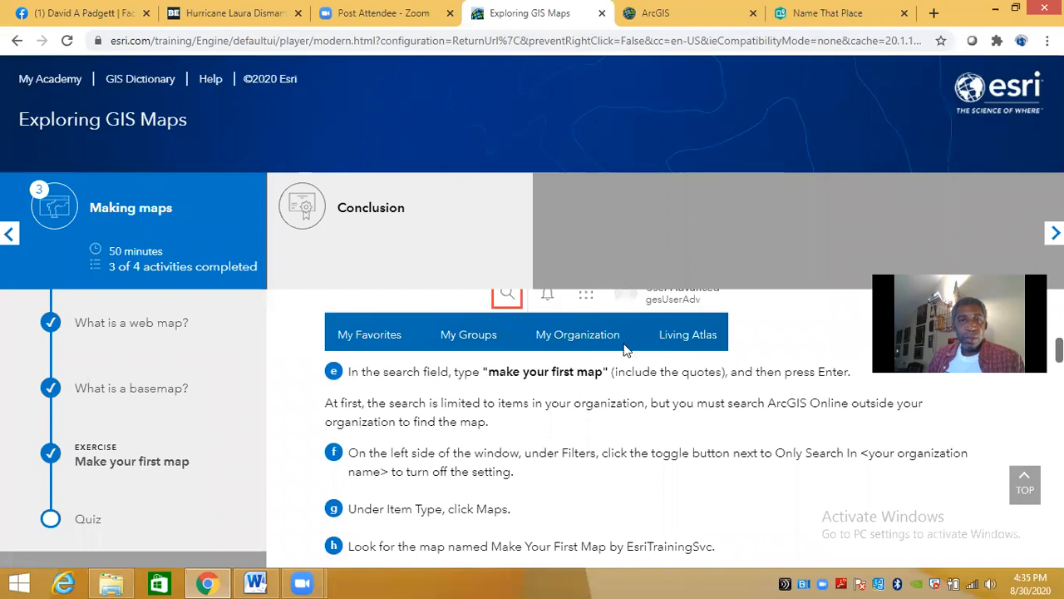
- Search ArcGIS Online for "make your first map" and open the Make Your First Map web map by EsriTrainingSvc
{"action": "left_click", "coordinate": [804, 33]}
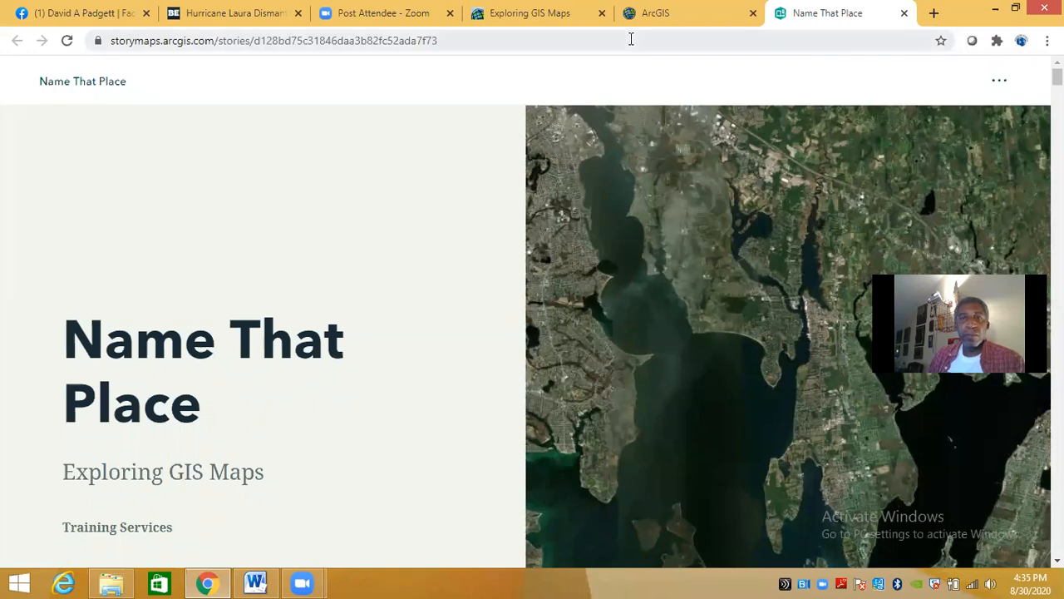
{"action": "left_click", "coordinate": [684, 23]}
{"action": "left_click", "coordinate": [820, 78]}
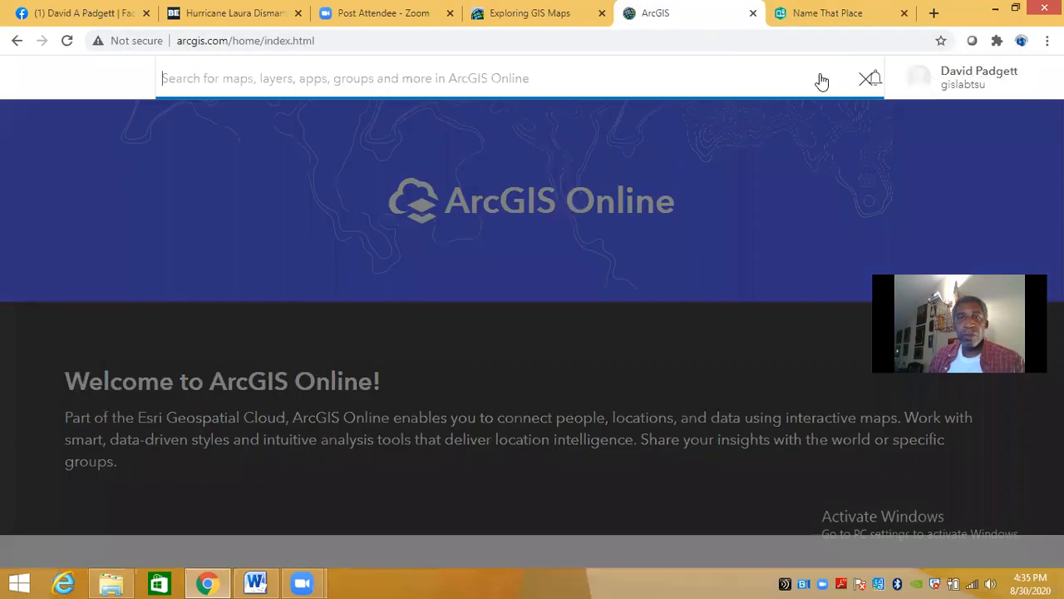
{"action": "type", "text": "ma"}
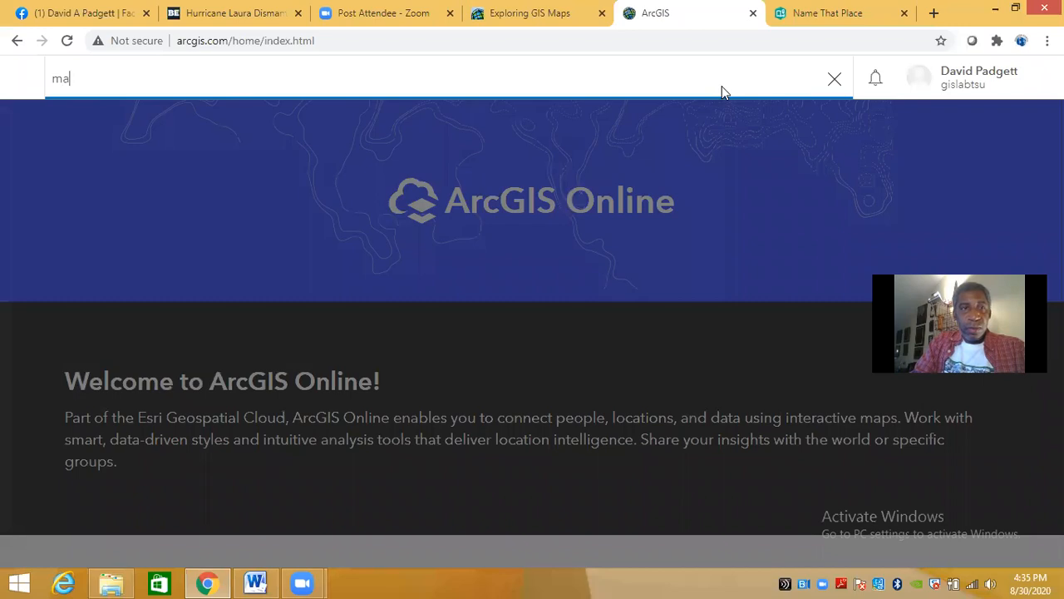
{"action": "type", "text": "ke your first m"}
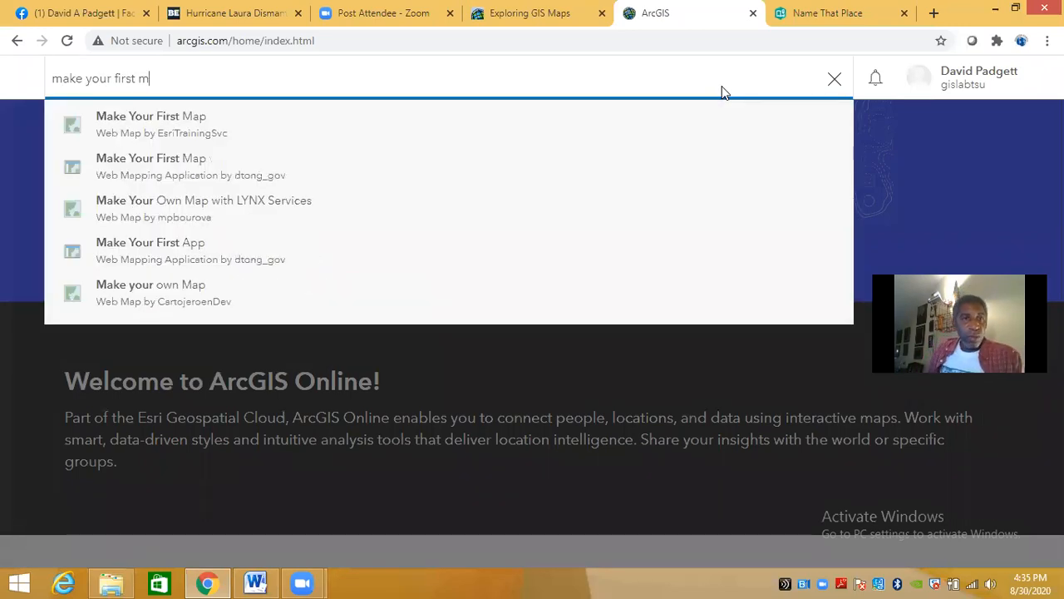
{"action": "left_click", "coordinate": [156, 131]}
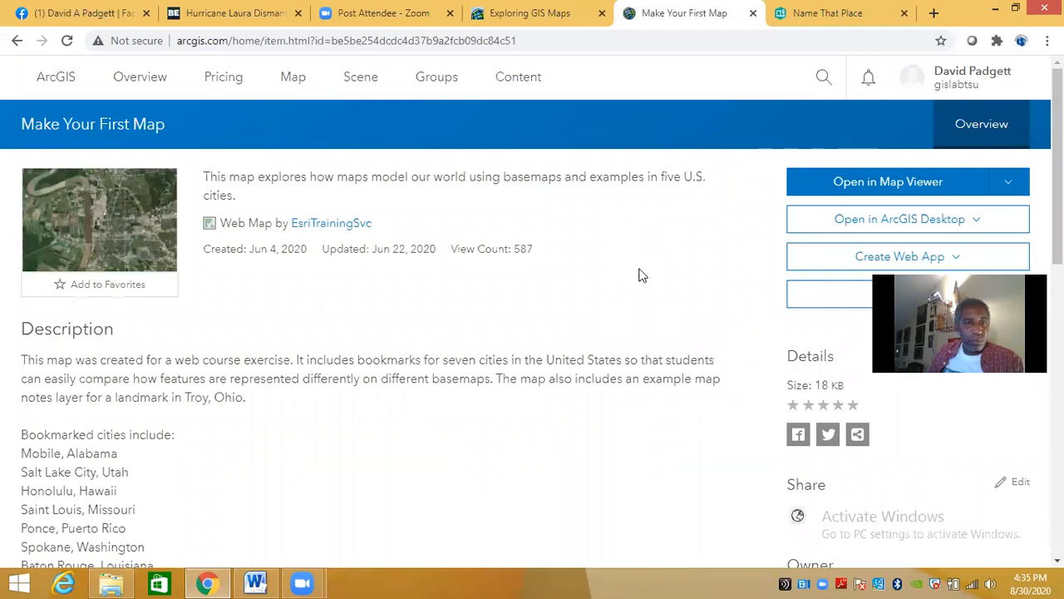
- Review the Make Your First Map item page, including its description, bookmarked cities, layers and terms of use
{"action": "scroll", "coordinate": [641, 276], "scroll_direction": "down", "scroll_amount": 2}
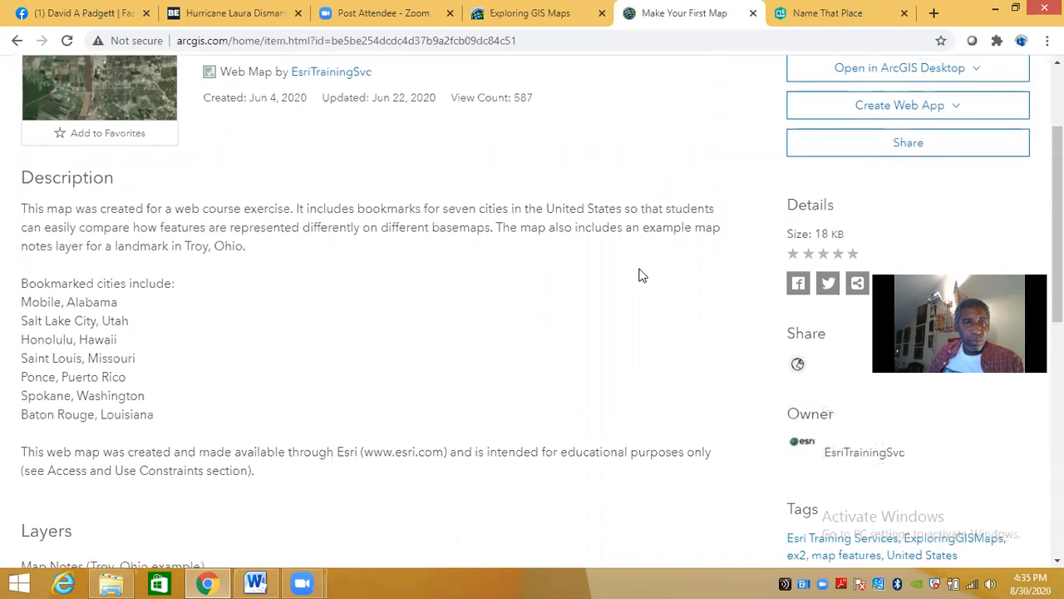
{"action": "scroll", "coordinate": [640, 275], "scroll_direction": "down", "scroll_amount": 3}
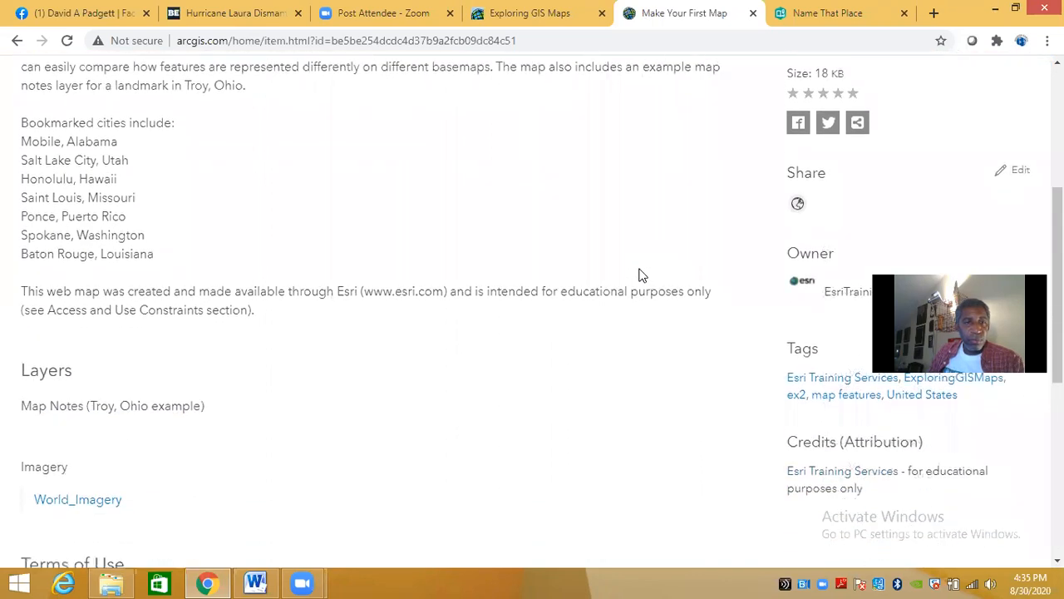
{"action": "scroll", "coordinate": [640, 275], "scroll_direction": "down", "scroll_amount": 2}
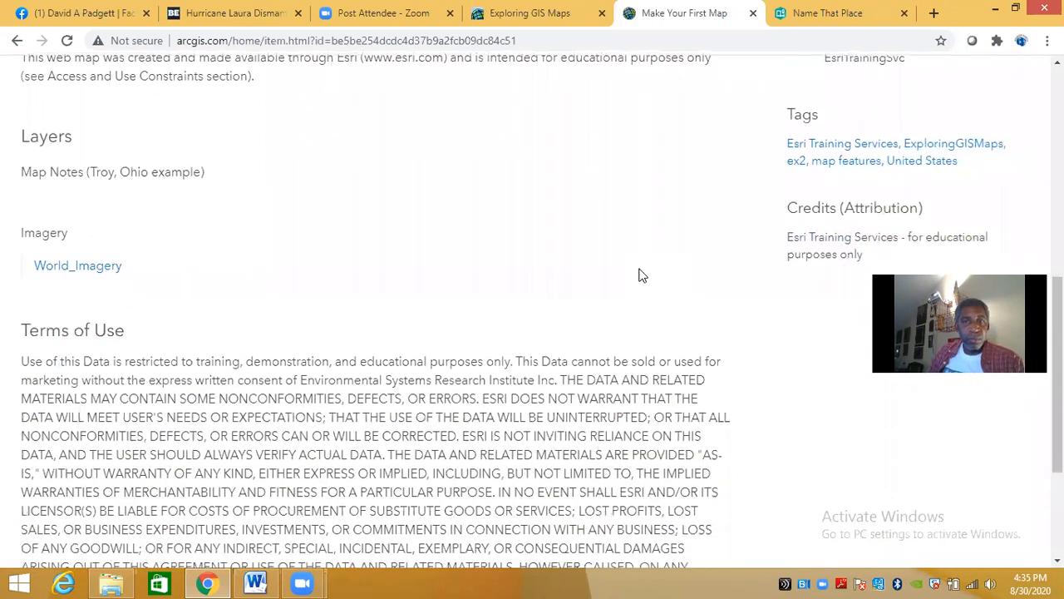
{"action": "scroll", "coordinate": [640, 275], "scroll_direction": "up", "scroll_amount": 6}
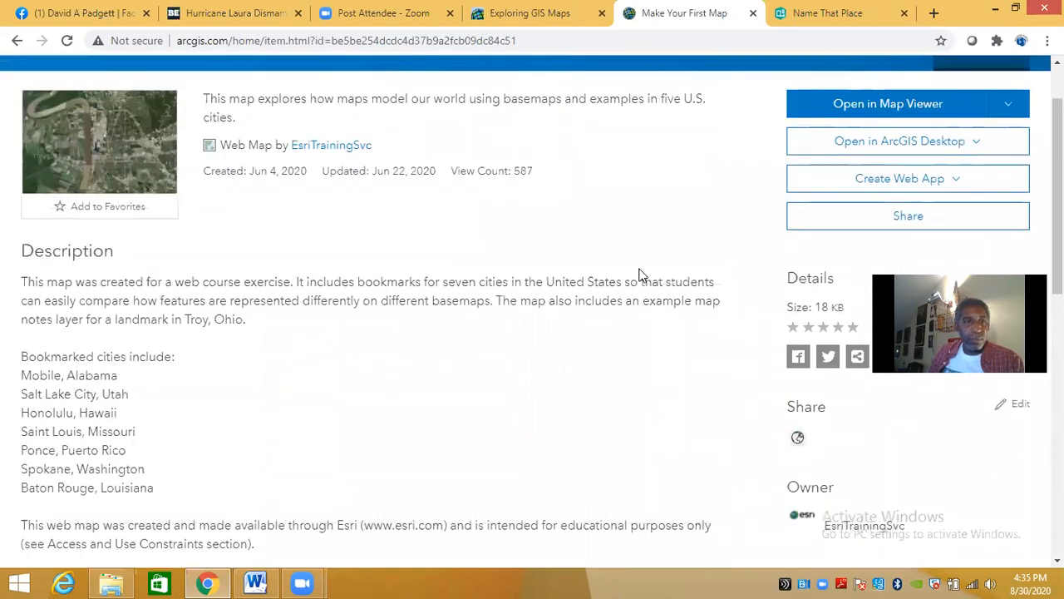
{"action": "scroll", "coordinate": [640, 275], "scroll_direction": "up", "scroll_amount": 1}
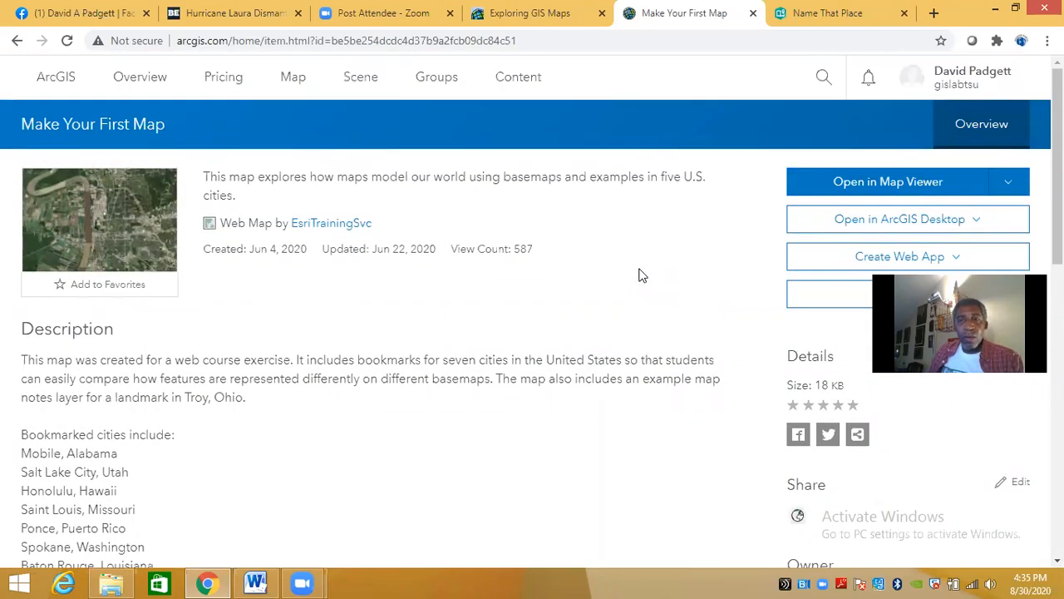
{"action": "scroll", "coordinate": [640, 276], "scroll_direction": "down", "scroll_amount": 1}
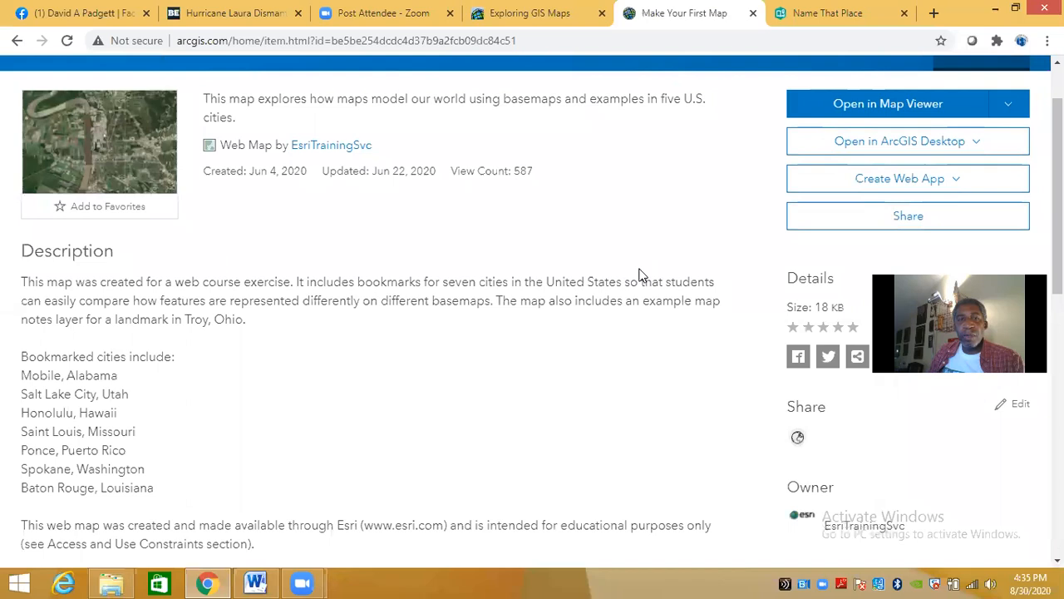
{"action": "scroll", "coordinate": [640, 276], "scroll_direction": "up", "scroll_amount": 1}
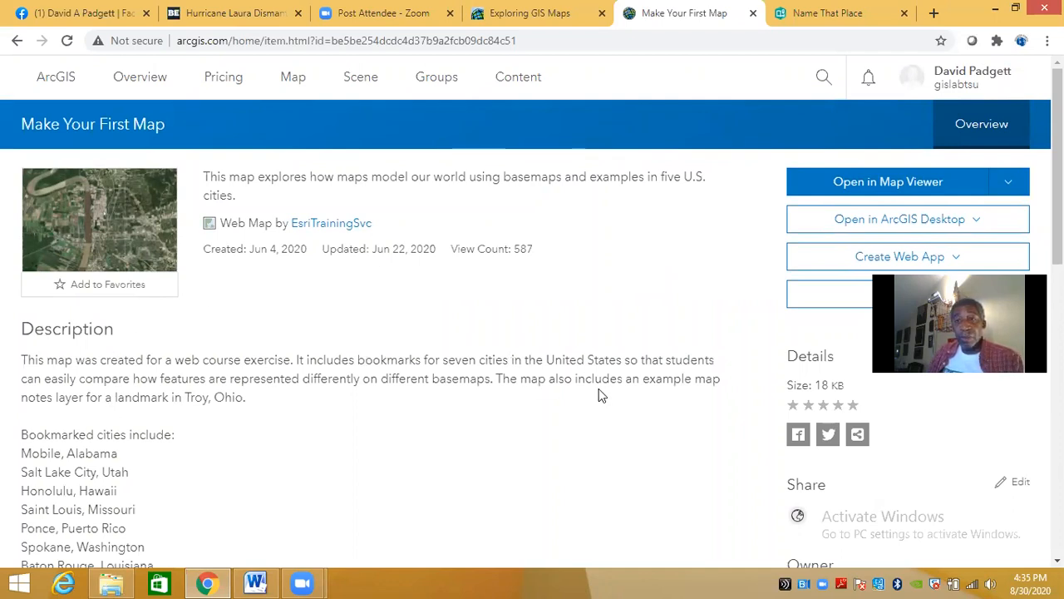
{"action": "scroll", "coordinate": [265, 397], "scroll_direction": "down", "scroll_amount": 1}
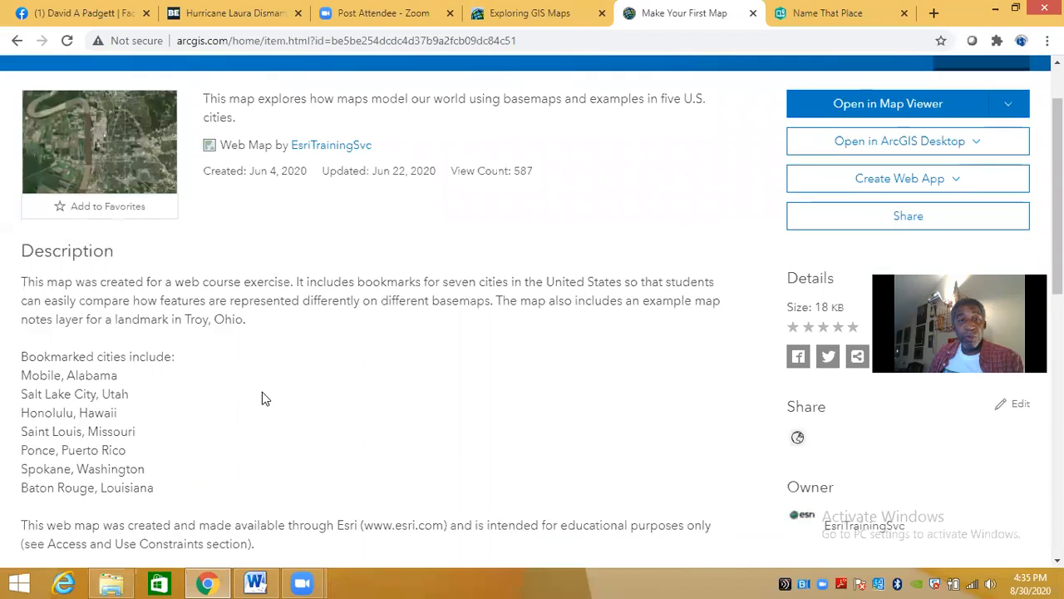
{"action": "scroll", "coordinate": [262, 394], "scroll_direction": "down", "scroll_amount": 1}
{"action": "scroll", "coordinate": [262, 393], "scroll_direction": "up", "scroll_amount": 1}
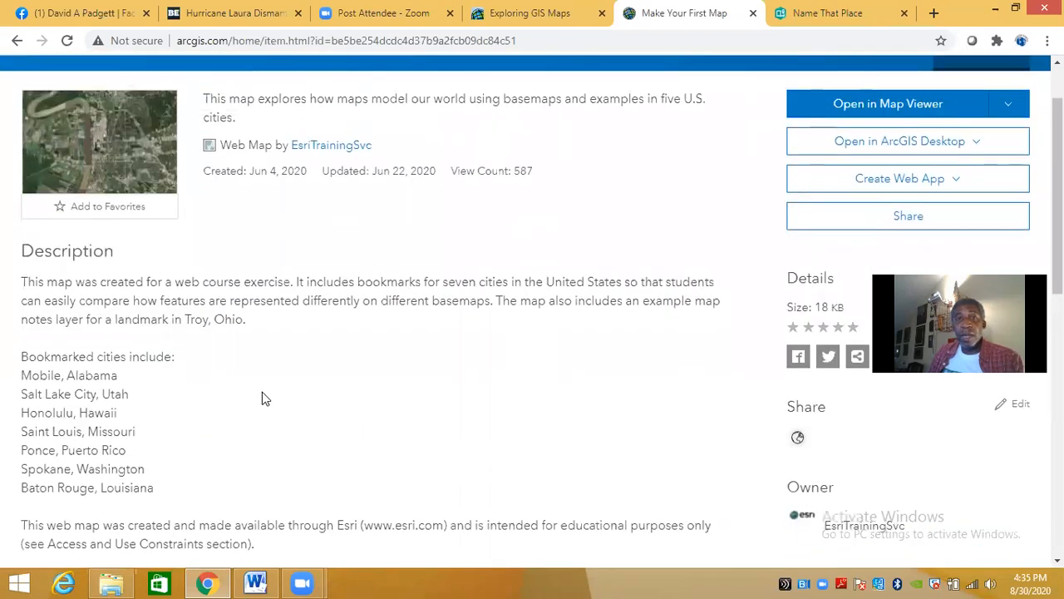
{"action": "scroll", "coordinate": [261, 397], "scroll_direction": "up", "scroll_amount": 1}
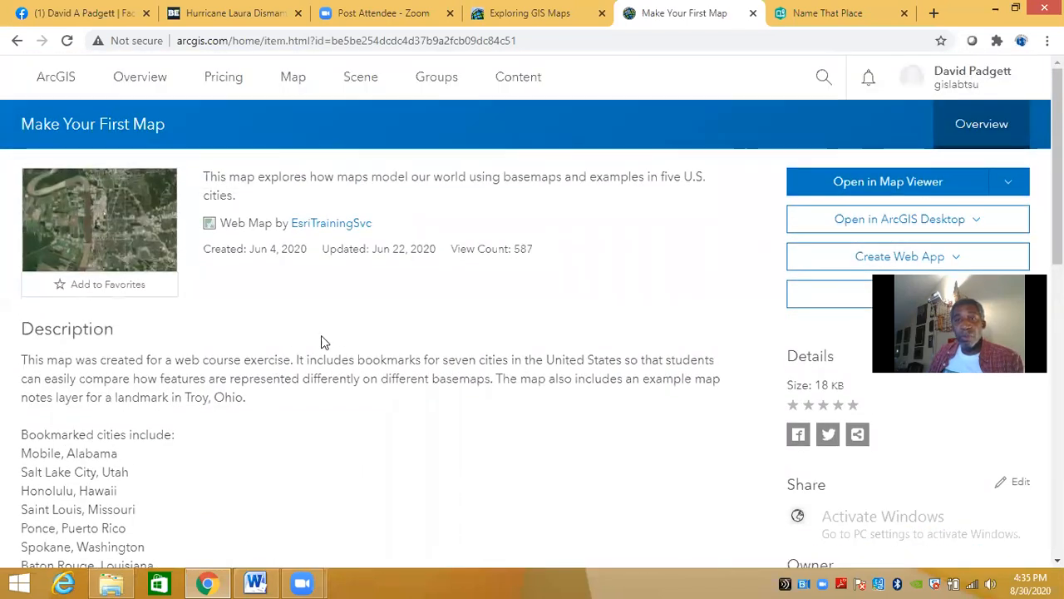
- Switch to Word and answer item 8a on the assigned city with Baltimore
{"action": "left_click", "coordinate": [255, 581]}
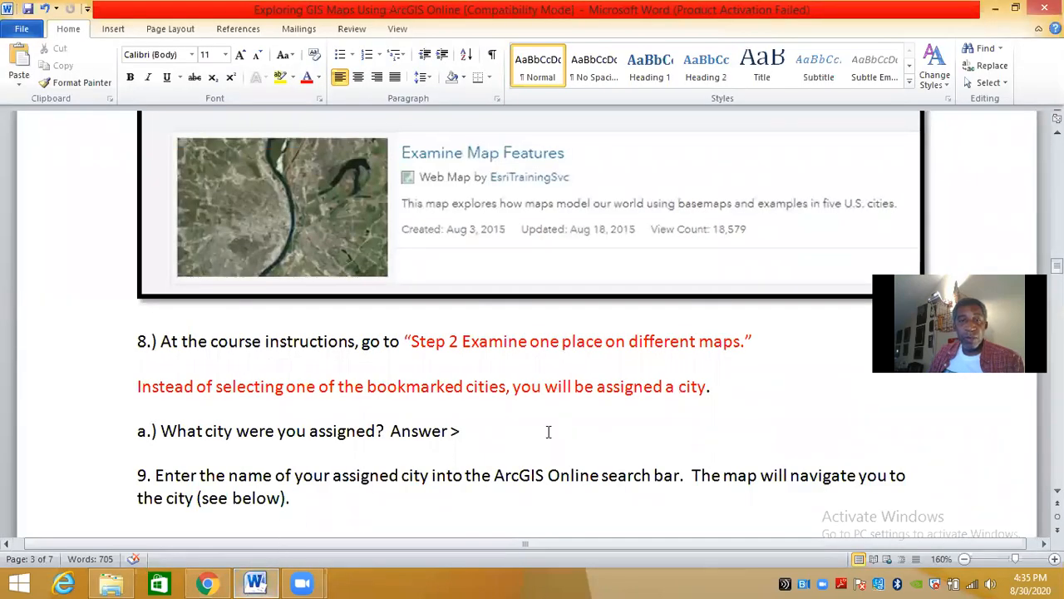
{"action": "scroll", "coordinate": [547, 427], "scroll_direction": "down", "scroll_amount": 2}
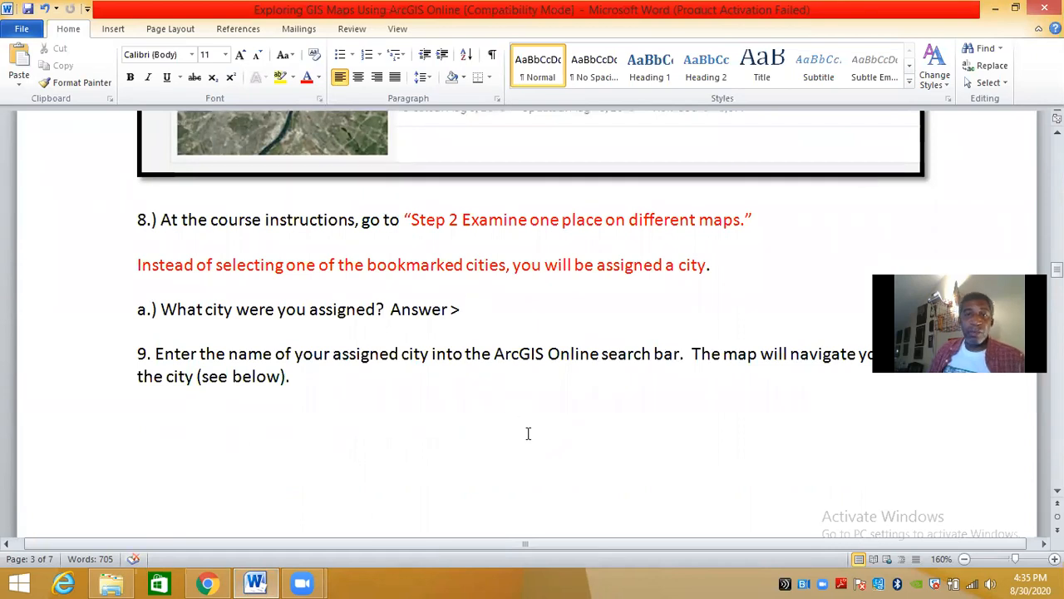
{"action": "type", "text": "Ba"}
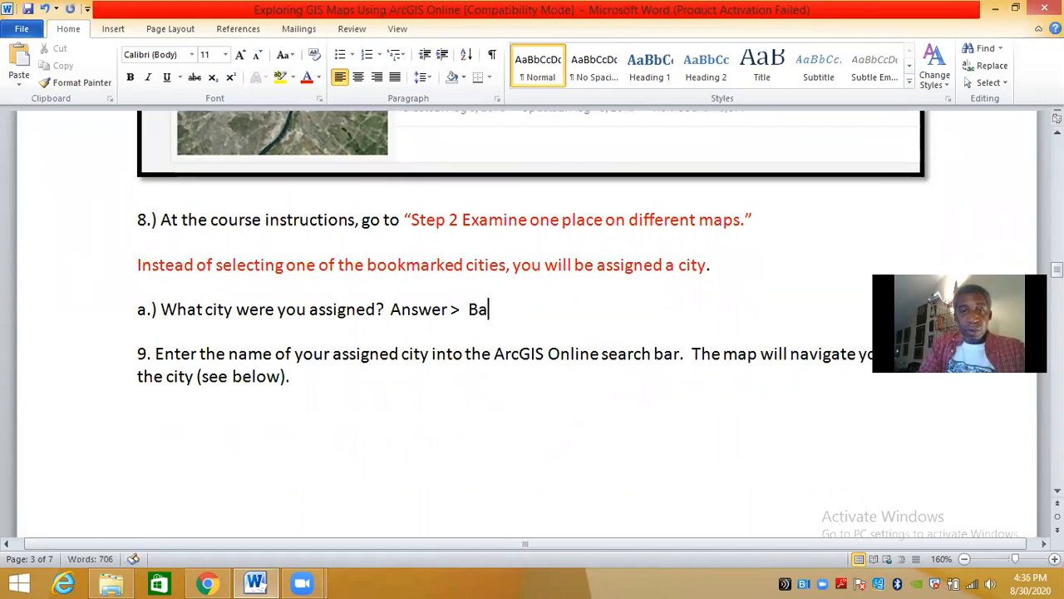
{"action": "type", "text": "ltimore"}
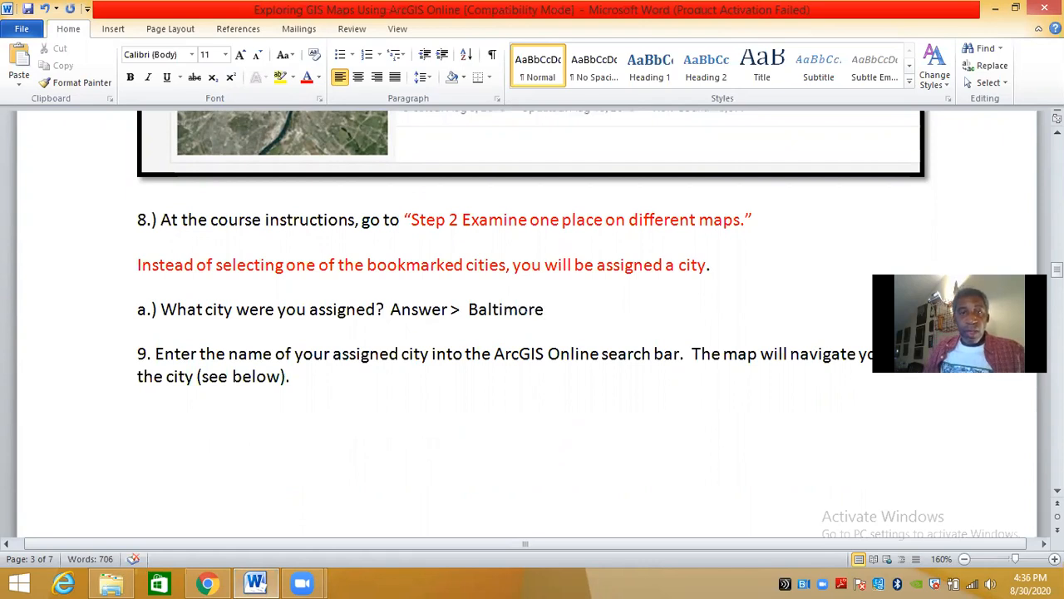
{"action": "scroll", "coordinate": [540, 411], "scroll_direction": "down", "scroll_amount": 3}
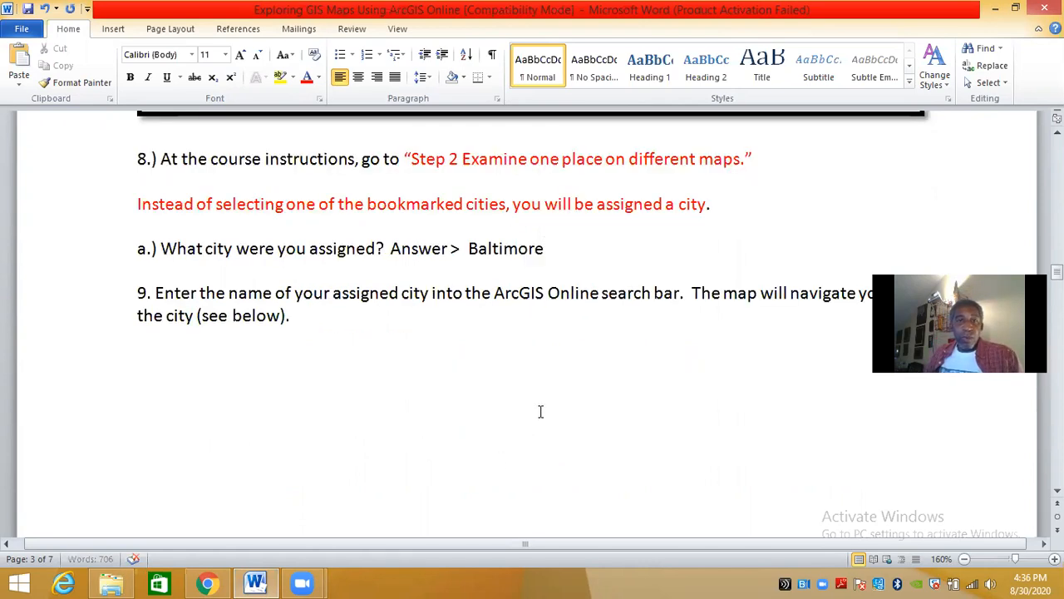
- Switch to Chrome, open Make Your First Map in the map viewer and navigate it to Baltimore, MD, USA
{"action": "left_click", "coordinate": [207, 583]}
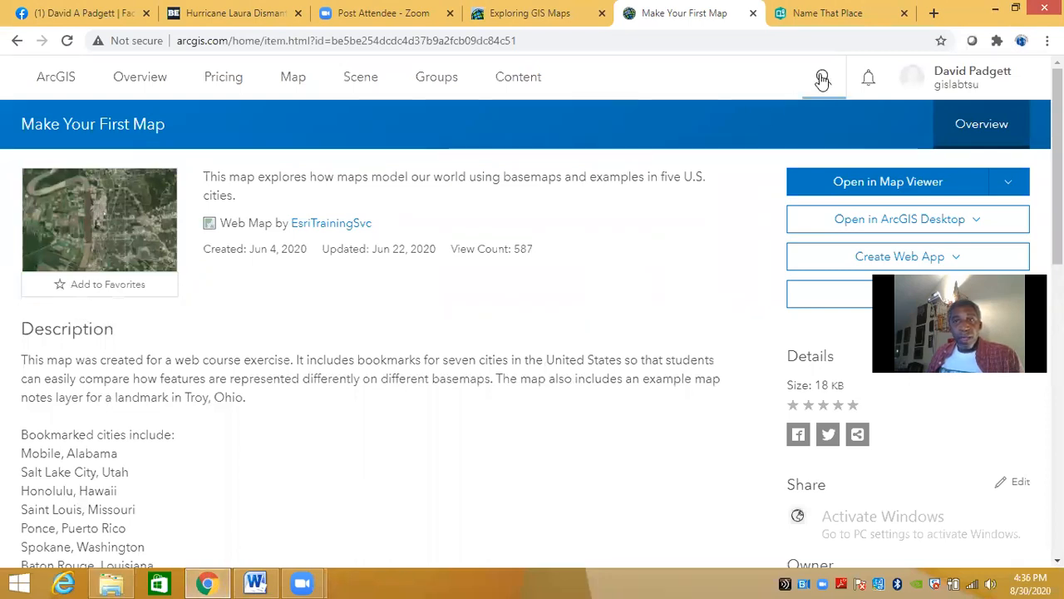
{"action": "left_click", "coordinate": [114, 198]}
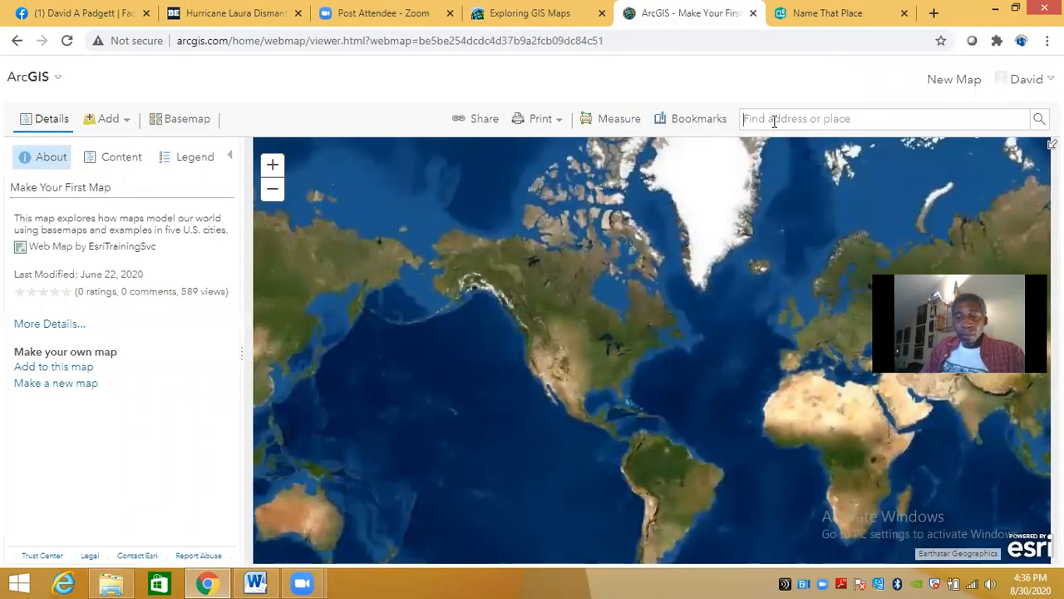
{"action": "type", "text": "Baltimore"}
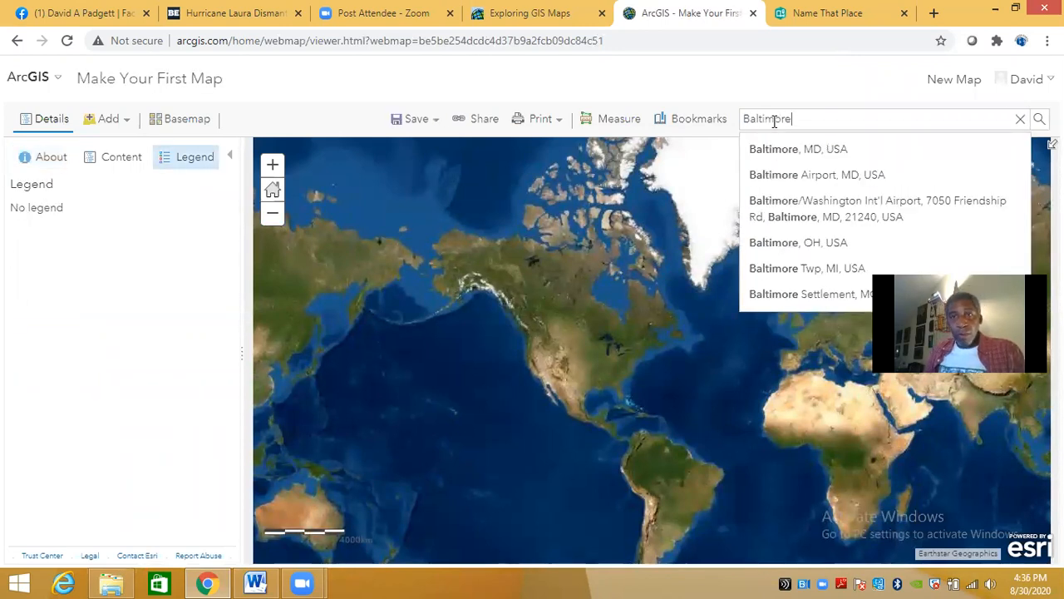
{"action": "left_click", "coordinate": [790, 147]}
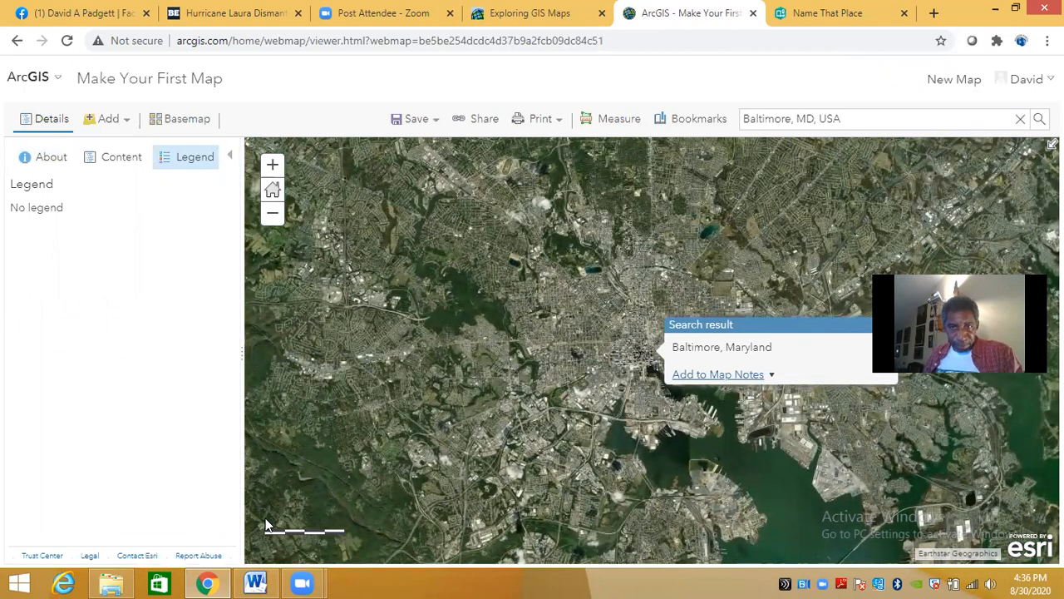
- Switch to Word and delete the old example map screenshot below item 9's request for a screen shot of the city's map
{"action": "left_click", "coordinate": [249, 582]}
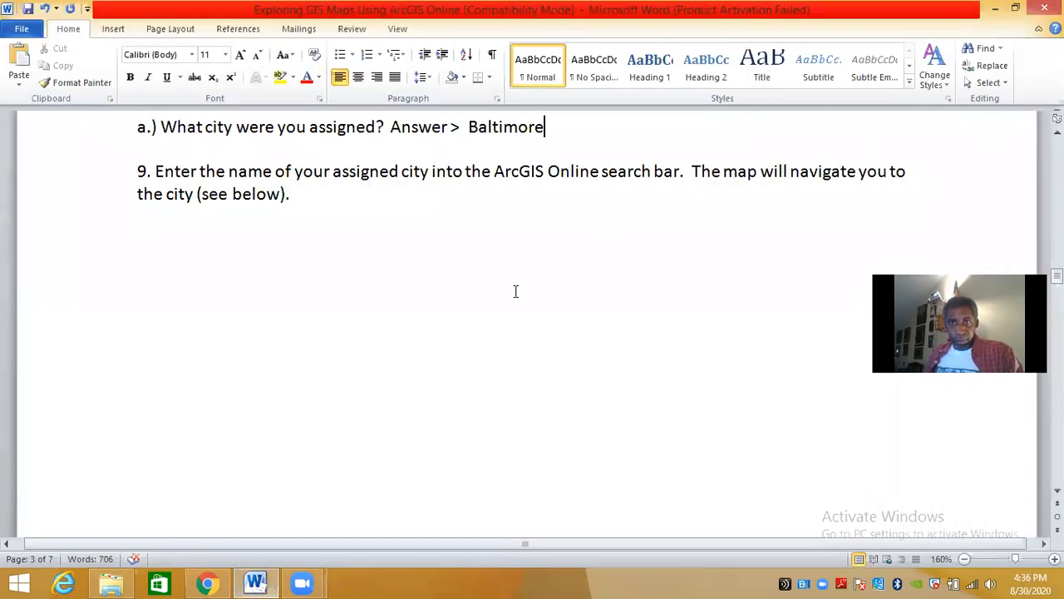
{"action": "scroll", "coordinate": [516, 291], "scroll_direction": "down", "scroll_amount": 10}
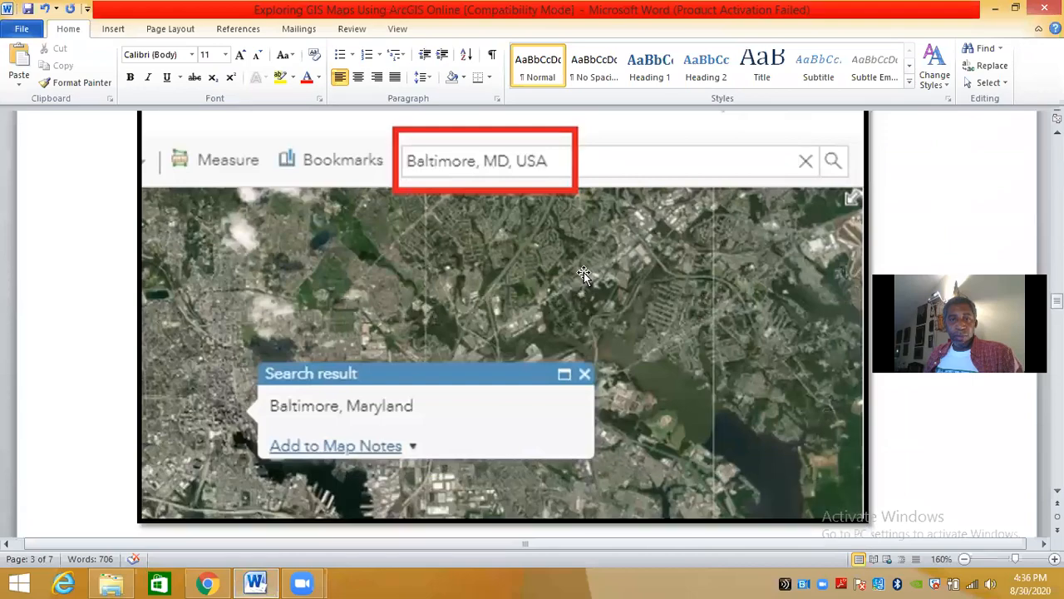
{"action": "scroll", "coordinate": [584, 274], "scroll_direction": "down", "scroll_amount": 2}
{"action": "scroll", "coordinate": [583, 275], "scroll_direction": "down", "scroll_amount": 14}
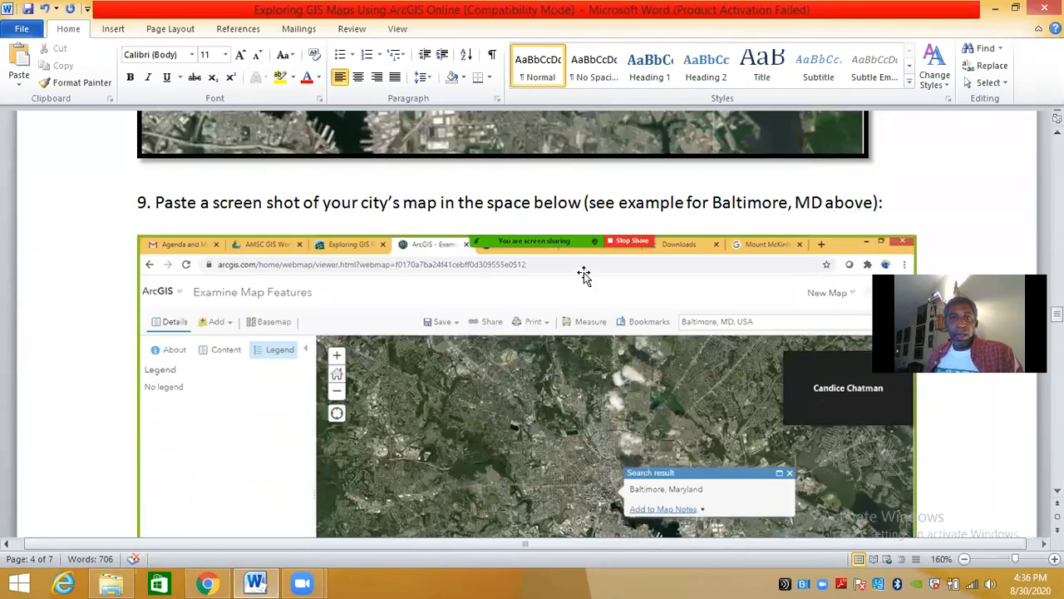
{"action": "scroll", "coordinate": [584, 274], "scroll_direction": "up", "scroll_amount": 4}
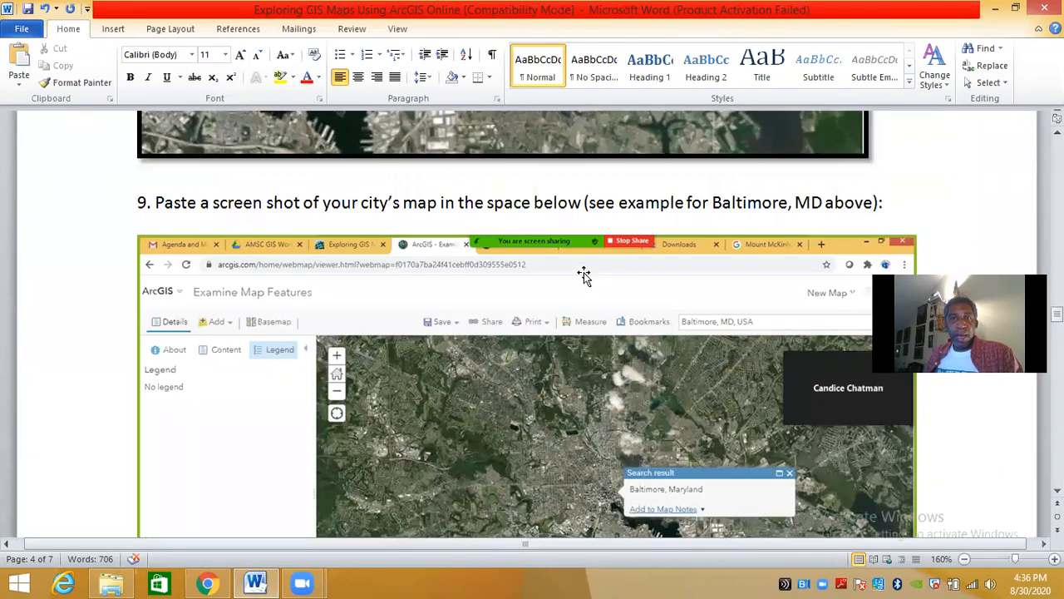
{"action": "scroll", "coordinate": [584, 274], "scroll_direction": "down", "scroll_amount": 2}
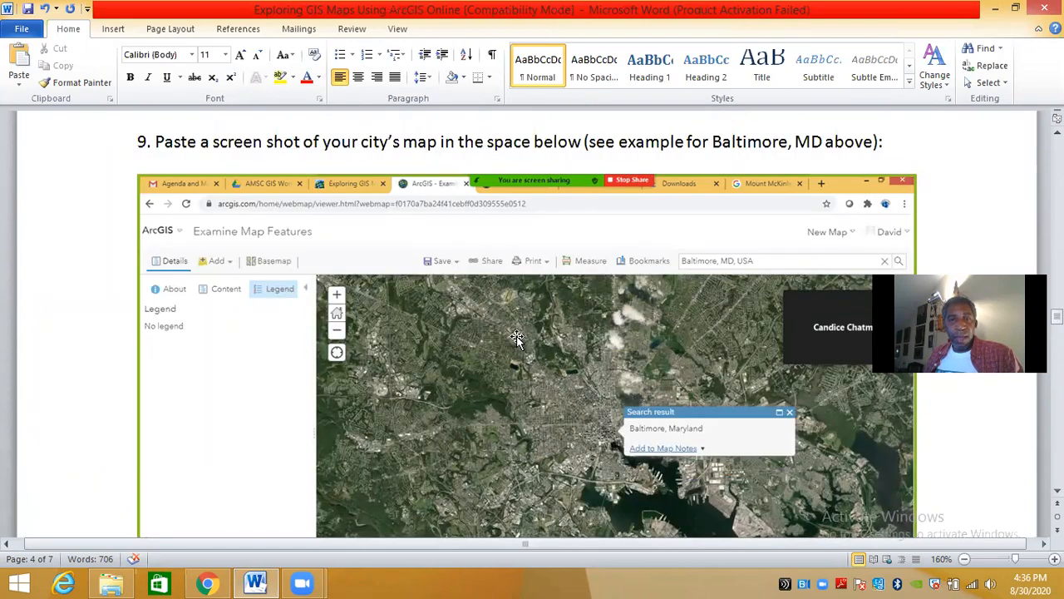
{"action": "scroll", "coordinate": [516, 338], "scroll_direction": "down", "scroll_amount": 2}
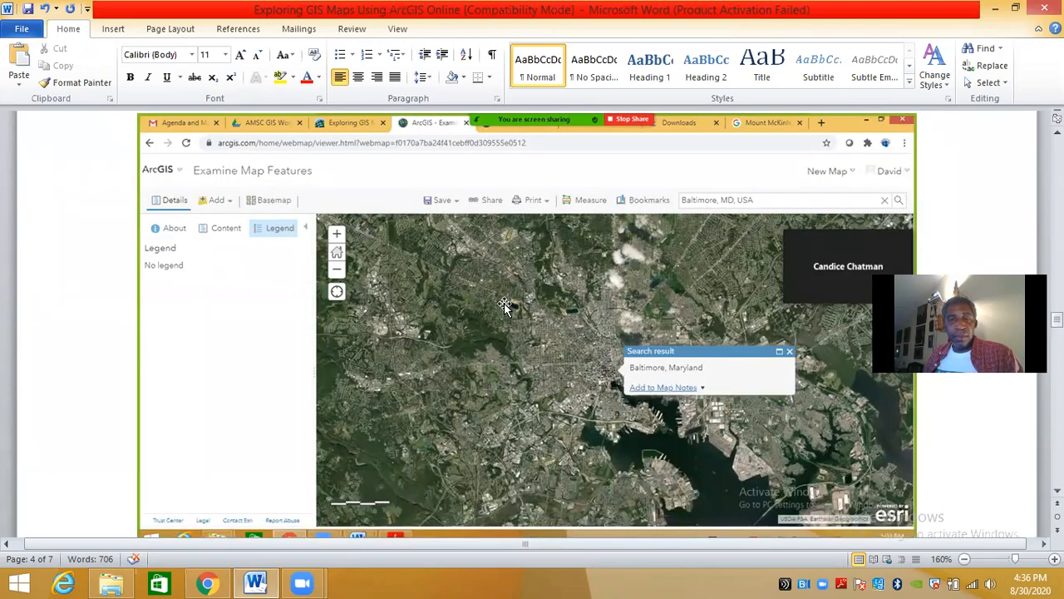
{"action": "left_click", "coordinate": [506, 303]}
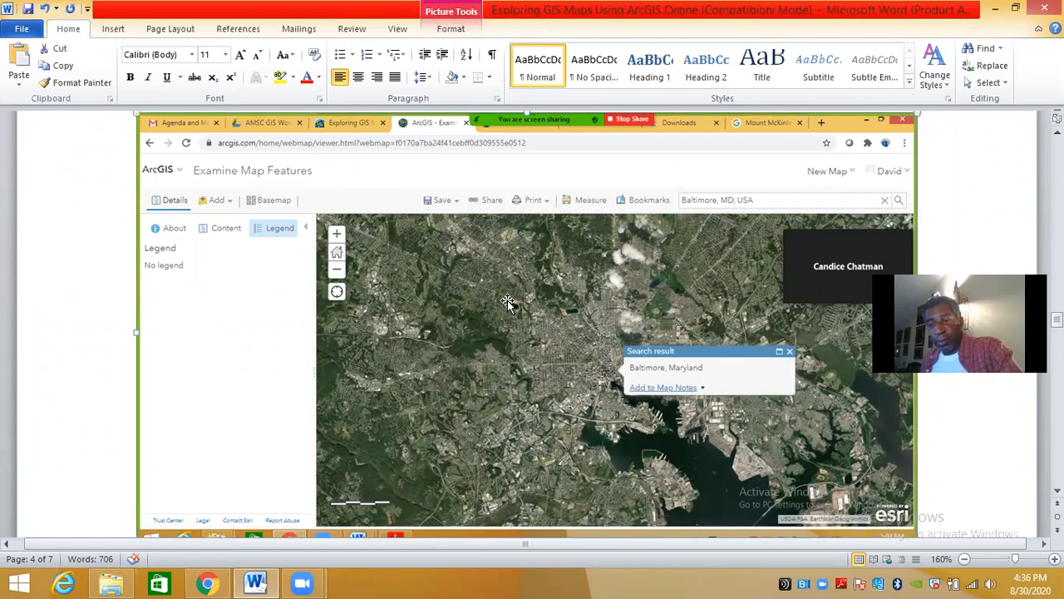
{"action": "scroll", "coordinate": [507, 301], "scroll_direction": "down", "scroll_amount": 15}
{"action": "scroll", "coordinate": [509, 300], "scroll_direction": "up", "scroll_amount": 4}
{"action": "left_click", "coordinate": [509, 299]}
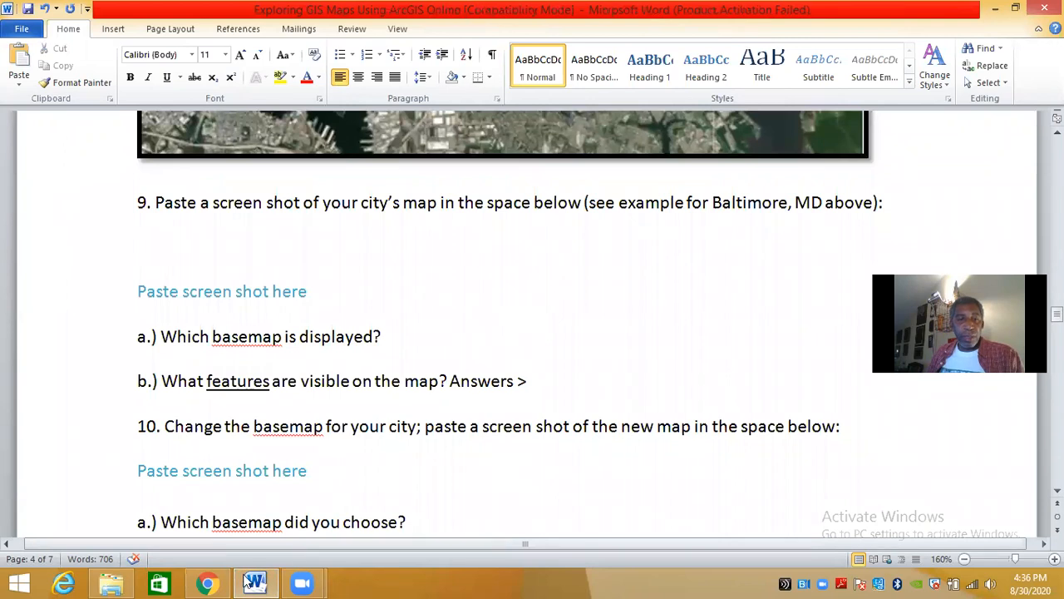
- Capture the Baltimore map shown in Chrome and paste the screenshot under item 9 in the Word document
{"action": "left_click", "coordinate": [207, 582]}
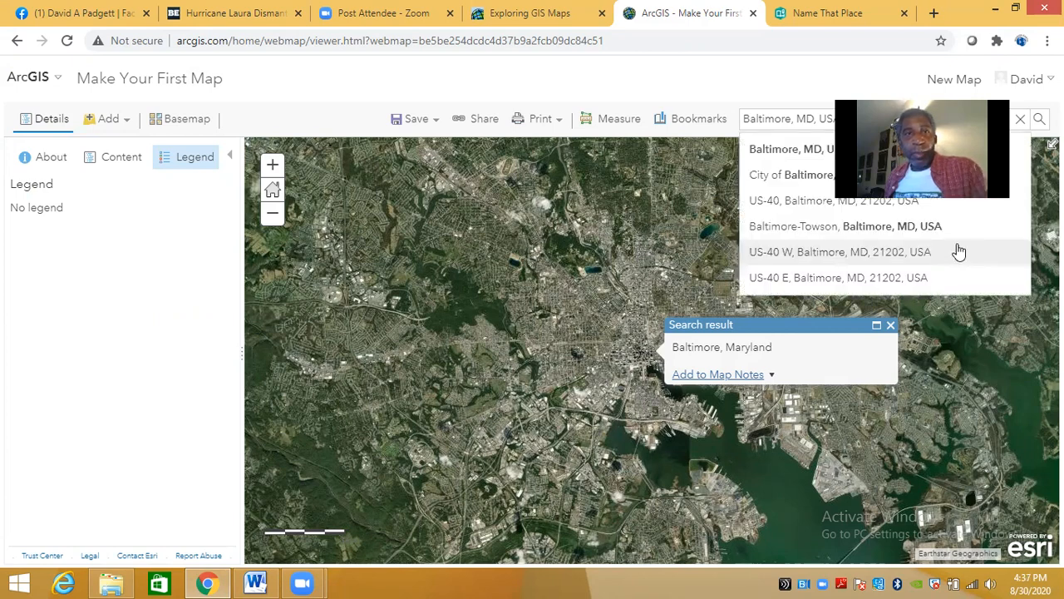
{"action": "left_click", "coordinate": [255, 582]}
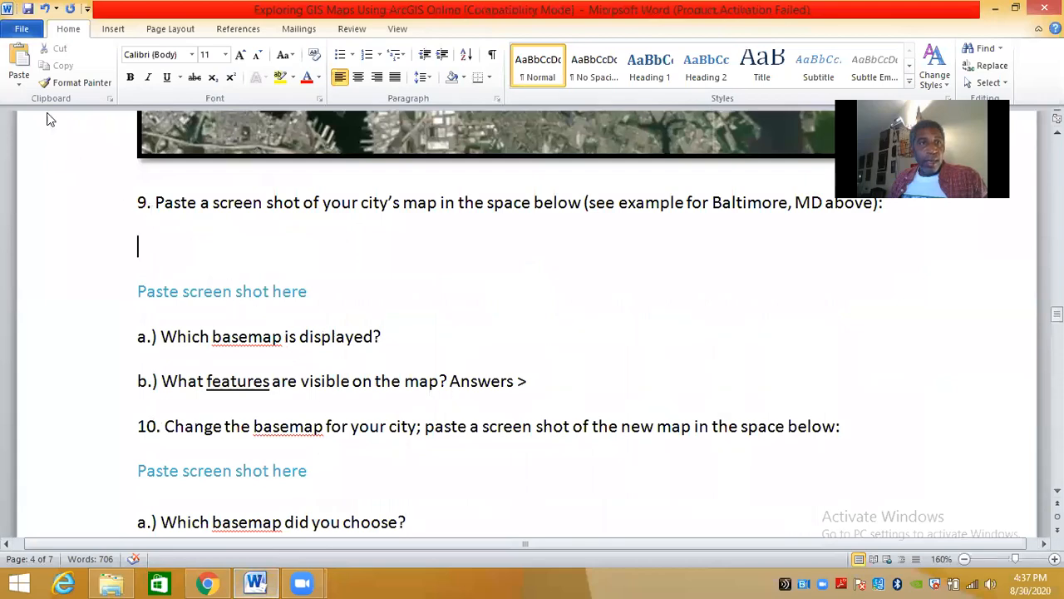
{"action": "left_click", "coordinate": [18, 62]}
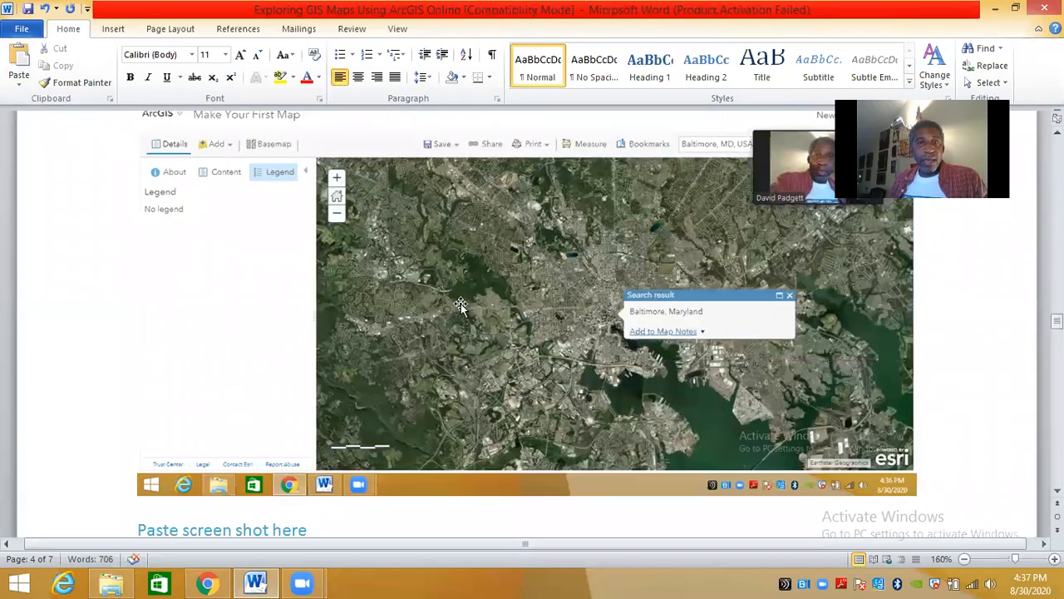
{"action": "scroll", "coordinate": [465, 320], "scroll_direction": "up", "scroll_amount": 5}
{"action": "scroll", "coordinate": [478, 336], "scroll_direction": "down", "scroll_amount": 4}
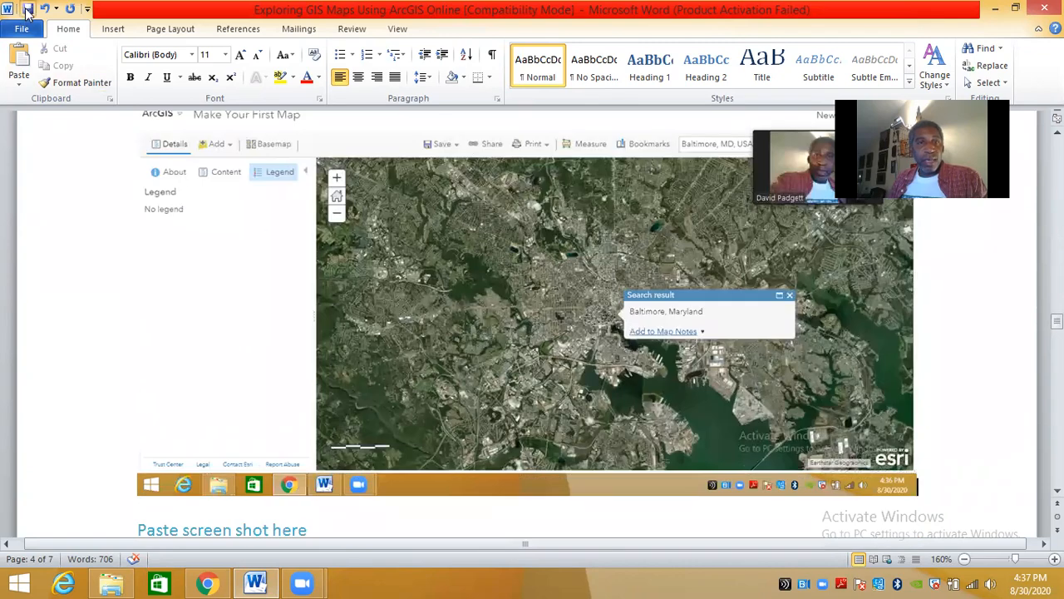
- Check the map's basemap against the basemap gallery in Chrome, and answer item 9a in Word with Imagery
{"action": "scroll", "coordinate": [961, 382], "scroll_direction": "down", "scroll_amount": 5}
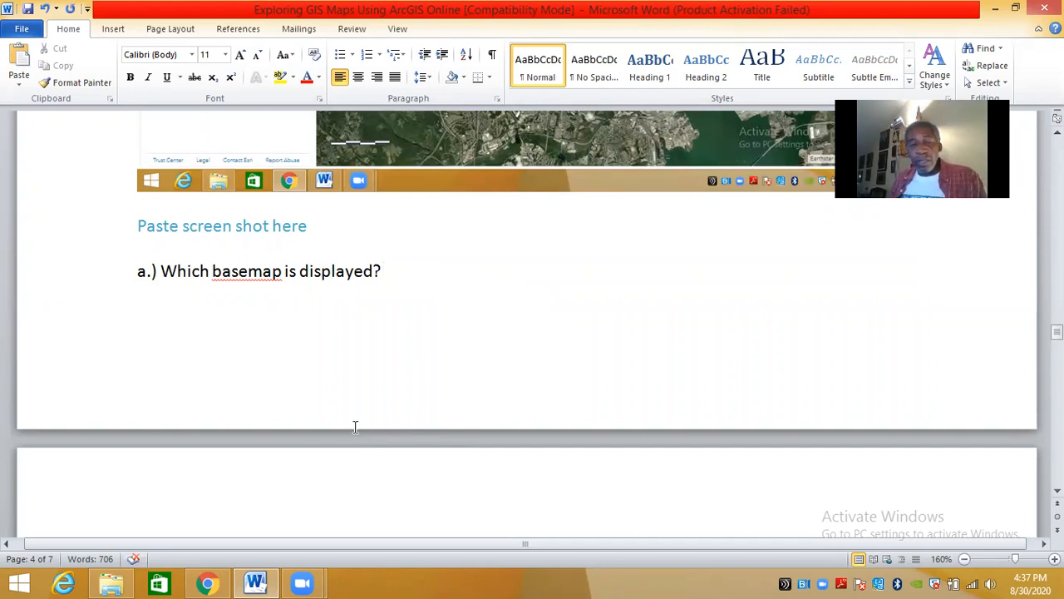
{"action": "left_click", "coordinate": [207, 583]}
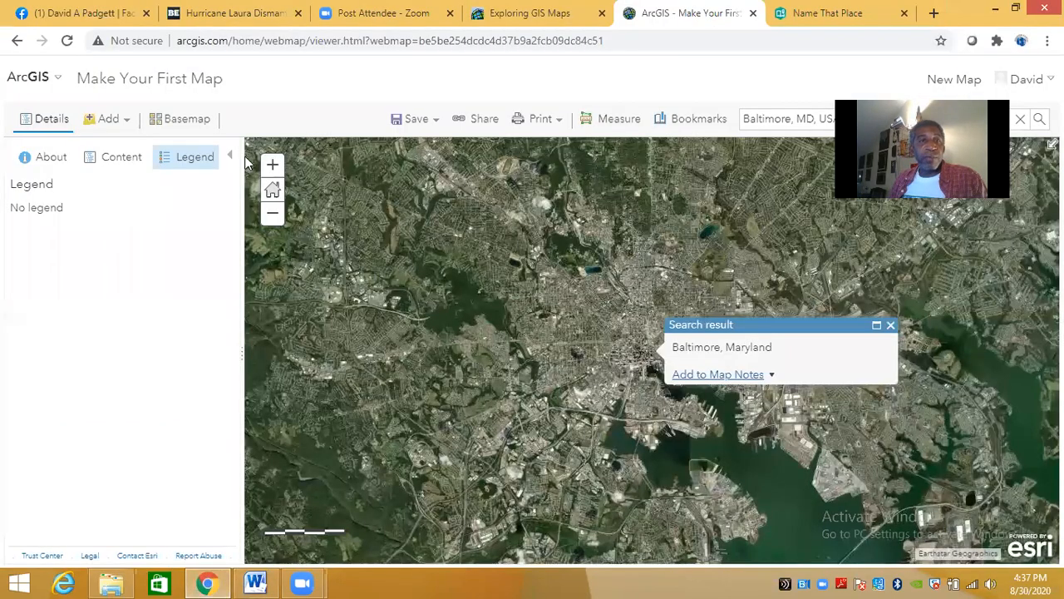
{"action": "left_click", "coordinate": [177, 123]}
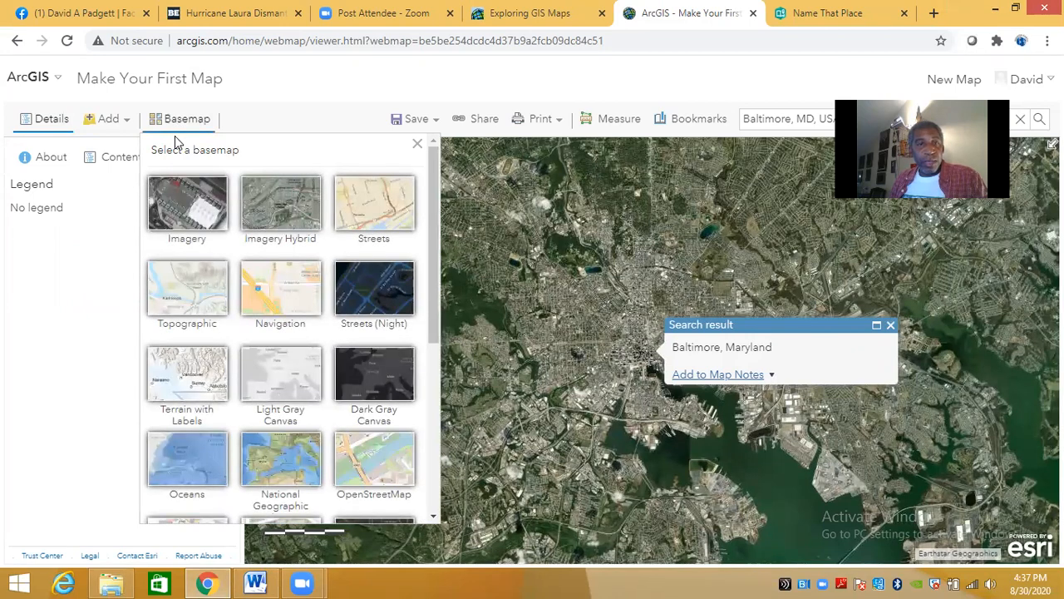
{"action": "left_click", "coordinate": [185, 215]}
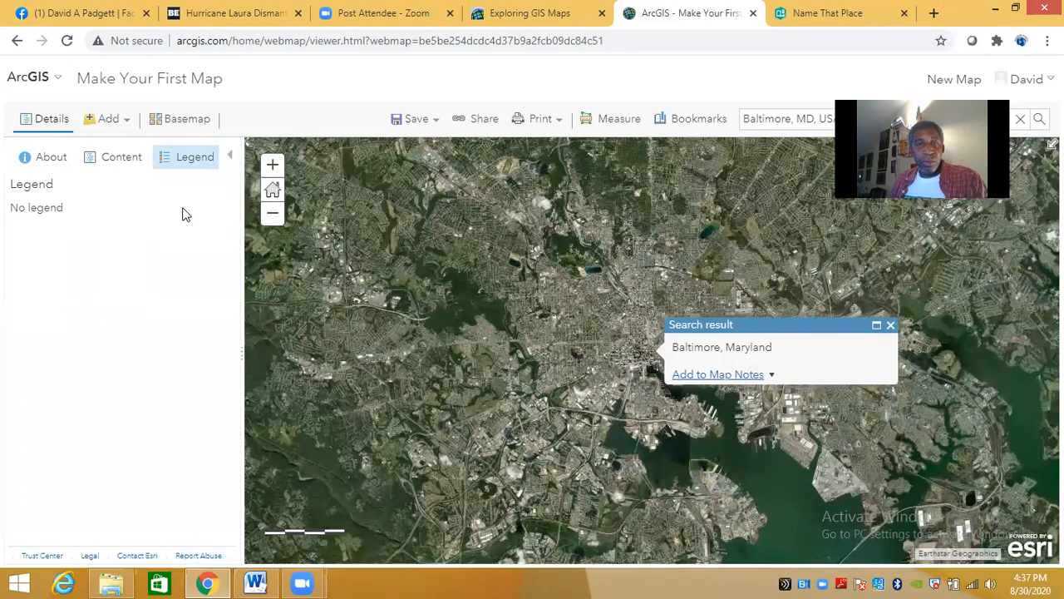
{"action": "left_click", "coordinate": [190, 123]}
{"action": "left_click", "coordinate": [257, 583]}
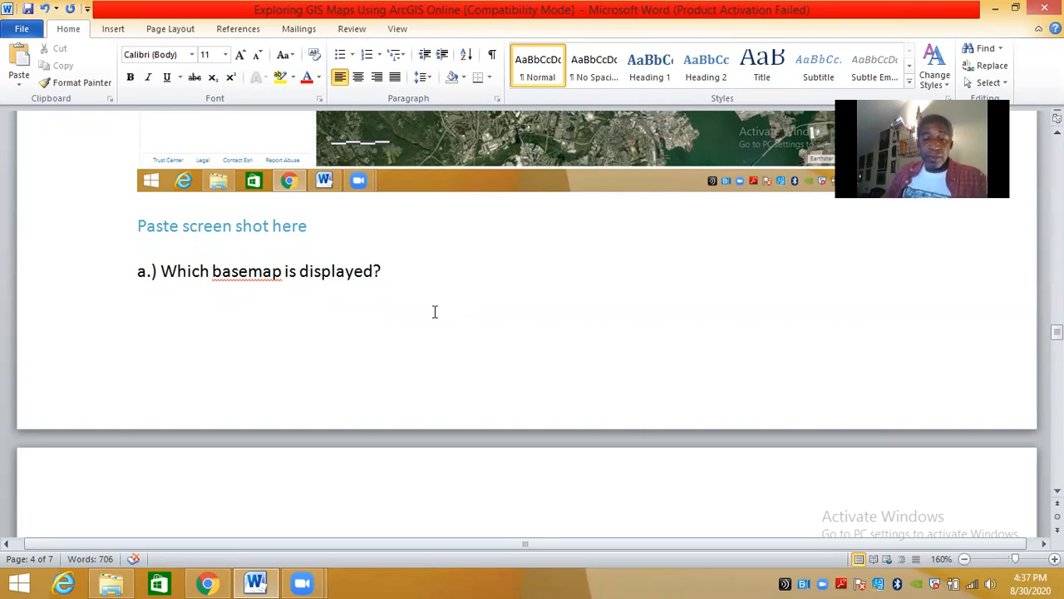
{"action": "type", "text": "Imagery"}
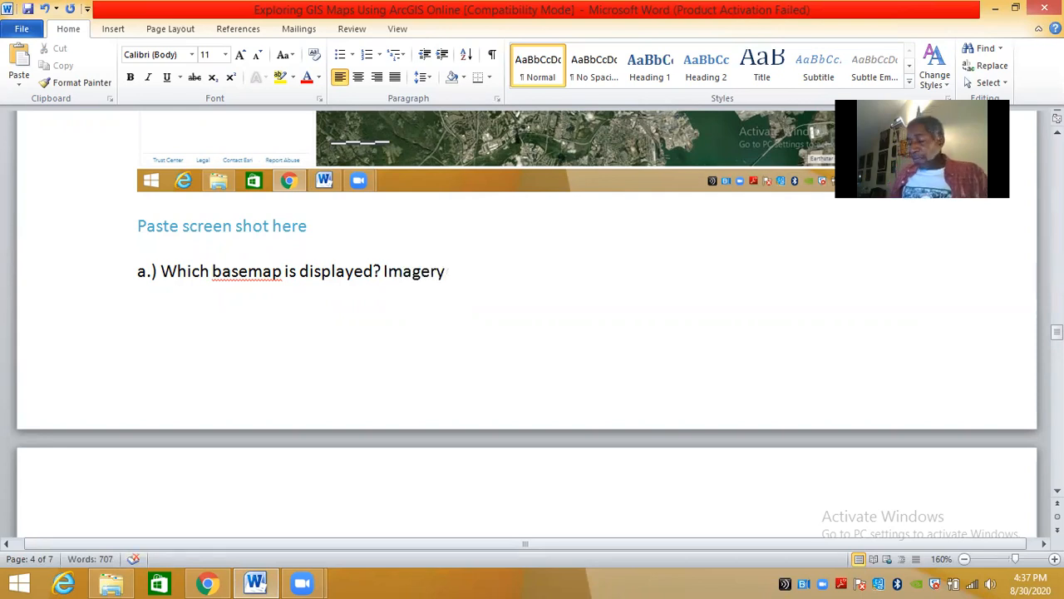
- Read items 9b and 10 in Word, and examine the features visible in downtown Baltimore's imagery in Chrome at closer range
{"action": "scroll", "coordinate": [408, 349], "scroll_direction": "down", "scroll_amount": 3}
{"action": "scroll", "coordinate": [421, 346], "scroll_direction": "down", "scroll_amount": 2}
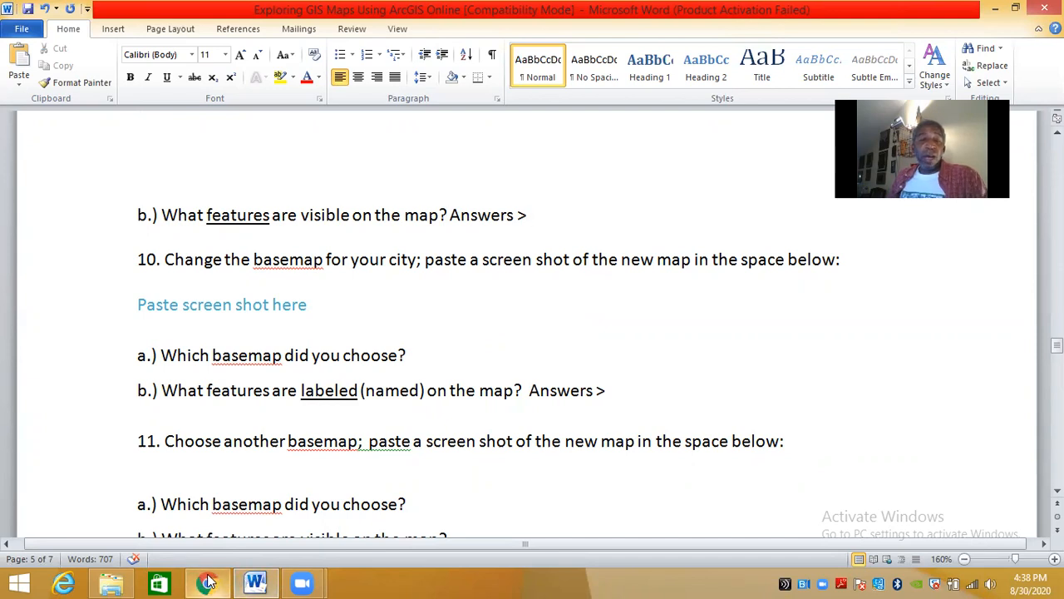
{"action": "mouse_move", "coordinate": [209, 582]}
{"action": "left_click", "coordinate": [260, 499]}
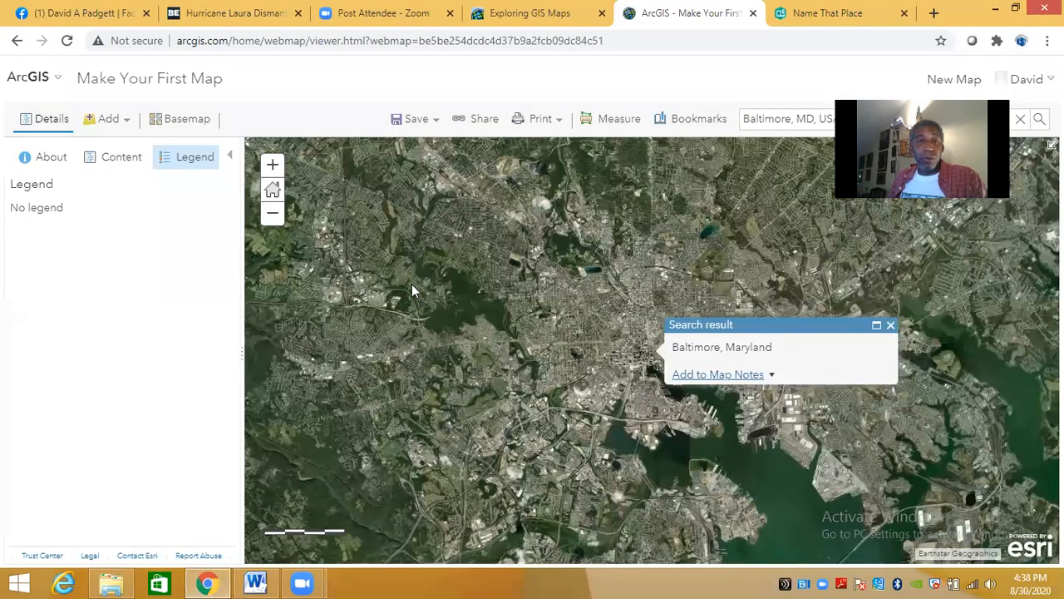
{"action": "left_click", "coordinate": [271, 165]}
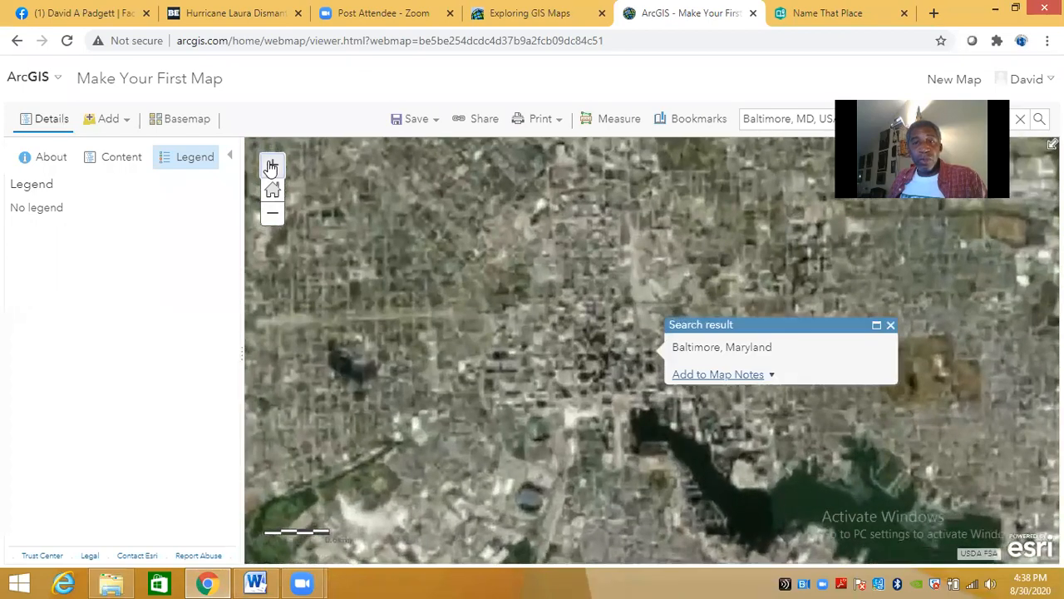
{"action": "left_click", "coordinate": [272, 166]}
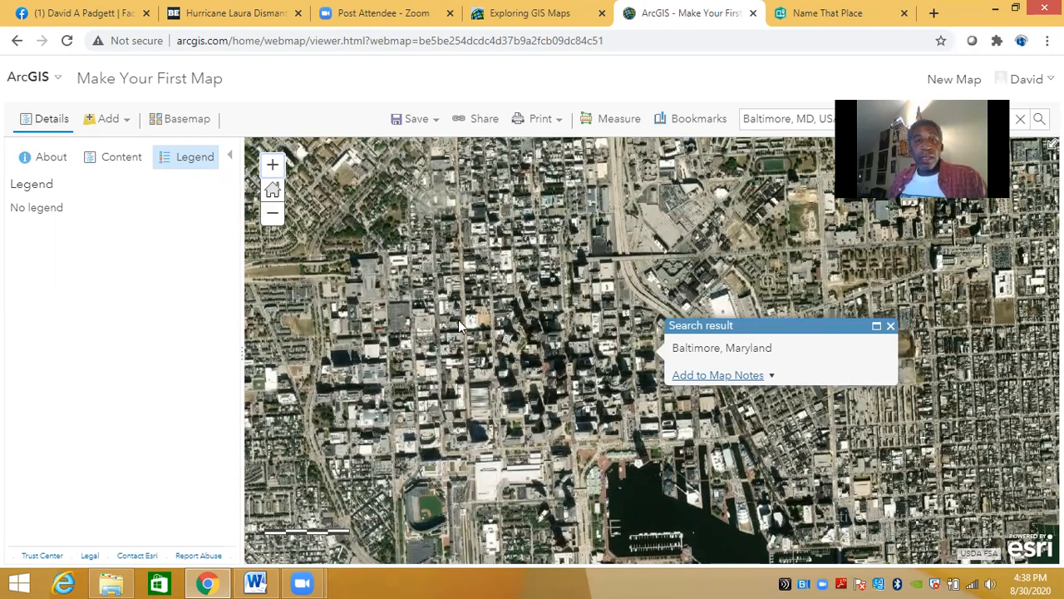
- Check item 10's instruction in Word, and change the Baltimore map's basemap to Streets in Chrome
{"action": "left_click", "coordinate": [255, 583]}
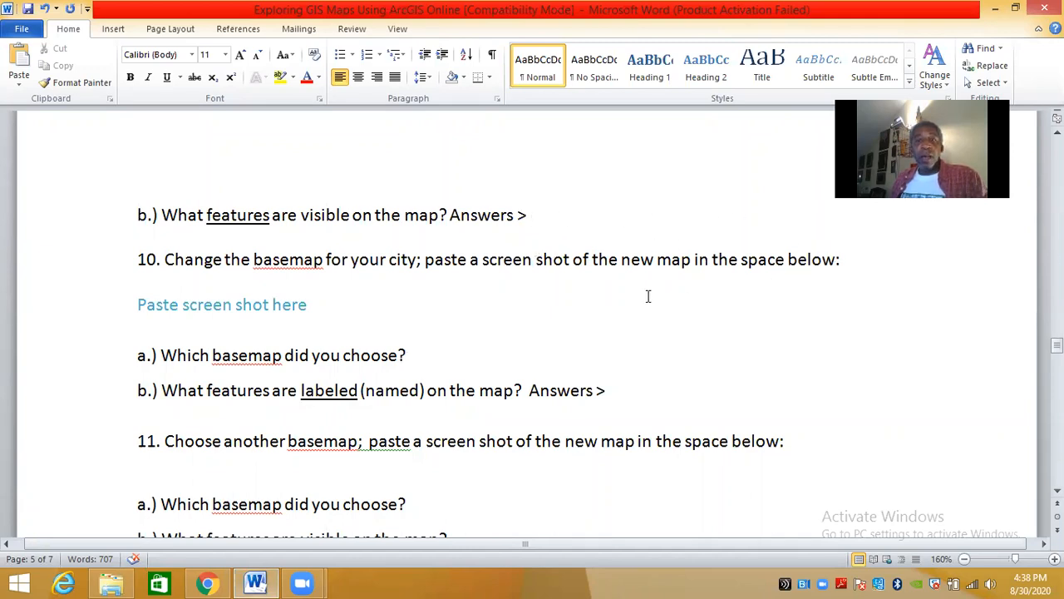
{"action": "left_click", "coordinate": [207, 582]}
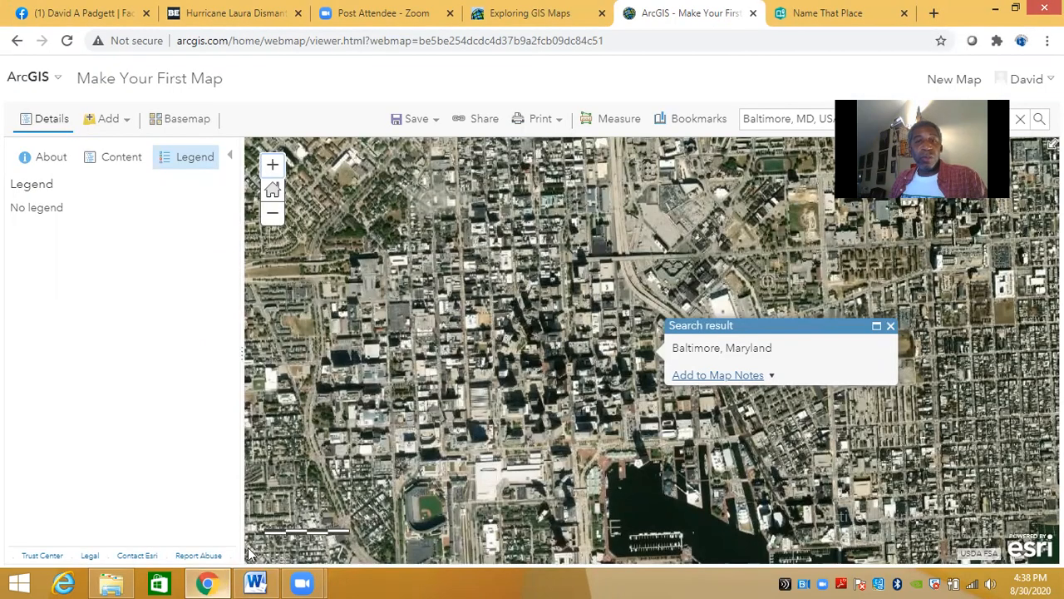
{"action": "left_click", "coordinate": [179, 121]}
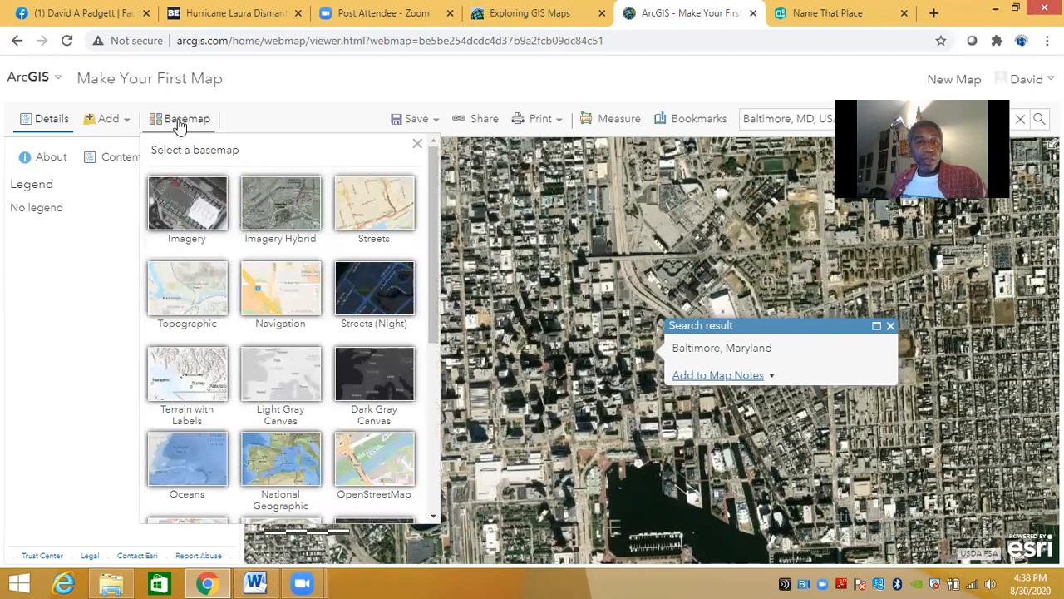
{"action": "left_click", "coordinate": [375, 204]}
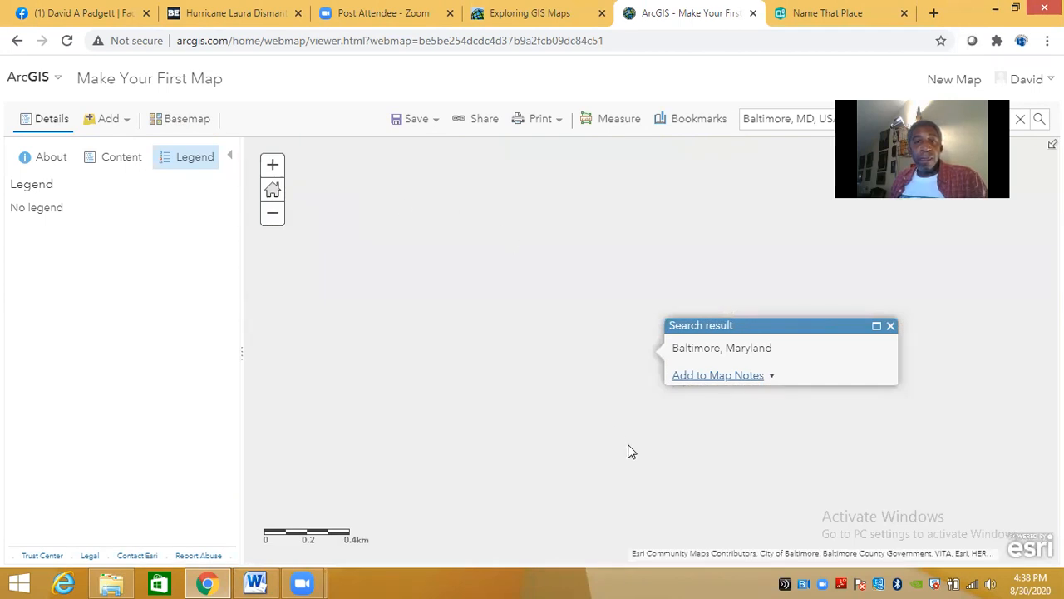
- Review items 10 and 11 in Word, and examine the labeled features on Chrome's Streets map around downtown Baltimore and the Inner Harbor
{"action": "left_click", "coordinate": [256, 582]}
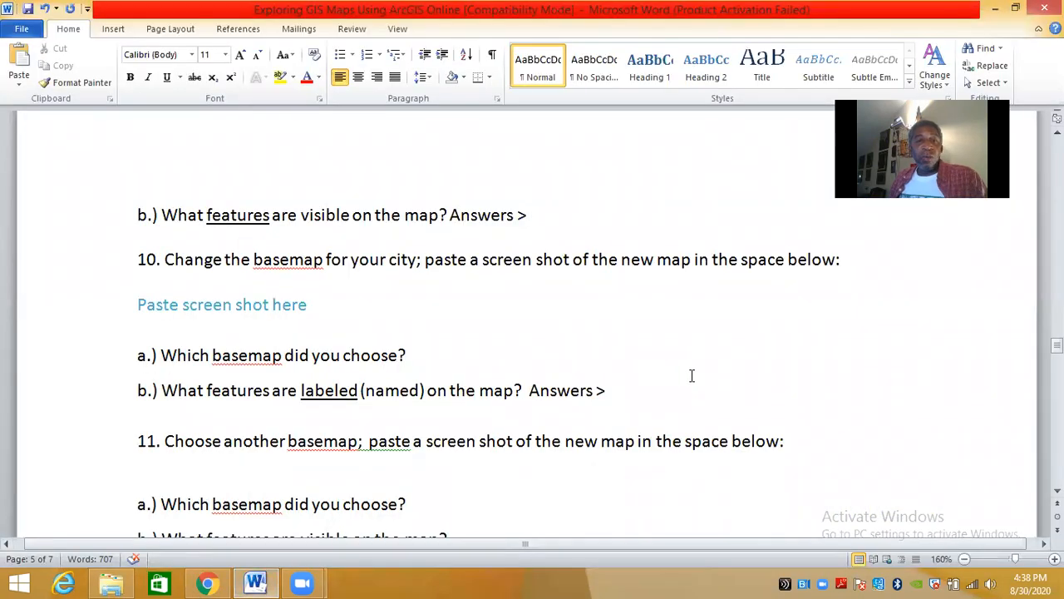
{"action": "scroll", "coordinate": [690, 376], "scroll_direction": "down", "scroll_amount": 1}
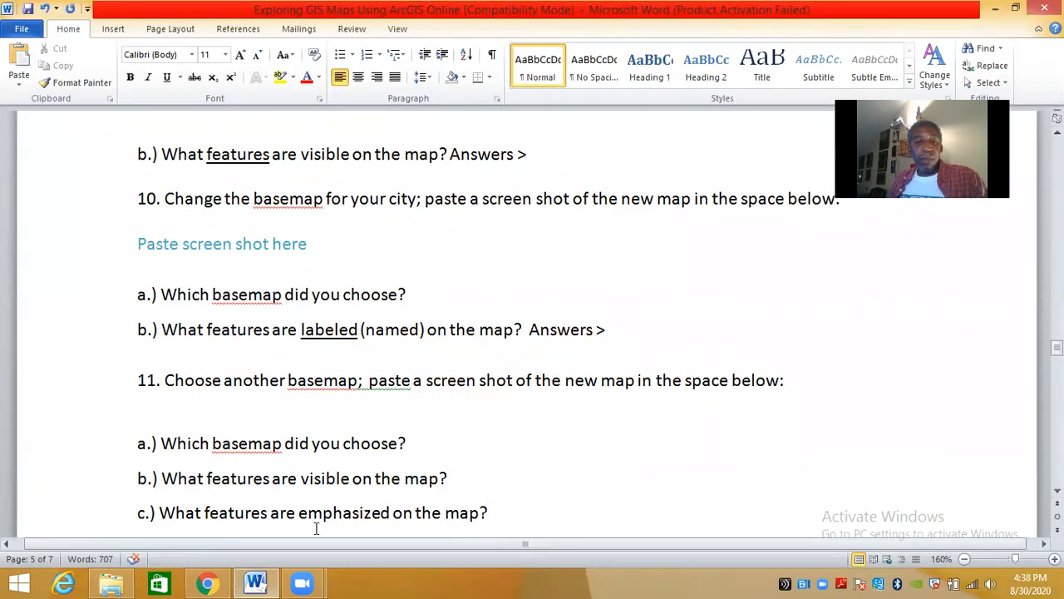
{"action": "left_click", "coordinate": [208, 582]}
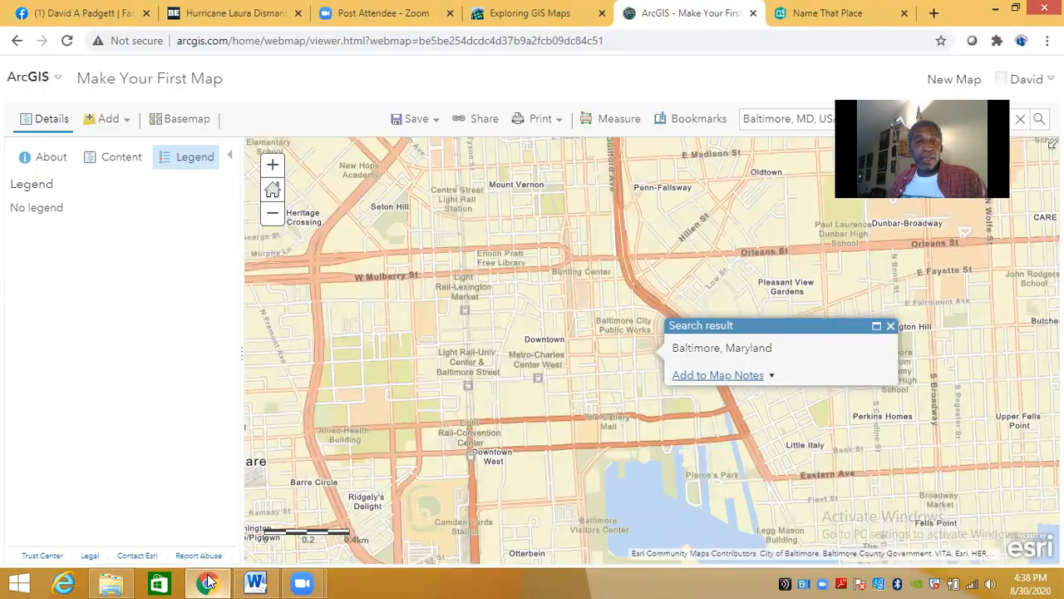
{"action": "scroll", "coordinate": [512, 400], "scroll_direction": "up", "scroll_amount": 1}
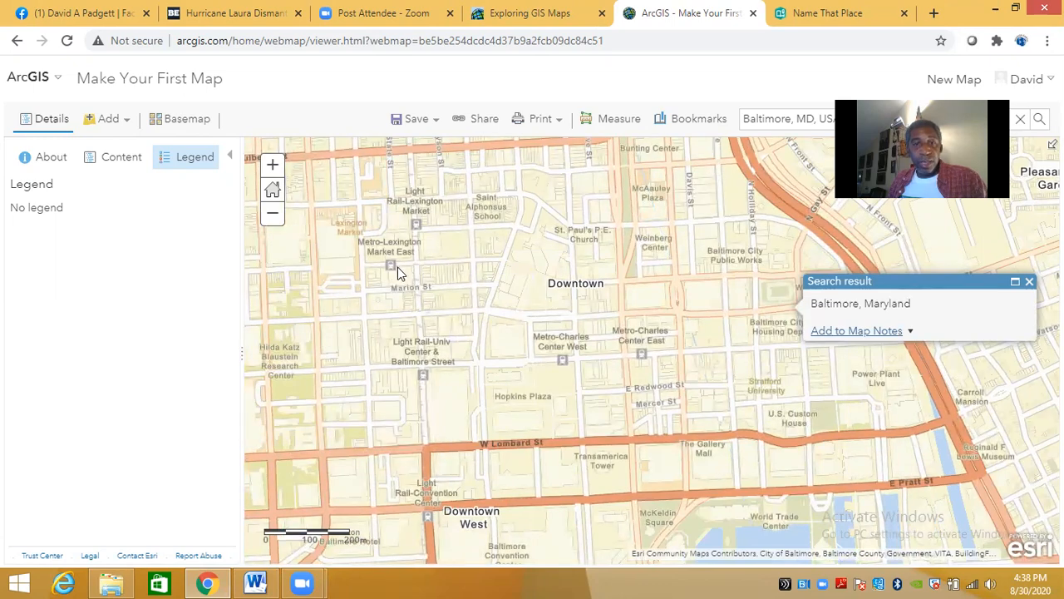
{"action": "scroll", "coordinate": [673, 366], "scroll_direction": "up", "scroll_amount": 1}
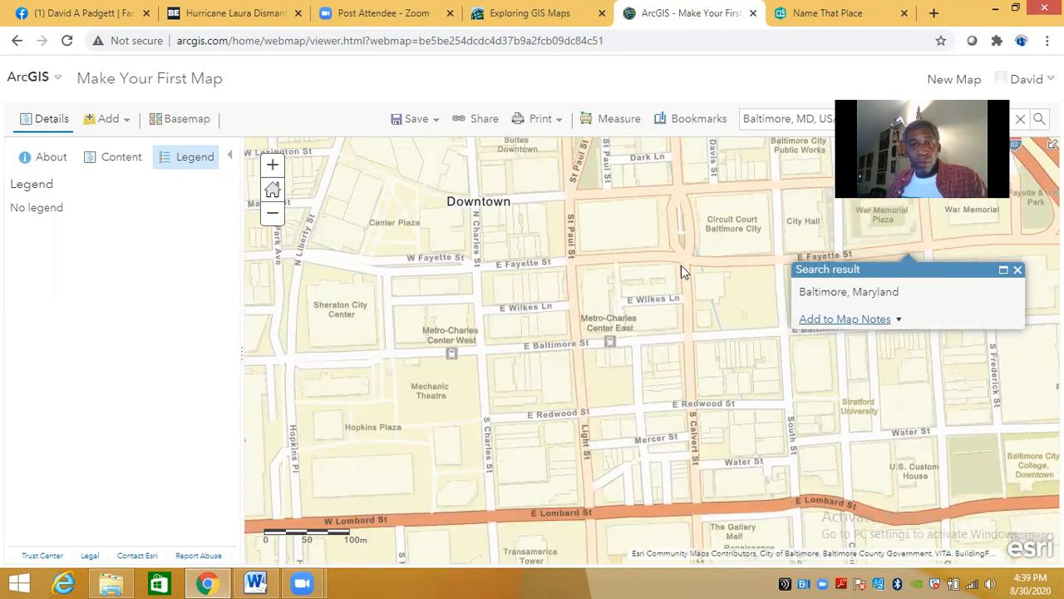
{"action": "left_click_drag", "start_coordinate": [775, 522], "coordinate": [644, 233]}
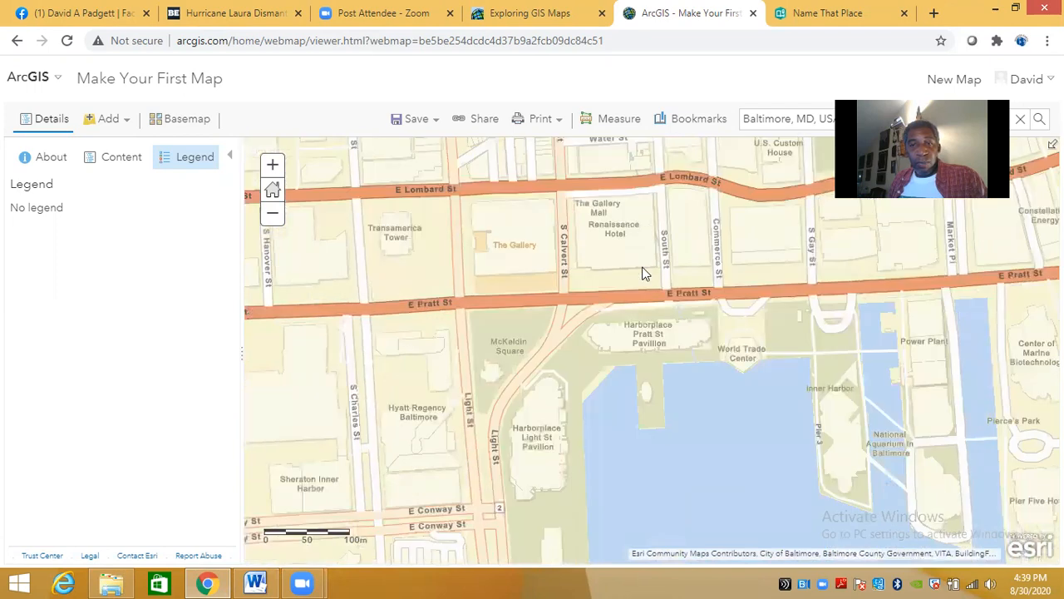
{"action": "left_click_drag", "start_coordinate": [675, 363], "coordinate": [670, 261]}
{"action": "mouse_move", "coordinate": [677, 375]}
{"action": "left_mouse_down"}
{"action": "mouse_move", "coordinate": [606, 249]}
{"action": "mouse_move", "coordinate": [628, 280]}
{"action": "mouse_move", "coordinate": [807, 339]}
{"action": "left_mouse_up"}
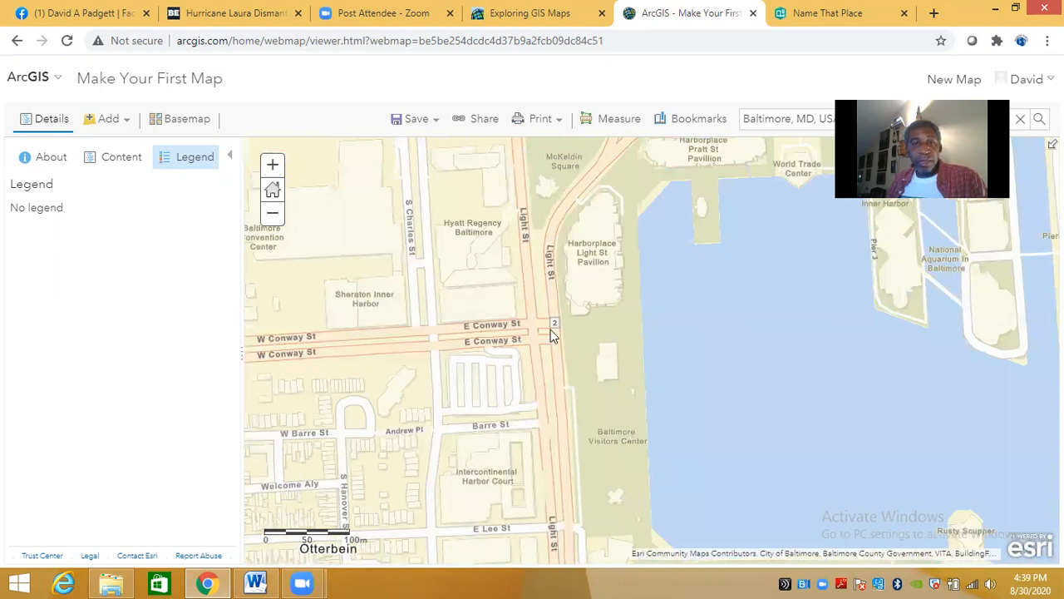
{"action": "left_click_drag", "start_coordinate": [387, 368], "coordinate": [642, 366]}
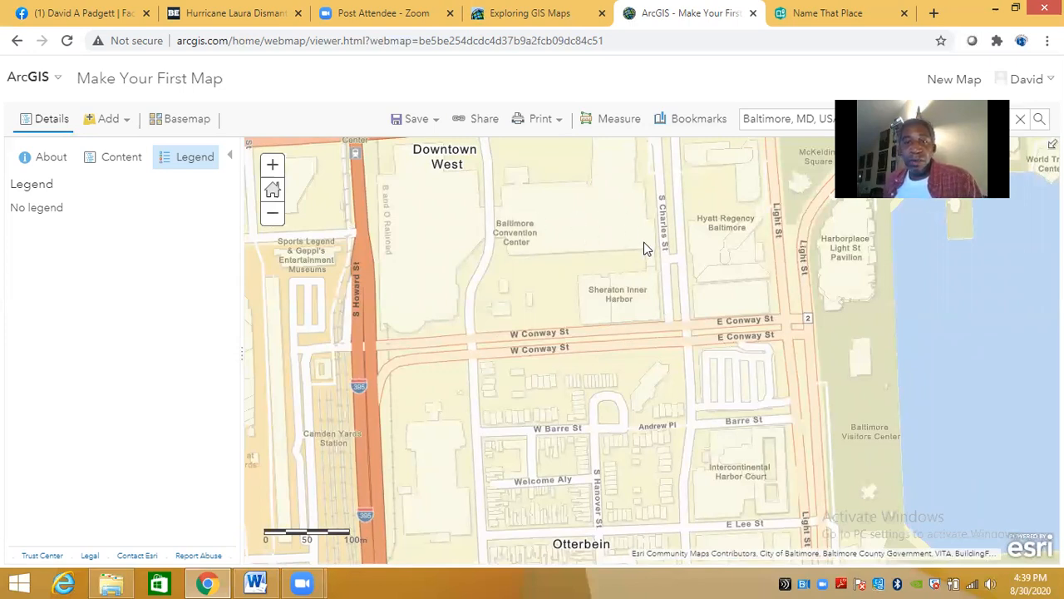
- Examine the streets and labelled places across downtown Baltimore on the street basemap, from the Convention Center to Royal Farms Arena
{"action": "left_click_drag", "start_coordinate": [586, 229], "coordinate": [529, 404]}
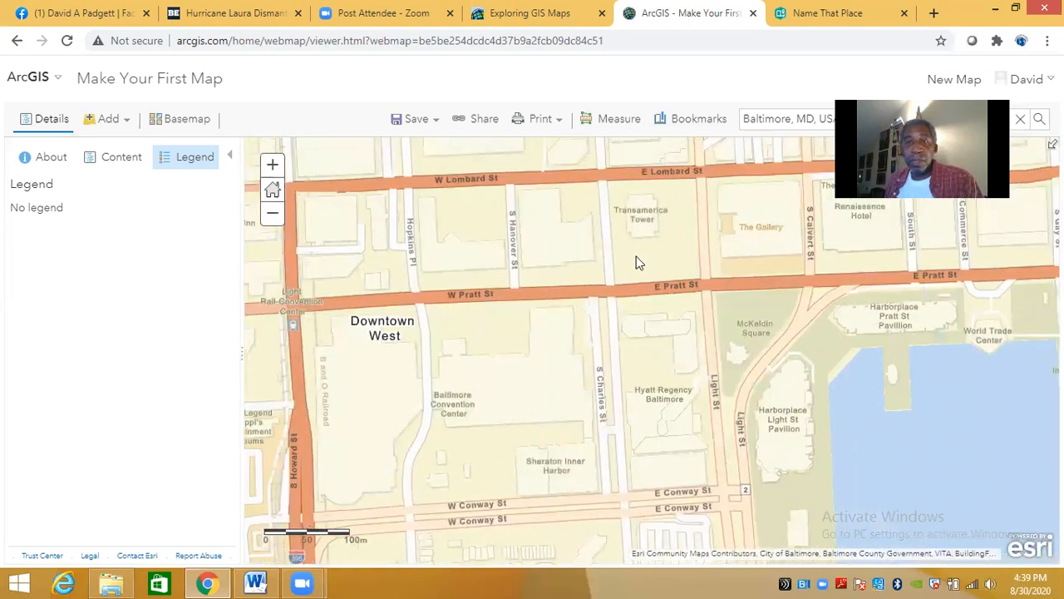
{"action": "left_click_drag", "start_coordinate": [651, 334], "coordinate": [649, 380]}
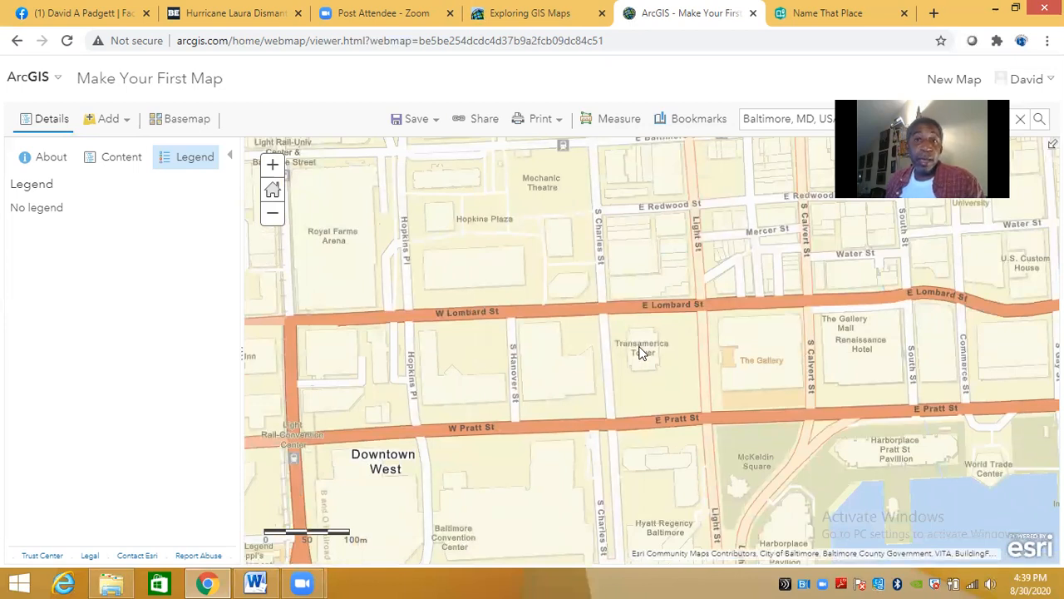
{"action": "left_click_drag", "start_coordinate": [488, 233], "coordinate": [570, 248]}
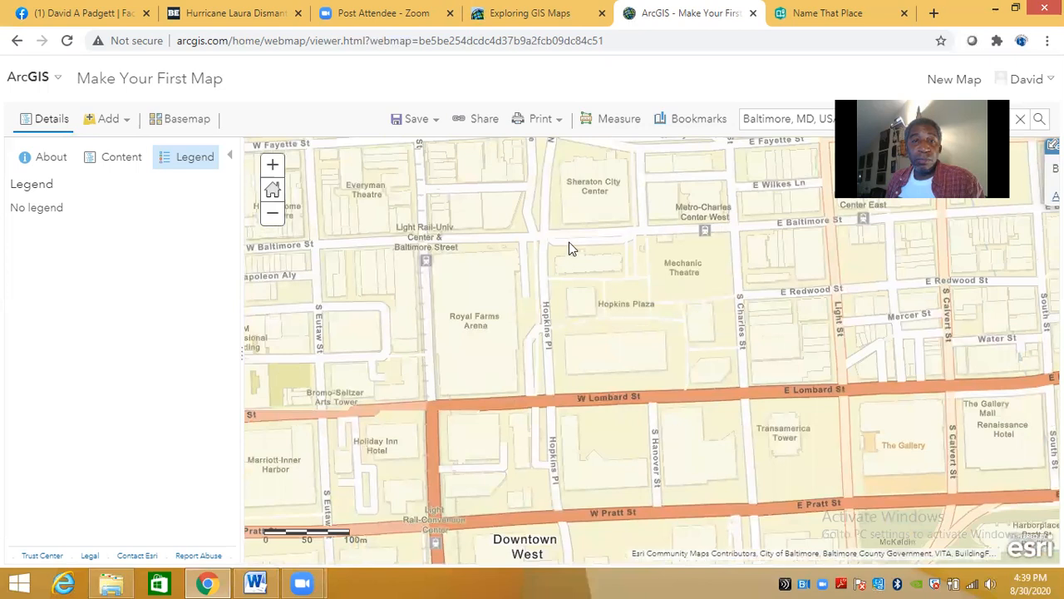
{"action": "left_click_drag", "start_coordinate": [459, 246], "coordinate": [622, 286]}
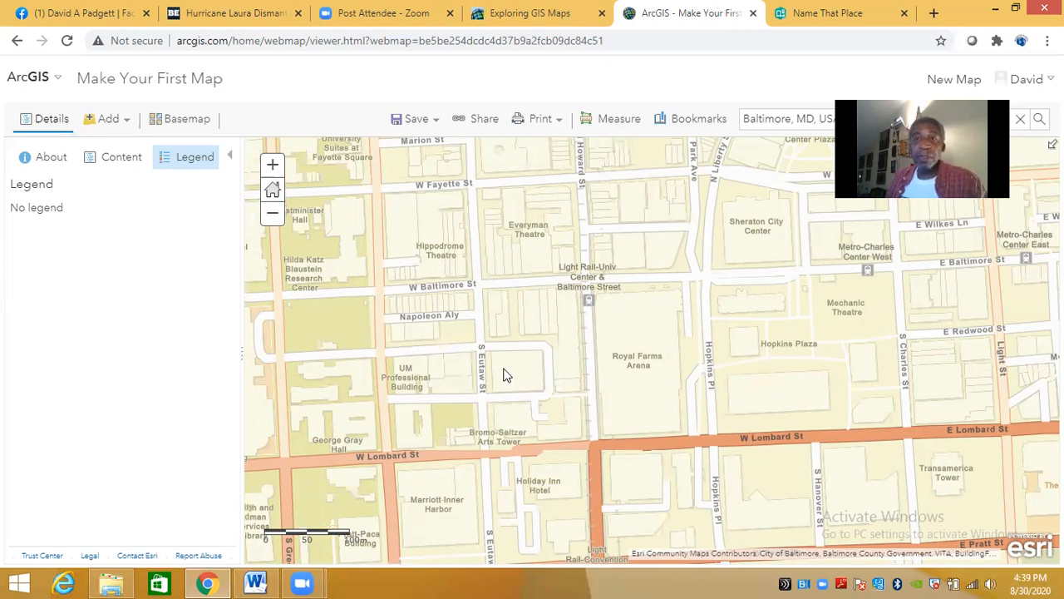
- Switch to the Word worksheet and read questions 10 to 12 about changing the basemap
{"action": "left_click", "coordinate": [256, 583]}
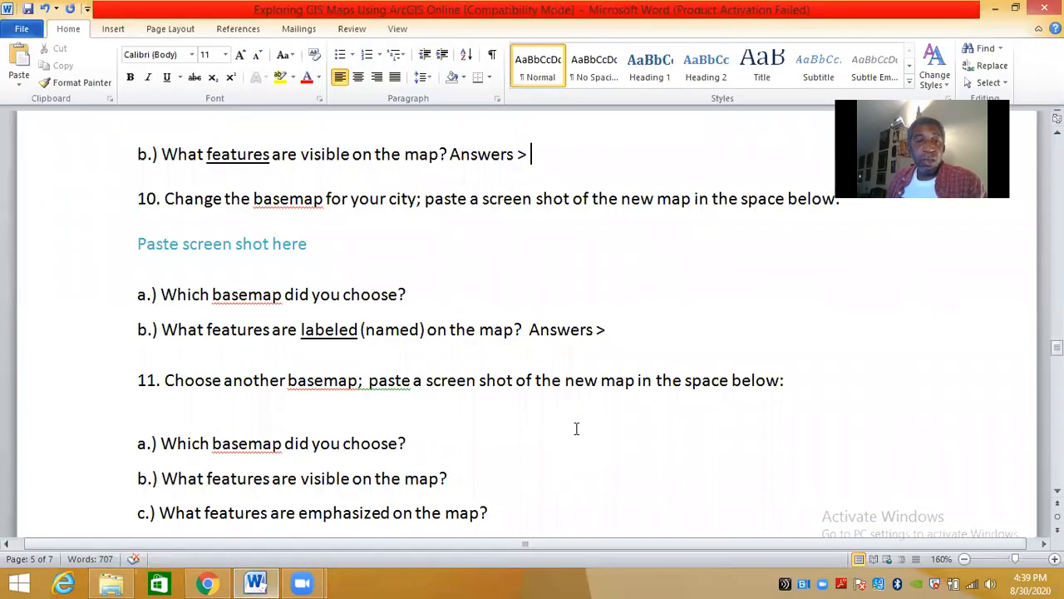
{"action": "scroll", "coordinate": [616, 419], "scroll_direction": "down", "scroll_amount": 3}
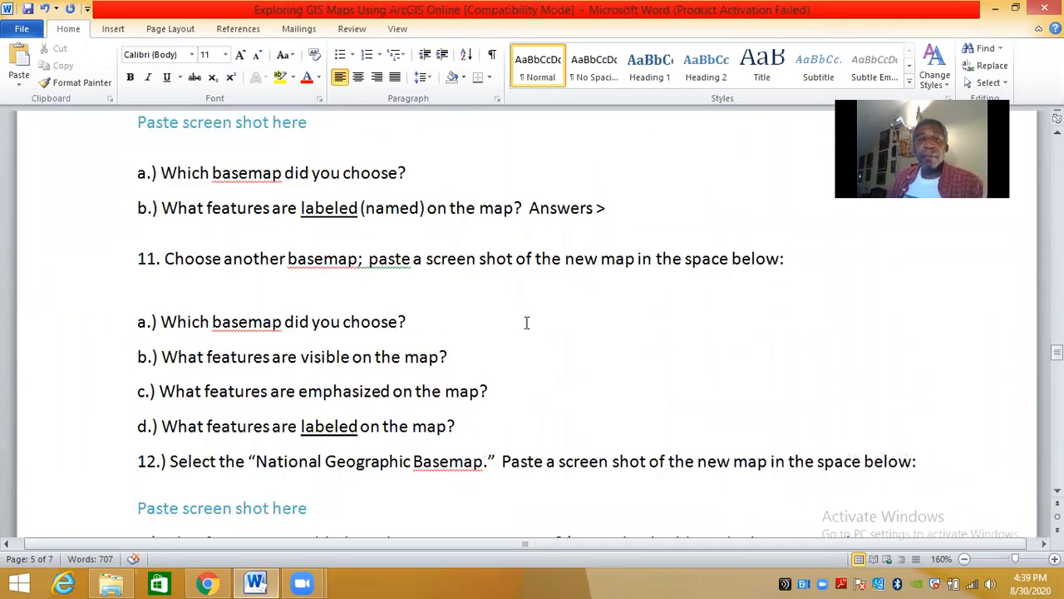
{"action": "scroll", "coordinate": [526, 322], "scroll_direction": "down", "scroll_amount": 2}
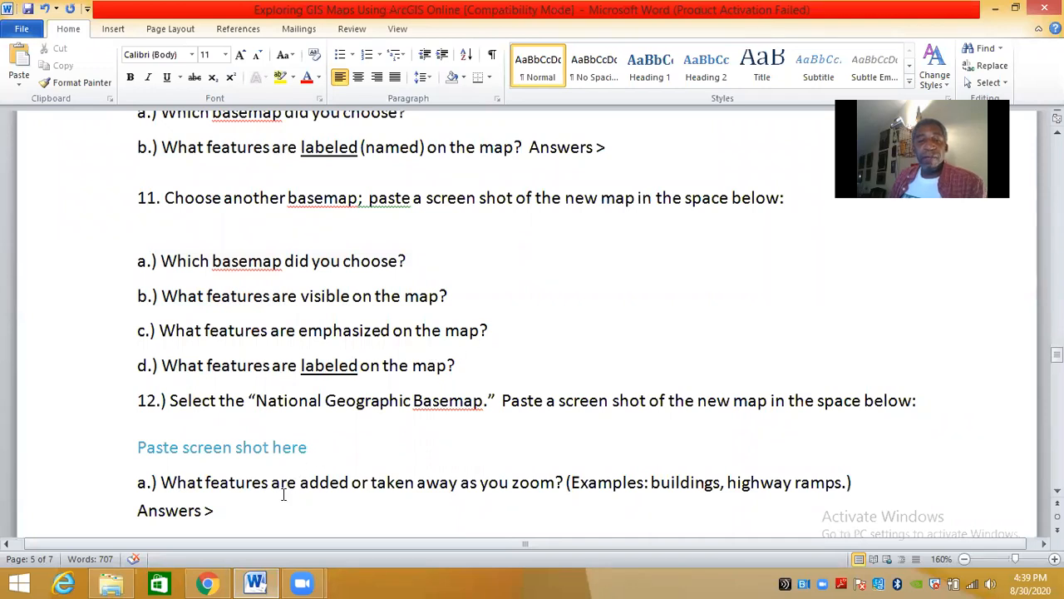
- Return to the ArcGIS map in Chrome and change the basemap to Topographic
{"action": "left_click", "coordinate": [206, 583]}
{"action": "left_click", "coordinate": [196, 121]}
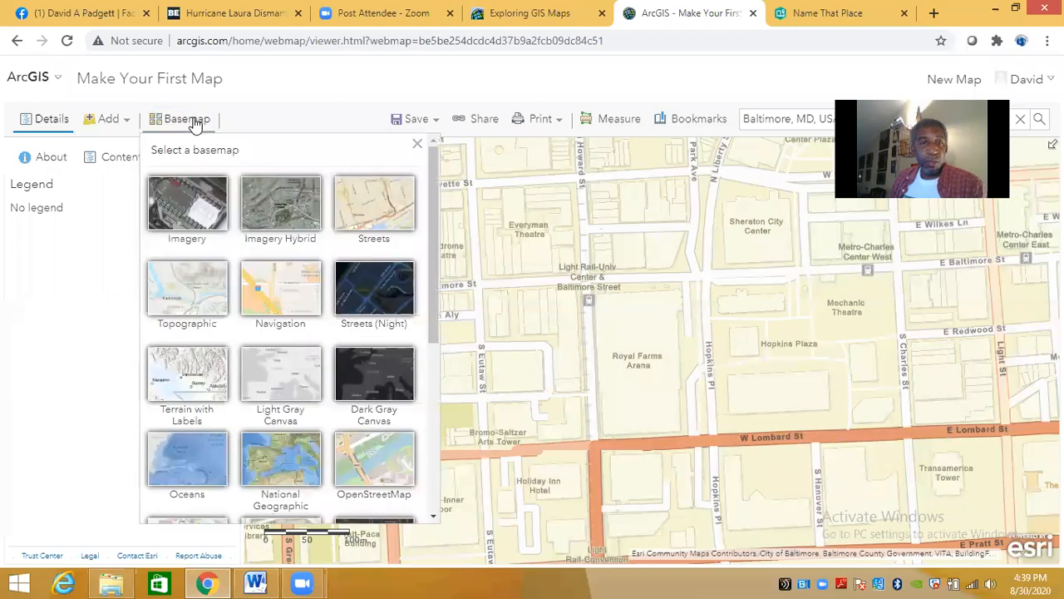
{"action": "left_click", "coordinate": [193, 284]}
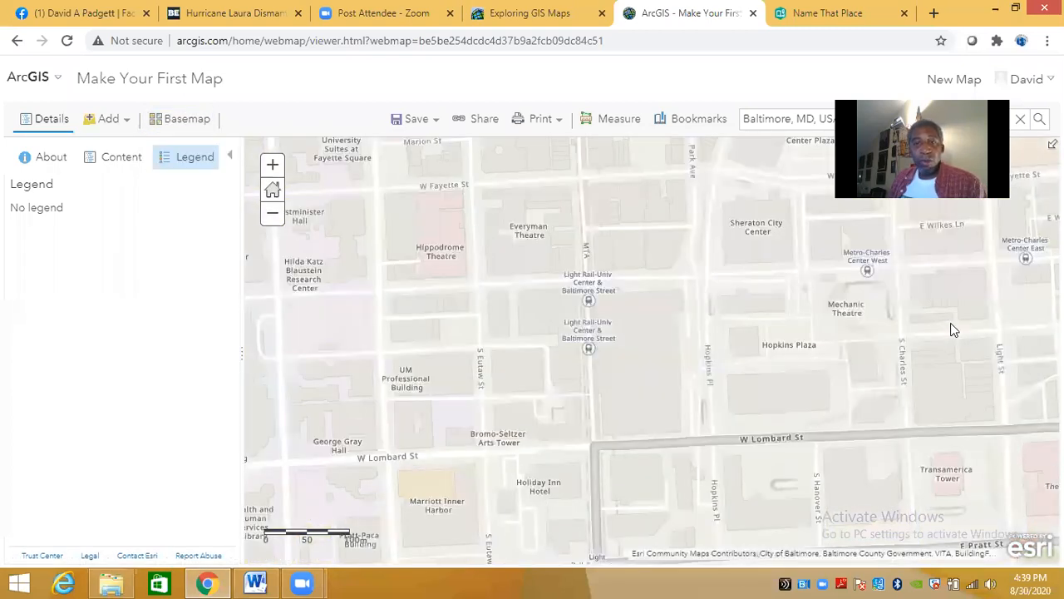
- Examine how the Topographic basemap shows the Inner Harbor and South Baltimore at progressively smaller scales
{"action": "left_click", "coordinate": [273, 213]}
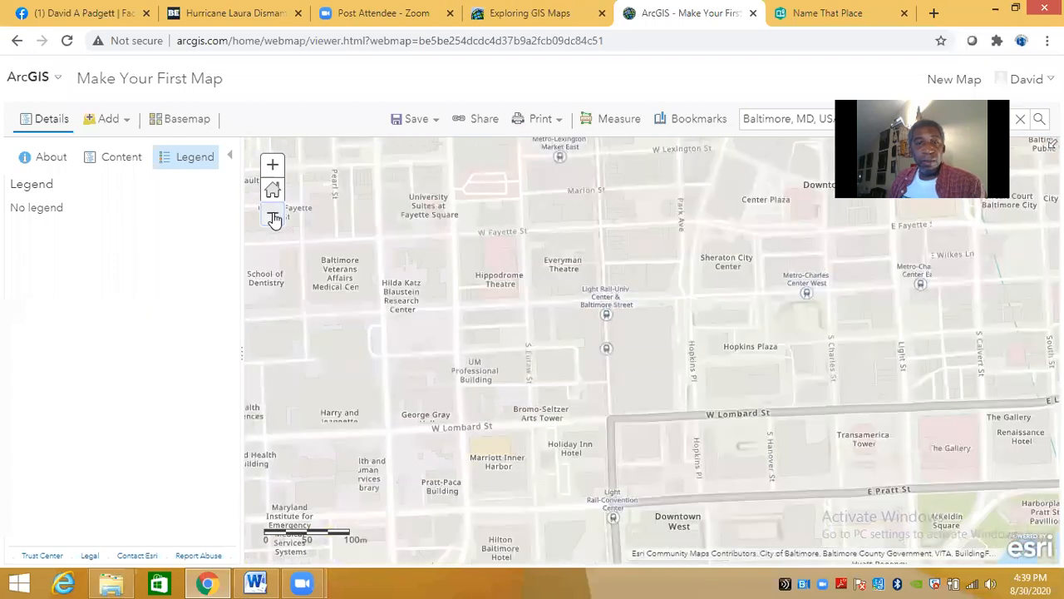
{"action": "left_click", "coordinate": [273, 214]}
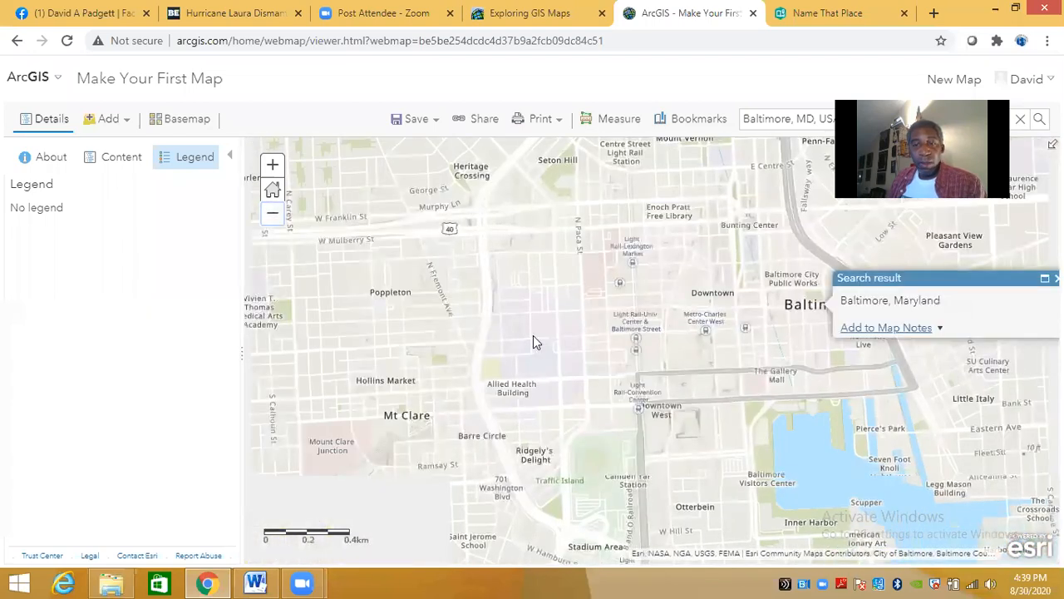
{"action": "left_click_drag", "start_coordinate": [611, 364], "coordinate": [400, 229]}
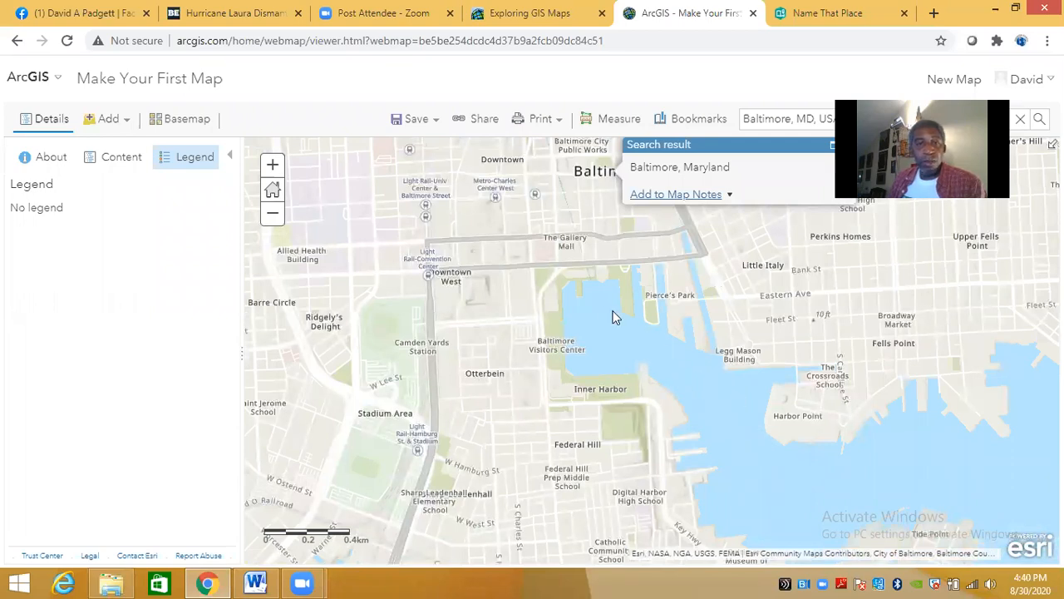
{"action": "left_click_drag", "start_coordinate": [763, 460], "coordinate": [673, 302]}
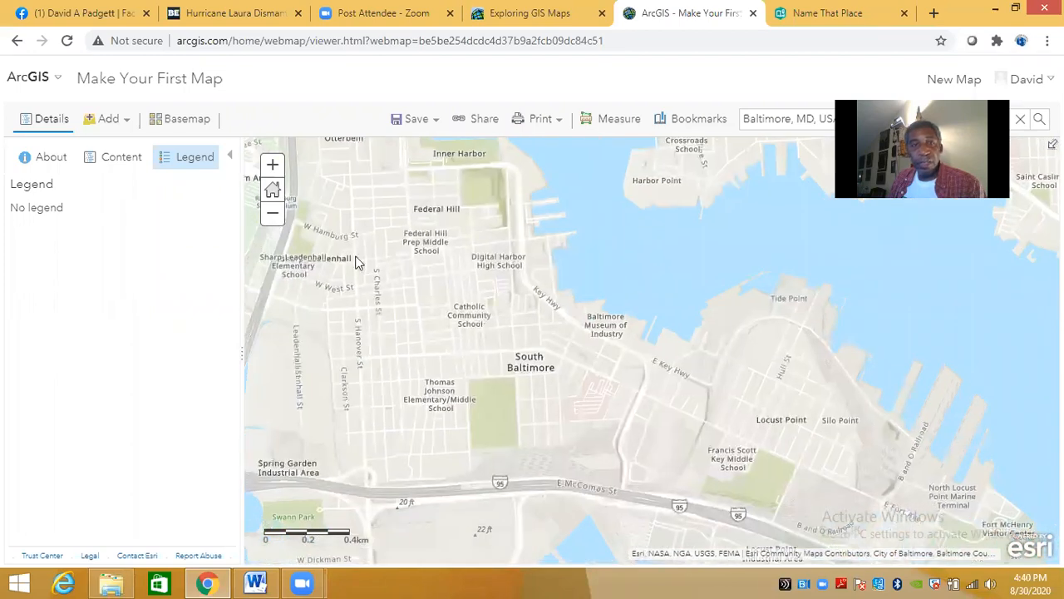
{"action": "left_click", "coordinate": [273, 213]}
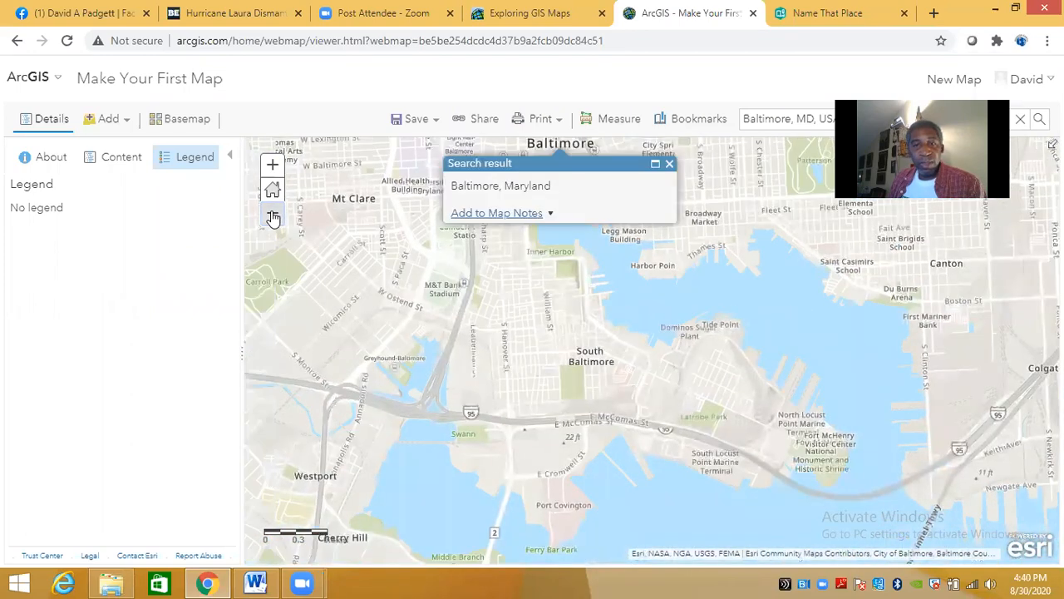
{"action": "left_click", "coordinate": [273, 217]}
{"action": "left_click", "coordinate": [273, 217]}
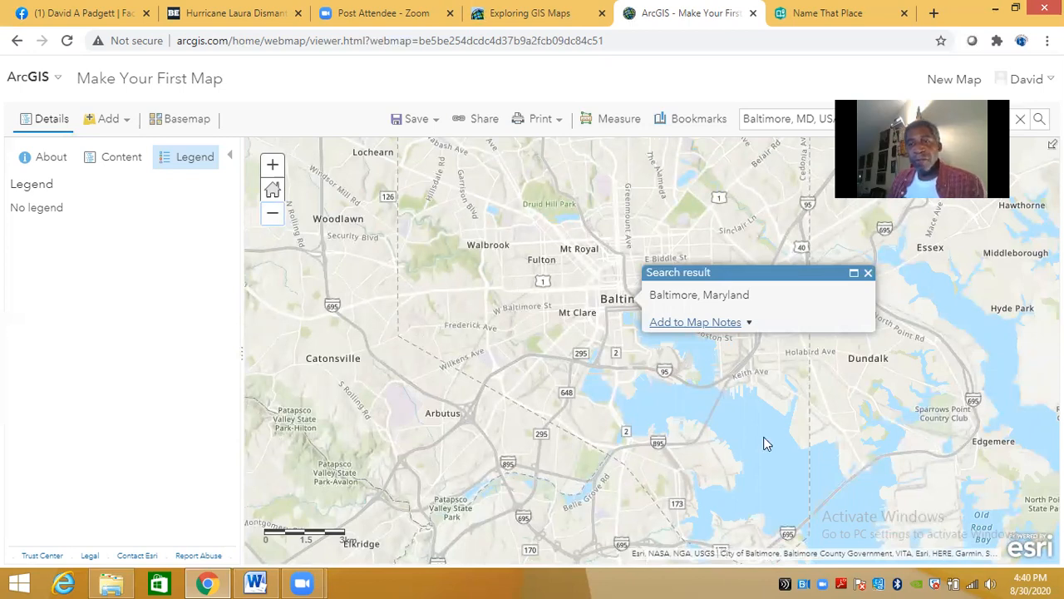
- View the wider Baltimore region on the Topographic basemap and close the Baltimore, Maryland search result popup
{"action": "left_click_drag", "start_coordinate": [638, 301], "coordinate": [467, 257]}
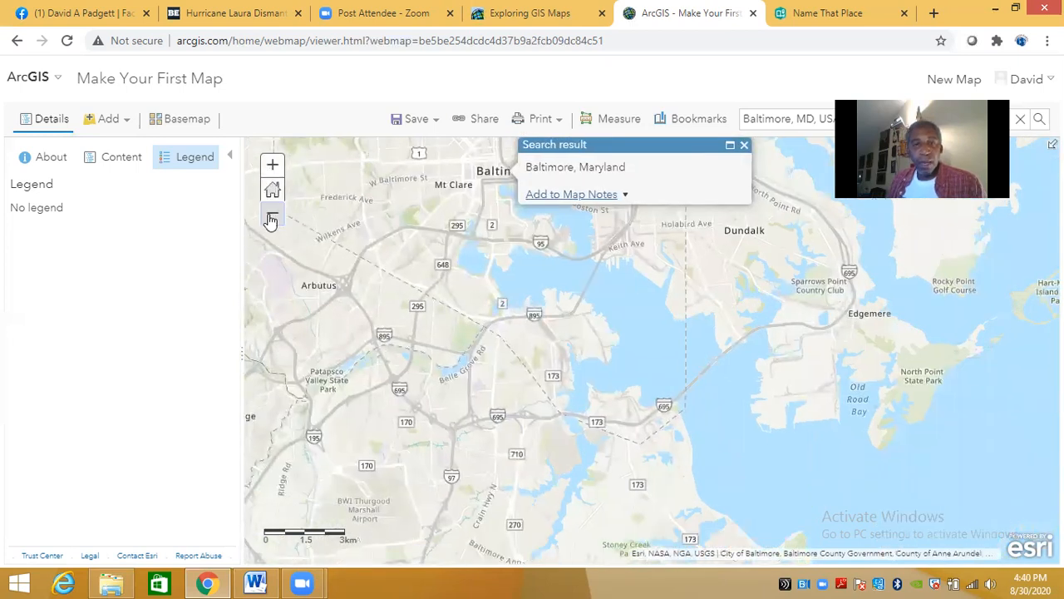
{"action": "left_click", "coordinate": [271, 219]}
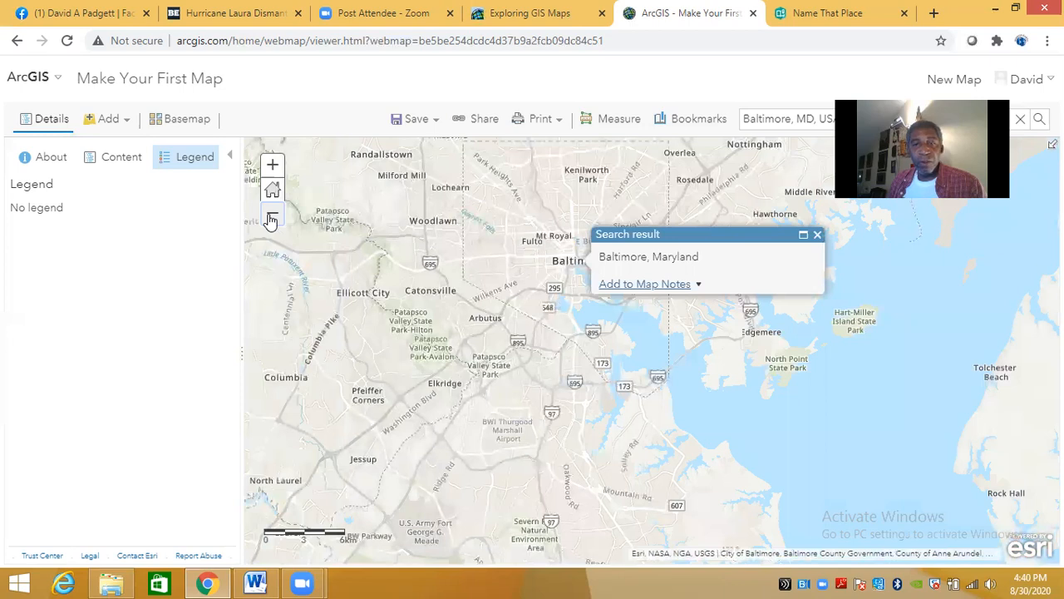
{"action": "left_click", "coordinate": [271, 218]}
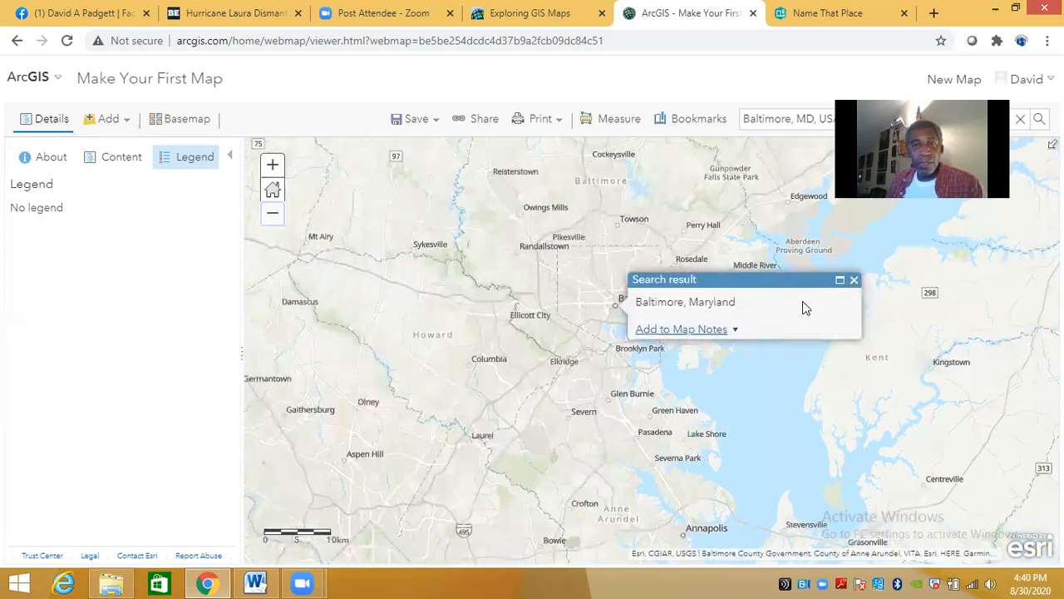
{"action": "left_click", "coordinate": [764, 345]}
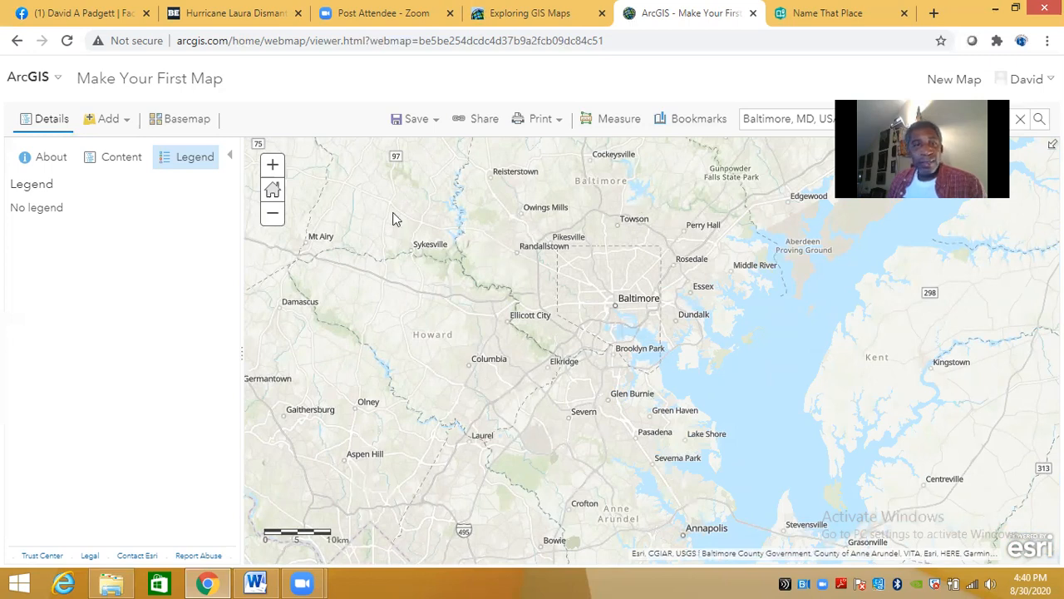
{"action": "left_click", "coordinate": [273, 165]}
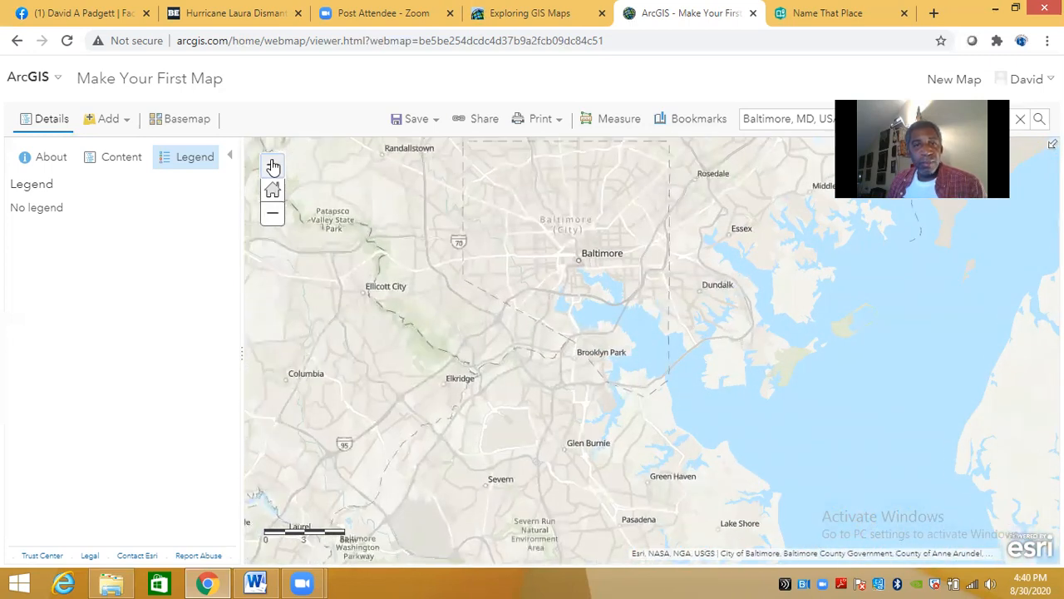
{"action": "left_click_drag", "start_coordinate": [340, 304], "coordinate": [285, 325]}
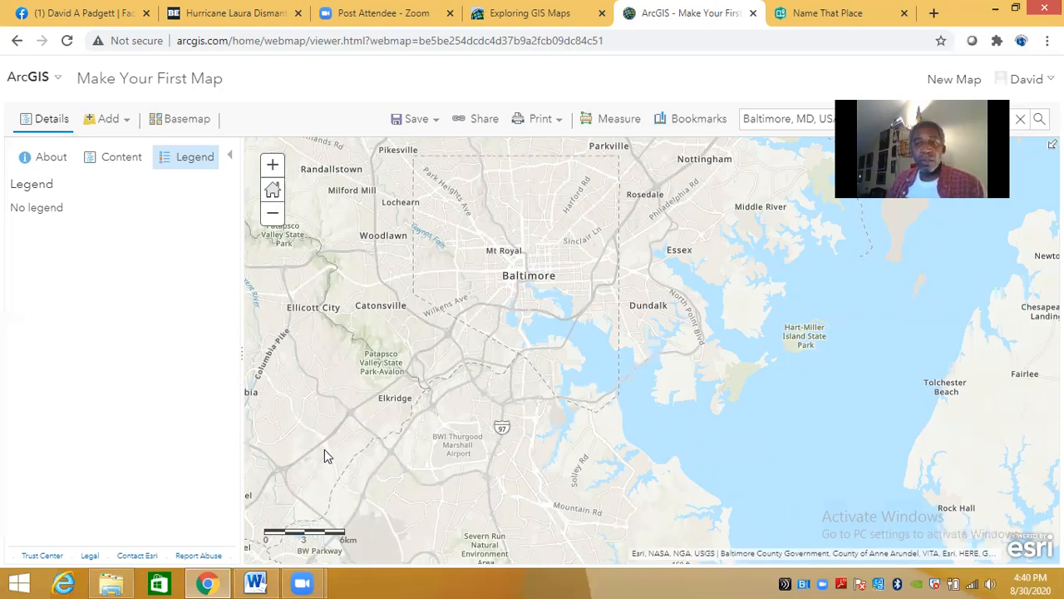
- Switch to the Word worksheet and review the basemap, visible-feature, label and zoom questions in items 9 to 12
{"action": "left_click", "coordinate": [256, 582]}
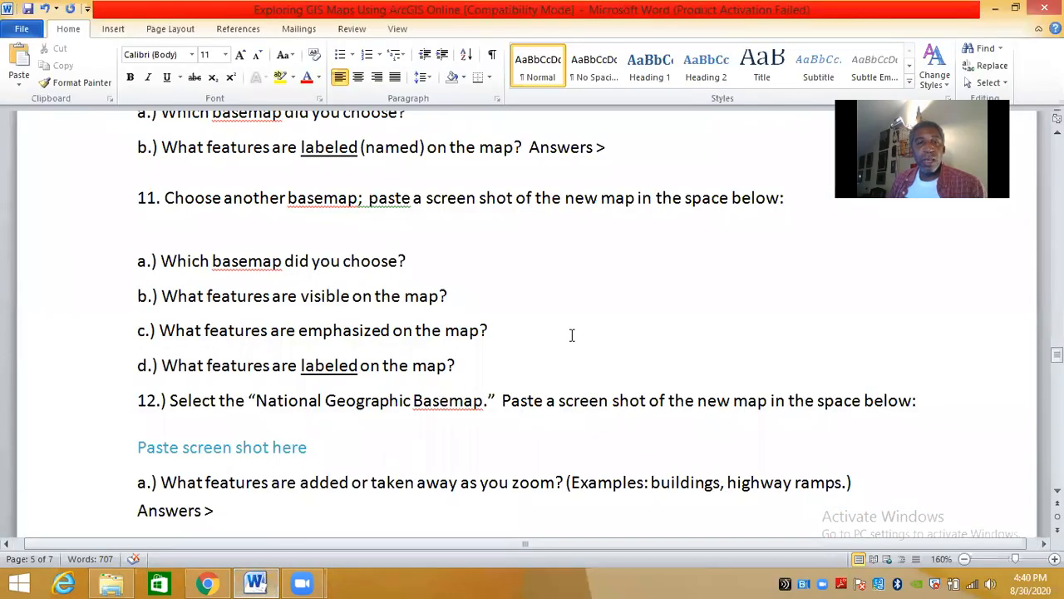
{"action": "scroll", "coordinate": [571, 335], "scroll_direction": "down", "scroll_amount": 2}
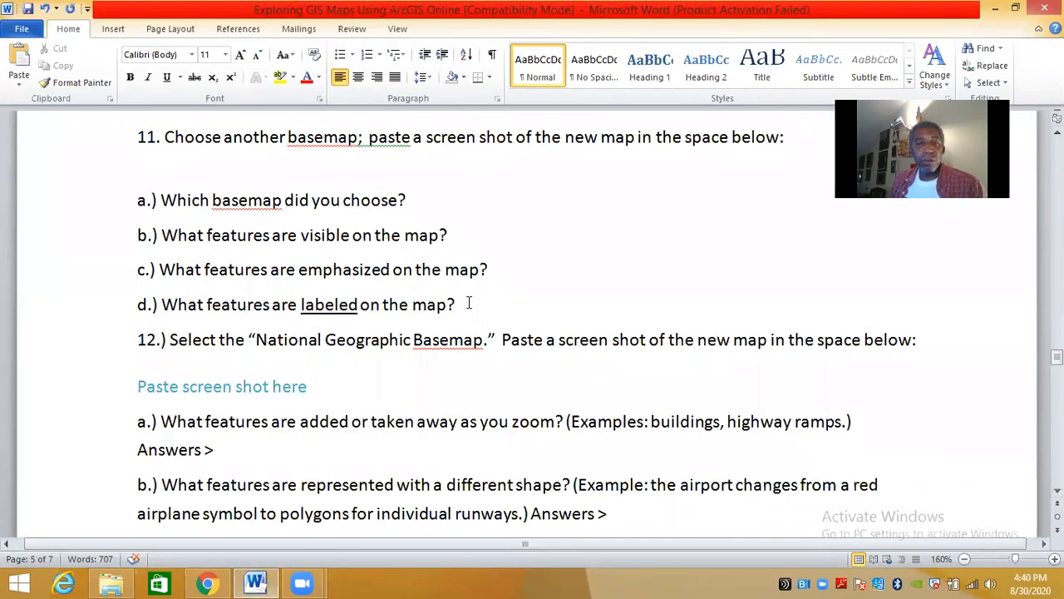
{"action": "scroll", "coordinate": [559, 394], "scroll_direction": "down", "scroll_amount": 2}
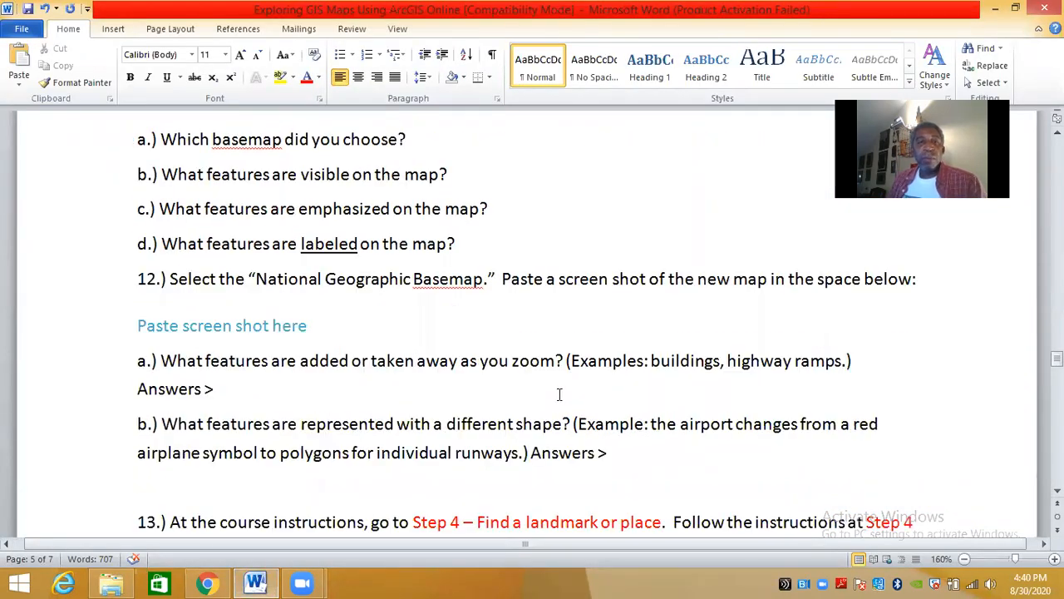
{"action": "scroll", "coordinate": [560, 394], "scroll_direction": "up", "scroll_amount": 7}
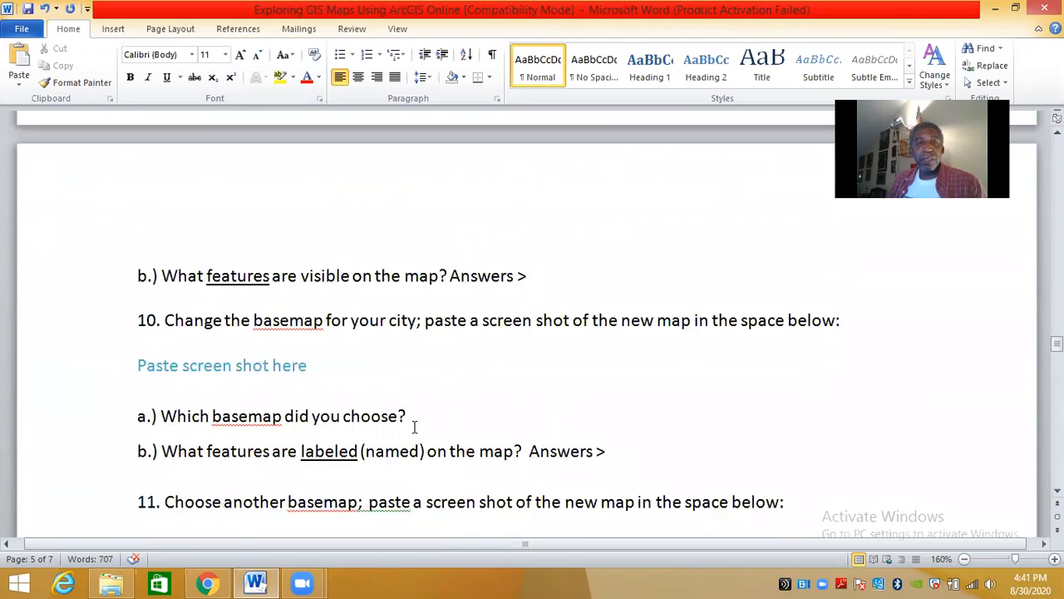
{"action": "scroll", "coordinate": [490, 425], "scroll_direction": "down", "scroll_amount": 8}
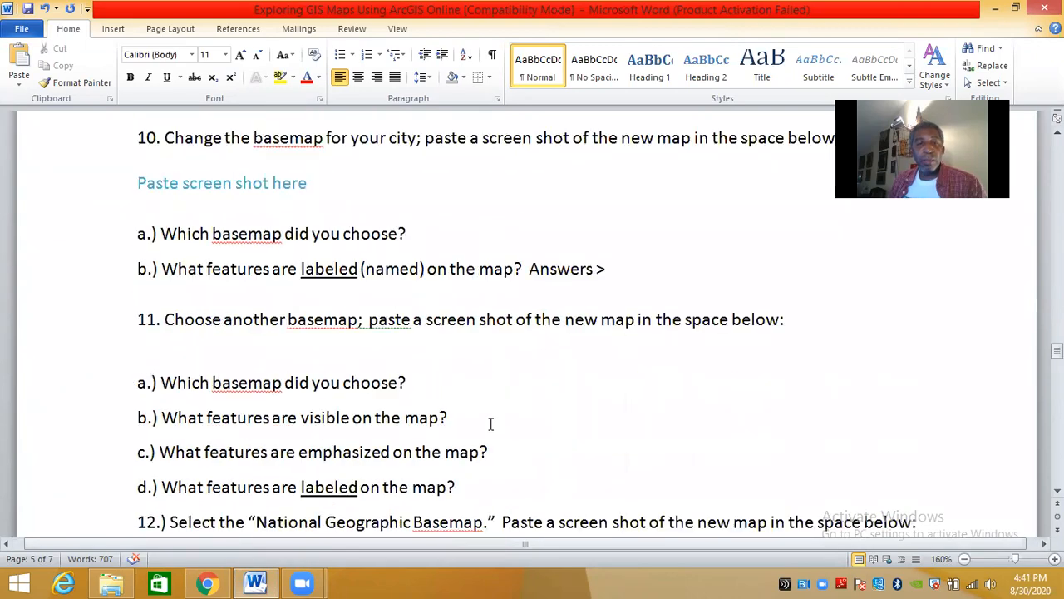
{"action": "scroll", "coordinate": [491, 425], "scroll_direction": "down", "scroll_amount": 4}
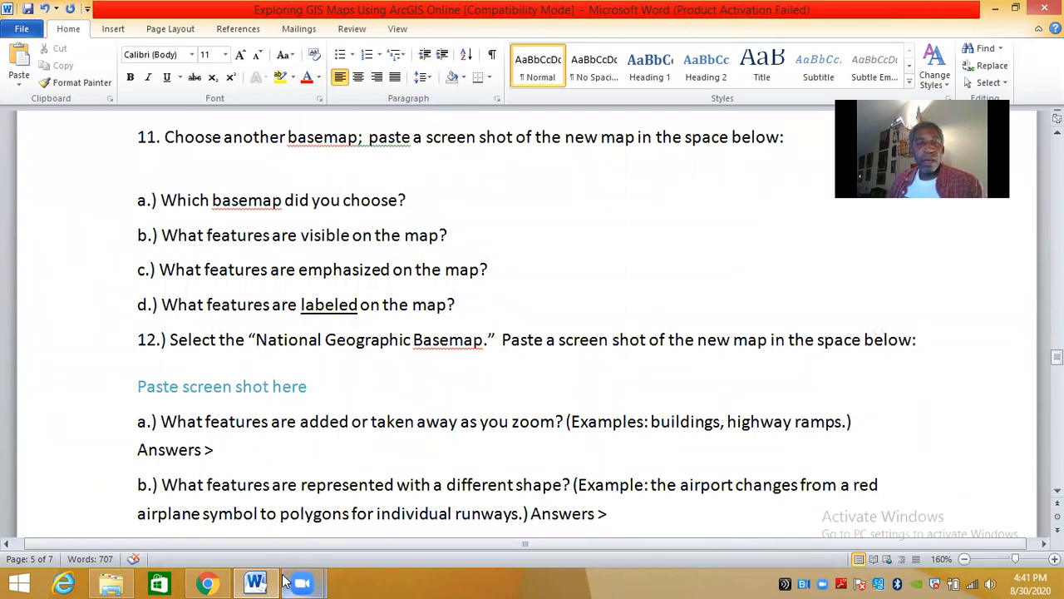
- Open the Exploring GIS Maps course page in Chrome and read the exercise instructions for viewing a city on different basemaps
{"action": "mouse_move", "coordinate": [210, 582]}
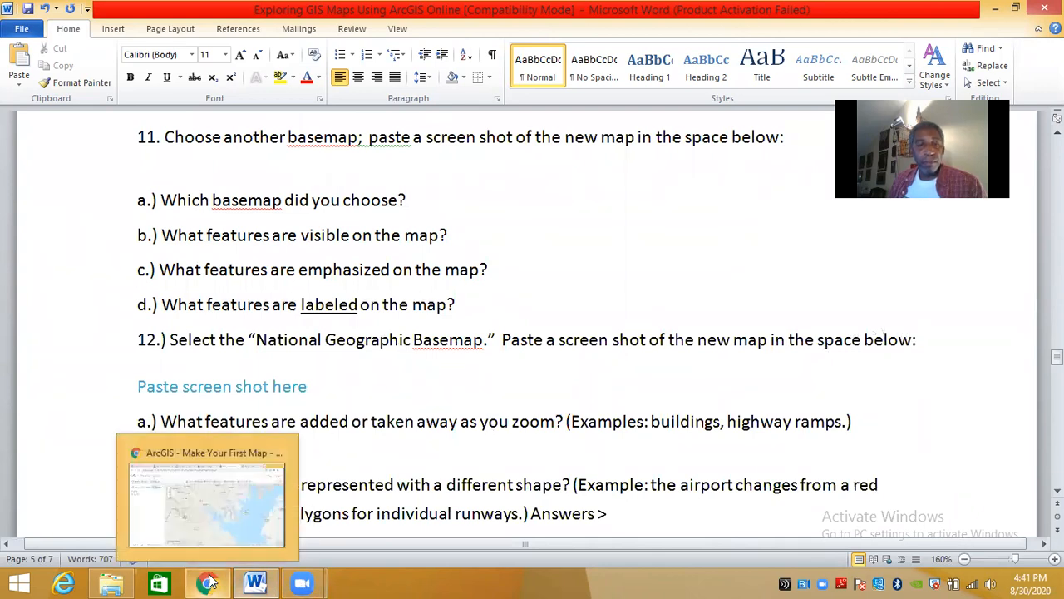
{"action": "left_click", "coordinate": [237, 516]}
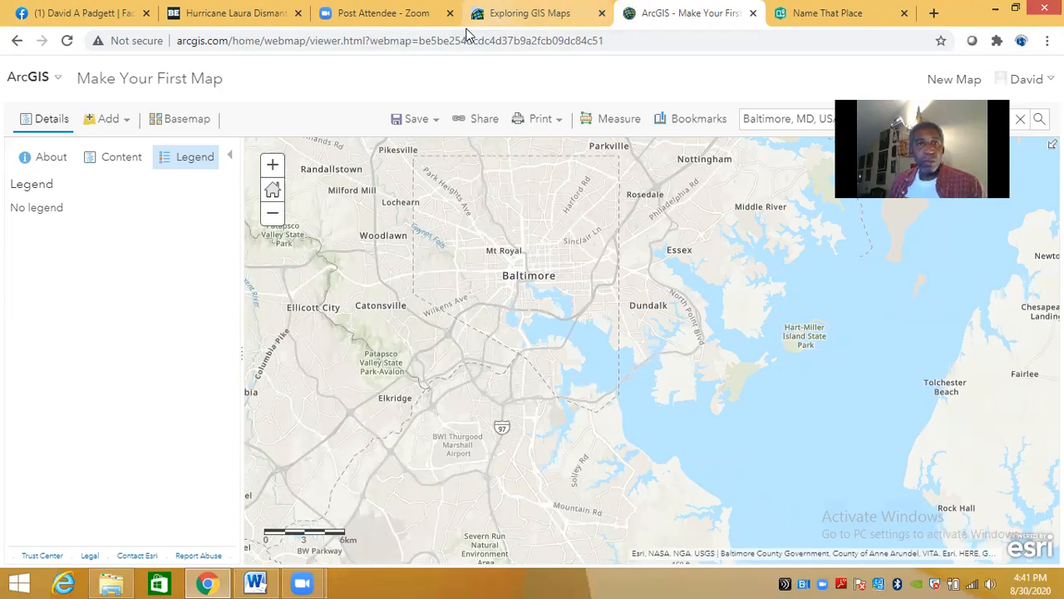
{"action": "left_click", "coordinate": [499, 13]}
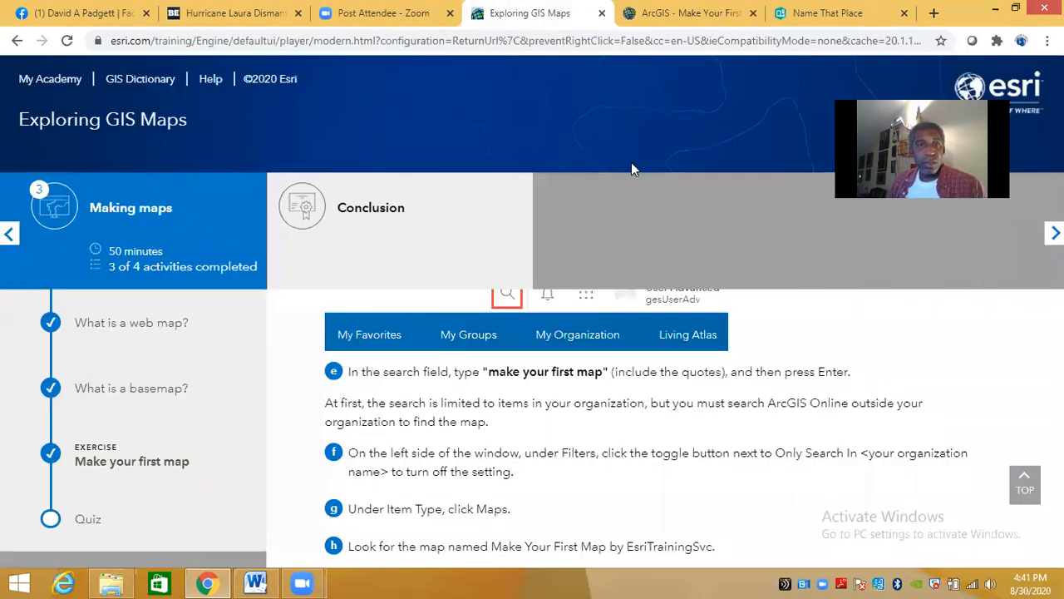
{"action": "scroll", "coordinate": [637, 418], "scroll_direction": "down", "scroll_amount": 2}
{"action": "scroll", "coordinate": [686, 429], "scroll_direction": "down", "scroll_amount": 5}
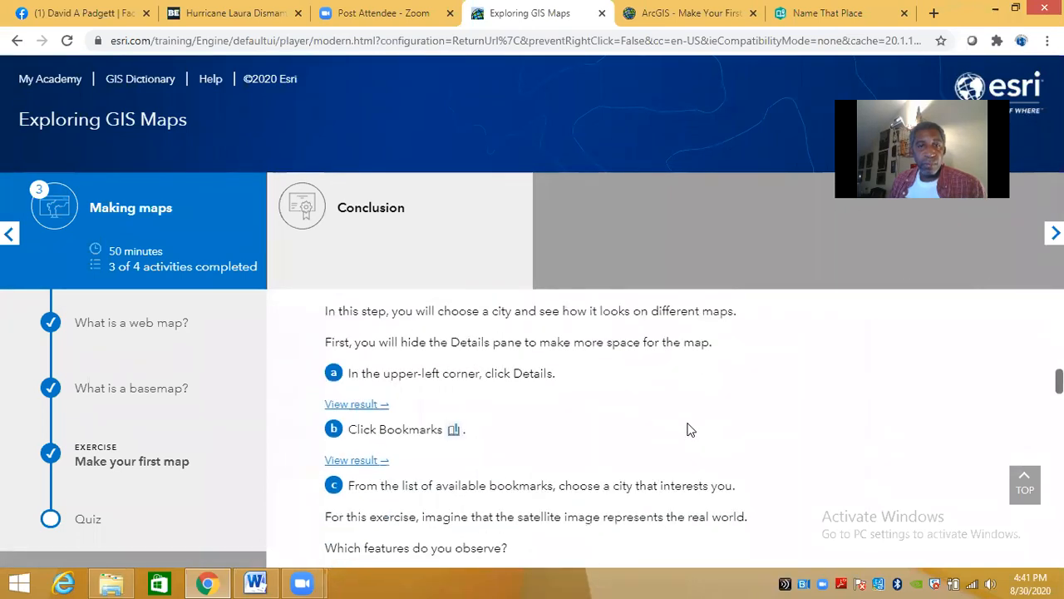
{"action": "scroll", "coordinate": [686, 429], "scroll_direction": "down", "scroll_amount": 2}
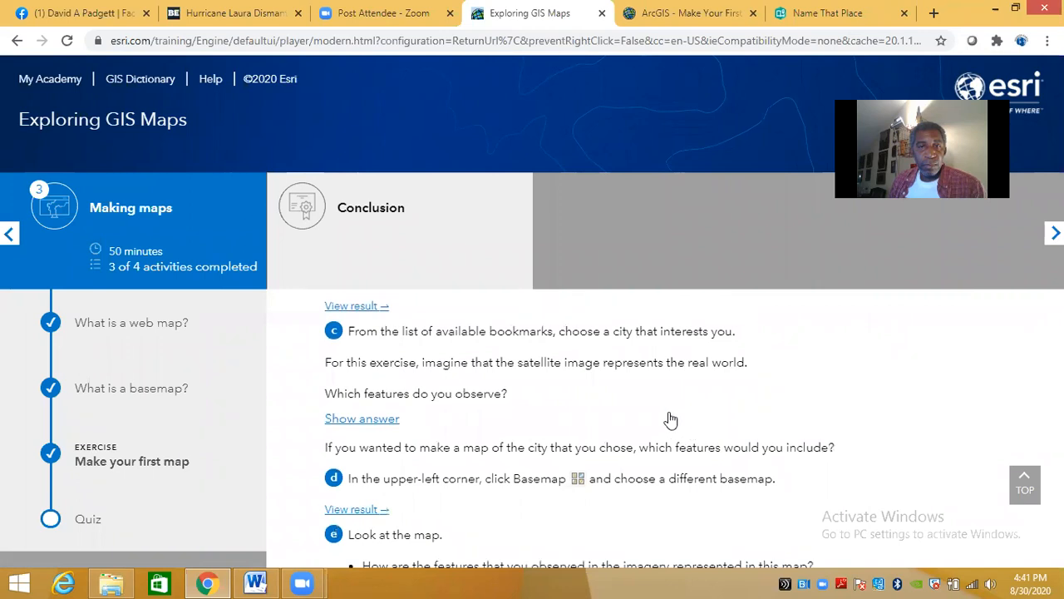
{"action": "scroll", "coordinate": [688, 429], "scroll_direction": "down", "scroll_amount": 3}
{"action": "scroll", "coordinate": [672, 419], "scroll_direction": "down", "scroll_amount": 1}
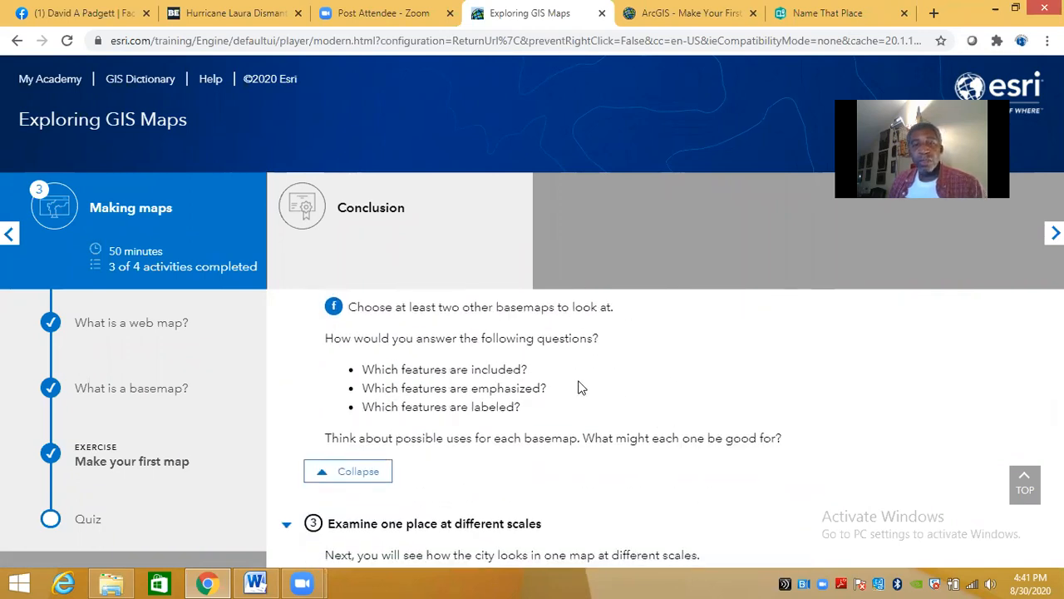
- Read course step 3, Examine one place at different scales, and find step 4, Find a landmark or place
{"action": "scroll", "coordinate": [581, 387], "scroll_direction": "down", "scroll_amount": 1}
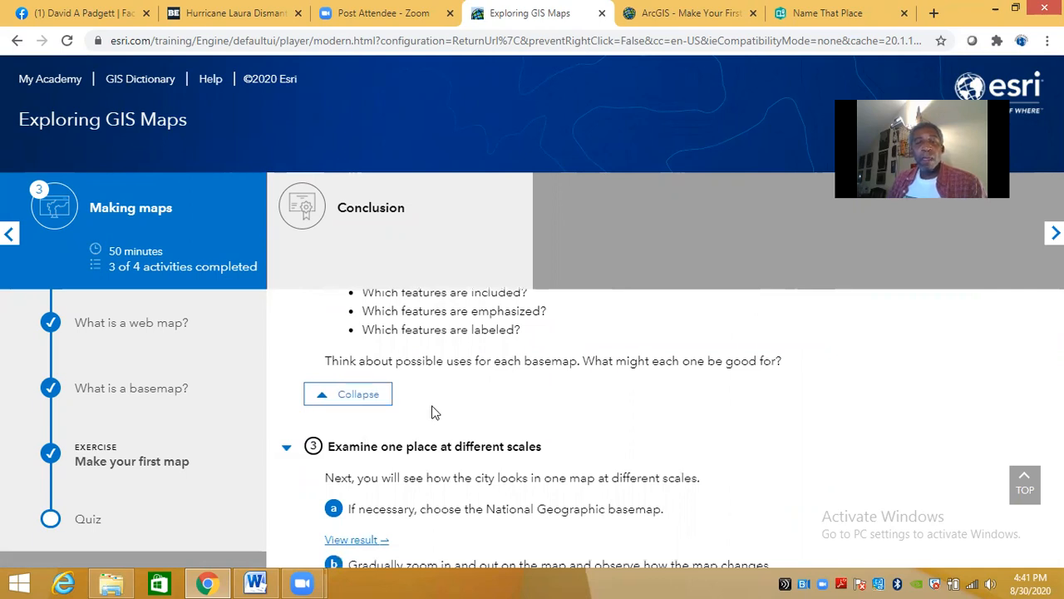
{"action": "scroll", "coordinate": [432, 412], "scroll_direction": "down", "scroll_amount": 2}
{"action": "scroll", "coordinate": [432, 411], "scroll_direction": "down", "scroll_amount": 1}
{"action": "scroll", "coordinate": [433, 411], "scroll_direction": "down", "scroll_amount": 1}
{"action": "scroll", "coordinate": [468, 408], "scroll_direction": "down", "scroll_amount": 2}
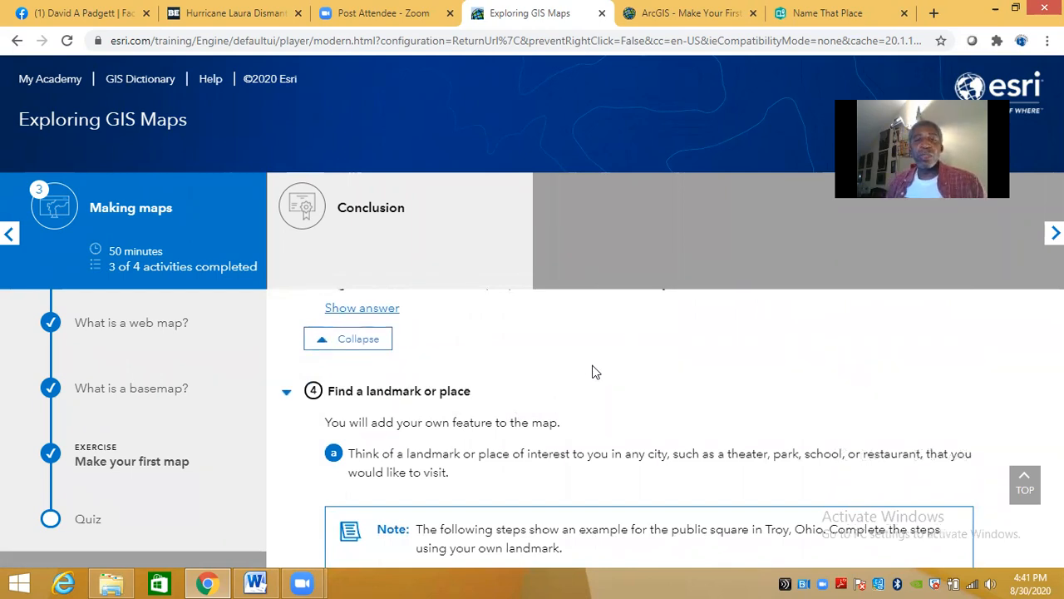
- Read course step 4, Find a landmark or place, and recheck the zoom and scale questions in step 3
{"action": "scroll", "coordinate": [594, 364], "scroll_direction": "down", "scroll_amount": 4}
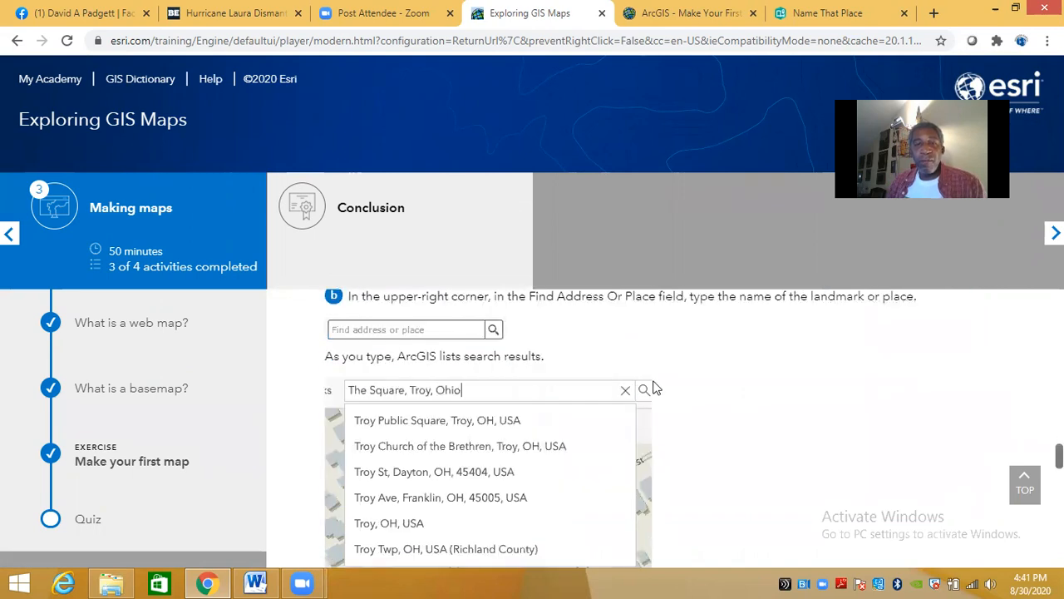
{"action": "scroll", "coordinate": [675, 387], "scroll_direction": "up", "scroll_amount": 3}
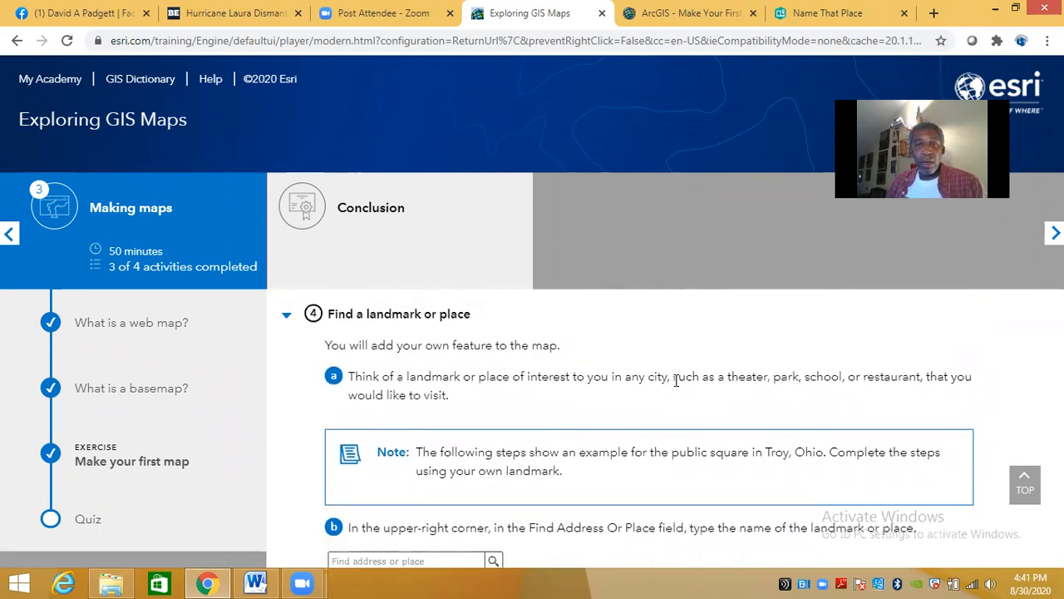
{"action": "scroll", "coordinate": [675, 387], "scroll_direction": "up", "scroll_amount": 1}
{"action": "scroll", "coordinate": [675, 388], "scroll_direction": "up", "scroll_amount": 3}
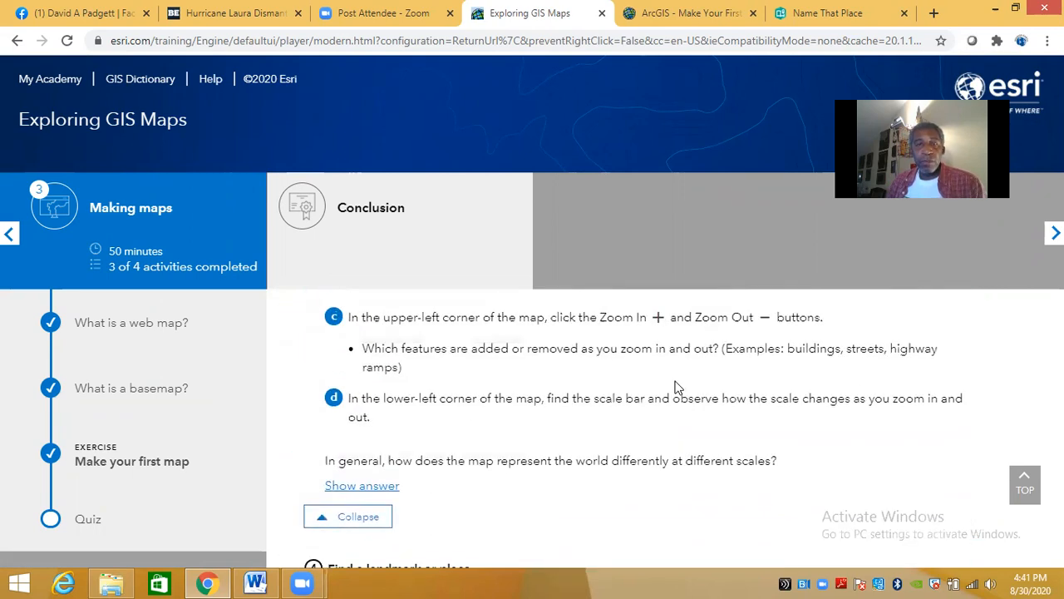
{"action": "scroll", "coordinate": [649, 391], "scroll_direction": "down", "scroll_amount": 1}
- Switch to the Word worksheet and review item 12 on the National Geographic basemap and its two zoom questions
{"action": "left_click", "coordinate": [257, 581]}
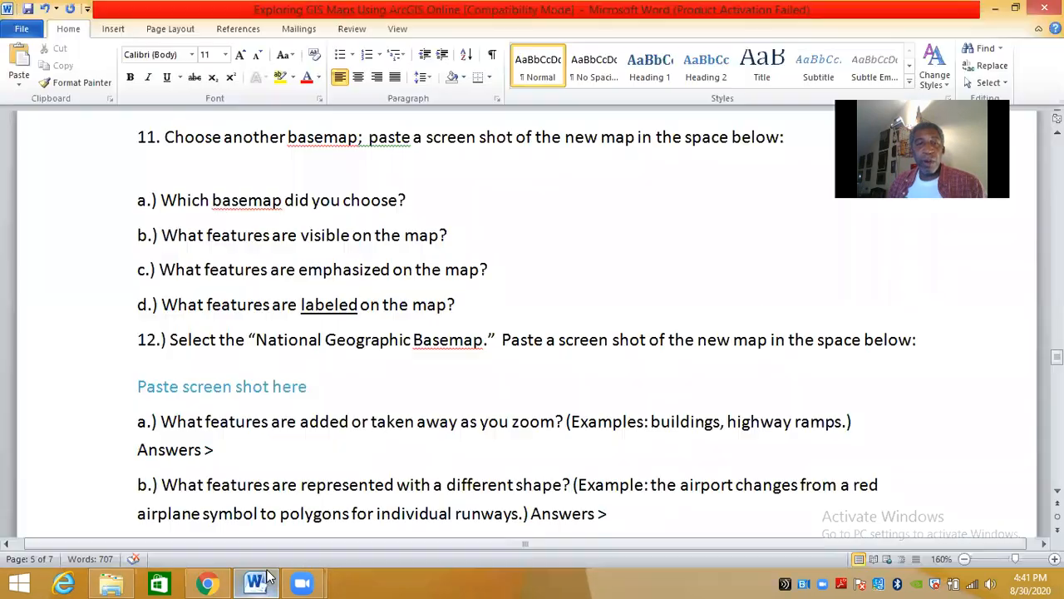
{"action": "scroll", "coordinate": [542, 380], "scroll_direction": "down", "scroll_amount": 1}
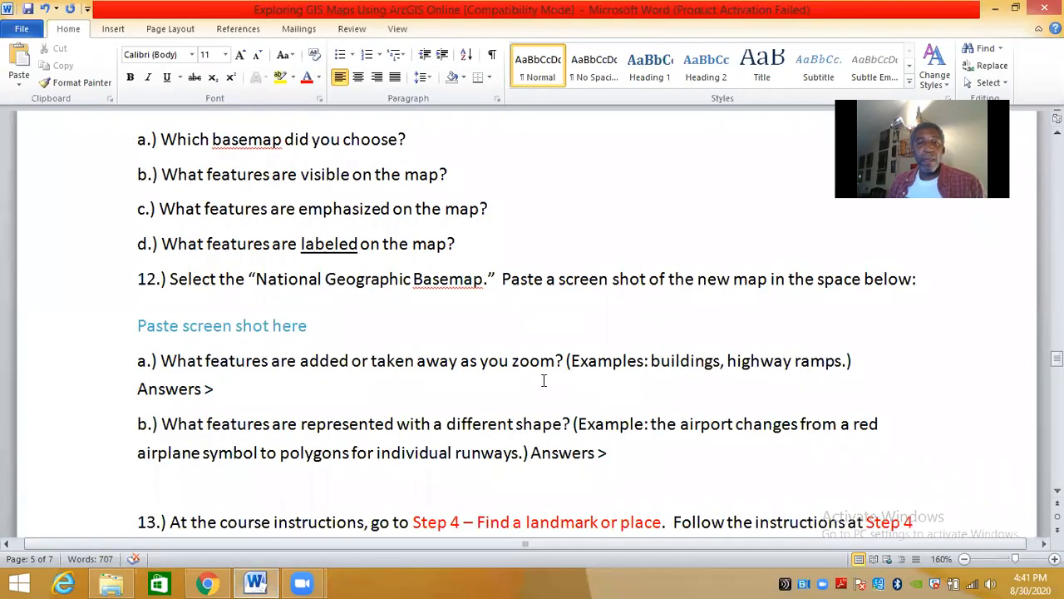
{"action": "scroll", "coordinate": [543, 380], "scroll_direction": "down", "scroll_amount": 1}
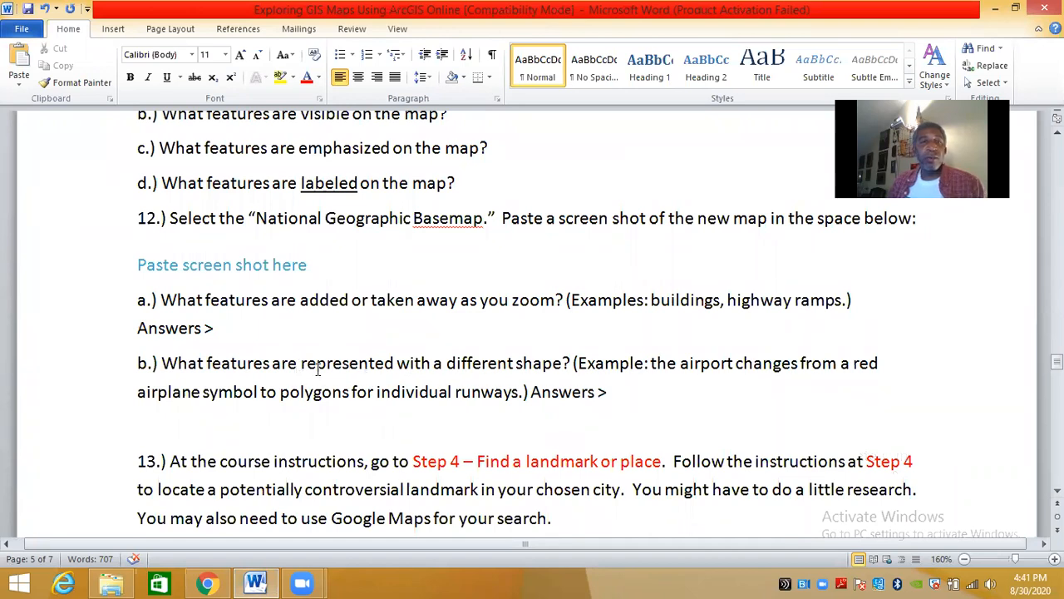
{"action": "scroll", "coordinate": [347, 371], "scroll_direction": "up", "scroll_amount": 1}
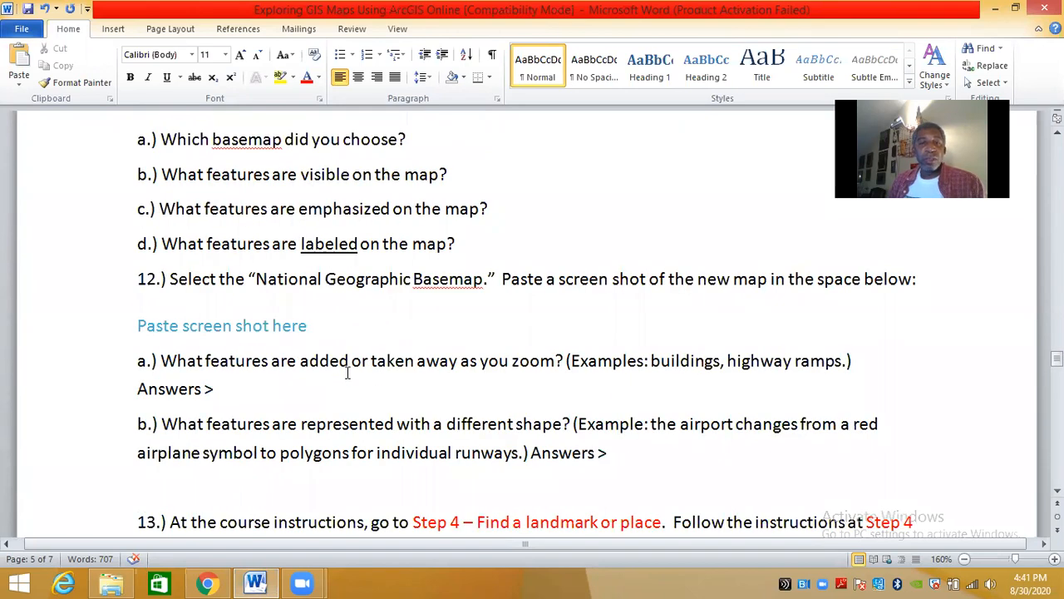
- Switch to the Make Your First Map web map in Chrome and change its basemap to National Geographic
{"action": "left_click", "coordinate": [207, 582]}
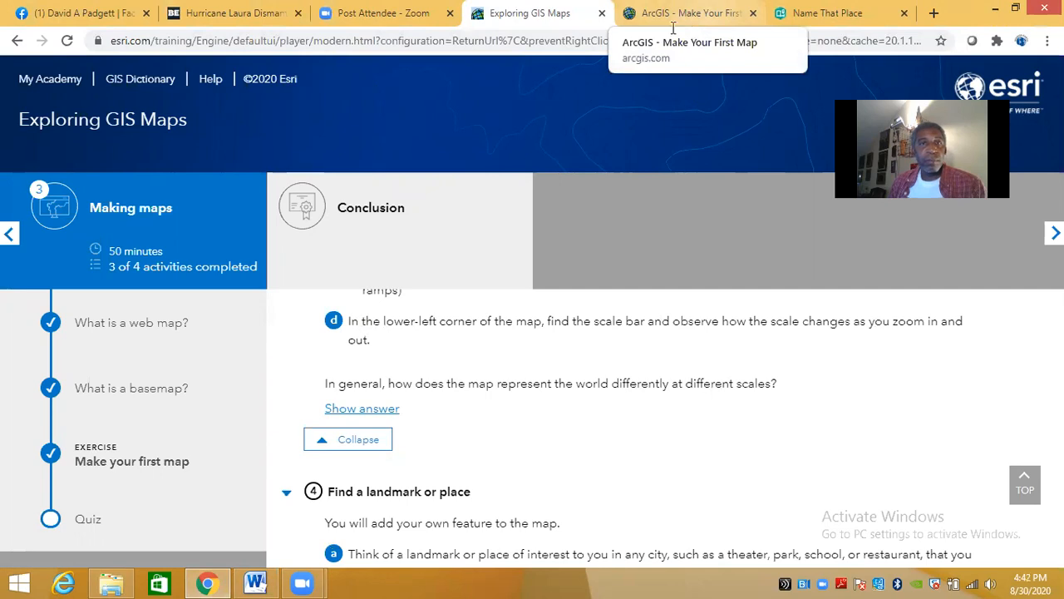
{"action": "left_click", "coordinate": [709, 14]}
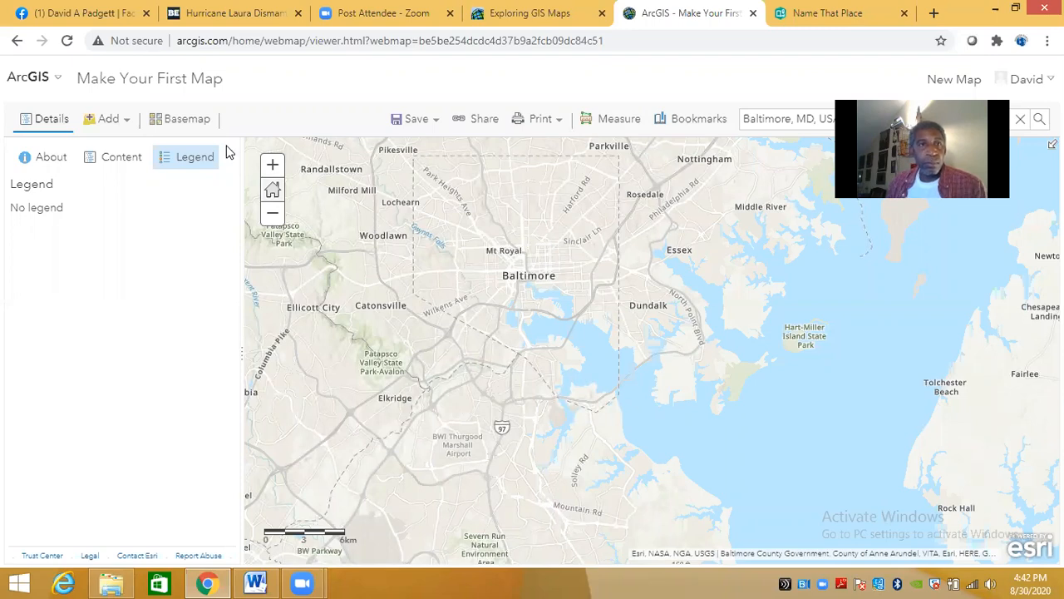
{"action": "left_click", "coordinate": [178, 123]}
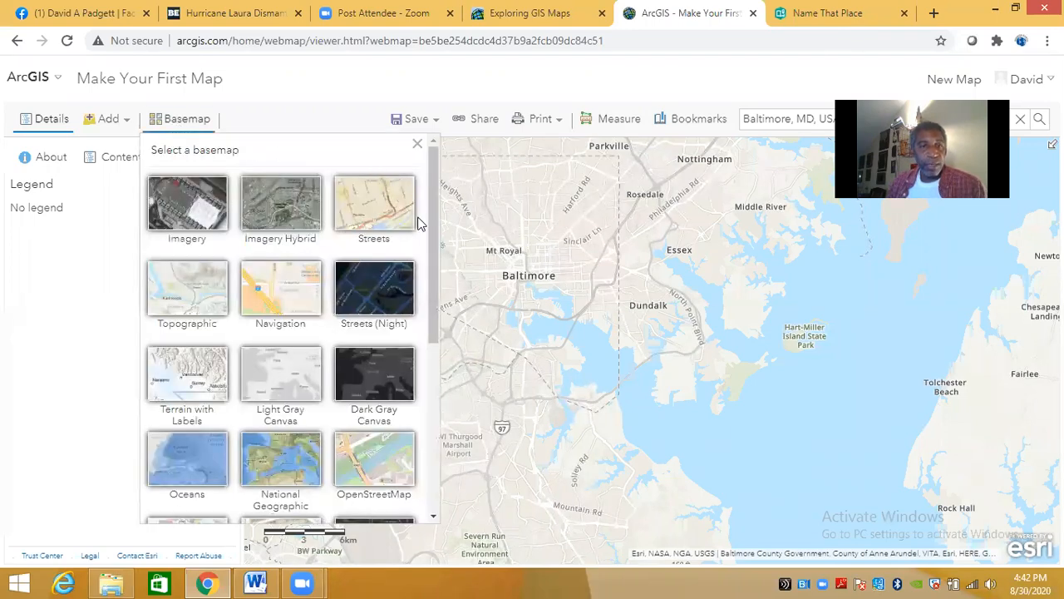
{"action": "left_click", "coordinate": [262, 457]}
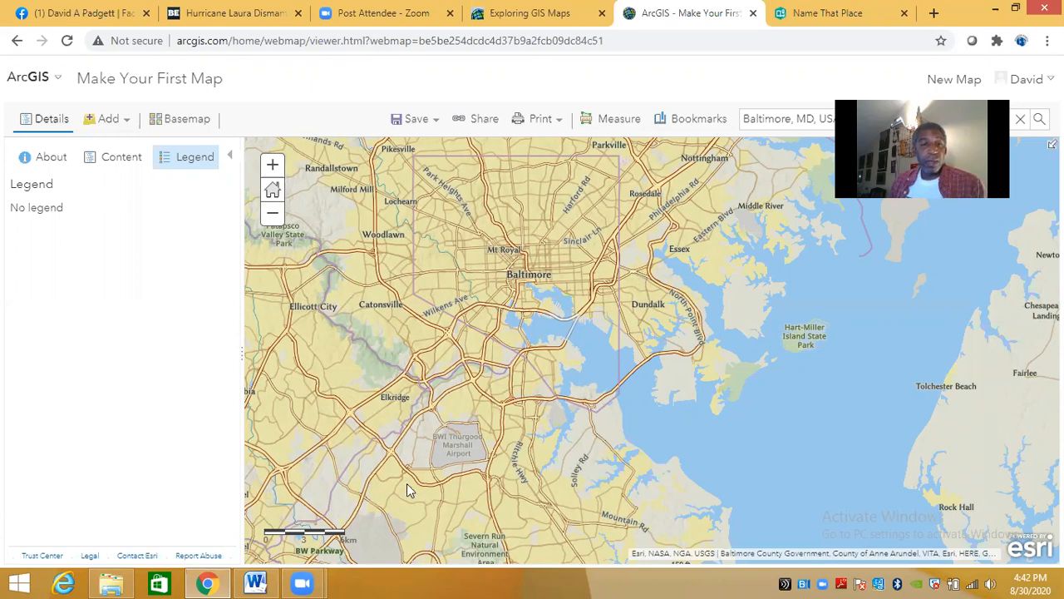
- Switch to the Word worksheet and reread questions 12a and 12b about features that change with zoom level
{"action": "left_click", "coordinate": [255, 583]}
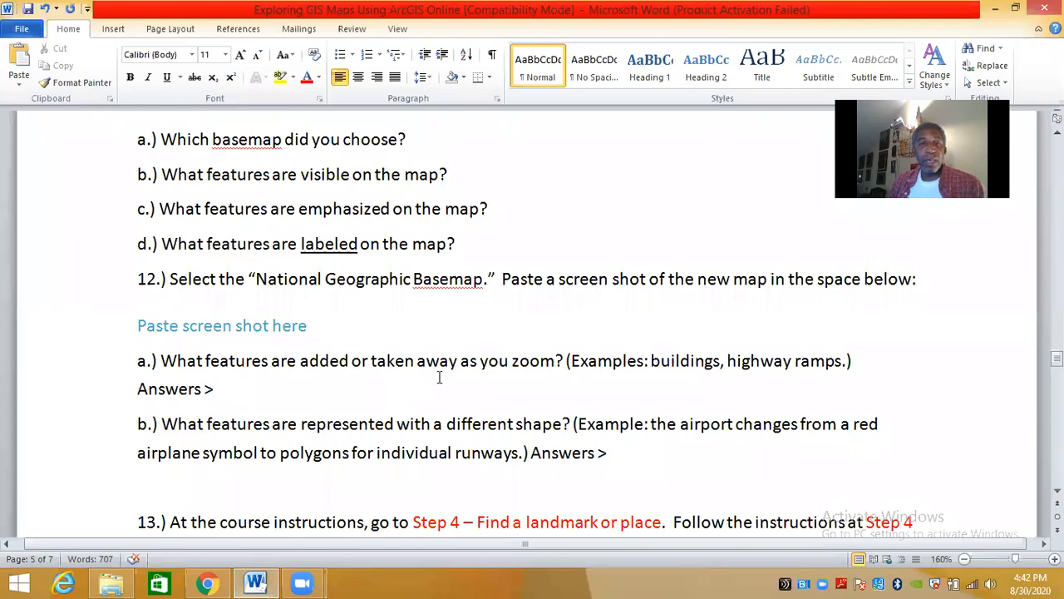
{"action": "scroll", "coordinate": [439, 377], "scroll_direction": "down", "scroll_amount": 1}
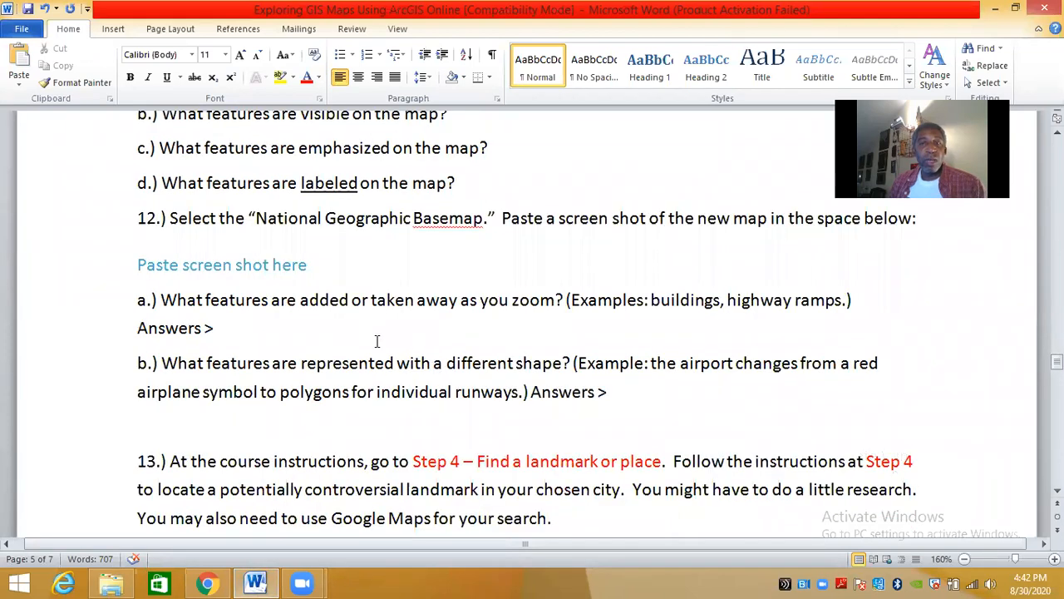
{"action": "scroll", "coordinate": [377, 341], "scroll_direction": "down", "scroll_amount": 1}
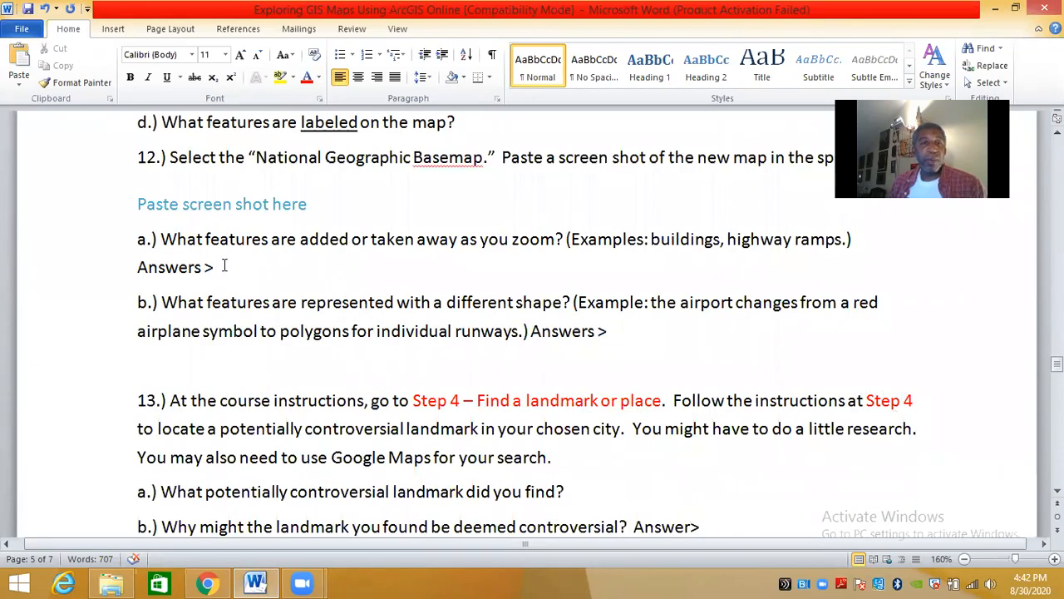
- Return to the ArcGIS map in Chrome and examine Baltimore's harbor at increasingly close scales, down to the Fort McHenry area
{"action": "left_click", "coordinate": [207, 582]}
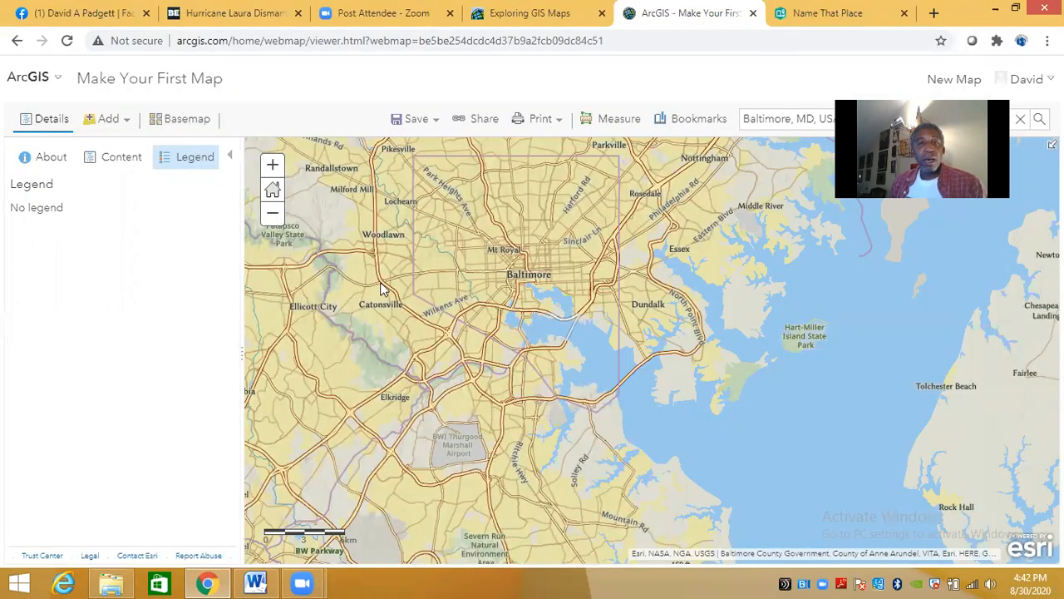
{"action": "left_click", "coordinate": [273, 168]}
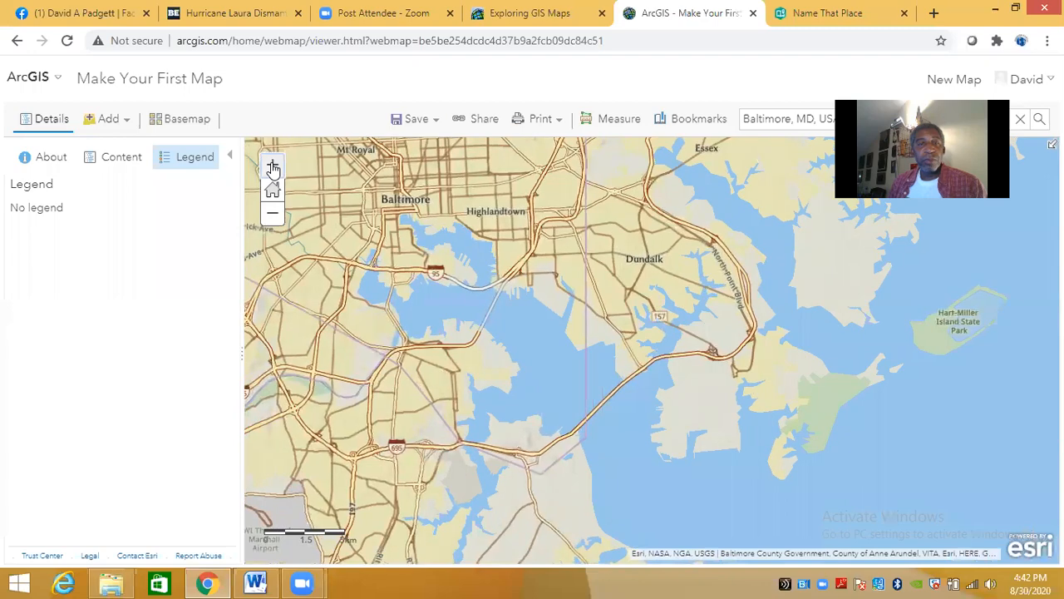
{"action": "left_click", "coordinate": [273, 166]}
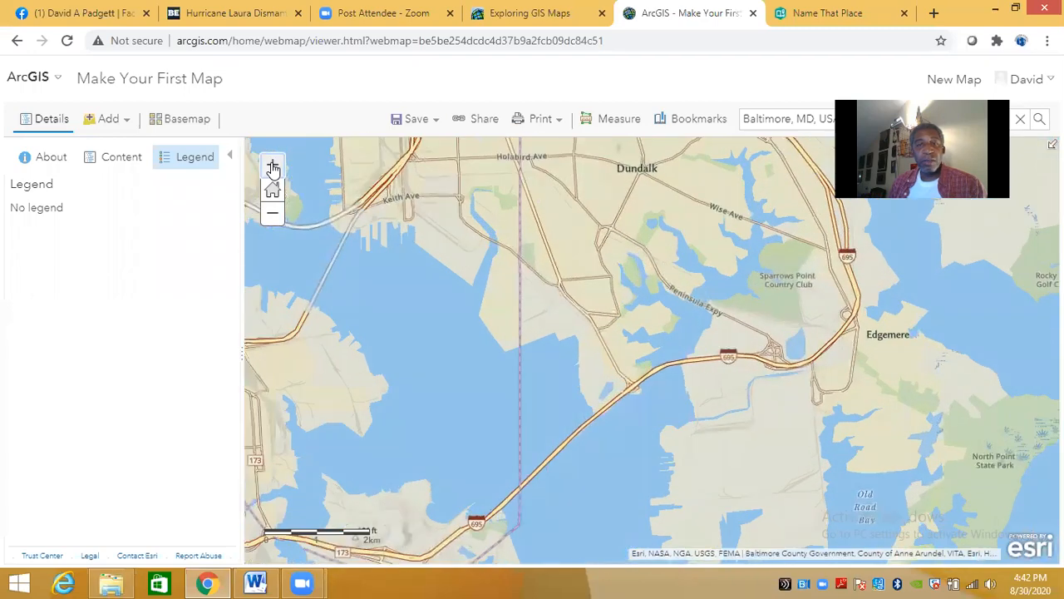
{"action": "left_click_drag", "start_coordinate": [423, 370], "coordinate": [632, 388]}
{"action": "left_click_drag", "start_coordinate": [802, 511], "coordinate": [706, 384]}
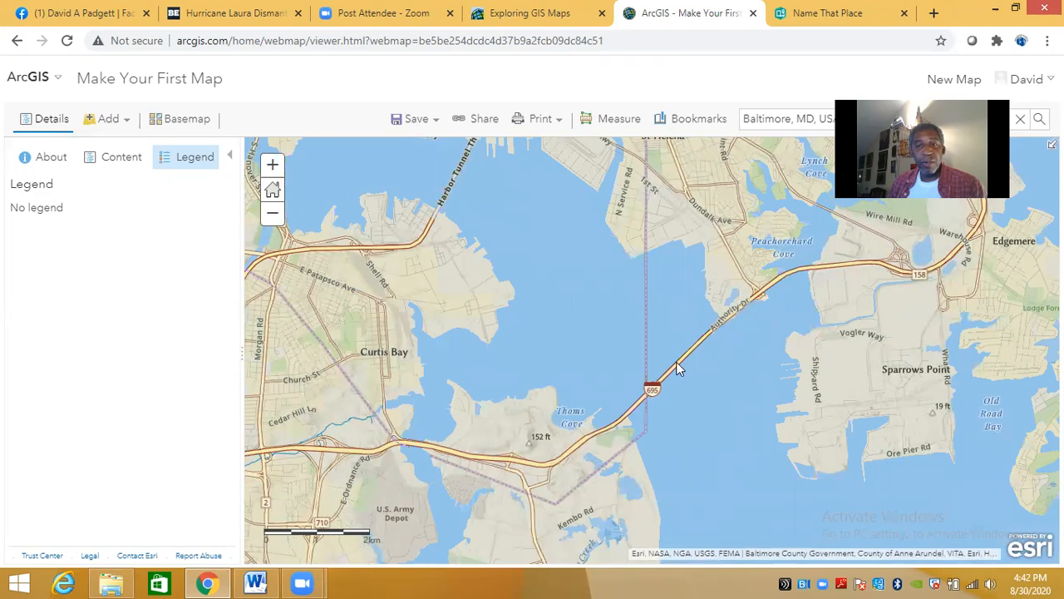
{"action": "left_click_drag", "start_coordinate": [577, 273], "coordinate": [758, 506]}
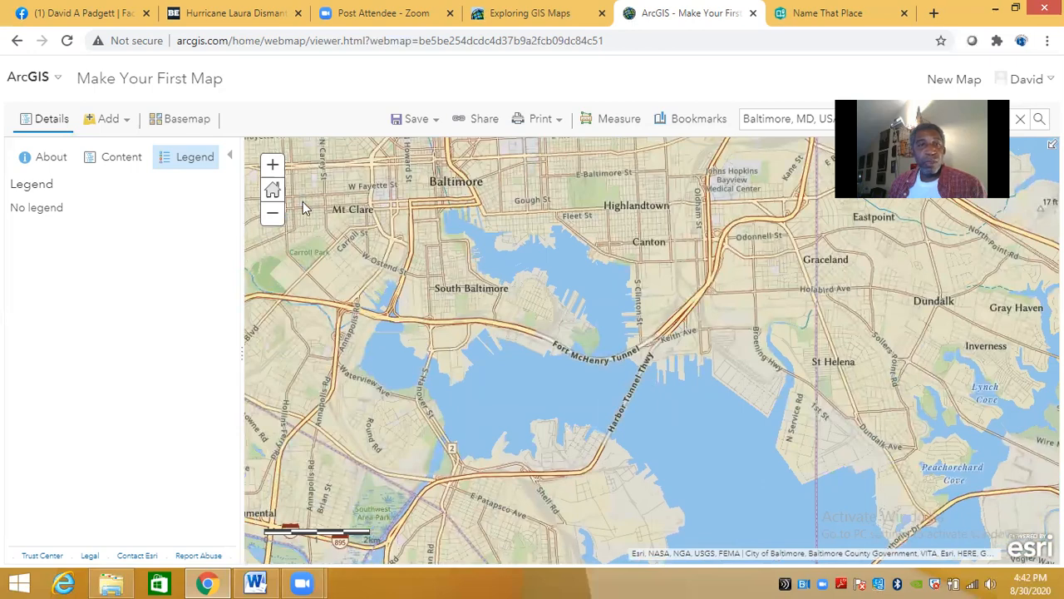
{"action": "left_click", "coordinate": [273, 164]}
{"action": "left_click", "coordinate": [273, 164]}
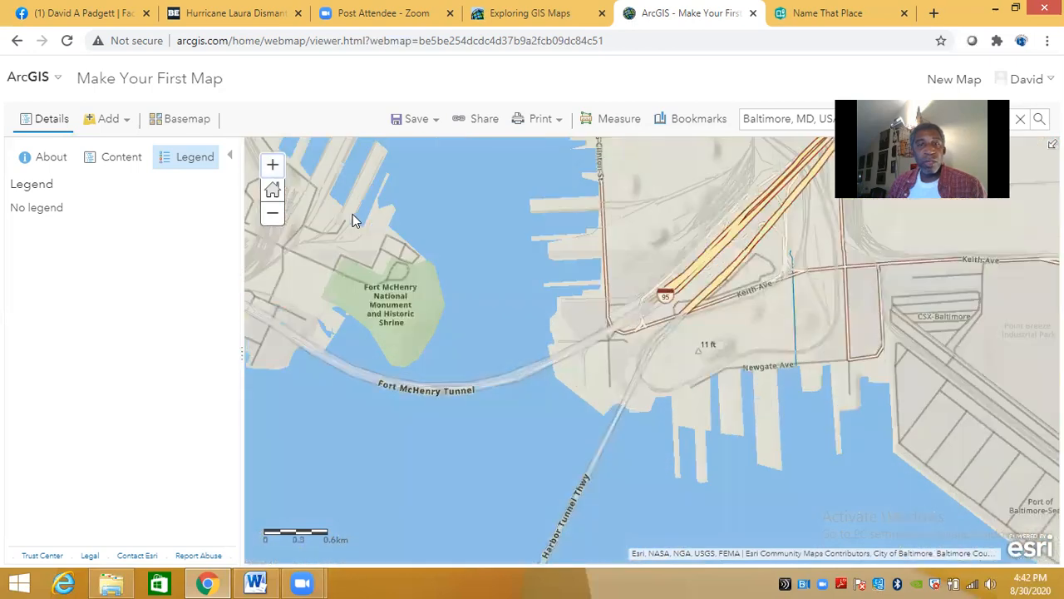
{"action": "left_click_drag", "start_coordinate": [422, 197], "coordinate": [579, 294]}
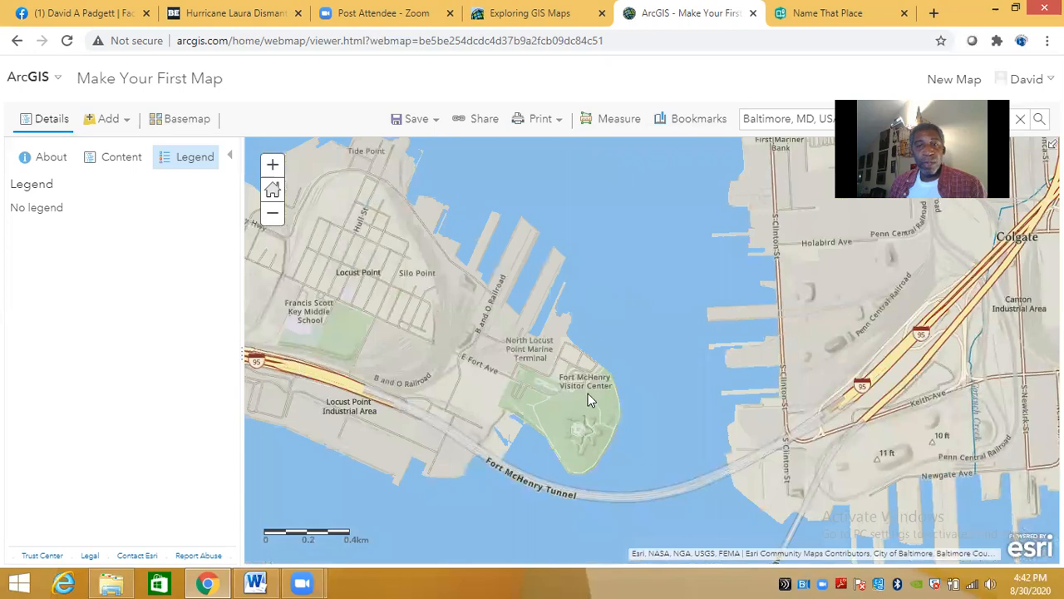
- Examine the map from South Baltimore and downtown up to the northern city boundary, ending close in on Perring Parkway Shopping Center
{"action": "left_click", "coordinate": [272, 213]}
{"action": "left_click_drag", "start_coordinate": [438, 432], "coordinate": [707, 444]}
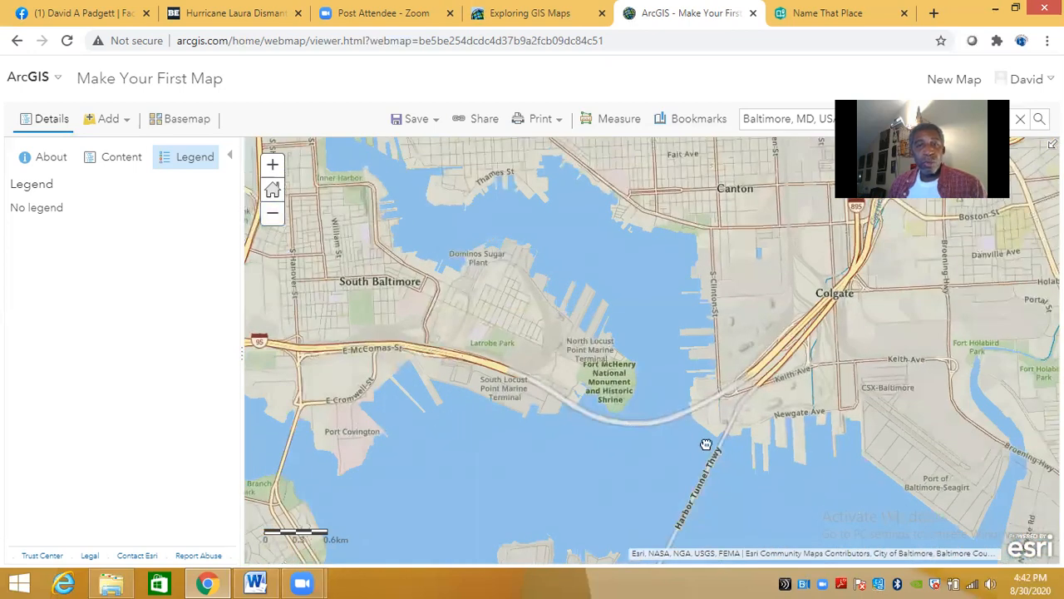
{"action": "left_click_drag", "start_coordinate": [611, 326], "coordinate": [527, 423]}
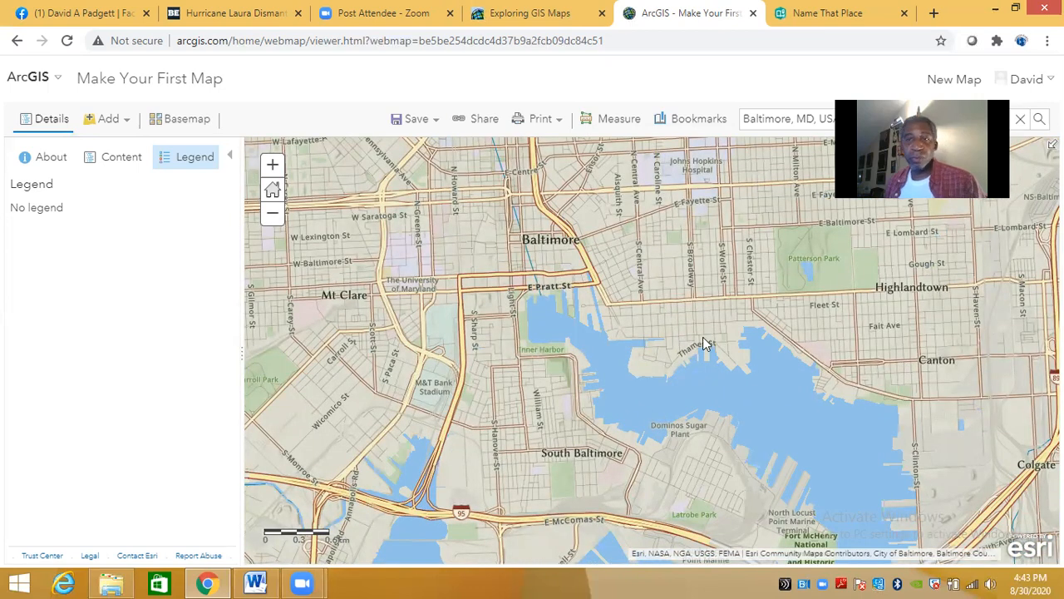
{"action": "left_click_drag", "start_coordinate": [695, 235], "coordinate": [699, 478]}
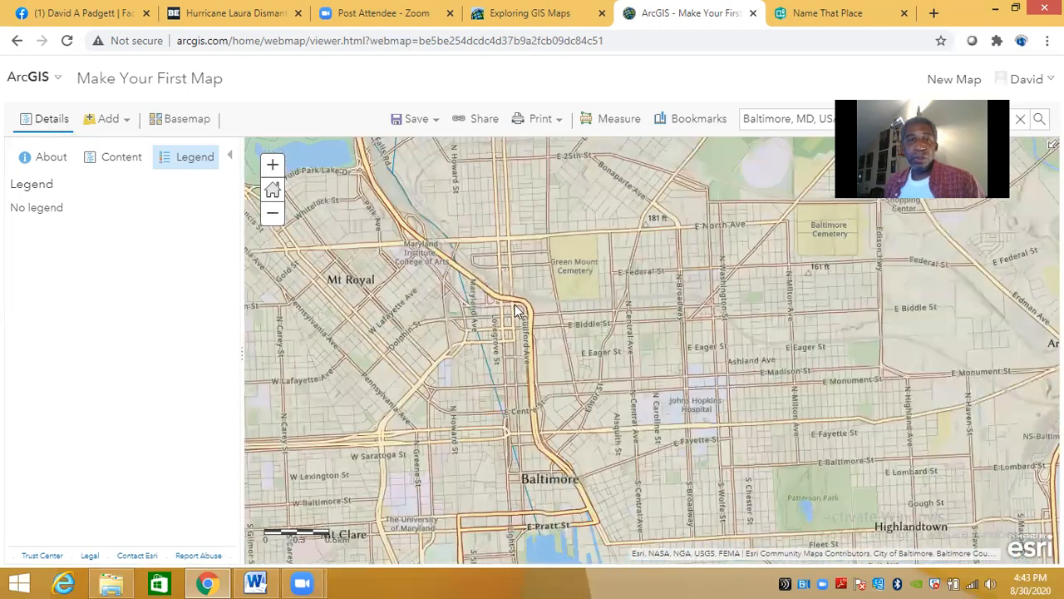
{"action": "left_click_drag", "start_coordinate": [517, 310], "coordinate": [740, 545]}
{"action": "left_click_drag", "start_coordinate": [519, 226], "coordinate": [618, 452]}
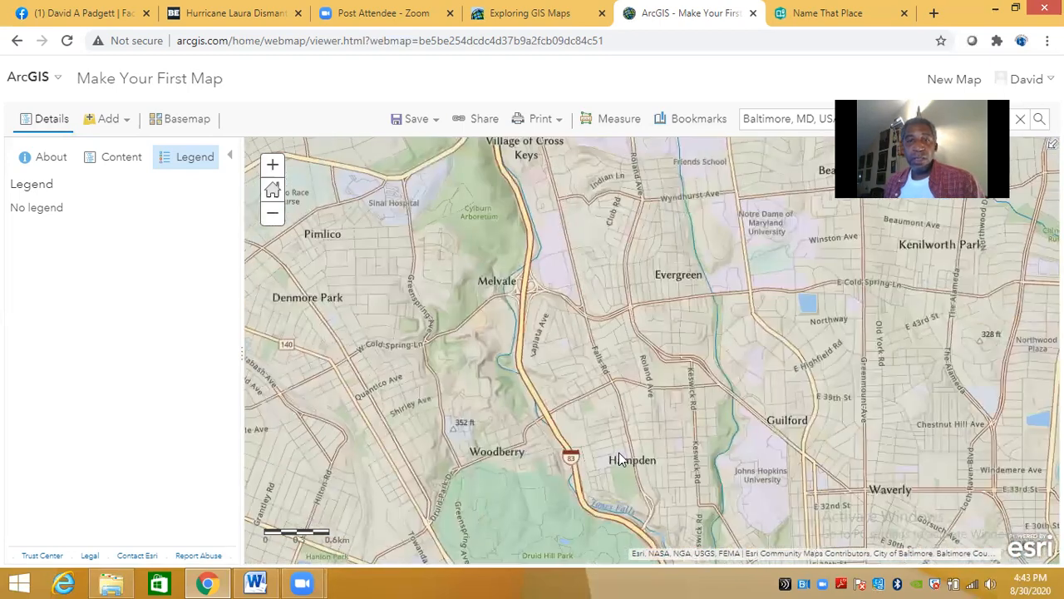
{"action": "left_click_drag", "start_coordinate": [633, 270], "coordinate": [432, 333]}
{"action": "left_click_drag", "start_coordinate": [586, 208], "coordinate": [520, 346]}
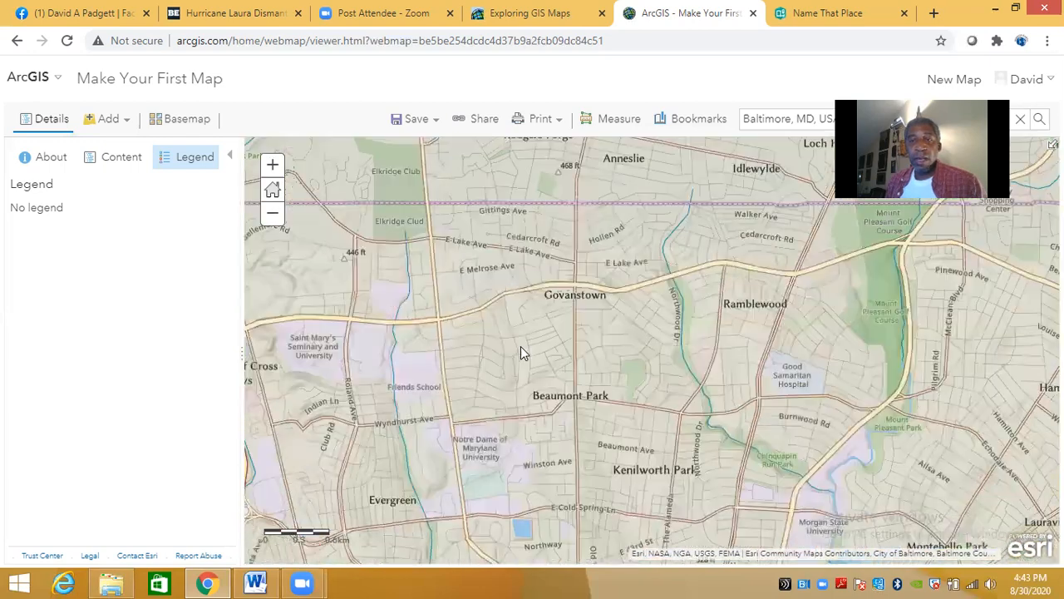
{"action": "left_click_drag", "start_coordinate": [672, 249], "coordinate": [559, 321]}
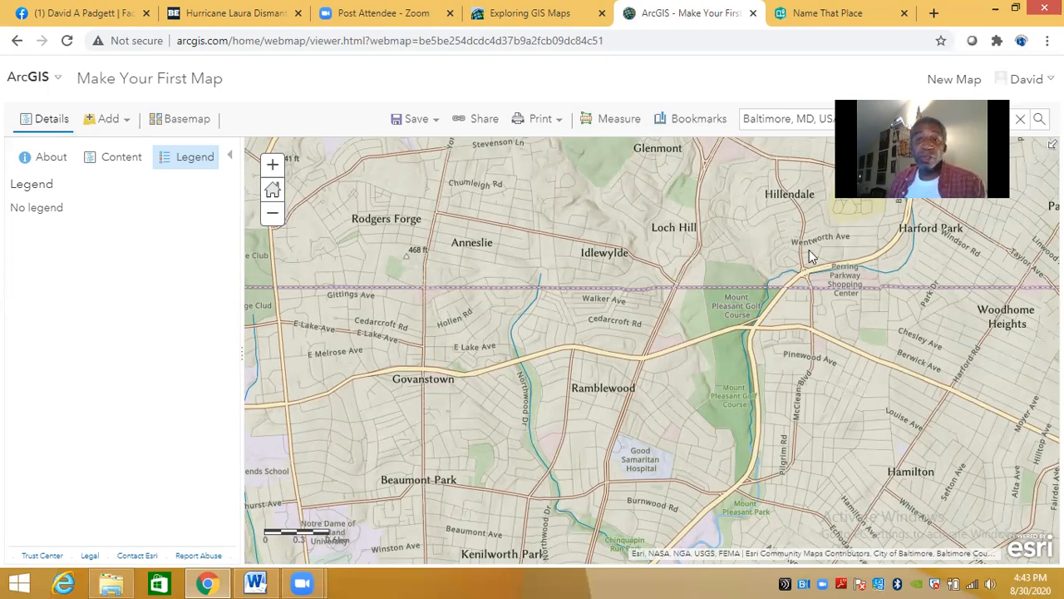
{"action": "scroll", "coordinate": [668, 249], "scroll_direction": "up", "scroll_amount": 2}
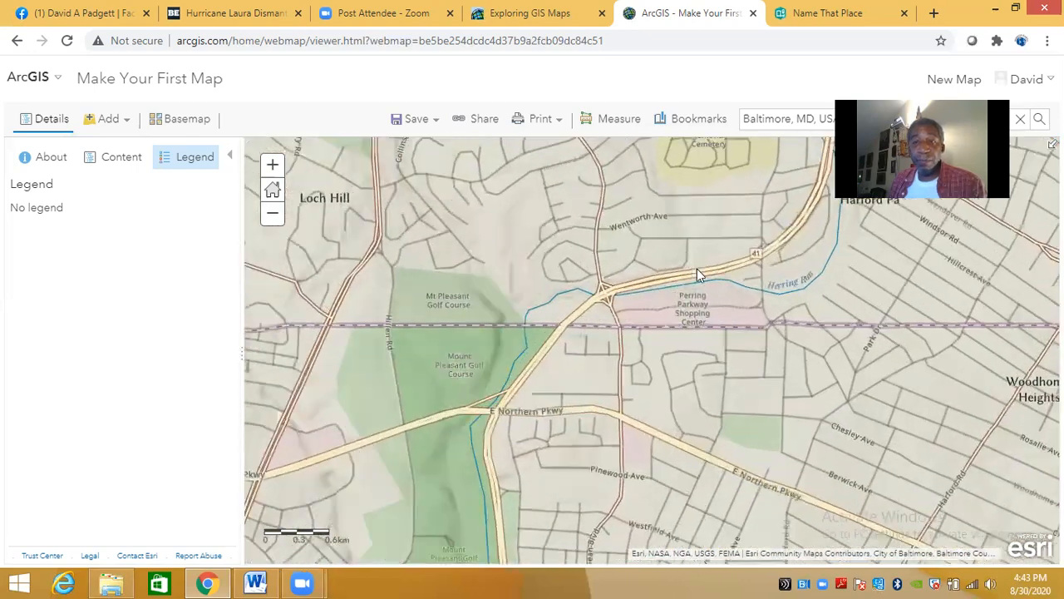
{"action": "scroll", "coordinate": [697, 269], "scroll_direction": "up", "scroll_amount": 2}
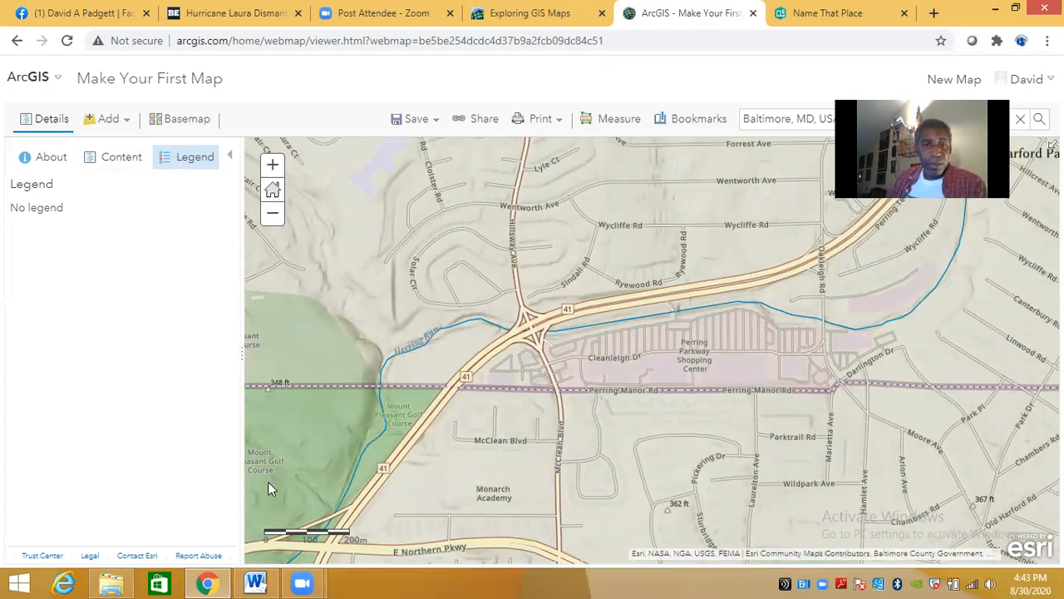
- Review worksheet items 12 to 15 in Word, including the controversial landmark questions, and return to the ArcGIS map in Chrome
{"action": "left_click", "coordinate": [254, 582]}
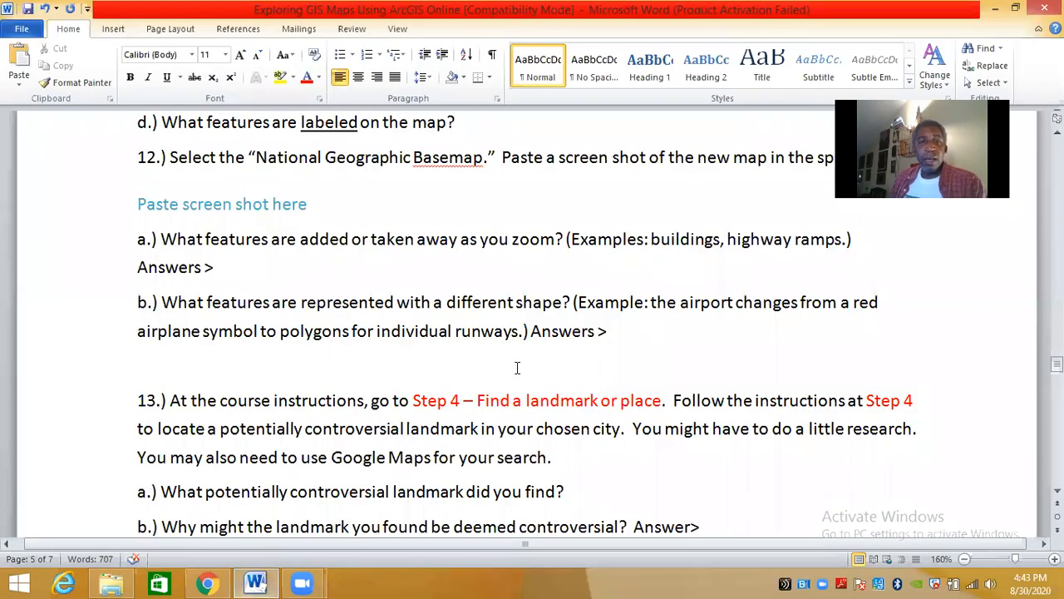
{"action": "scroll", "coordinate": [693, 390], "scroll_direction": "down", "scroll_amount": 3}
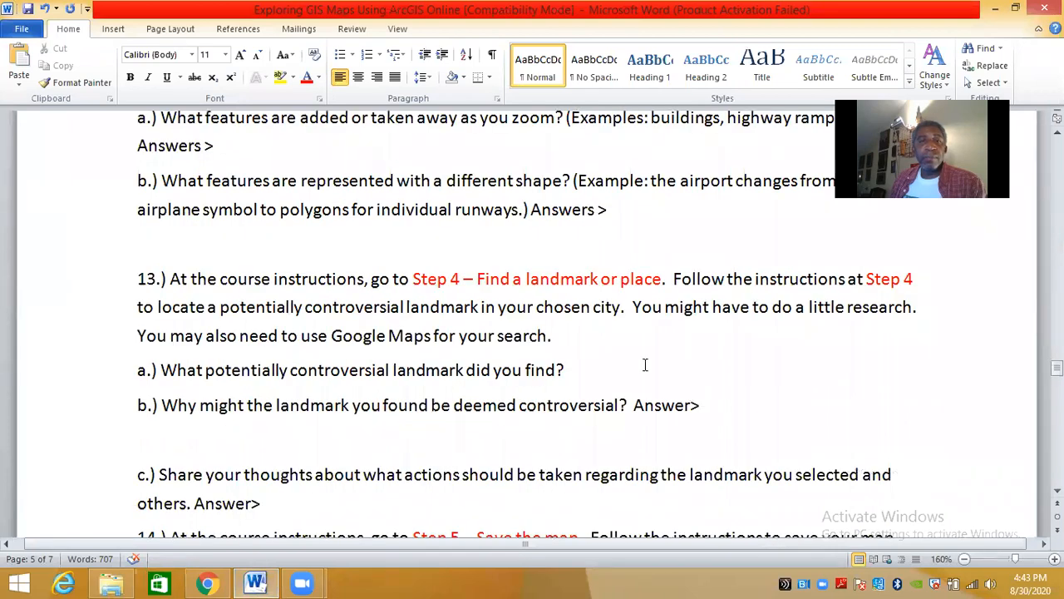
{"action": "scroll", "coordinate": [390, 244], "scroll_direction": "up", "scroll_amount": 1}
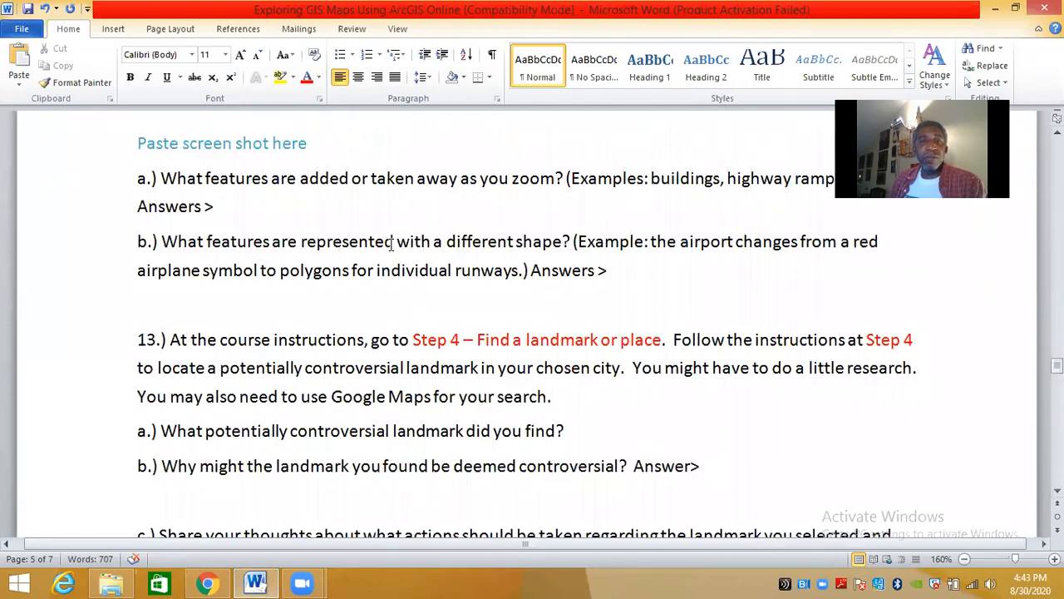
{"action": "left_click", "coordinate": [622, 270]}
{"action": "left_click", "coordinate": [231, 209]}
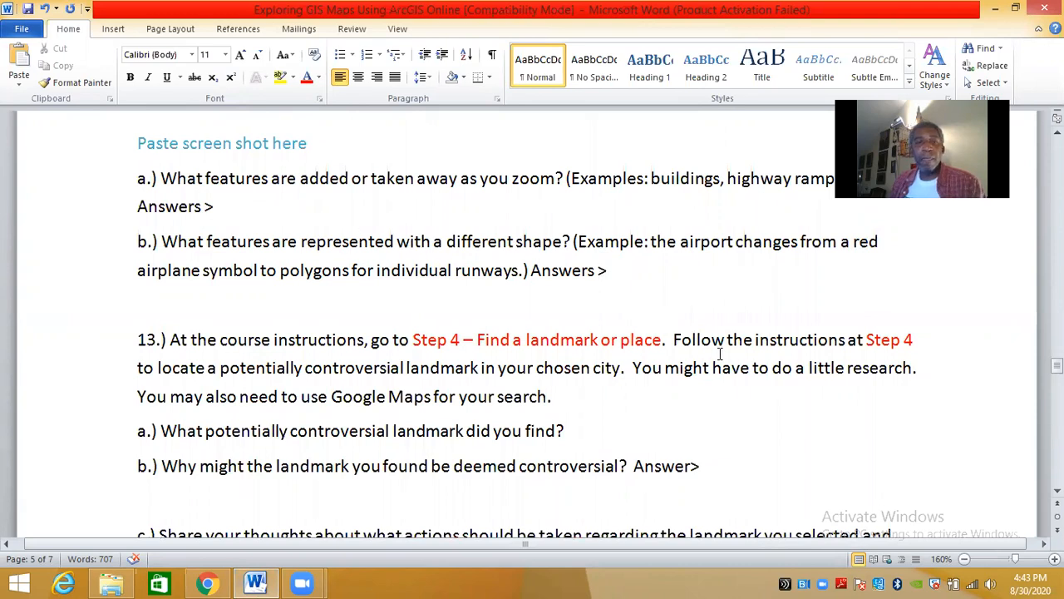
{"action": "scroll", "coordinate": [715, 371], "scroll_direction": "down", "scroll_amount": 1}
{"action": "scroll", "coordinate": [715, 370], "scroll_direction": "down", "scroll_amount": 1}
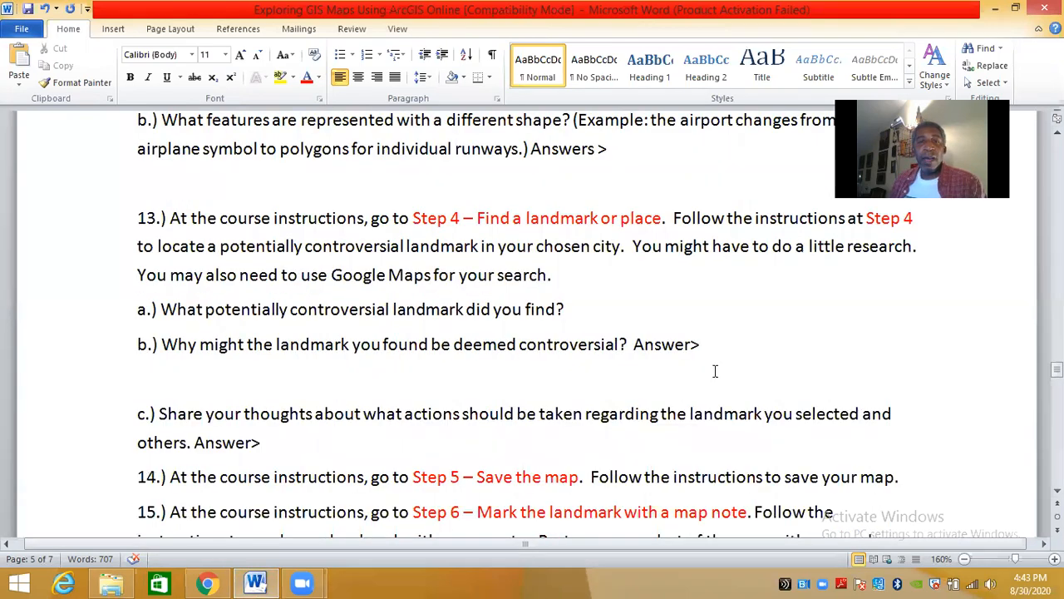
{"action": "left_click", "coordinate": [205, 582]}
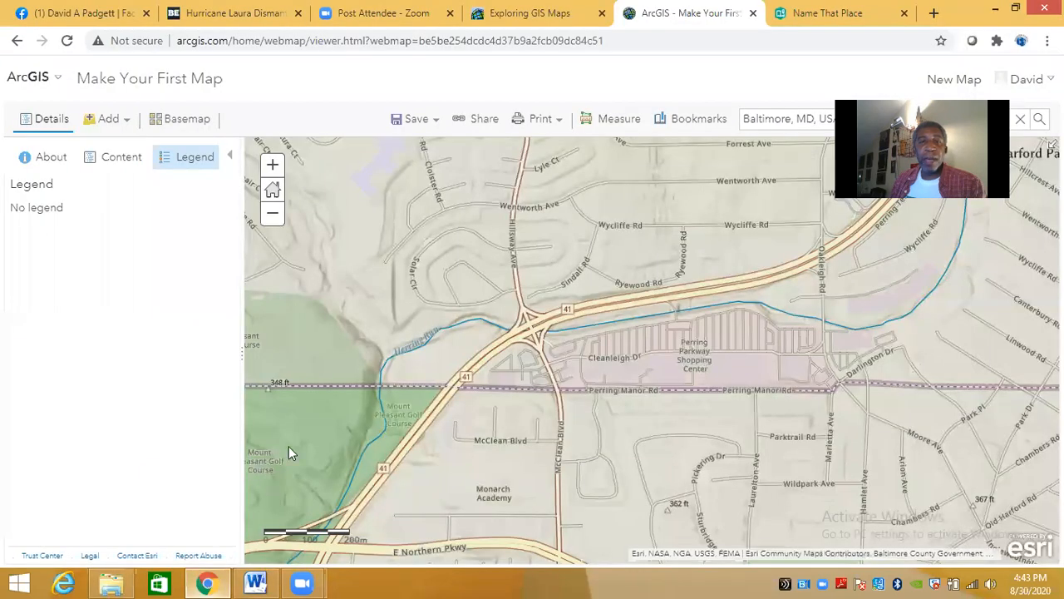
- Switch to the Exploring GIS Maps exercise and read through Step 4, Find a landmark or place, to Step 5, Save the map
{"action": "left_click", "coordinate": [529, 27]}
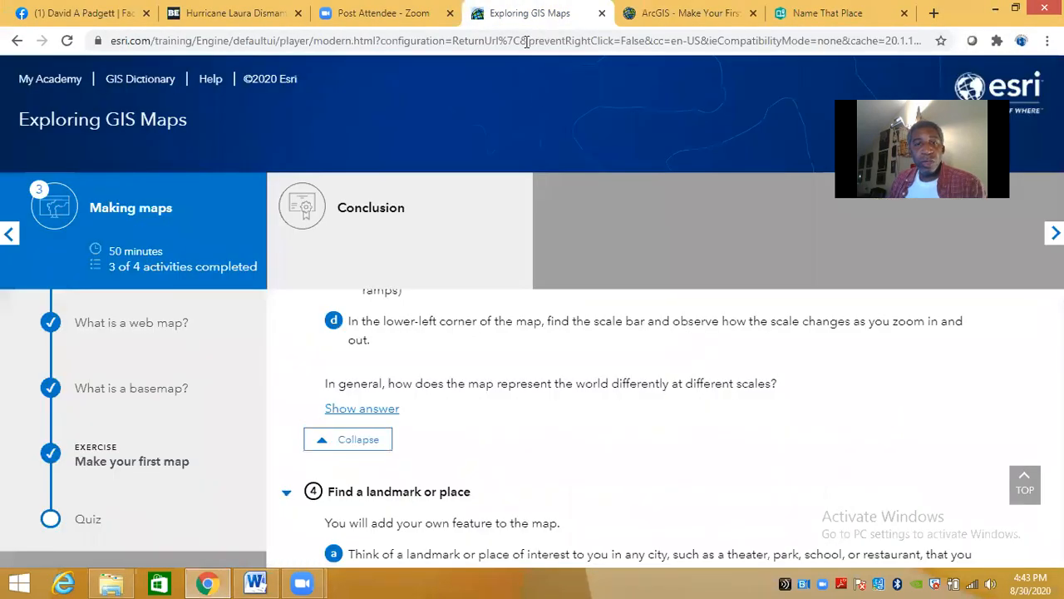
{"action": "scroll", "coordinate": [648, 441], "scroll_direction": "down", "scroll_amount": 3}
{"action": "scroll", "coordinate": [648, 440], "scroll_direction": "up", "scroll_amount": 2}
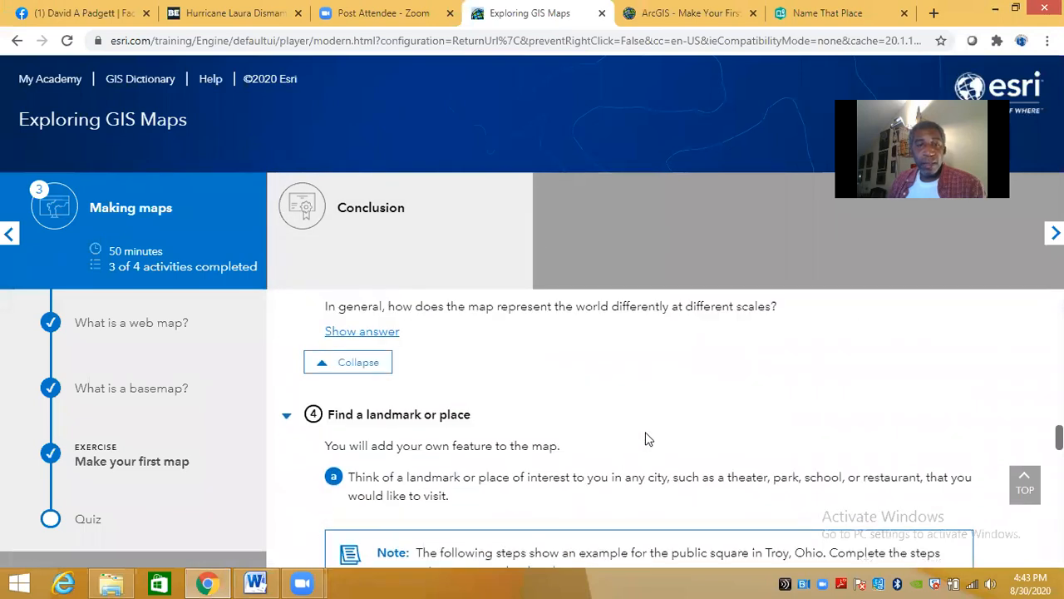
{"action": "scroll", "coordinate": [649, 439], "scroll_direction": "down", "scroll_amount": 1}
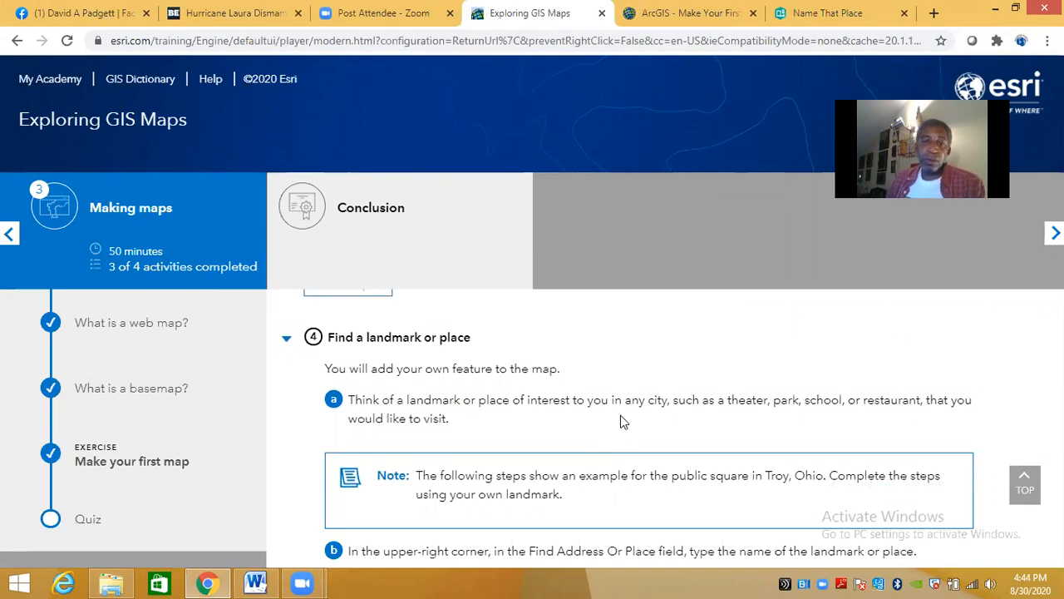
{"action": "scroll", "coordinate": [620, 416], "scroll_direction": "down", "scroll_amount": 2}
{"action": "scroll", "coordinate": [620, 422], "scroll_direction": "down", "scroll_amount": 2}
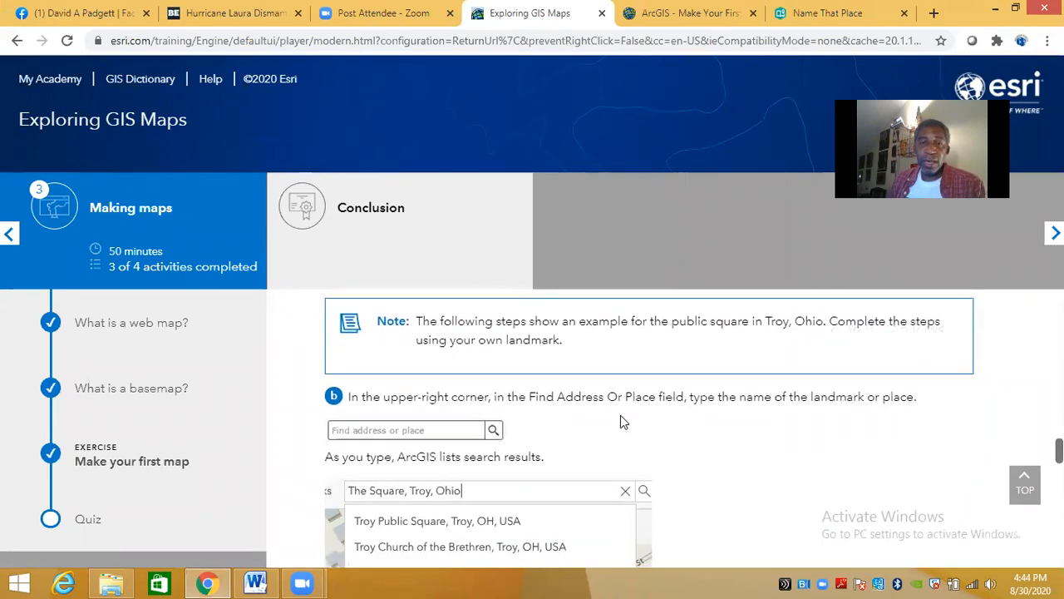
{"action": "scroll", "coordinate": [622, 421], "scroll_direction": "down", "scroll_amount": 2}
{"action": "scroll", "coordinate": [702, 431], "scroll_direction": "down", "scroll_amount": 2}
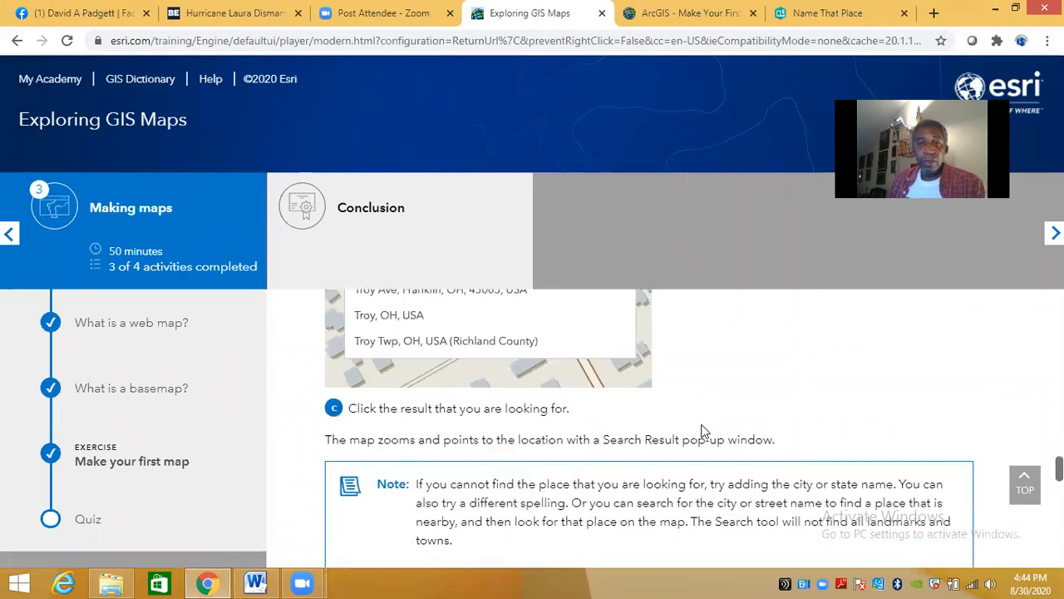
{"action": "scroll", "coordinate": [702, 430], "scroll_direction": "down", "scroll_amount": 5}
{"action": "scroll", "coordinate": [702, 431], "scroll_direction": "down", "scroll_amount": 5}
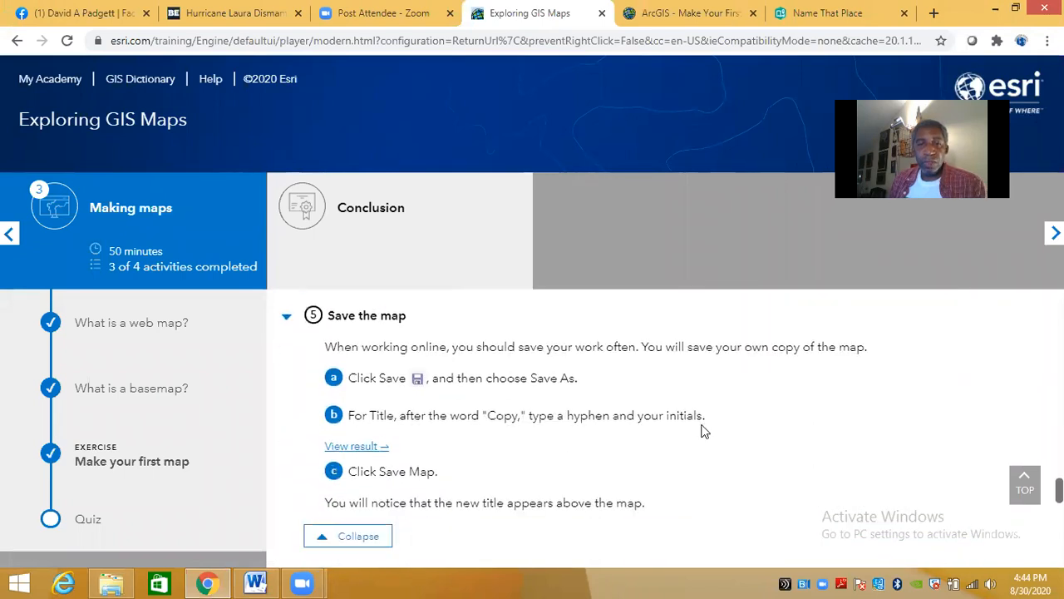
- Reread the exercise's Step 4 on finding a landmark, check worksheet item 13 in Word, and return to the exercise in Chrome
{"action": "scroll", "coordinate": [702, 431], "scroll_direction": "up", "scroll_amount": 2}
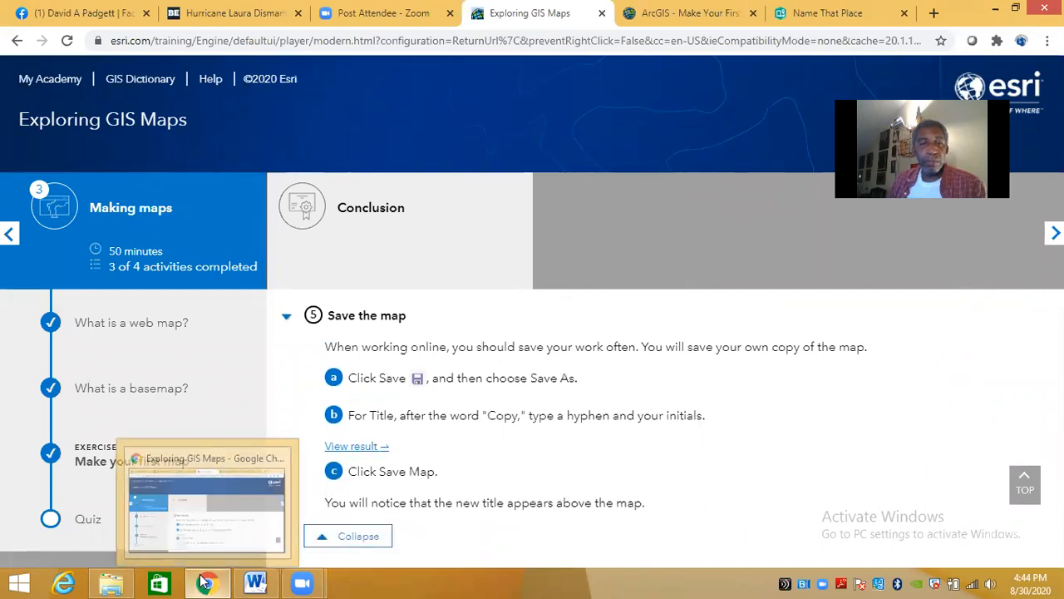
{"action": "scroll", "coordinate": [730, 503], "scroll_direction": "up", "scroll_amount": 1}
{"action": "scroll", "coordinate": [729, 499], "scroll_direction": "up", "scroll_amount": 3}
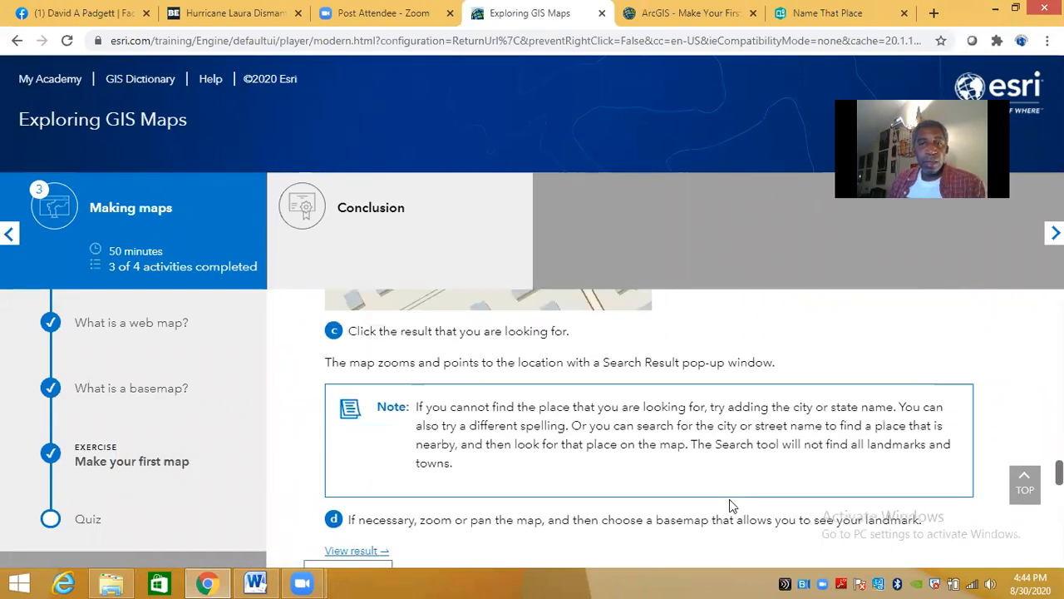
{"action": "scroll", "coordinate": [729, 499], "scroll_direction": "up", "scroll_amount": 1}
{"action": "scroll", "coordinate": [729, 499], "scroll_direction": "up", "scroll_amount": 2}
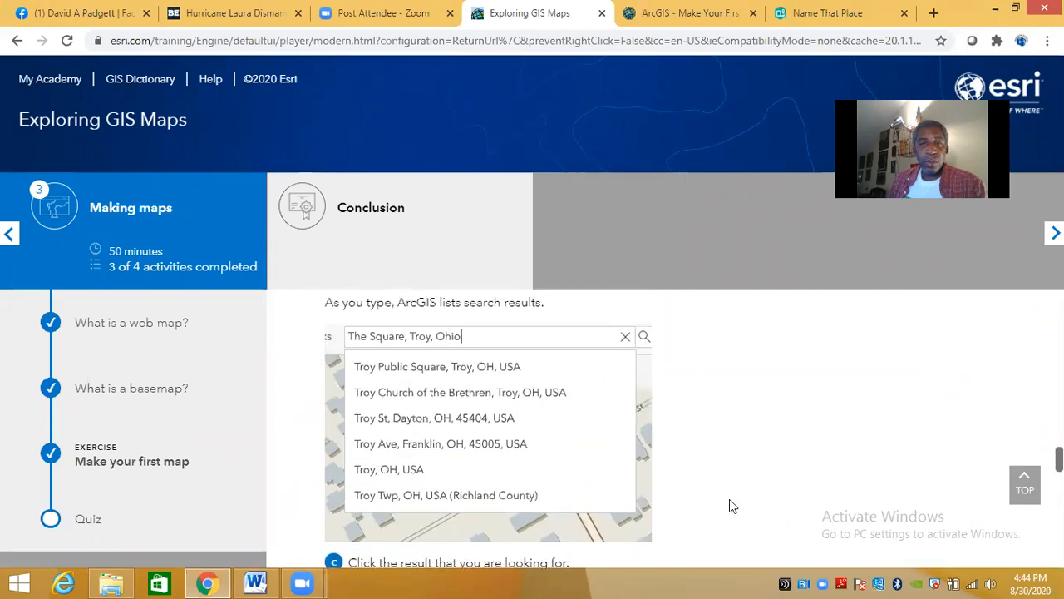
{"action": "scroll", "coordinate": [730, 498], "scroll_direction": "up", "scroll_amount": 1}
{"action": "scroll", "coordinate": [729, 499], "scroll_direction": "up", "scroll_amount": 1}
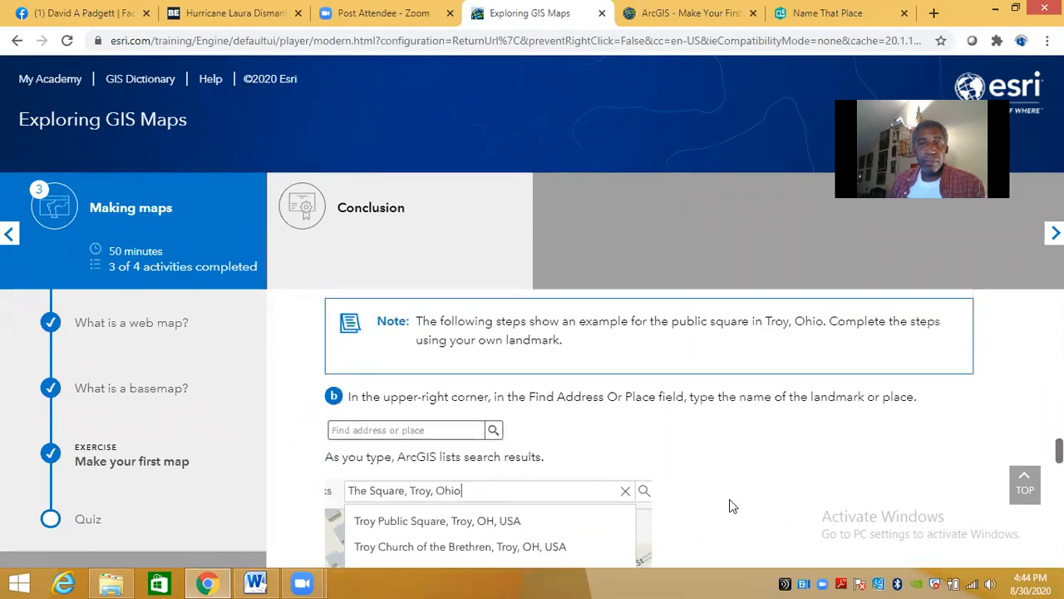
{"action": "scroll", "coordinate": [729, 507], "scroll_direction": "up", "scroll_amount": 1}
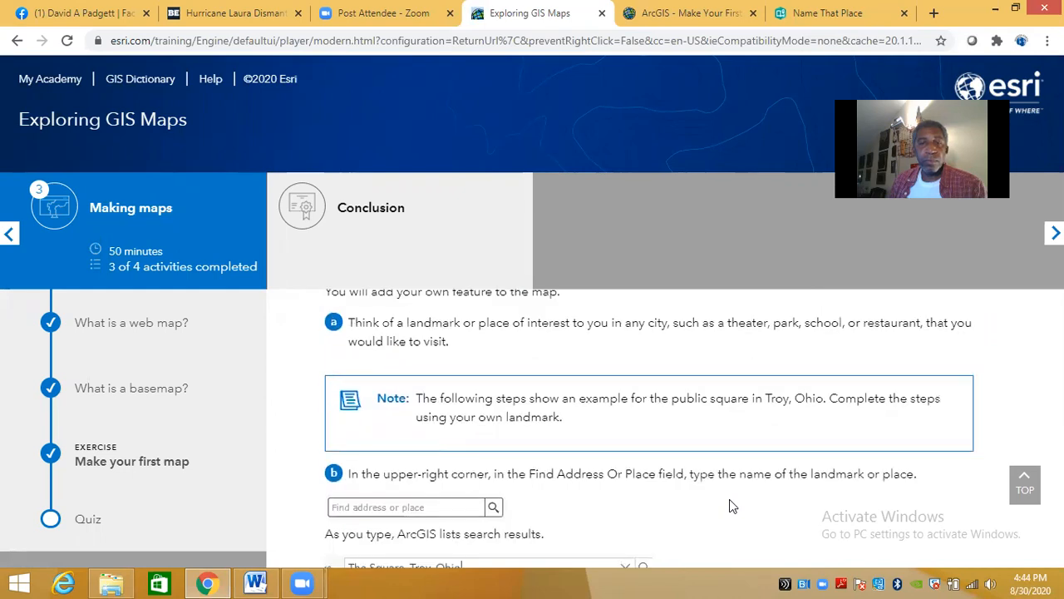
{"action": "scroll", "coordinate": [732, 506], "scroll_direction": "up", "scroll_amount": 1}
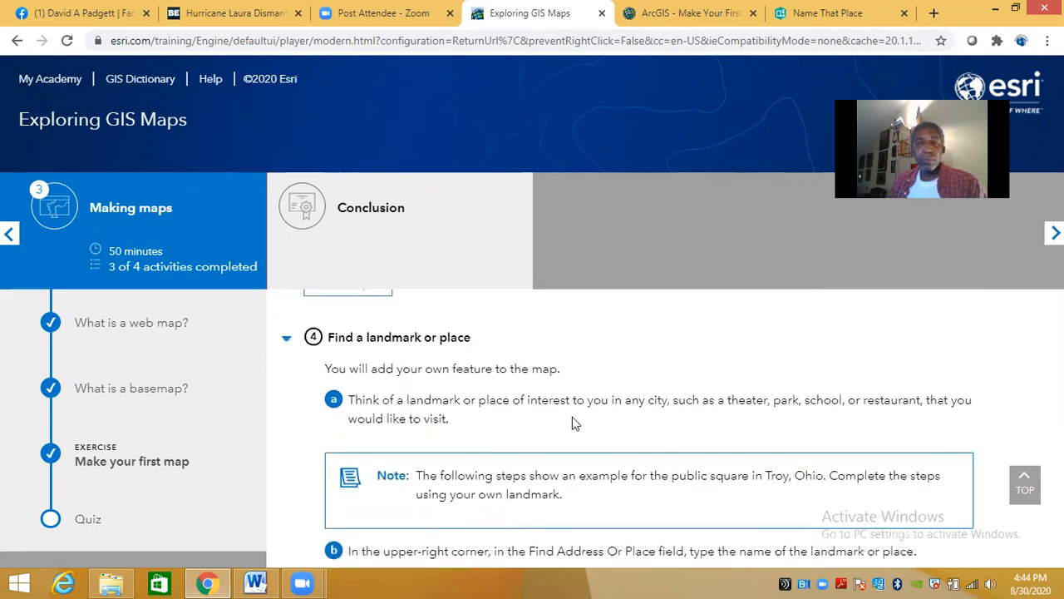
{"action": "left_click", "coordinate": [206, 582]}
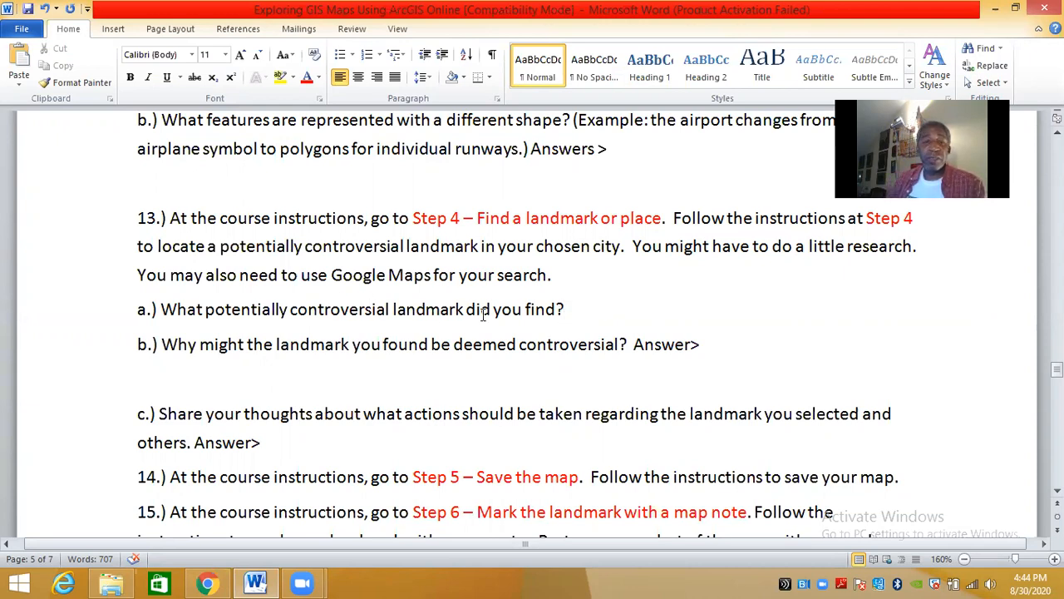
{"action": "left_click", "coordinate": [207, 583]}
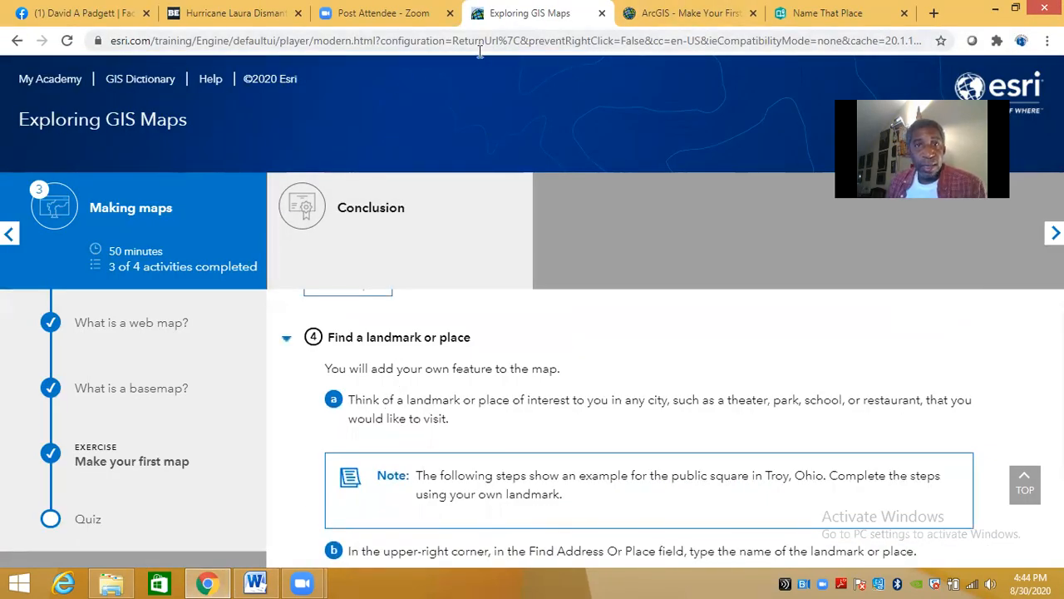
- On the ArcGIS map, replace the Baltimore search with "Robert E" and locate the suggestion Robert E Lee Park, Towson, MD, USA
{"action": "left_click", "coordinate": [702, 14]}
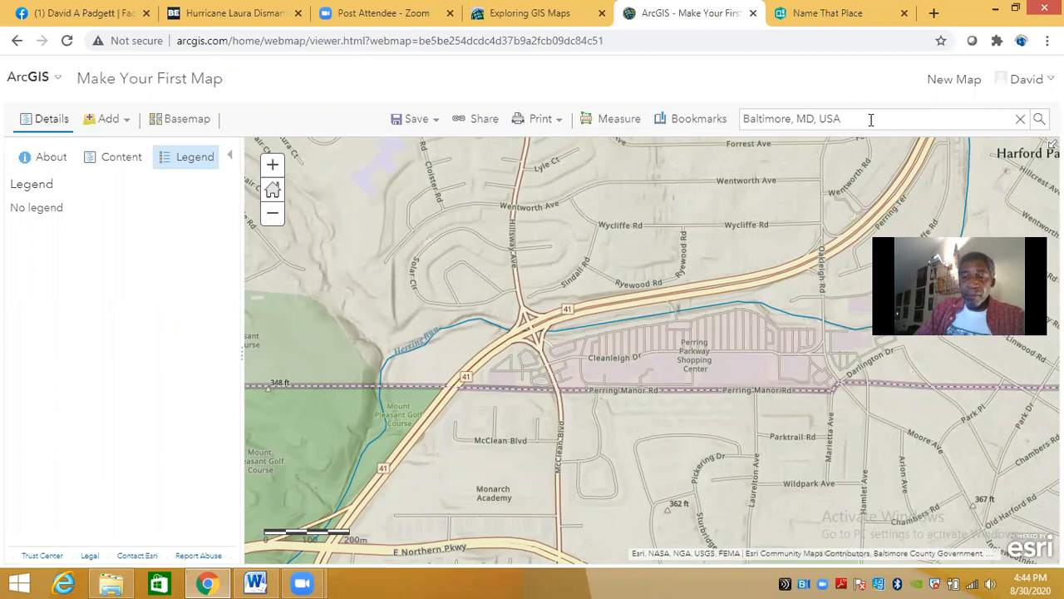
{"action": "key", "text": "BackSpace"}
{"action": "key", "text": "BackSpace"}
{"action": "key", "text": "BackSpace"}
{"action": "key", "text": "BackSpace"}
{"action": "key", "text": "BackSpace"}
{"action": "type", "text": "Robert E"}
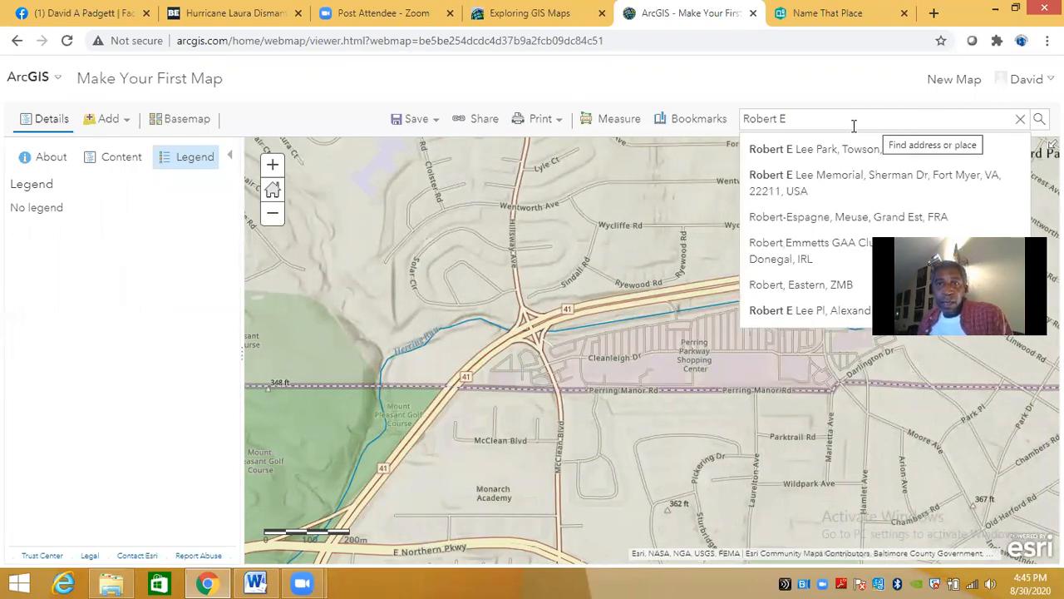
{"action": "left_click", "coordinate": [826, 150]}
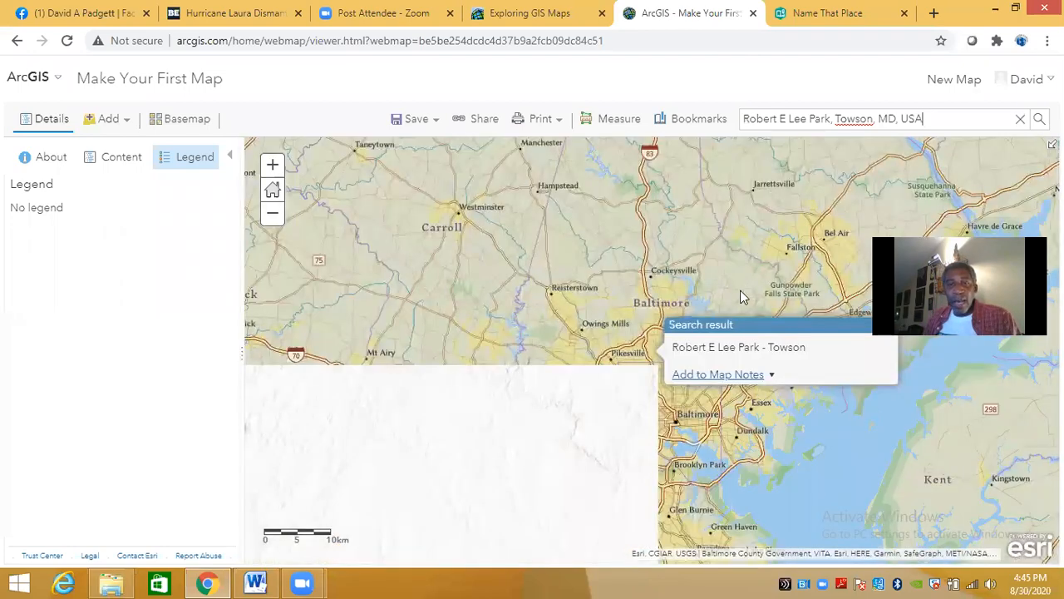
- Examine the park's surroundings near Towson at closer scales and dismiss the search result pop-up
{"action": "scroll", "coordinate": [736, 276], "scroll_direction": "up", "scroll_amount": 2}
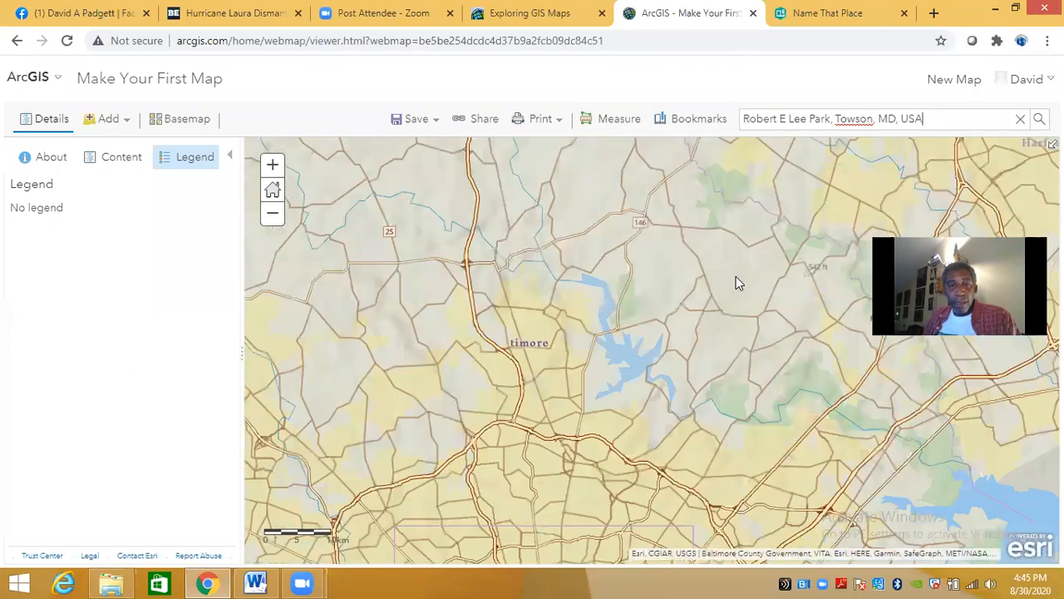
{"action": "left_click_drag", "start_coordinate": [601, 391], "coordinate": [734, 207]}
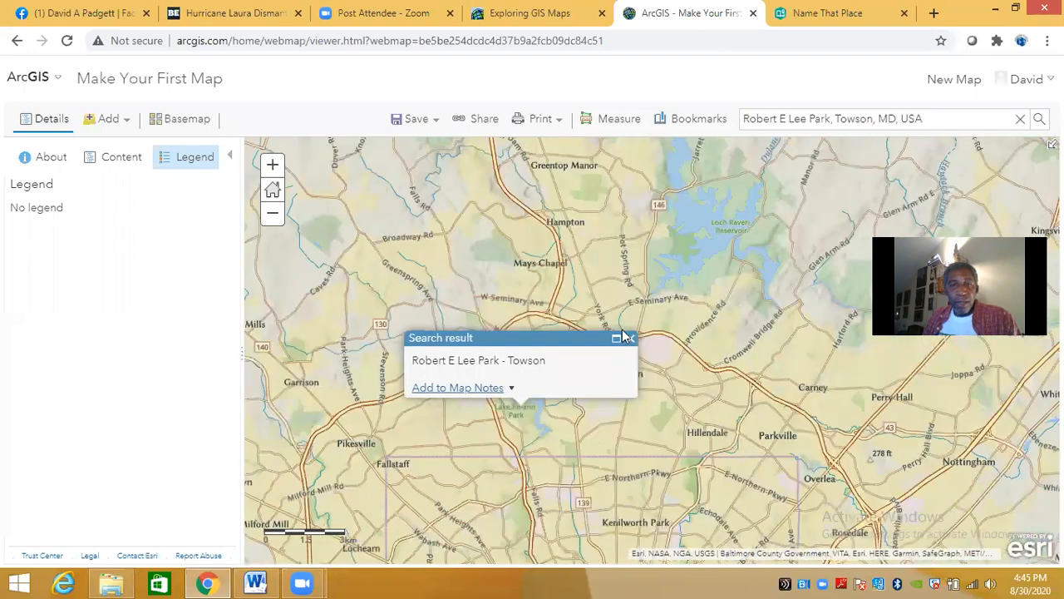
{"action": "left_click", "coordinate": [631, 339]}
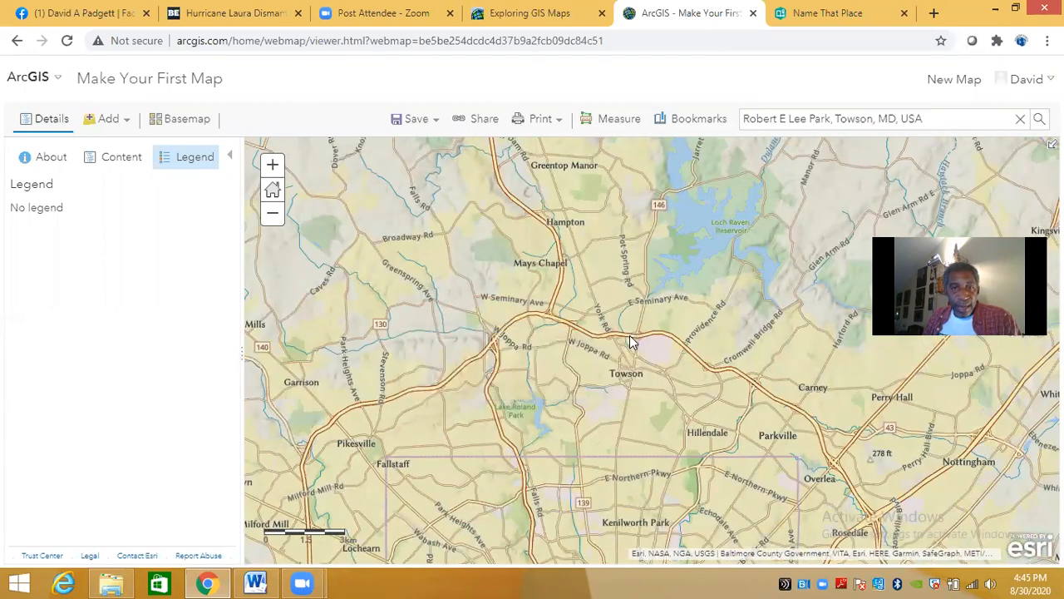
{"action": "scroll", "coordinate": [588, 342], "scroll_direction": "up", "scroll_amount": 1}
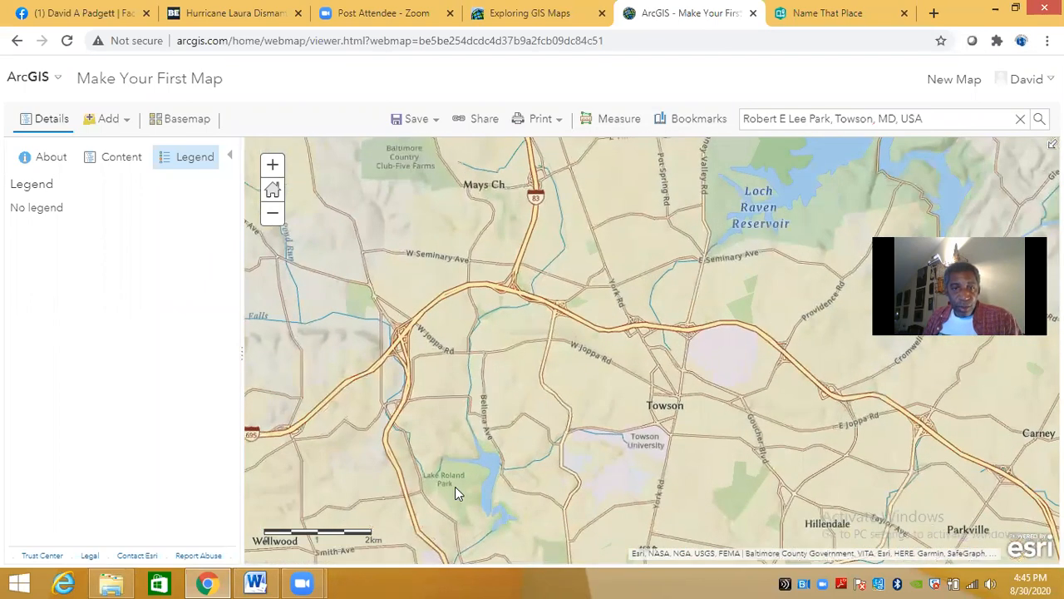
- Rerun the Robert E Lee Park, Towson search and frame the Lake Roland area close up with its result pop-up open
{"action": "left_click", "coordinate": [1039, 122]}
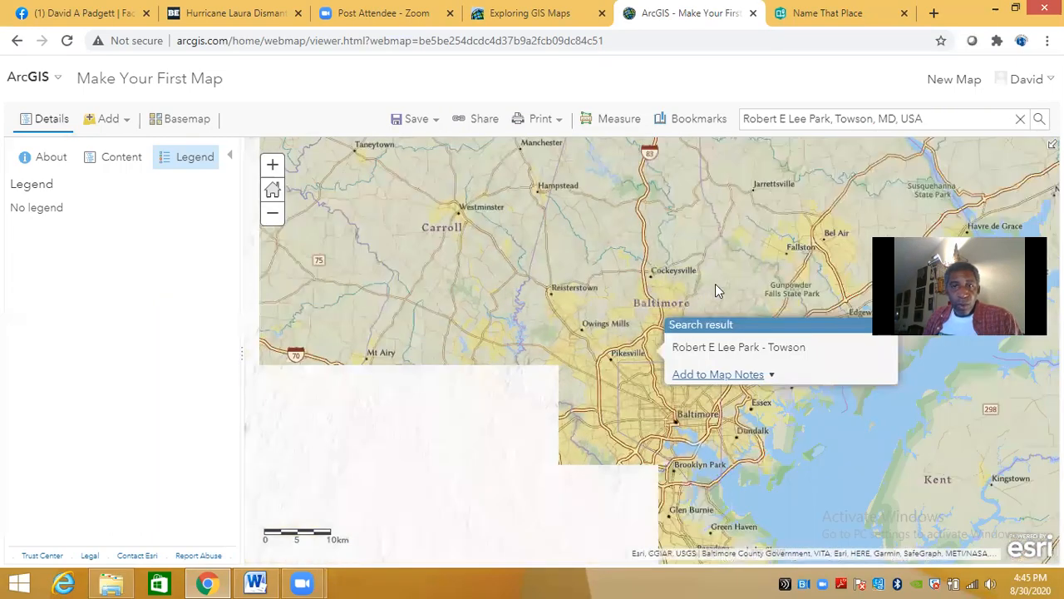
{"action": "scroll", "coordinate": [715, 285], "scroll_direction": "up", "scroll_amount": 1}
{"action": "scroll", "coordinate": [715, 284], "scroll_direction": "up", "scroll_amount": 2}
{"action": "left_click_drag", "start_coordinate": [576, 354], "coordinate": [631, 219]}
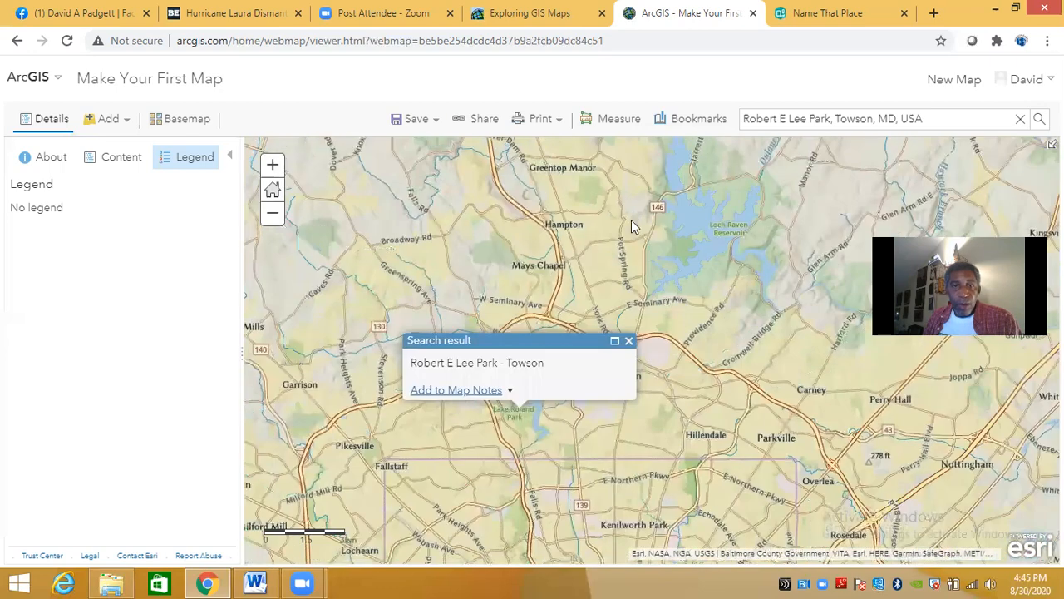
{"action": "scroll", "coordinate": [690, 255], "scroll_direction": "up", "scroll_amount": 1}
{"action": "left_click_drag", "start_coordinate": [503, 347], "coordinate": [640, 152]}
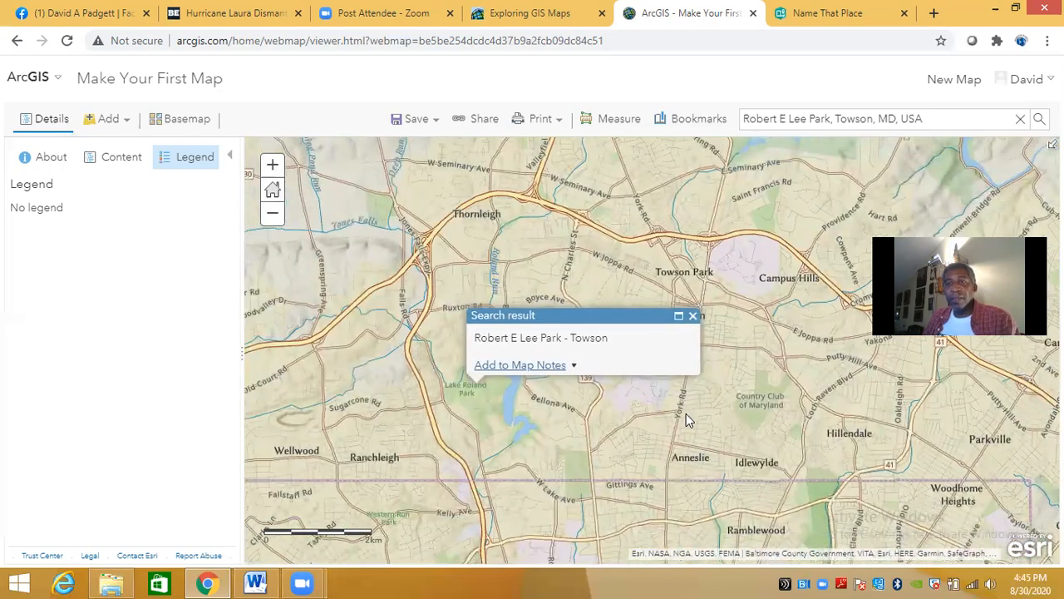
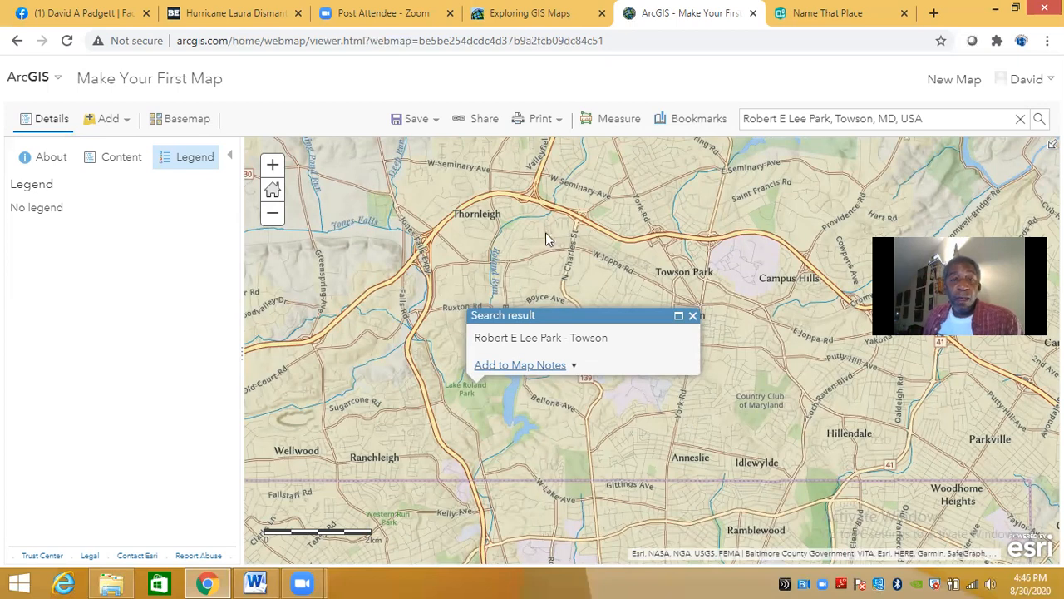
- Switch to the Word worksheet and answer question 13a with "Robert E. Lee Park"
{"action": "left_click", "coordinate": [255, 583]}
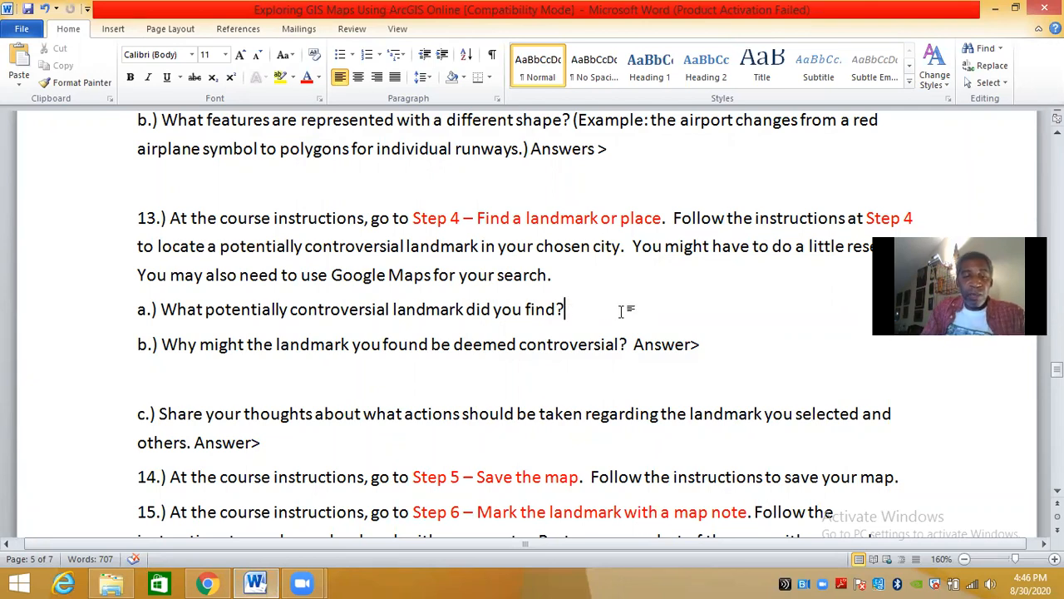
{"action": "type", "text": "R"}
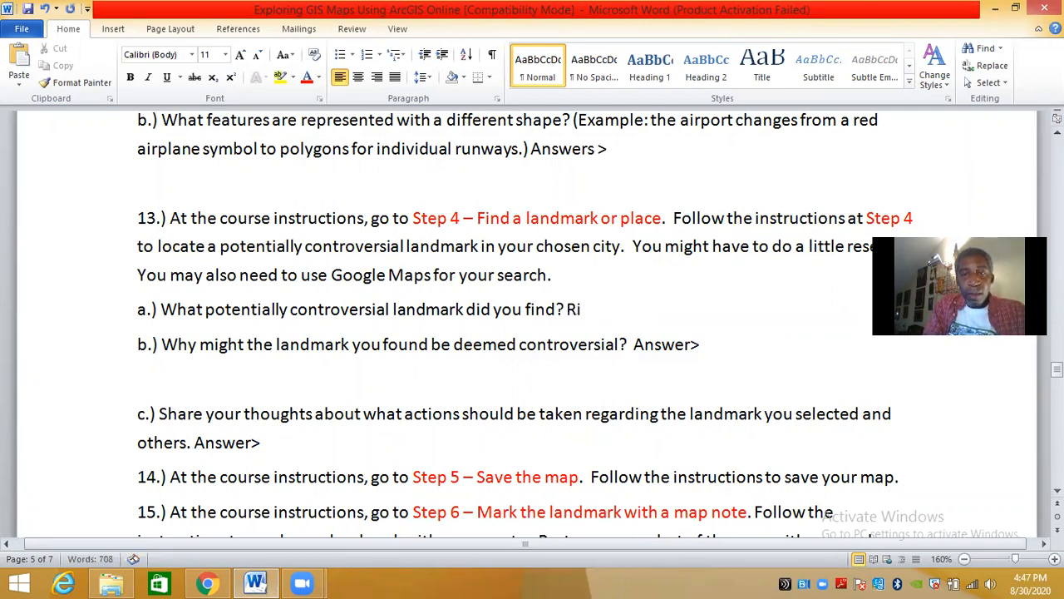
{"action": "type", "text": "ober"}
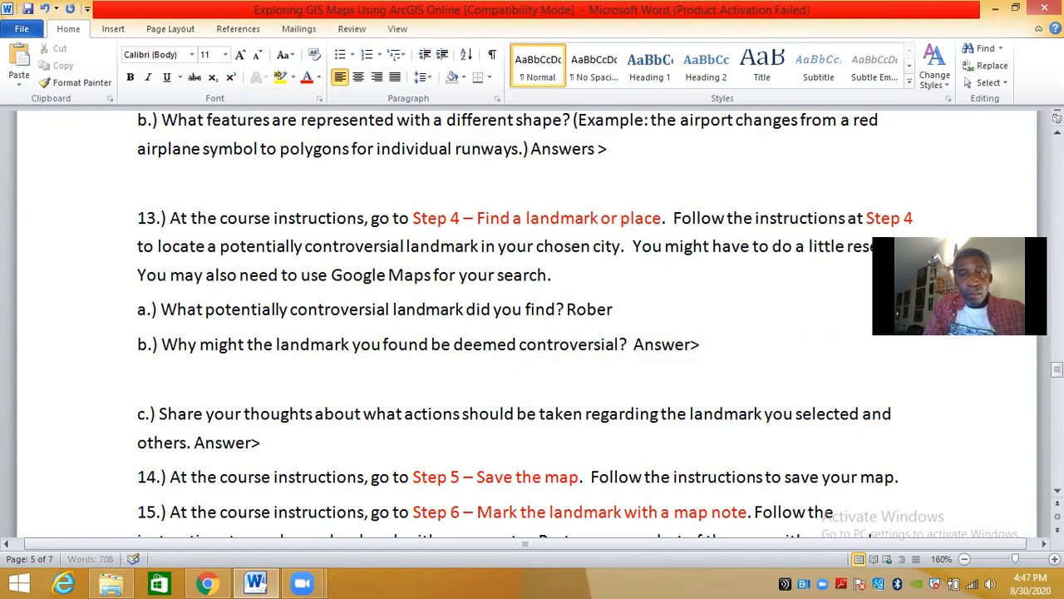
{"action": "type", "text": "t E. L"}
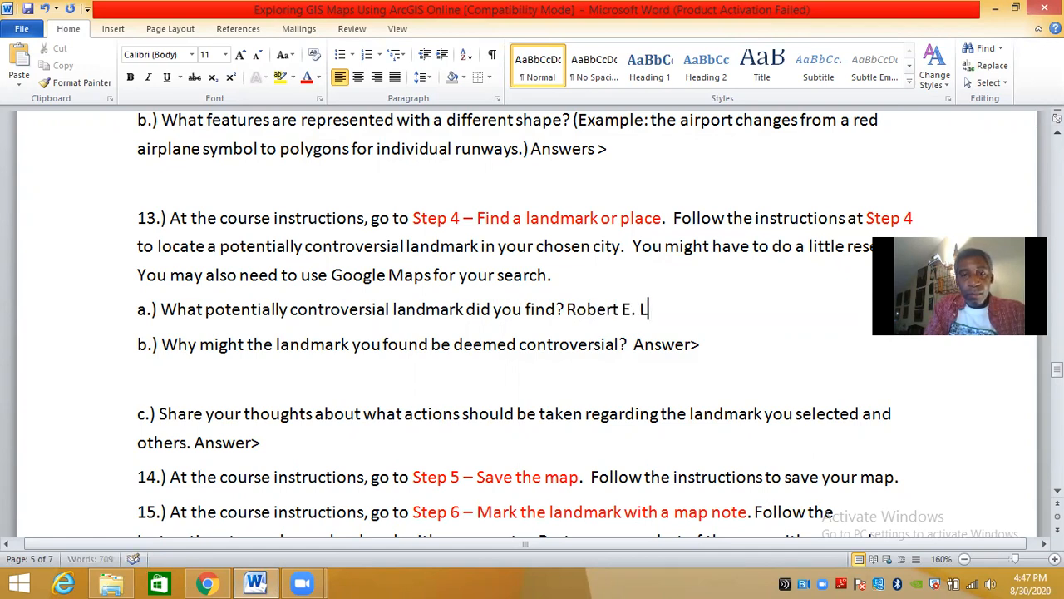
{"action": "type", "text": "ee Park"}
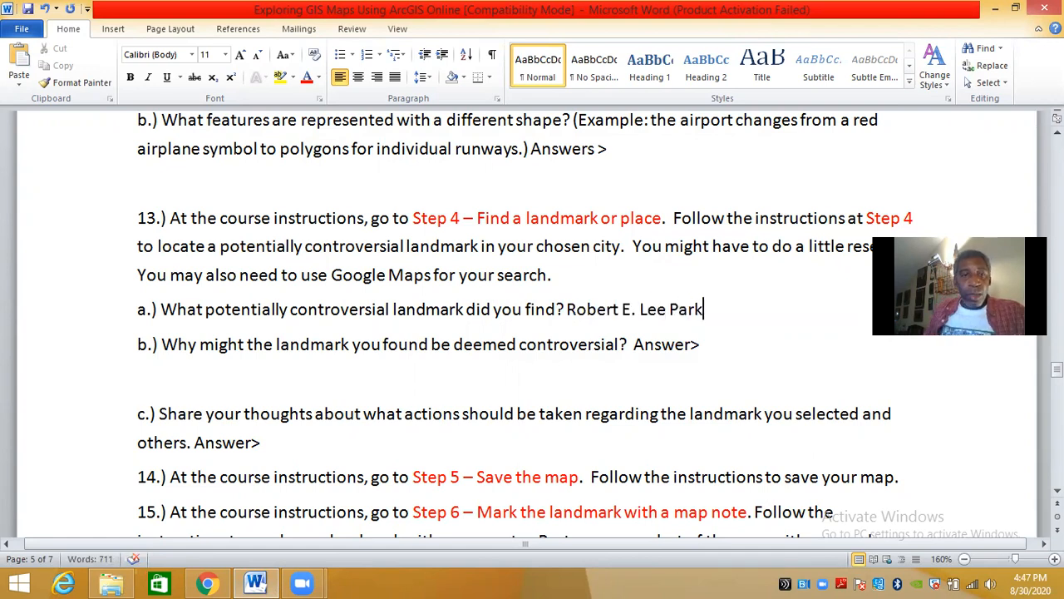
- Review worksheet questions 13b and 13c and items 14 and 15 on saving the map and marking the landmark with a map note
{"action": "left_click", "coordinate": [720, 344]}
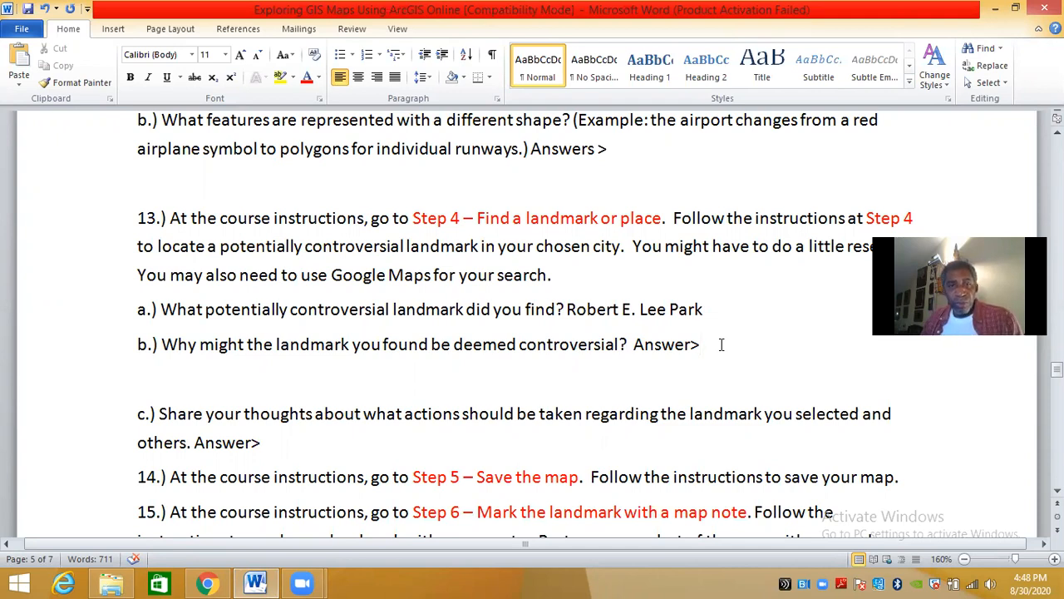
{"action": "scroll", "coordinate": [721, 344], "scroll_direction": "down", "scroll_amount": 1}
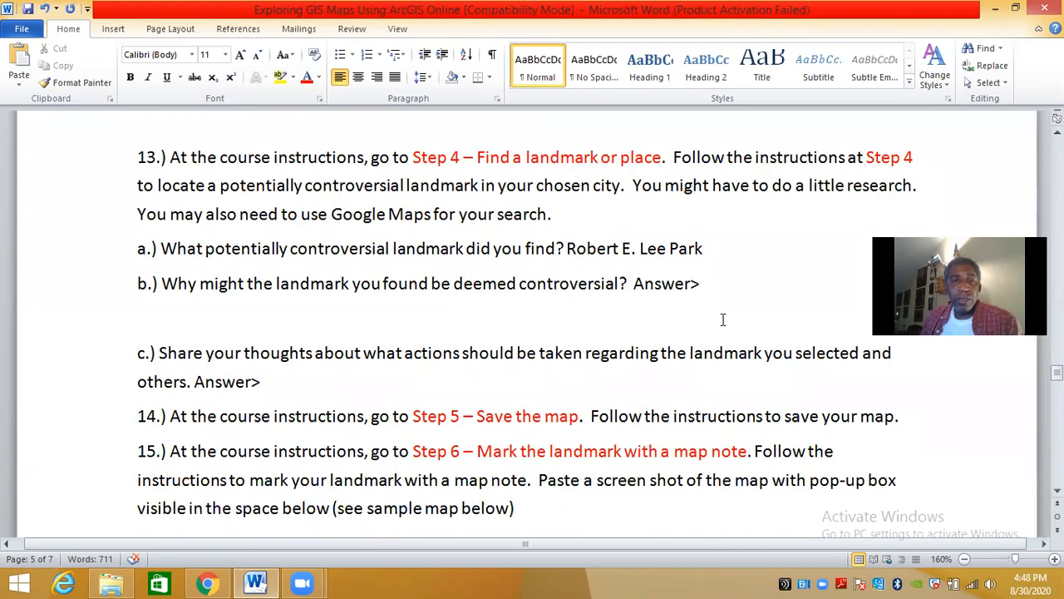
{"action": "scroll", "coordinate": [691, 325], "scroll_direction": "down", "scroll_amount": 1}
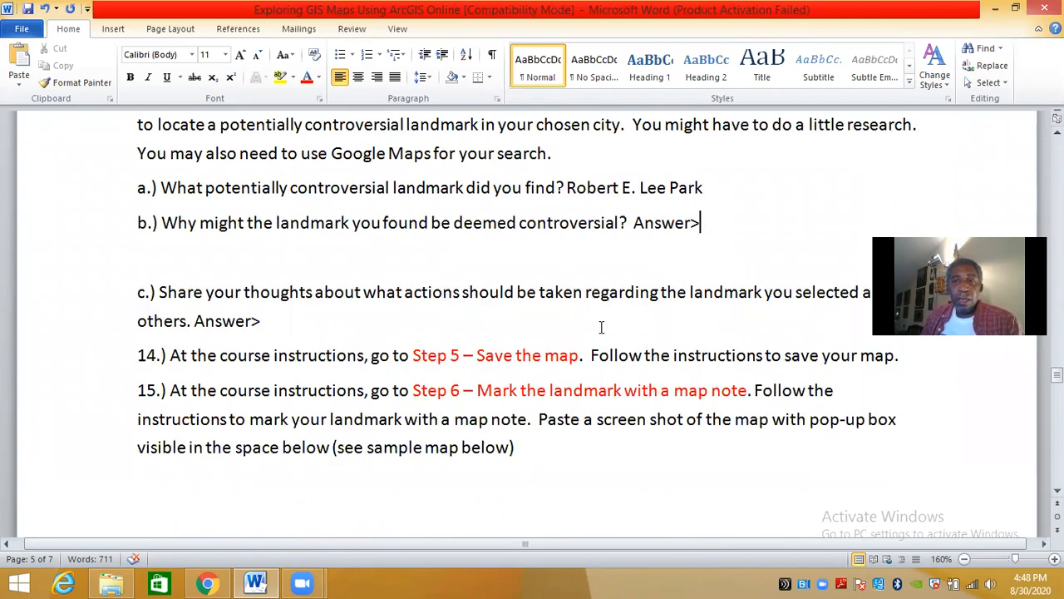
{"action": "left_click", "coordinate": [306, 320]}
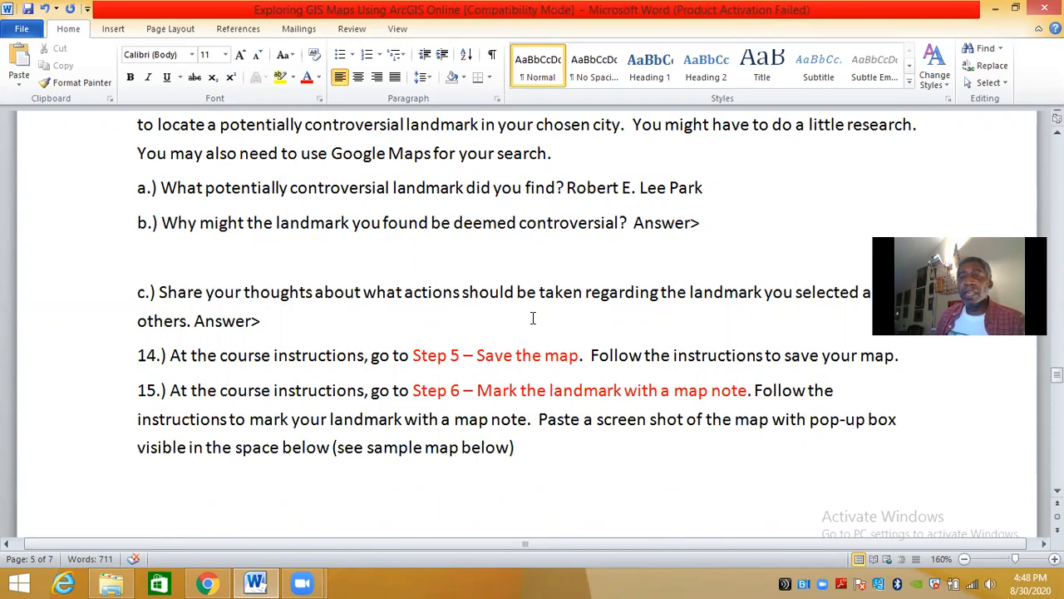
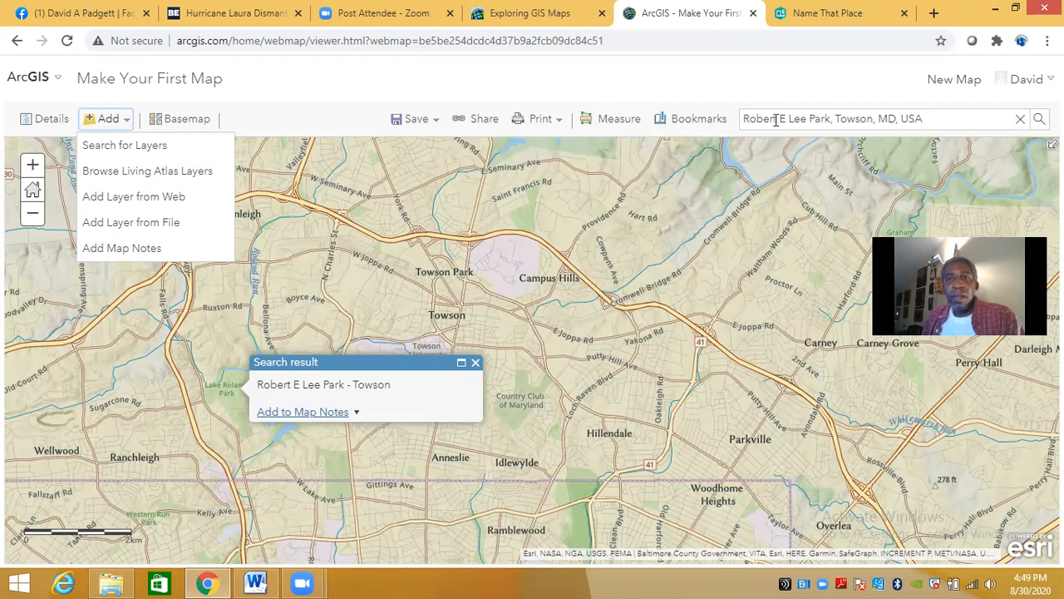
{"action": "left_click", "coordinate": [58, 81]}
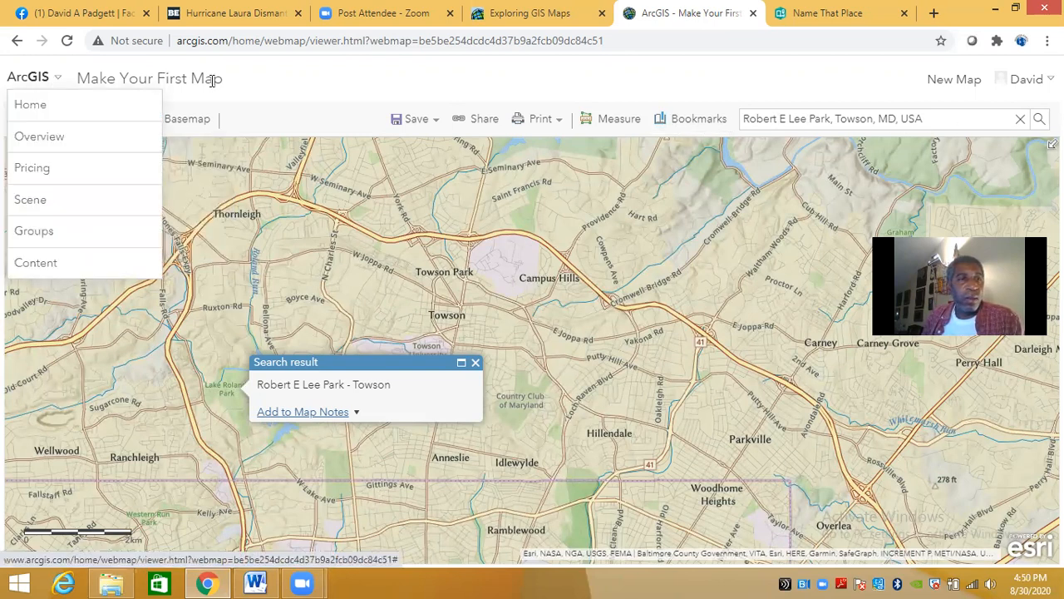
{"action": "left_click", "coordinate": [320, 73]}
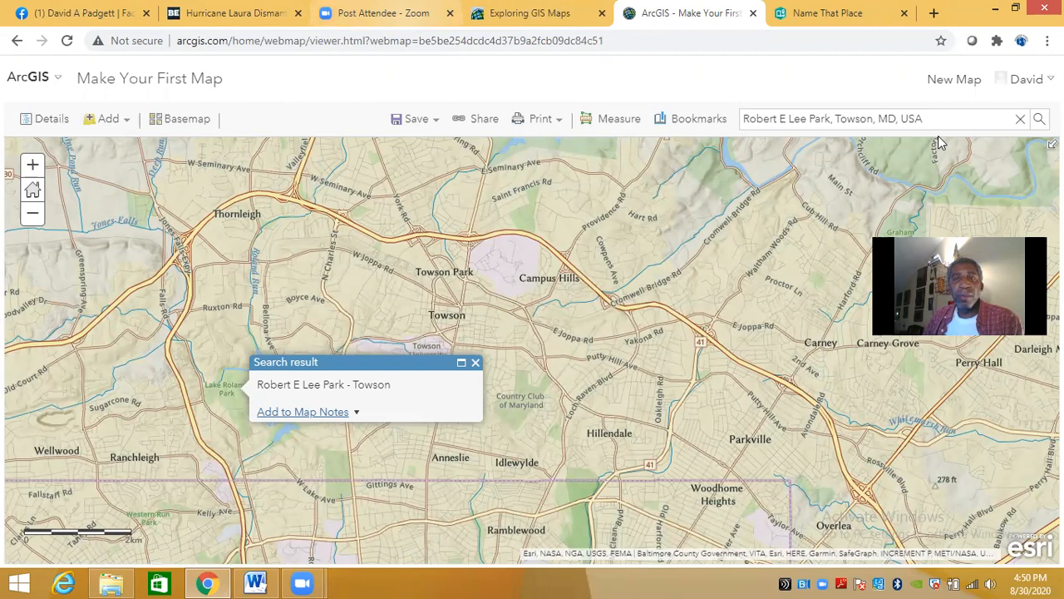
- Switch to the Exploring GIS Maps exercise and read the instructions on finding a landmark, saving the map and marking it with a map note
{"action": "left_click", "coordinate": [579, 25]}
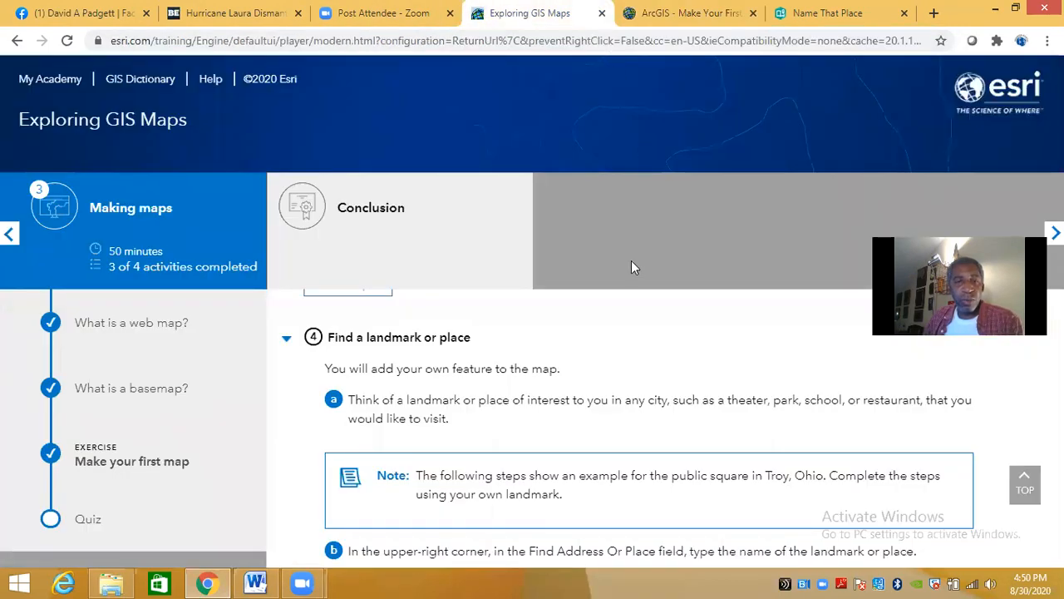
{"action": "scroll", "coordinate": [708, 421], "scroll_direction": "down", "scroll_amount": 1}
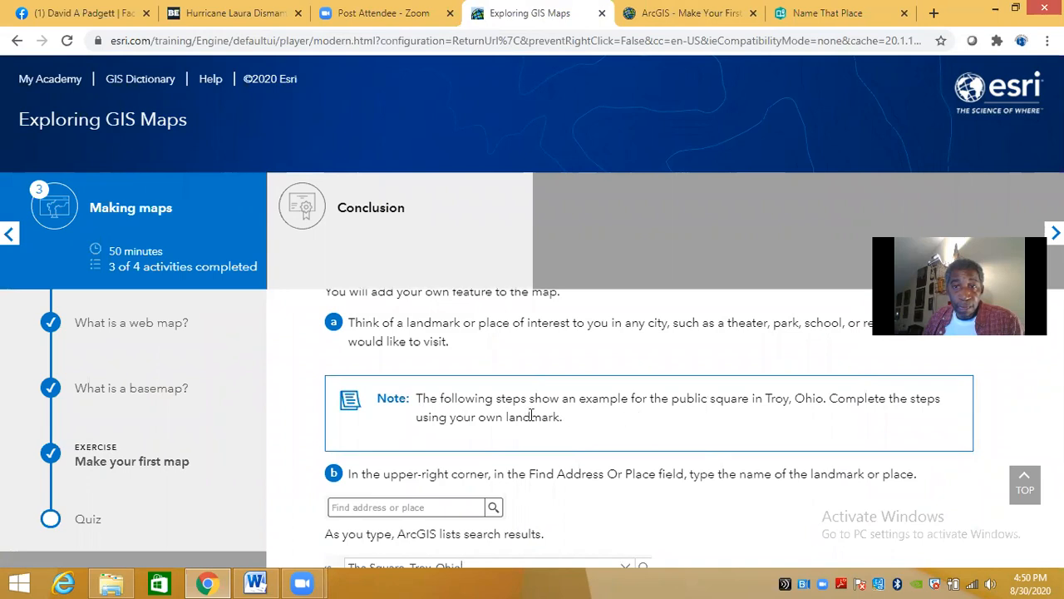
{"action": "scroll", "coordinate": [593, 422], "scroll_direction": "down", "scroll_amount": 2}
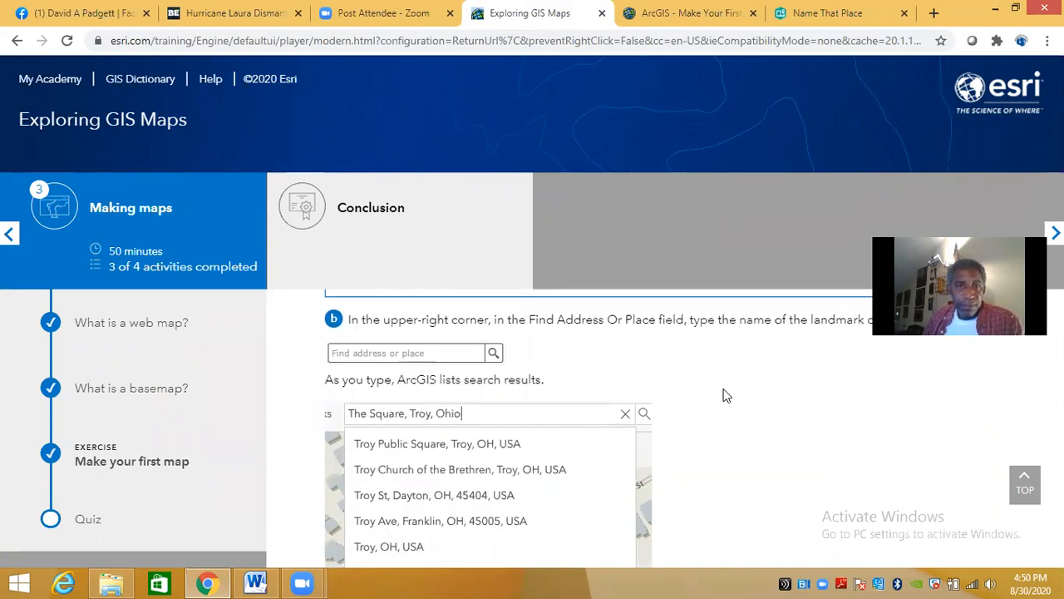
{"action": "scroll", "coordinate": [724, 396], "scroll_direction": "down", "scroll_amount": 3}
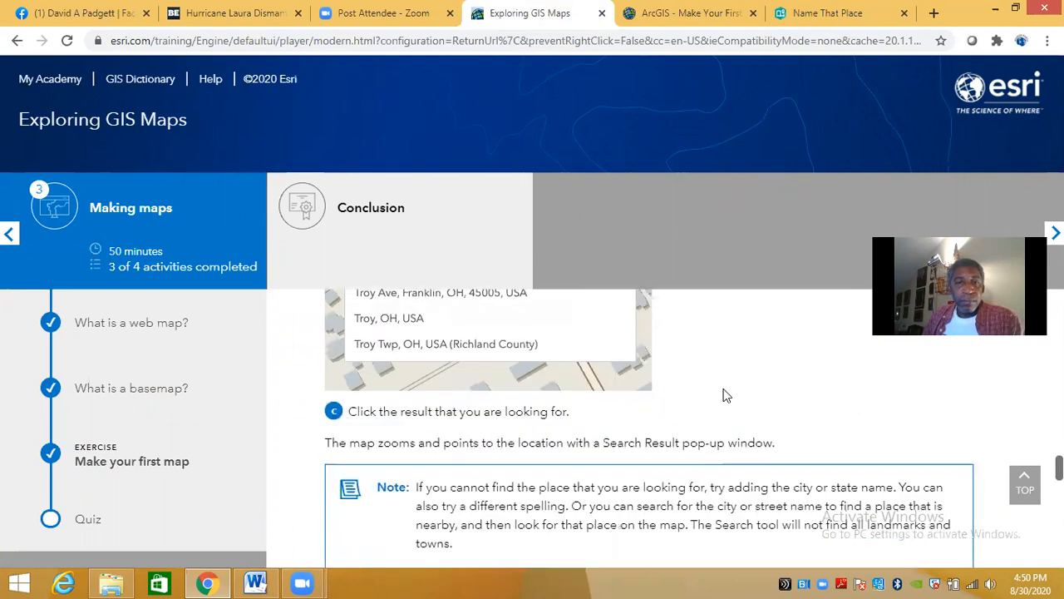
{"action": "scroll", "coordinate": [723, 396], "scroll_direction": "down", "scroll_amount": 1}
{"action": "scroll", "coordinate": [768, 444], "scroll_direction": "down", "scroll_amount": 1}
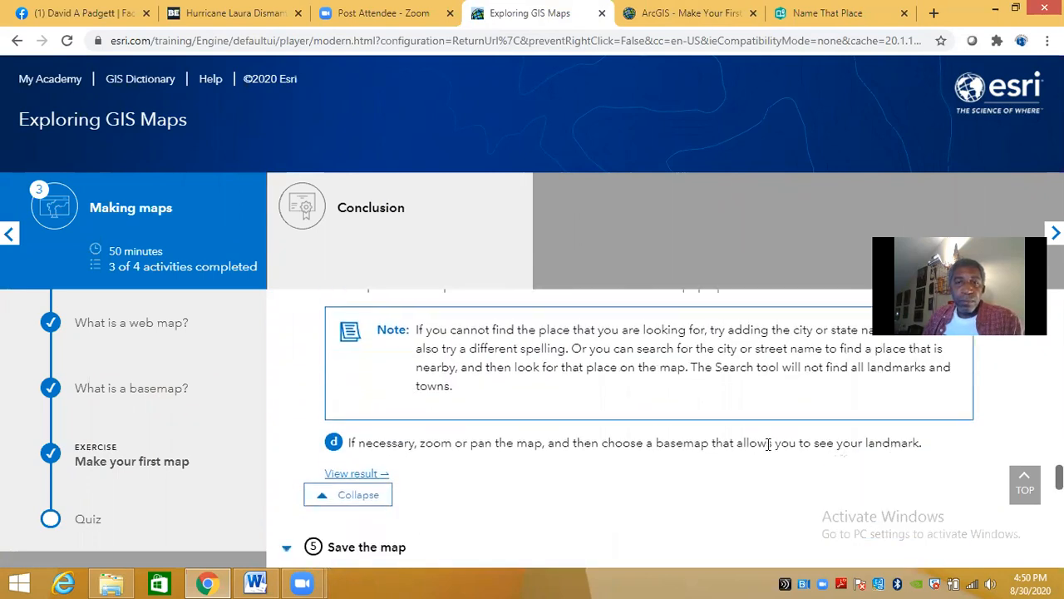
{"action": "scroll", "coordinate": [630, 423], "scroll_direction": "down", "scroll_amount": 1}
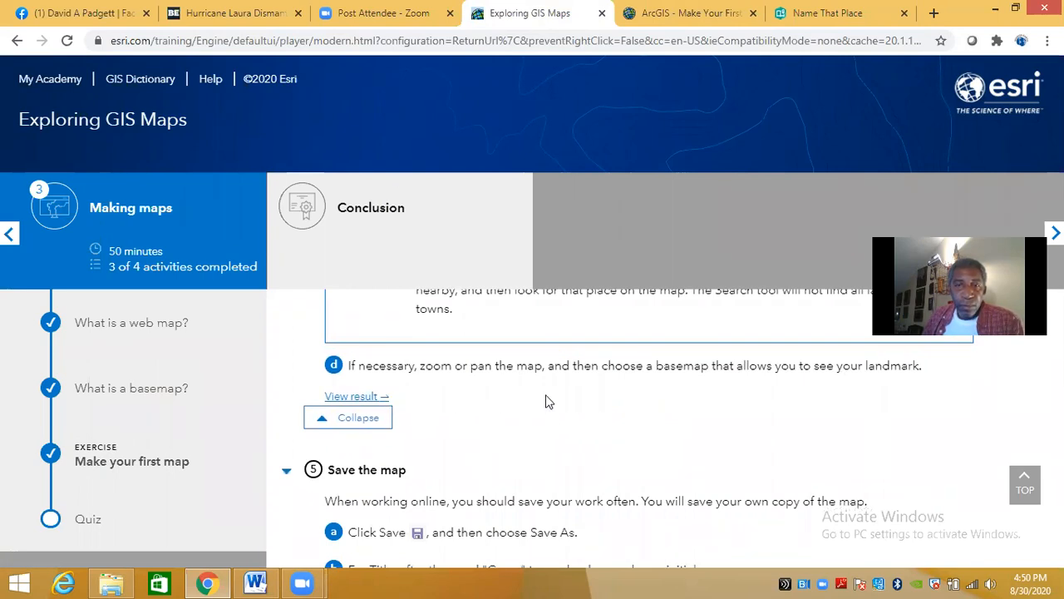
{"action": "scroll", "coordinate": [547, 399], "scroll_direction": "up", "scroll_amount": 1}
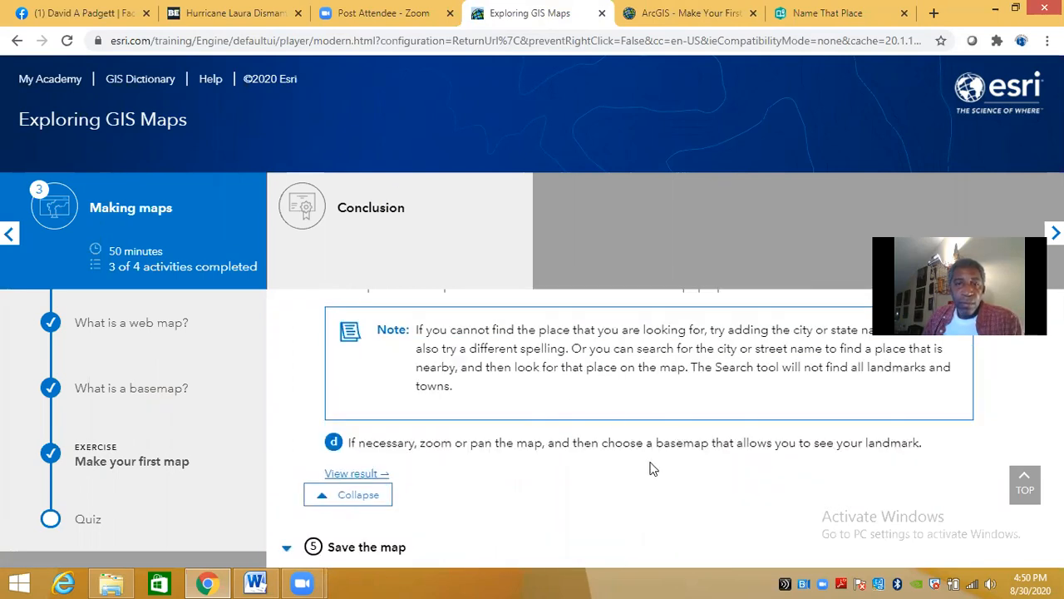
{"action": "scroll", "coordinate": [648, 463], "scroll_direction": "down", "scroll_amount": 3}
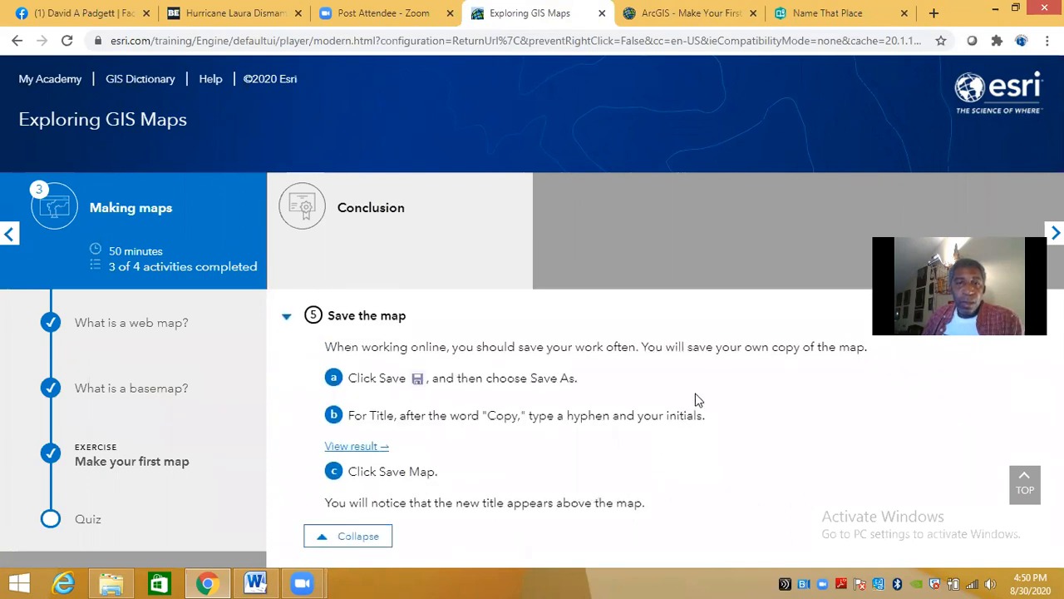
{"action": "scroll", "coordinate": [695, 392], "scroll_direction": "down", "scroll_amount": 1}
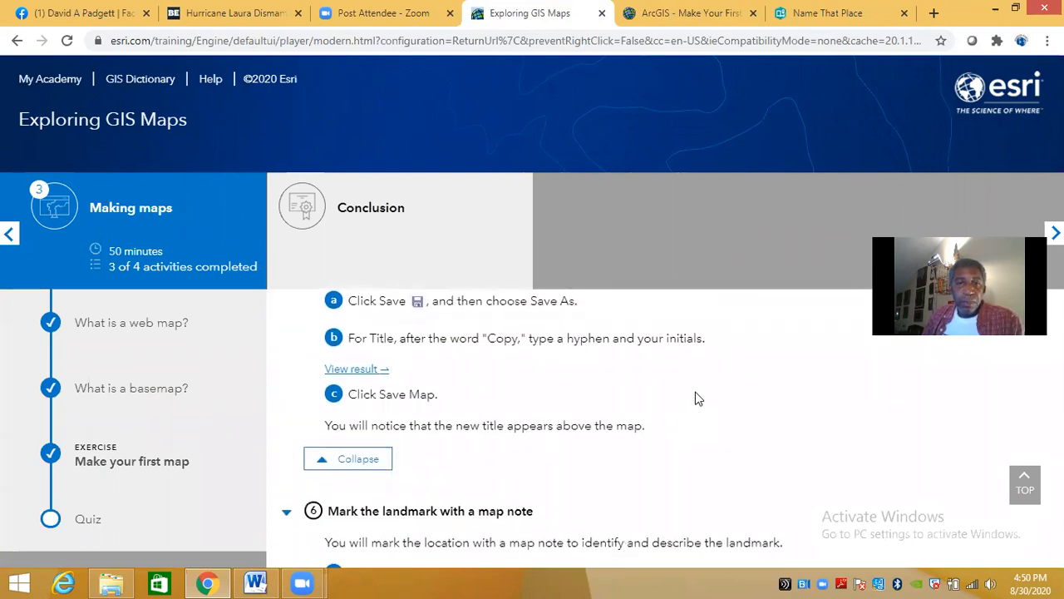
{"action": "scroll", "coordinate": [694, 391], "scroll_direction": "down", "scroll_amount": 2}
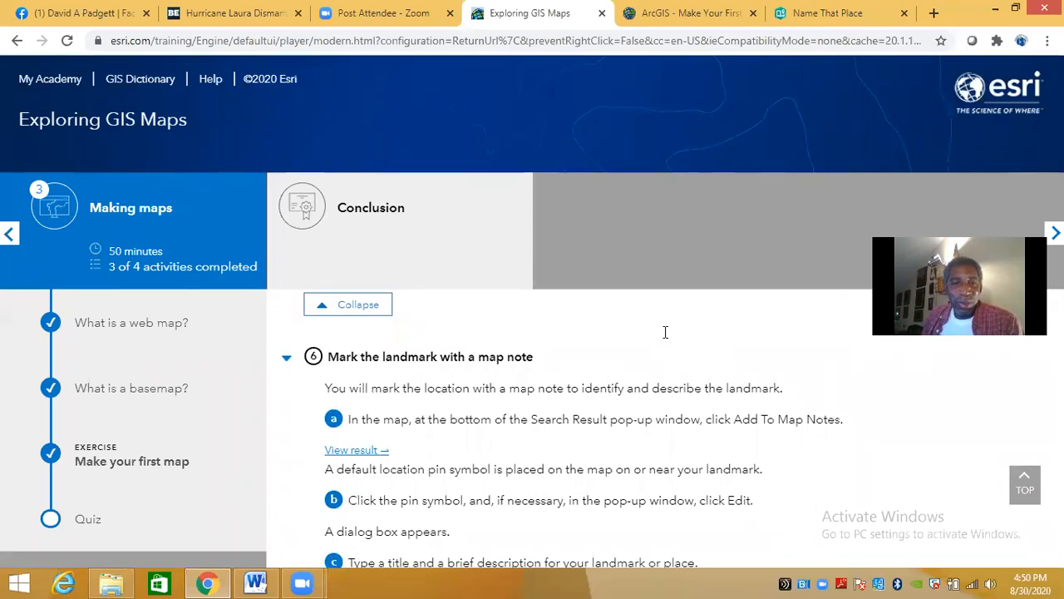
{"action": "scroll", "coordinate": [669, 332], "scroll_direction": "down", "scroll_amount": 1}
{"action": "scroll", "coordinate": [672, 370], "scroll_direction": "up", "scroll_amount": 1}
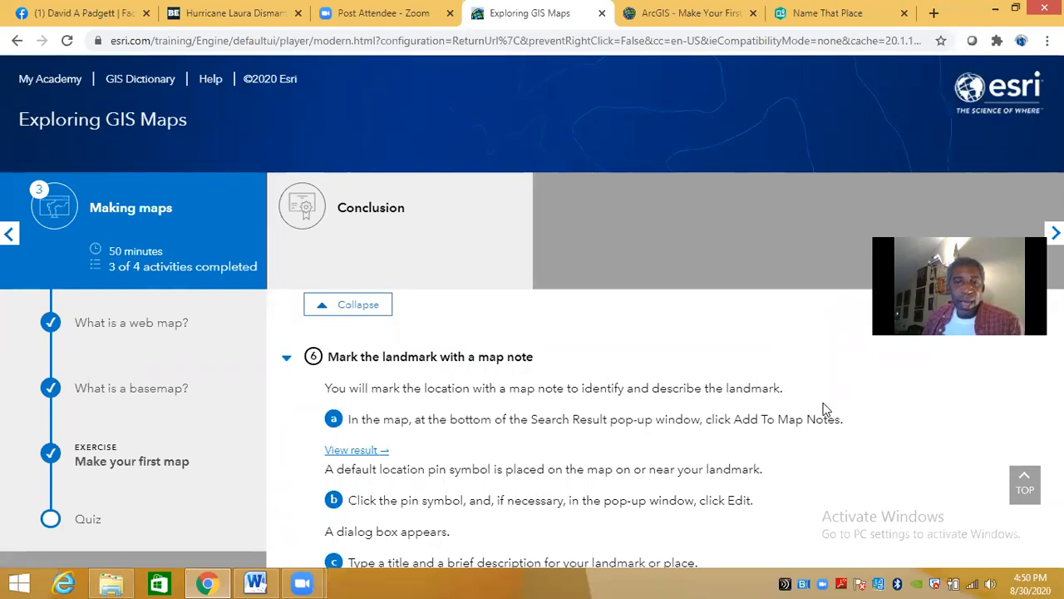
- Return to the Make Your First Map web map, add the Robert E Lee Park search result to the map notes and check its pin's pop-up
{"action": "left_click", "coordinate": [684, 25]}
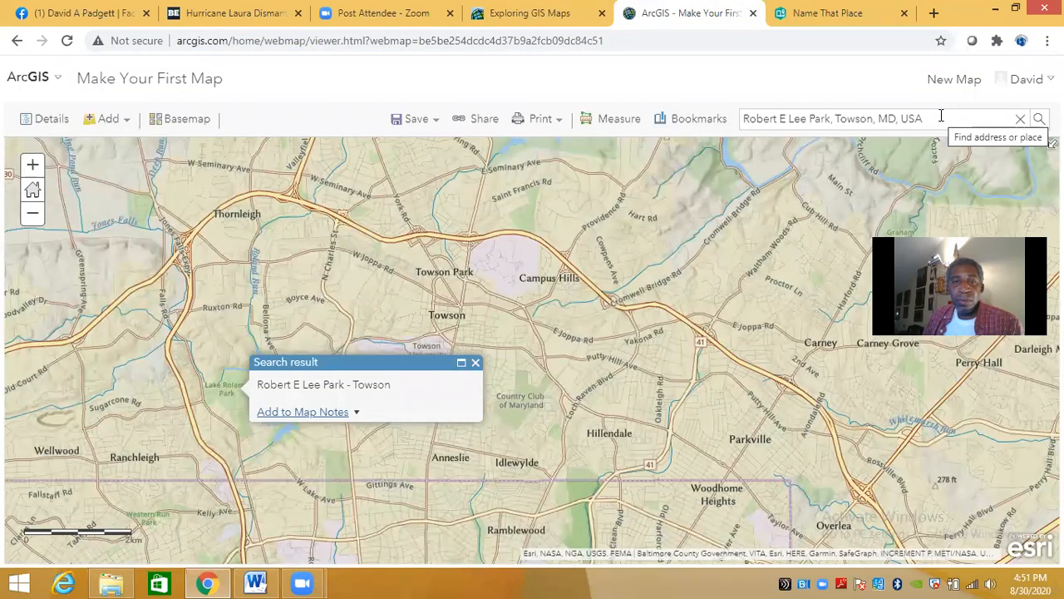
{"action": "left_click", "coordinate": [332, 412]}
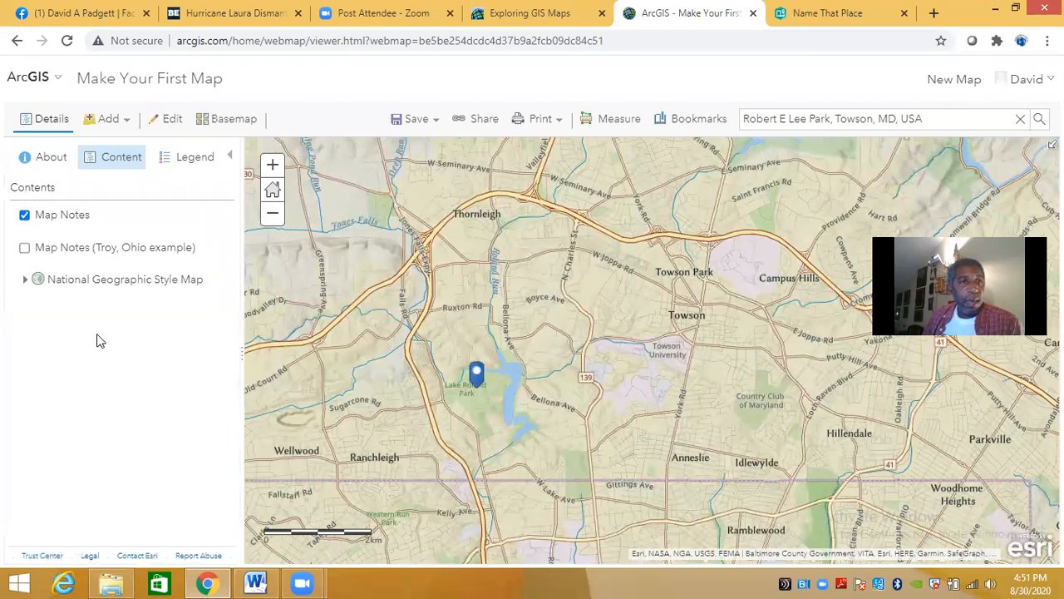
{"action": "mouse_move", "coordinate": [136, 239]}
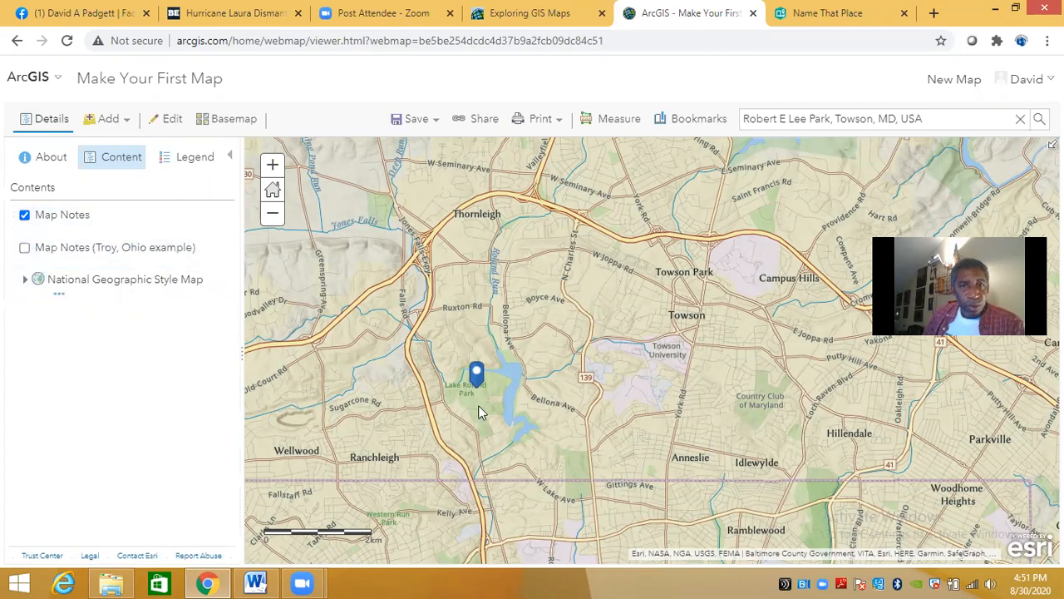
{"action": "left_click", "coordinate": [477, 377]}
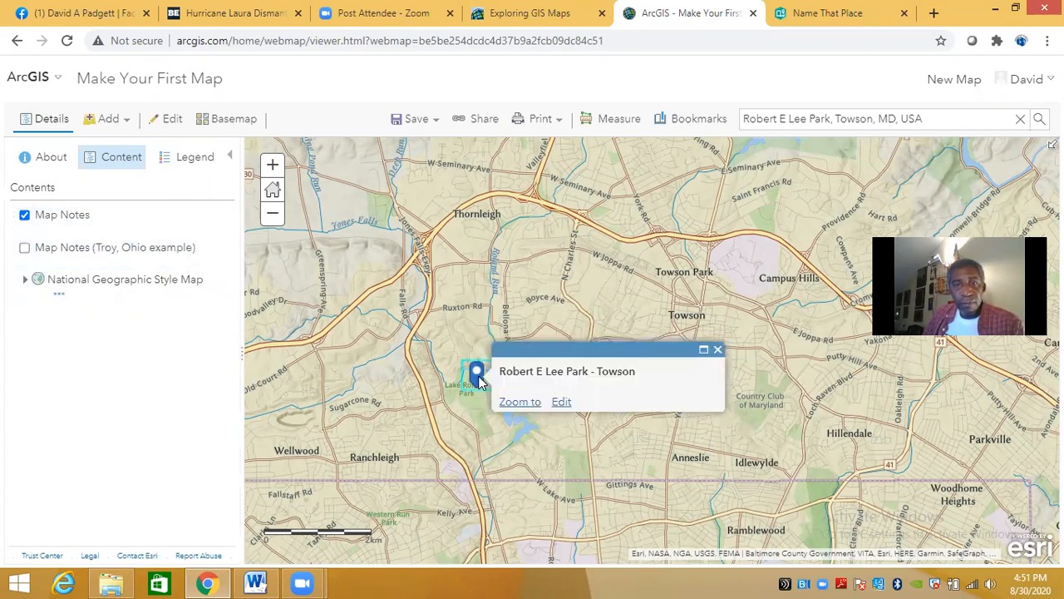
{"action": "left_click", "coordinate": [718, 351]}
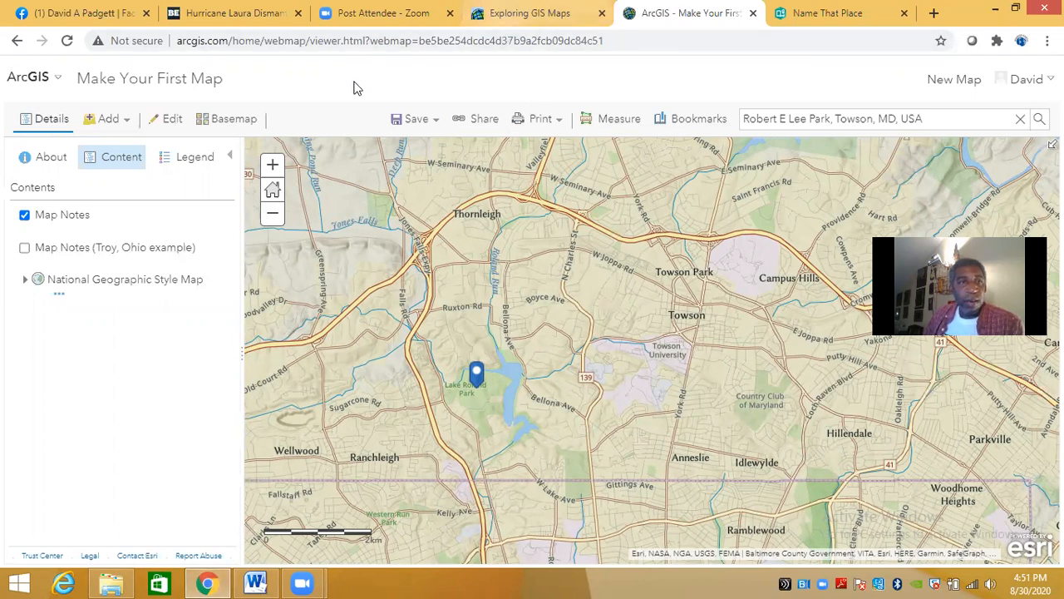
- Rename the new Map Notes layer as "Robert E. Lee Park" and check the map legend
{"action": "left_click", "coordinate": [200, 157]}
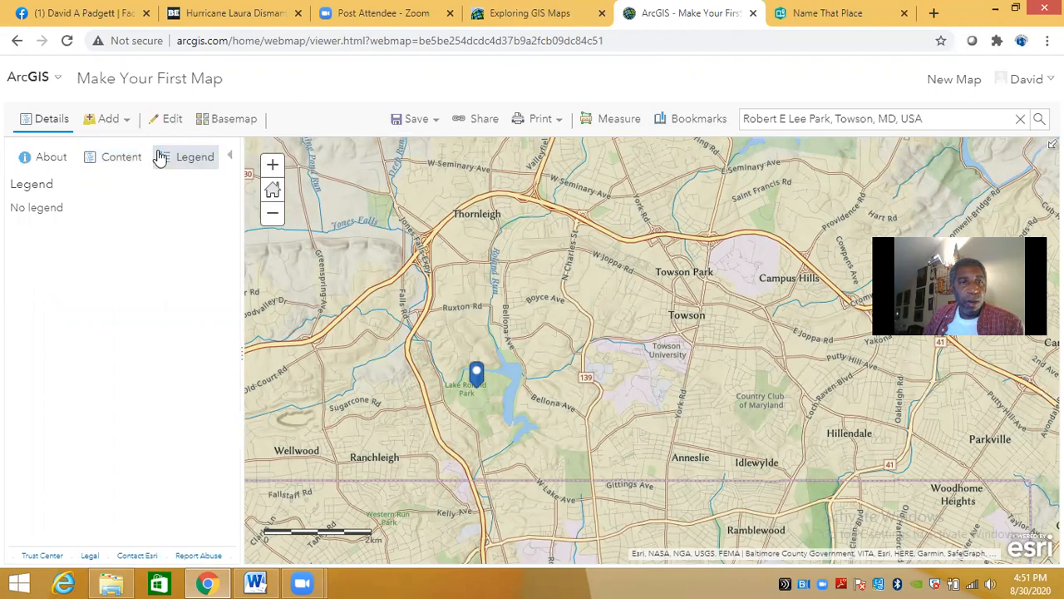
{"action": "left_click", "coordinate": [117, 160]}
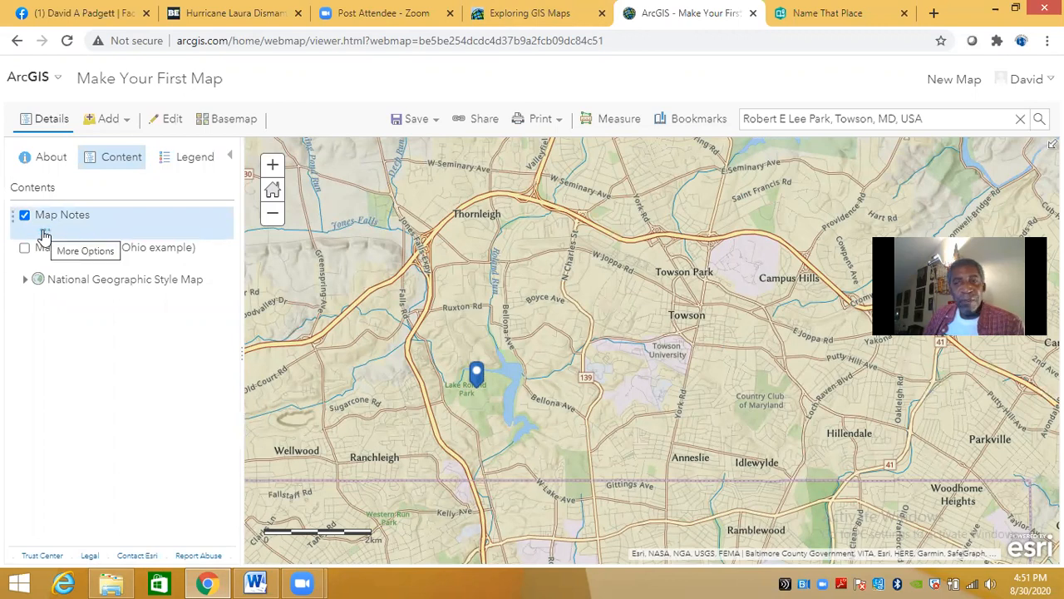
{"action": "left_click", "coordinate": [45, 237]}
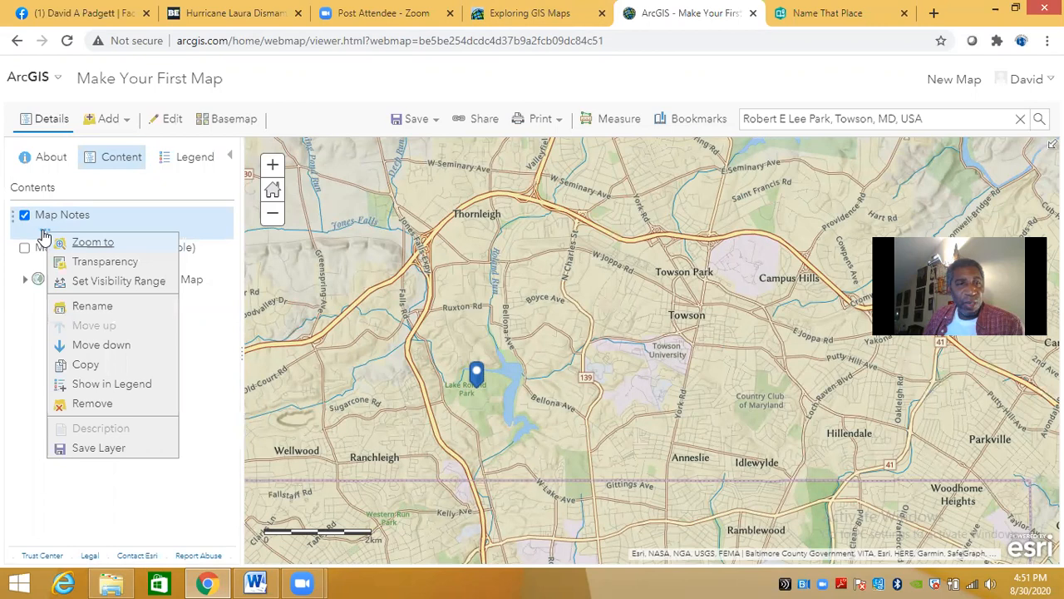
{"action": "left_click", "coordinate": [105, 307]}
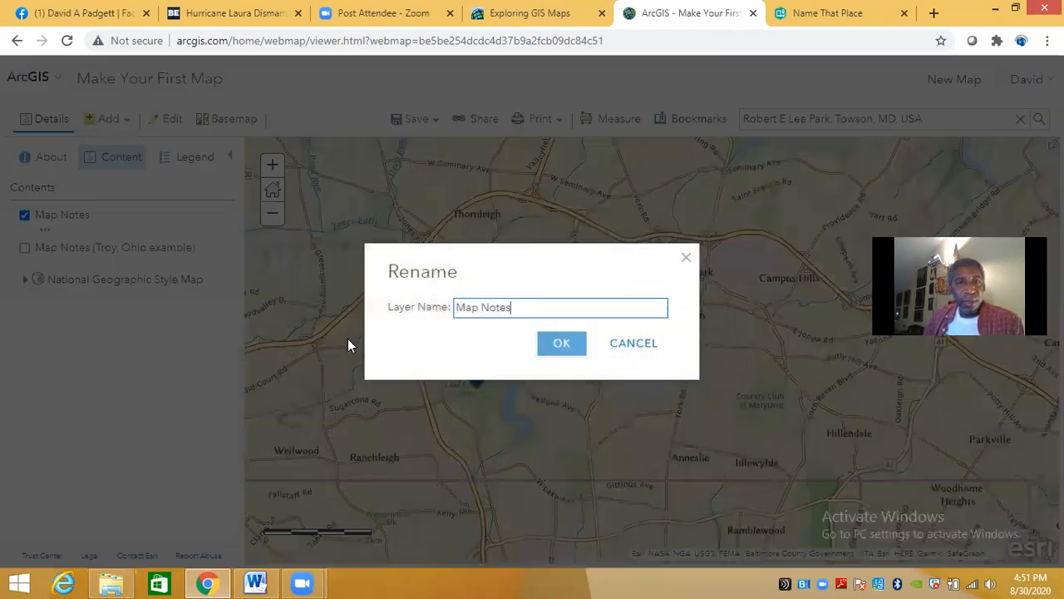
{"action": "key", "text": "BackSpace"}
{"action": "key", "text": "BackSpace"}
{"action": "key", "text": "BackSpace"}
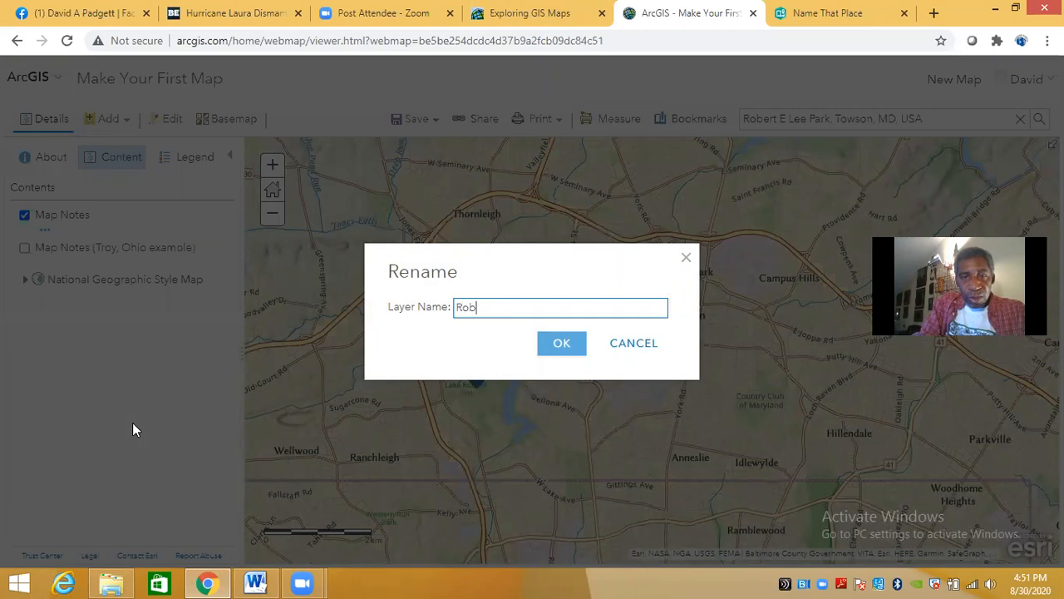
{"action": "type", "text": "Robert E. Lee Park"}
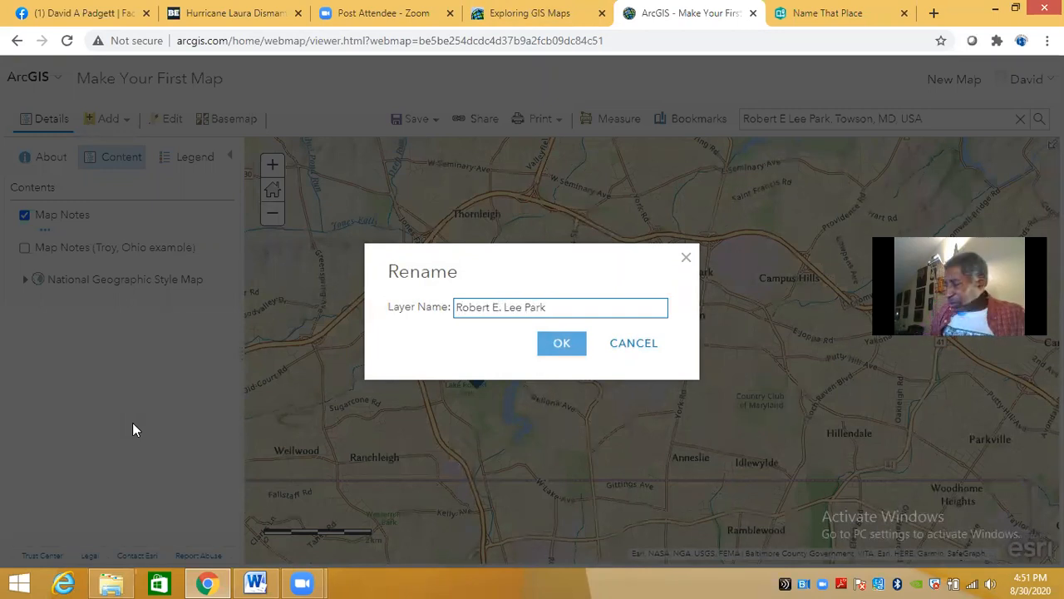
{"action": "left_click", "coordinate": [558, 342]}
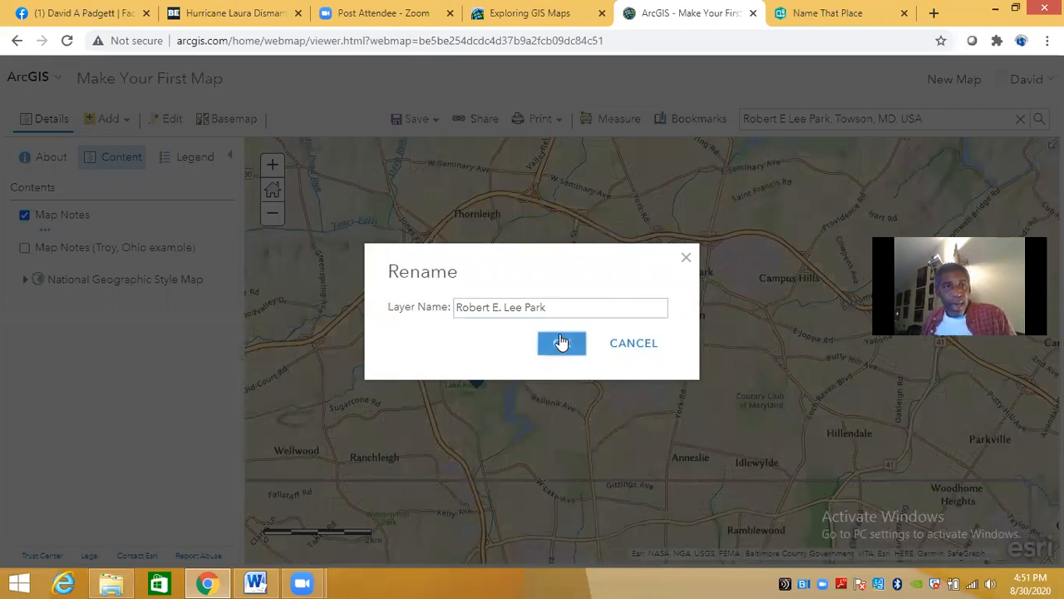
{"action": "left_click", "coordinate": [196, 160]}
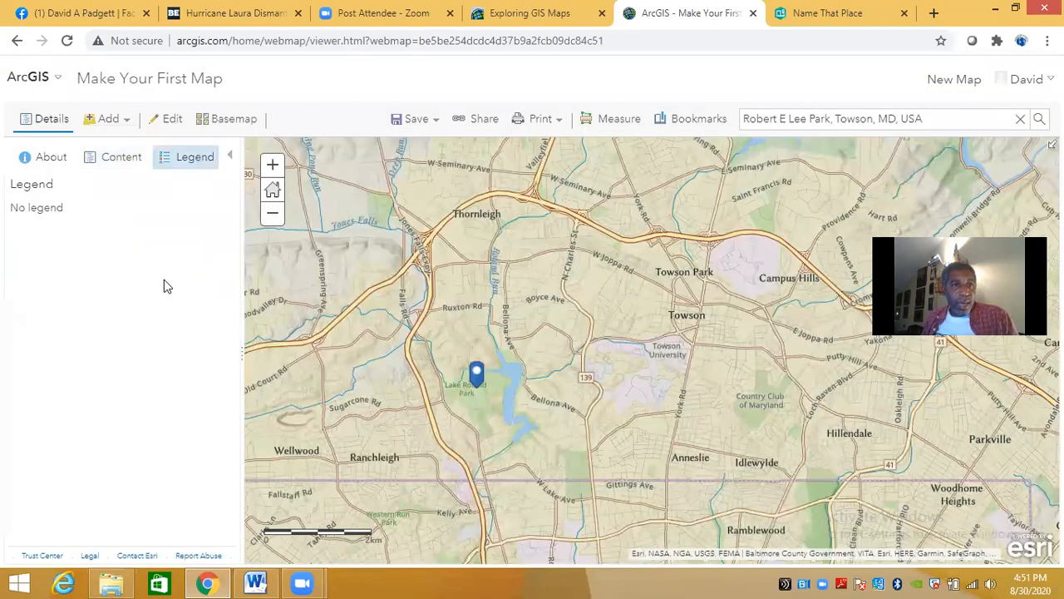
{"action": "left_click", "coordinate": [124, 160]}
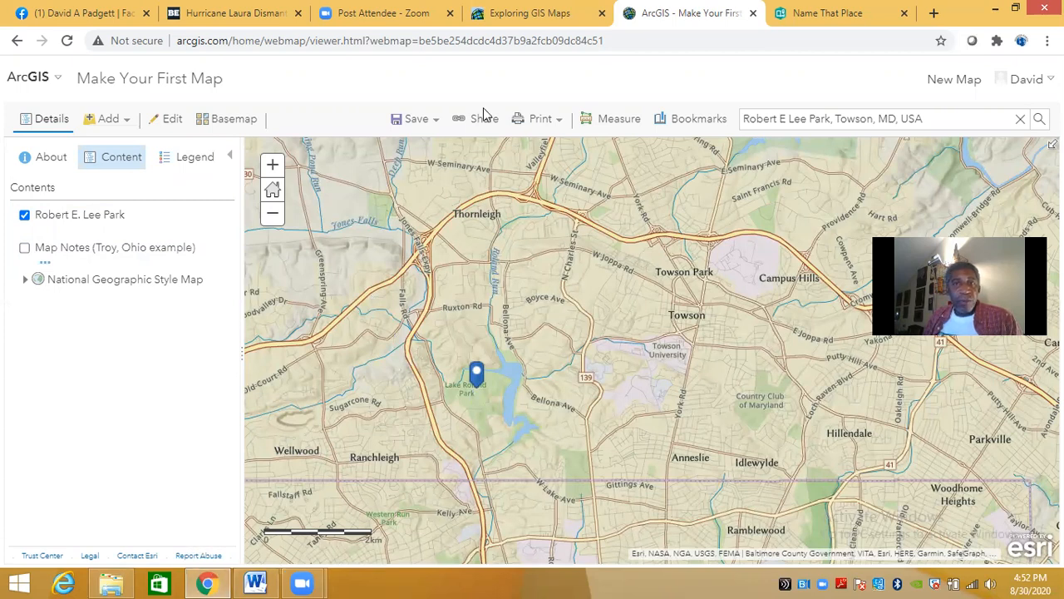
- Go back to the Exploring GIS Maps exercise and review the rest of step 6, from the note's title and symbol to saving the map
{"action": "left_click", "coordinate": [552, 13]}
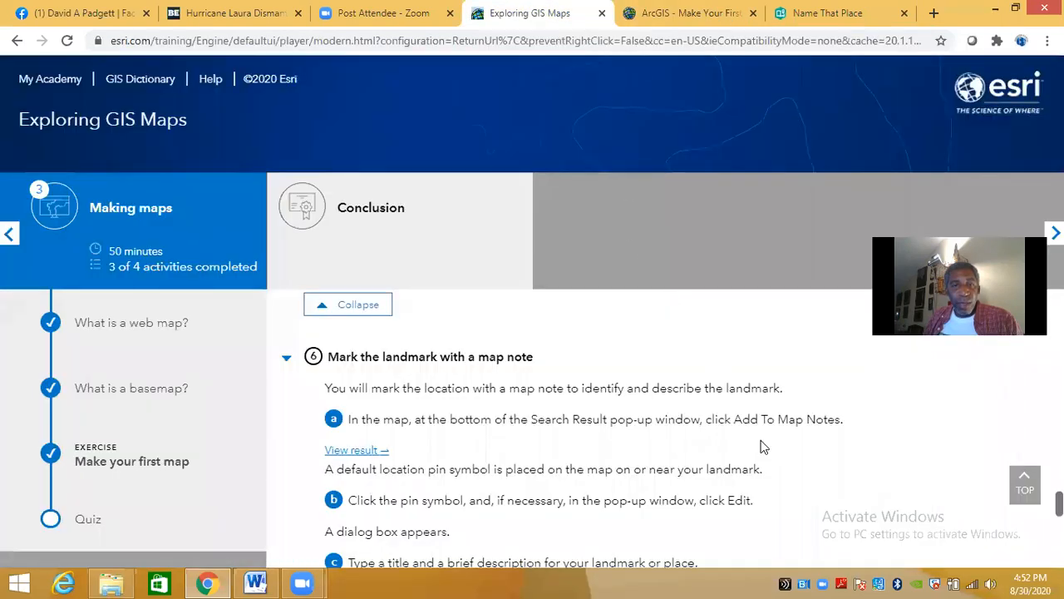
{"action": "scroll", "coordinate": [762, 447], "scroll_direction": "down", "scroll_amount": 3}
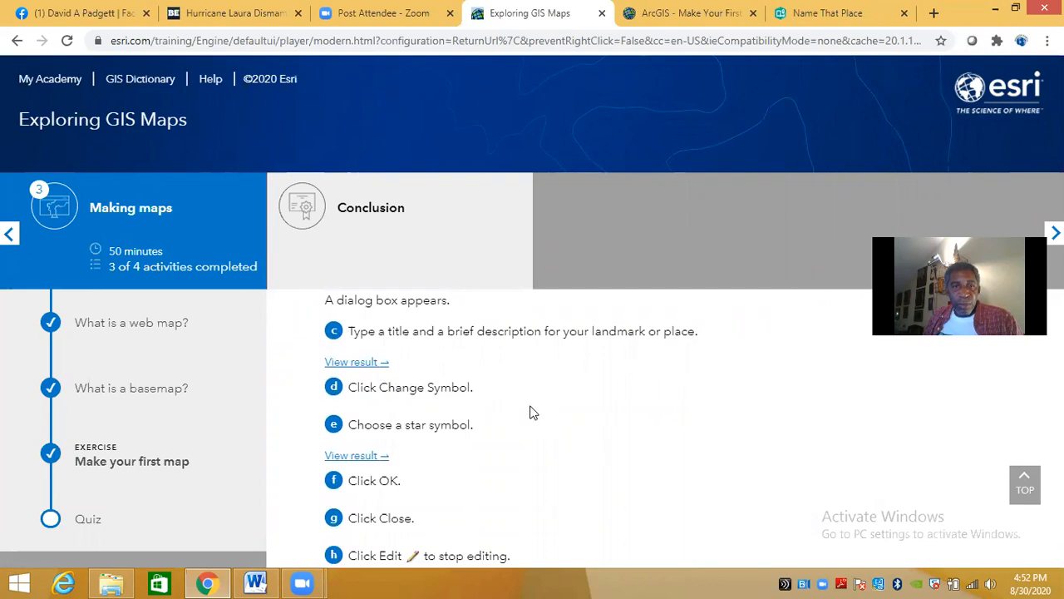
{"action": "scroll", "coordinate": [532, 411], "scroll_direction": "down", "scroll_amount": 1}
{"action": "scroll", "coordinate": [540, 402], "scroll_direction": "down", "scroll_amount": 1}
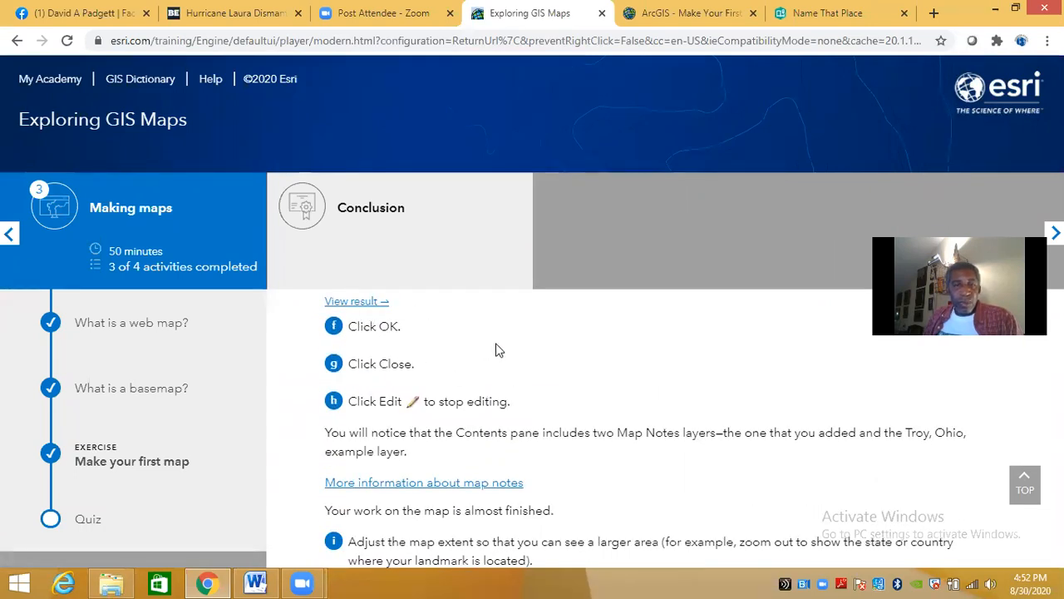
{"action": "scroll", "coordinate": [602, 373], "scroll_direction": "down", "scroll_amount": 1}
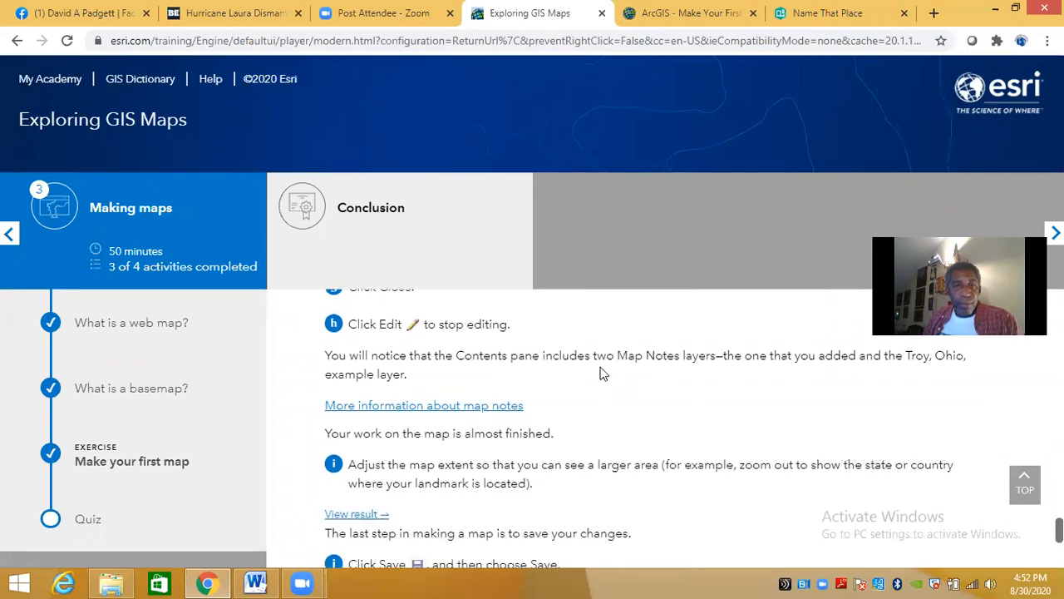
{"action": "scroll", "coordinate": [601, 374], "scroll_direction": "down", "scroll_amount": 1}
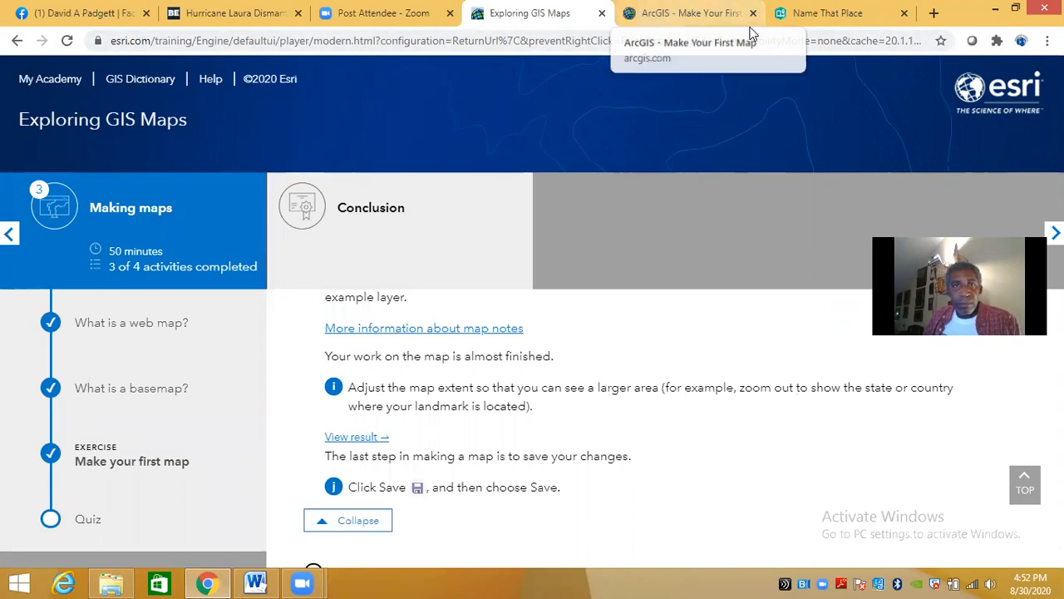
- Switch back to the Make Your First Map web map
{"action": "left_click", "coordinate": [690, 14]}
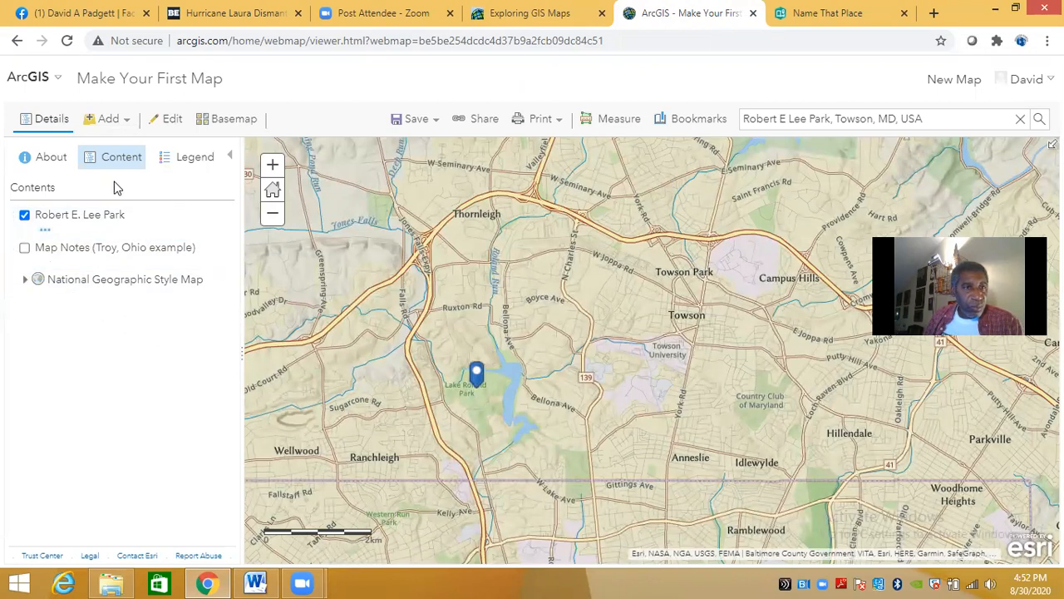
{"action": "left_click", "coordinate": [44, 232]}
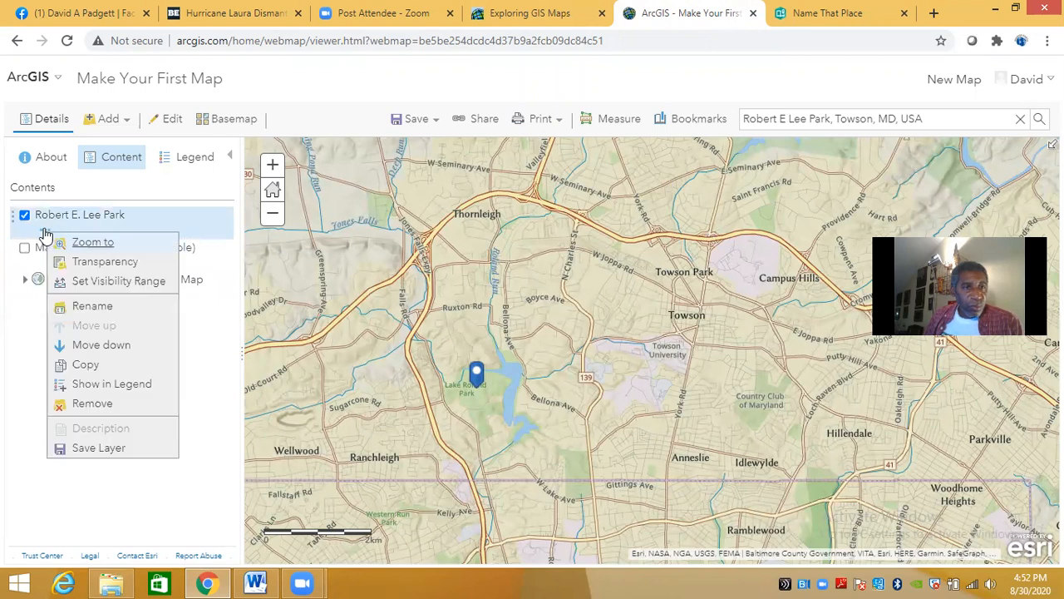
{"action": "left_click", "coordinate": [93, 449]}
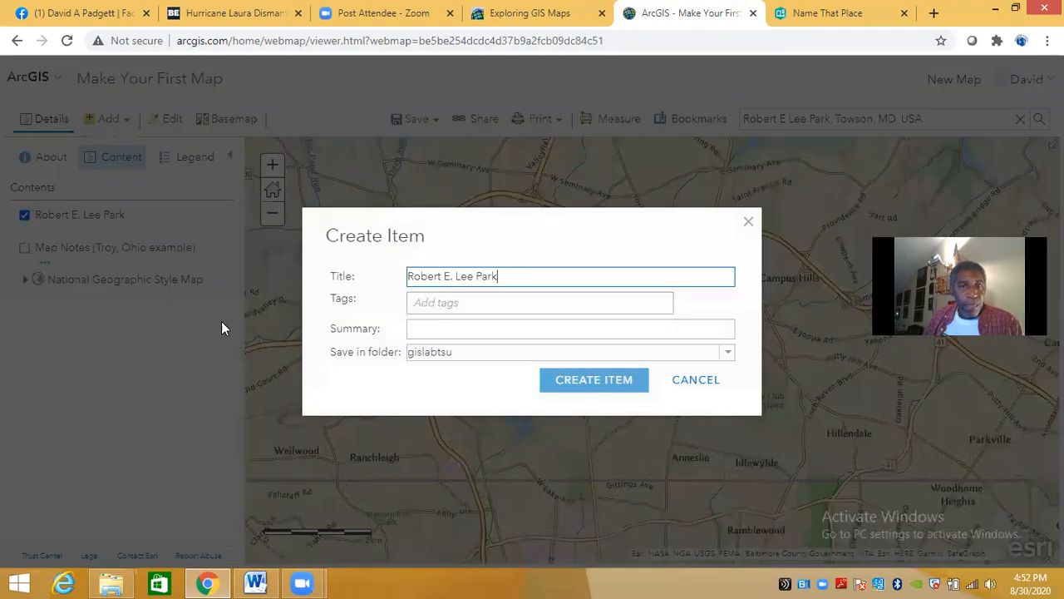
{"action": "left_click", "coordinate": [697, 379]}
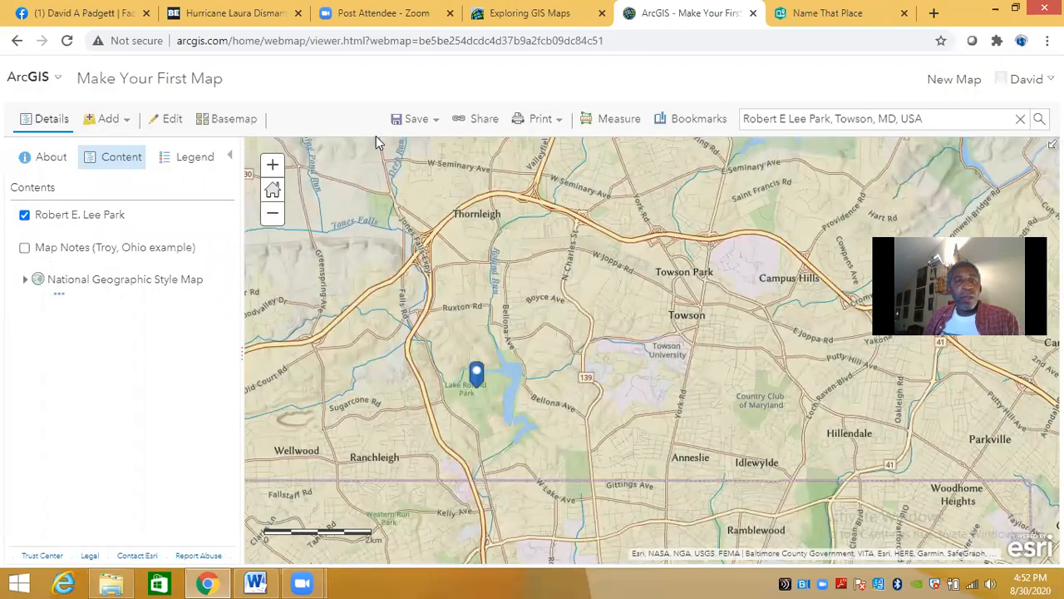
- Save the web map as a new map titled with the author's full name followed by "- Exercise 1", keeping the gislabtsu folder
{"action": "left_click", "coordinate": [426, 122]}
{"action": "left_click", "coordinate": [412, 173]}
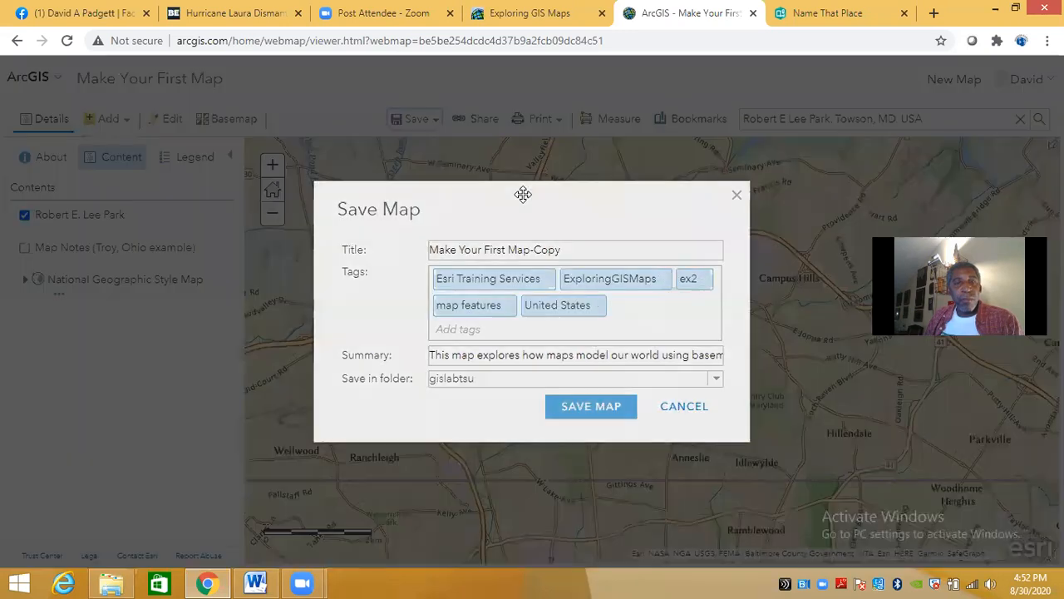
{"action": "left_click", "coordinate": [572, 249]}
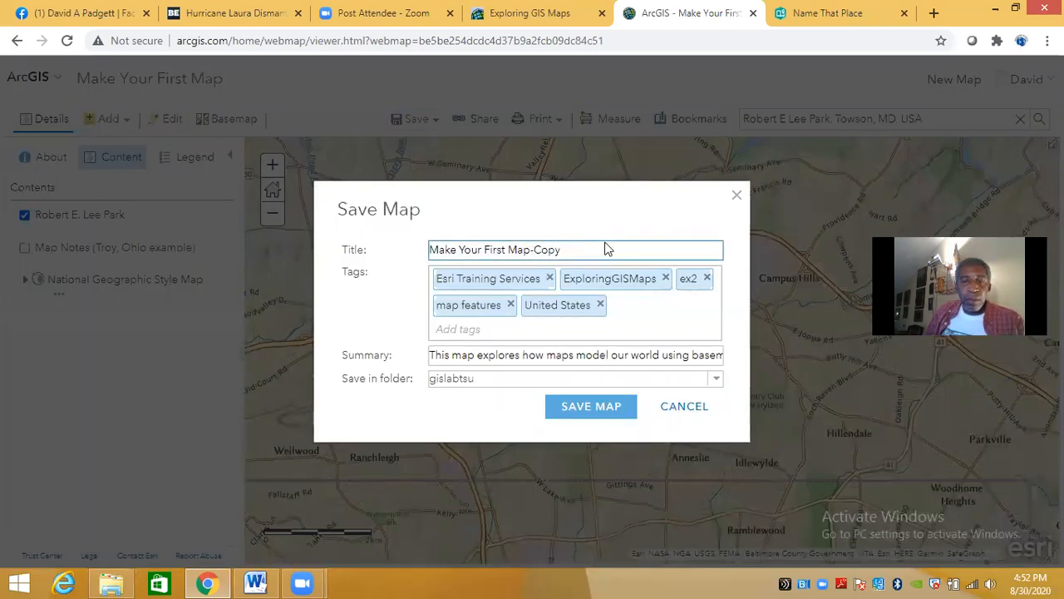
{"action": "key", "text": "BackSpace"}
{"action": "key", "text": "BackSpace"}
{"action": "key", "text": "BackSpace"}
{"action": "key", "text": "BackSpace"}
{"action": "key", "text": "BackSpace"}
{"action": "key", "text": "BackSpace"}
{"action": "key", "text": "BackSpace"}
{"action": "key", "text": "BackSpace"}
{"action": "key", "text": "BackSpace"}
{"action": "key", "text": "BackSpace"}
{"action": "key", "text": "BackSpace"}
{"action": "key", "text": "BackSpace"}
{"action": "key", "text": "BackSpace"}
{"action": "key", "text": "BackSpace"}
{"action": "key", "text": "BackSpace"}
{"action": "key", "text": "BackSpace"}
{"action": "key", "text": "BackSpace"}
{"action": "key", "text": "BackSpace"}
{"action": "key", "text": "BackSpace"}
{"action": "key", "text": "BackSpace"}
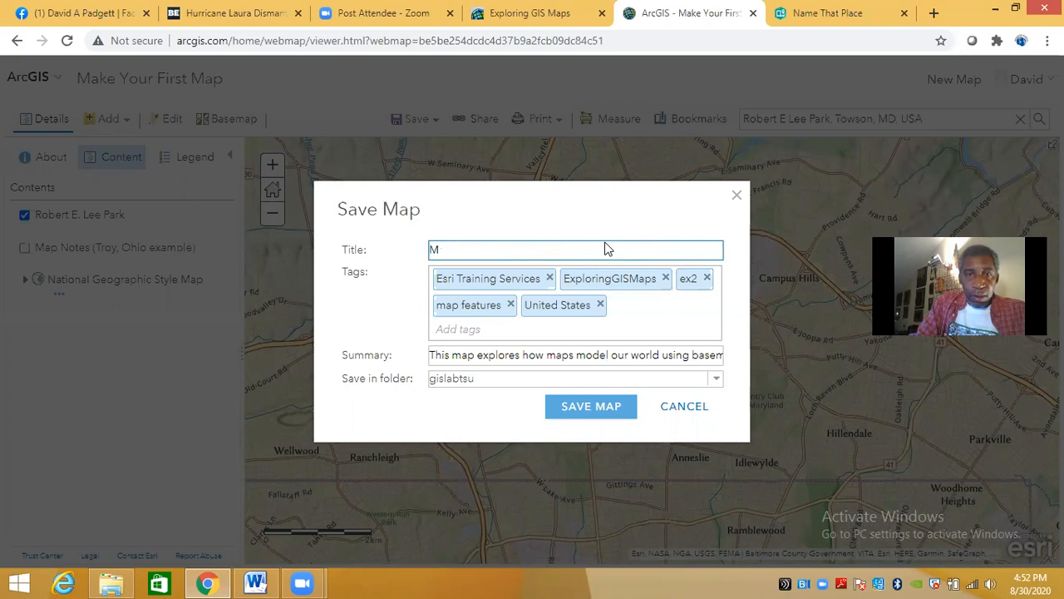
{"action": "type", "text": "Da"}
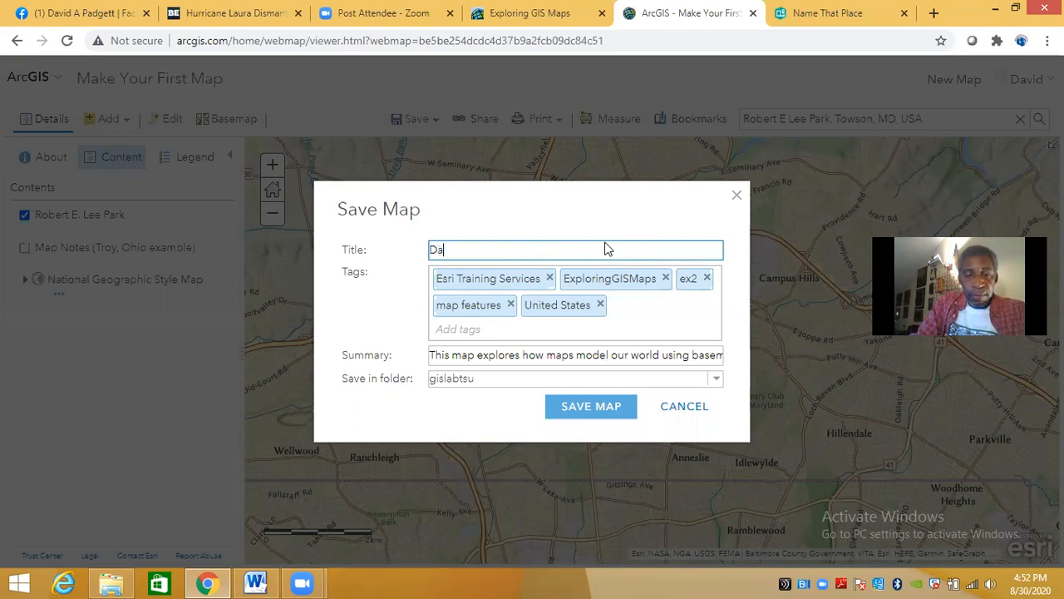
{"action": "type", "text": "vid Padgett "}
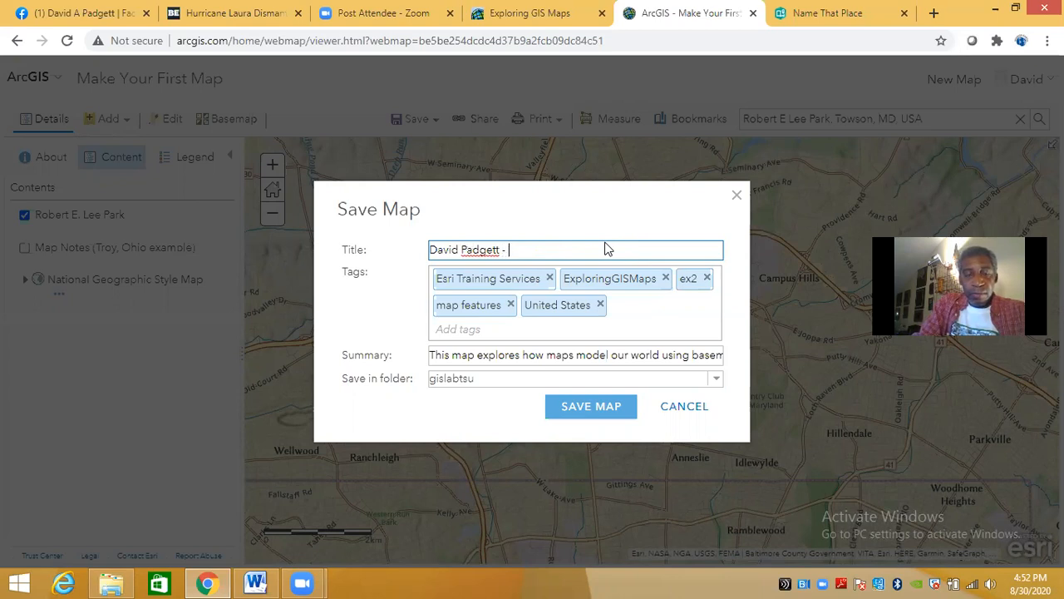
{"action": "type", "text": "- Exe"}
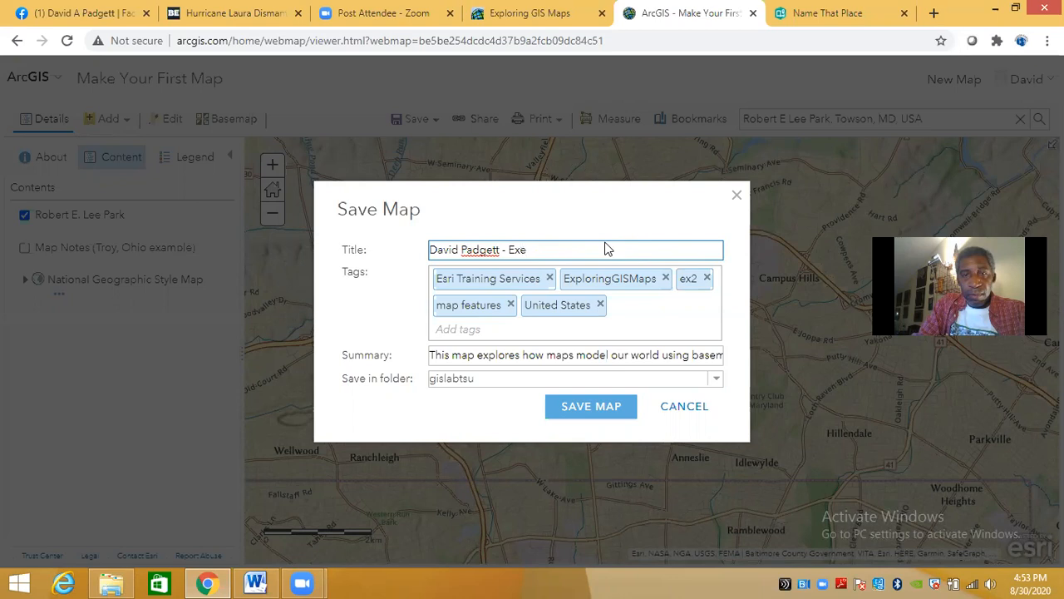
{"action": "type", "text": "rcise"}
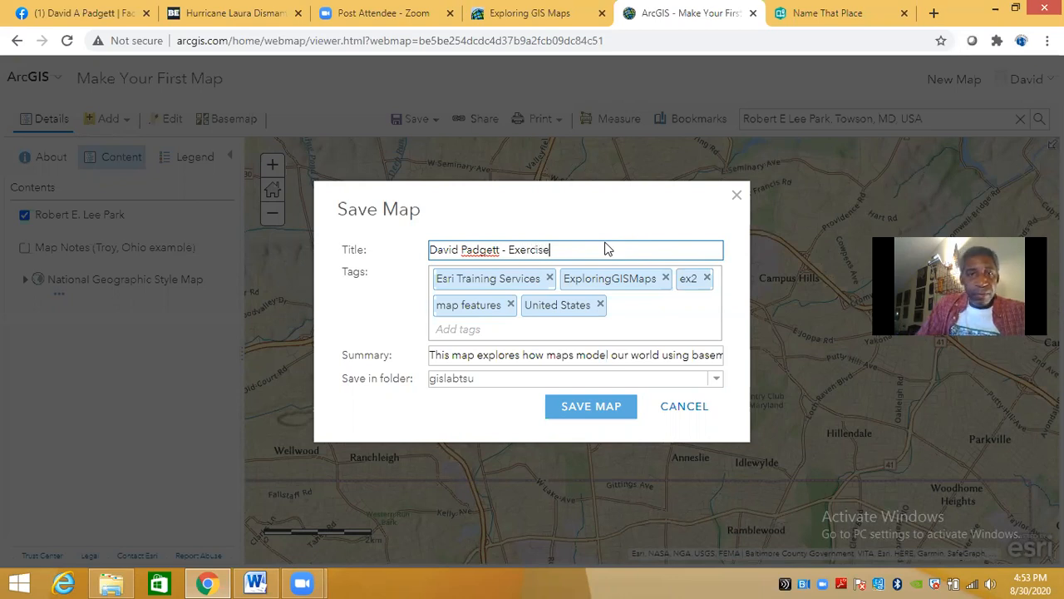
{"action": "type", "text": " 1"}
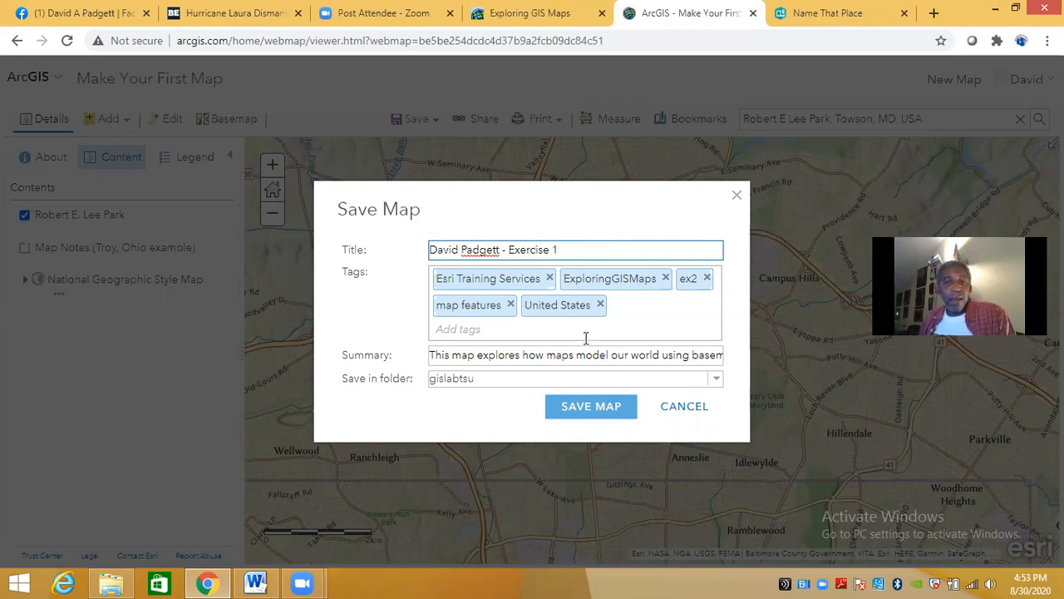
{"action": "left_click", "coordinate": [582, 406]}
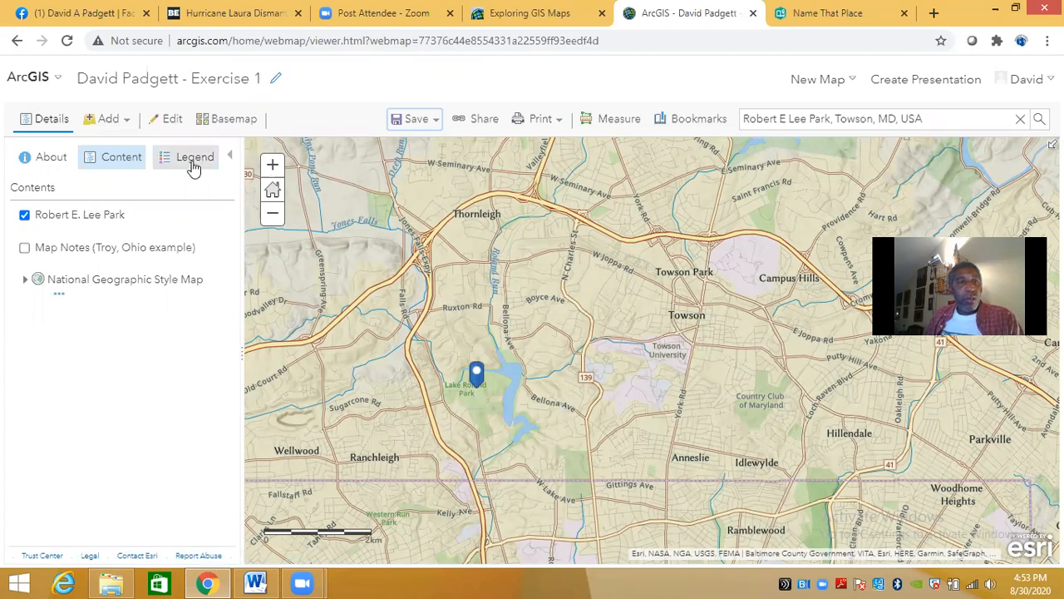
- Find the saved Exercise 1 web map in the account's content list and reopen it in the map viewer
{"action": "left_click", "coordinate": [56, 83]}
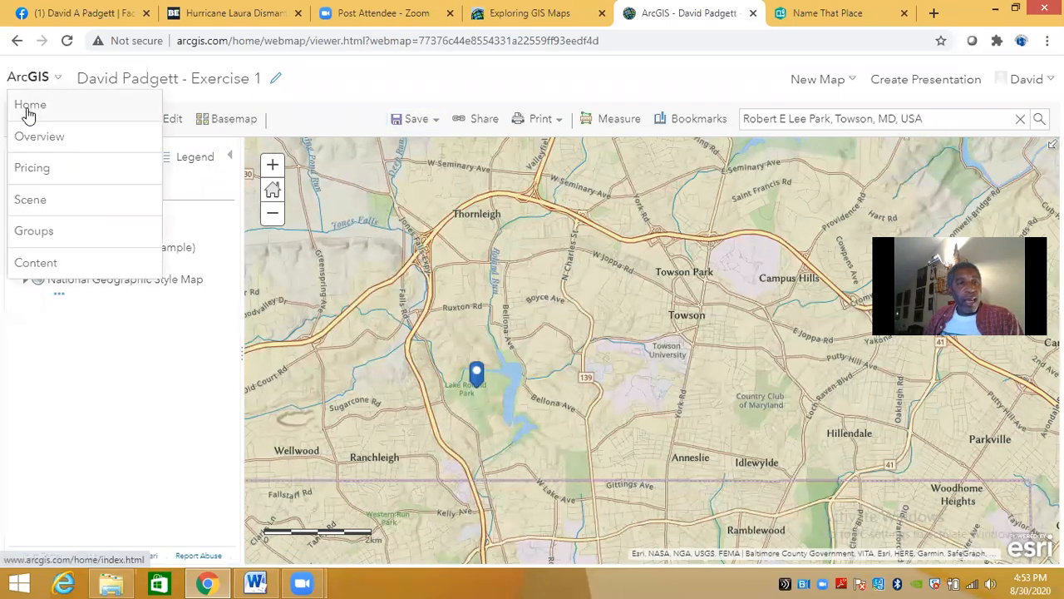
{"action": "left_click", "coordinate": [33, 264]}
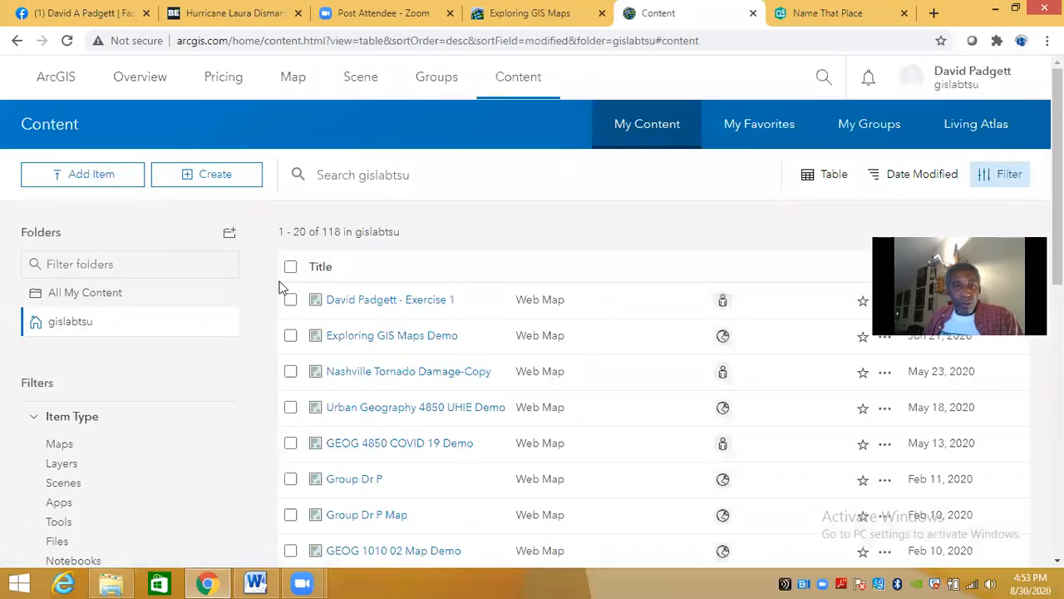
{"action": "left_click", "coordinate": [376, 302]}
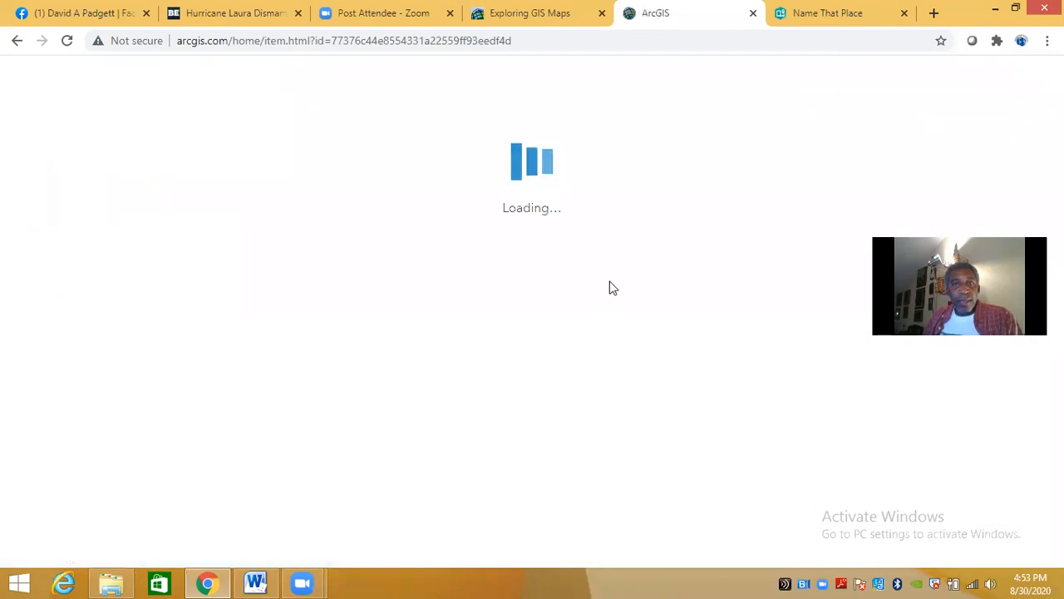
{"action": "left_click", "coordinate": [137, 252]}
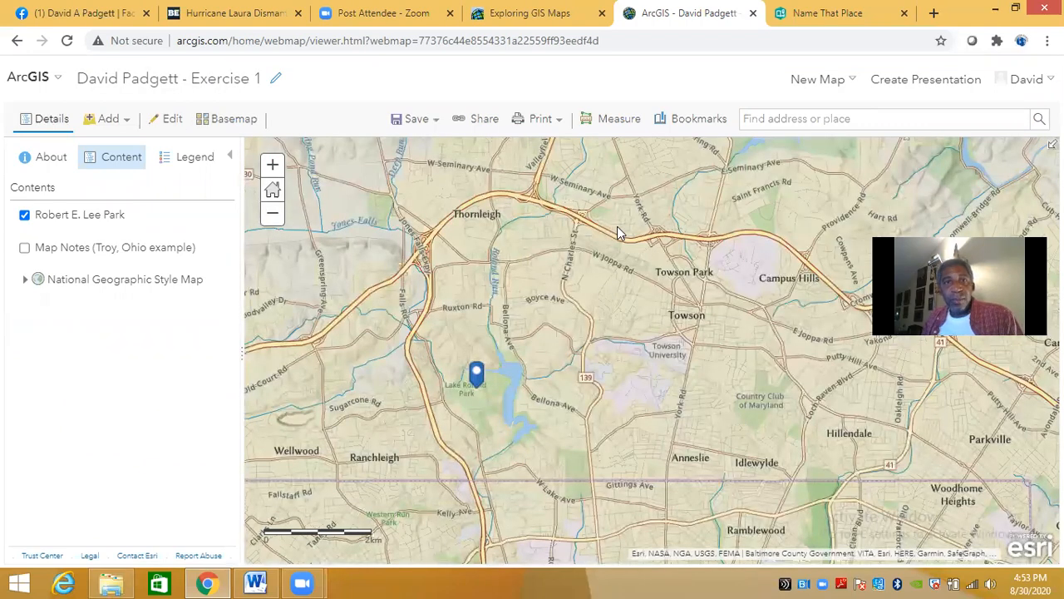
- Share the Exercise 1 map with Everyone (public) and finish the sharing settings
{"action": "left_click", "coordinate": [475, 121]}
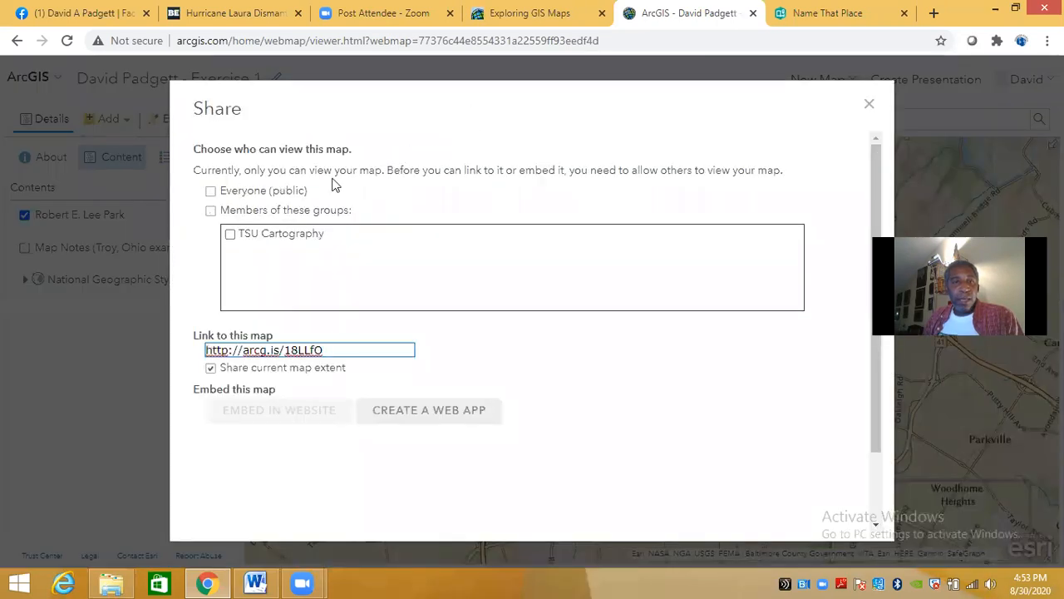
{"action": "left_click", "coordinate": [210, 190]}
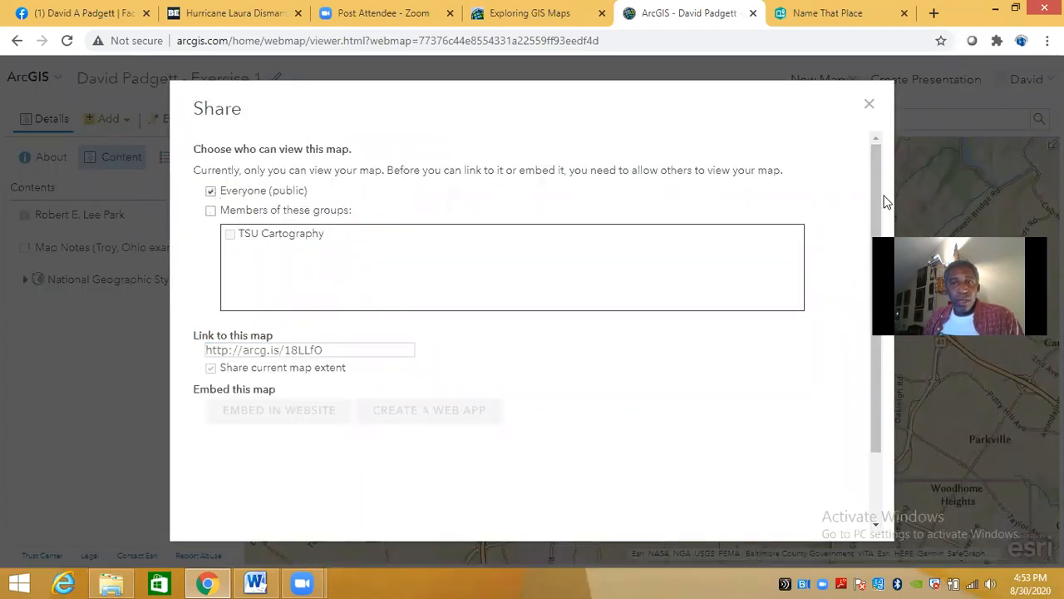
{"action": "scroll", "coordinate": [882, 208], "scroll_direction": "down", "scroll_amount": 2}
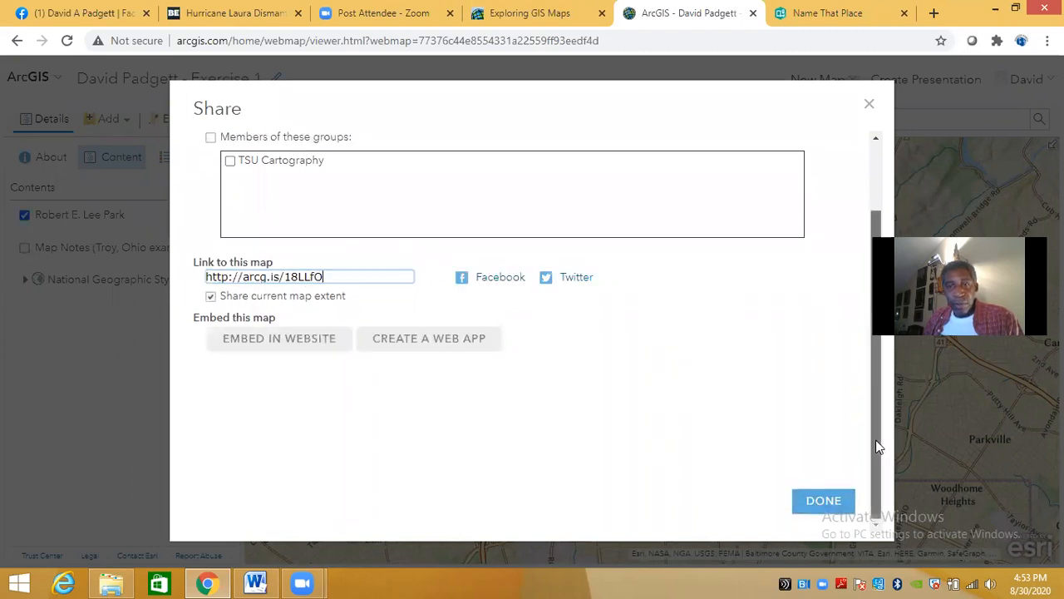
{"action": "left_click", "coordinate": [814, 503]}
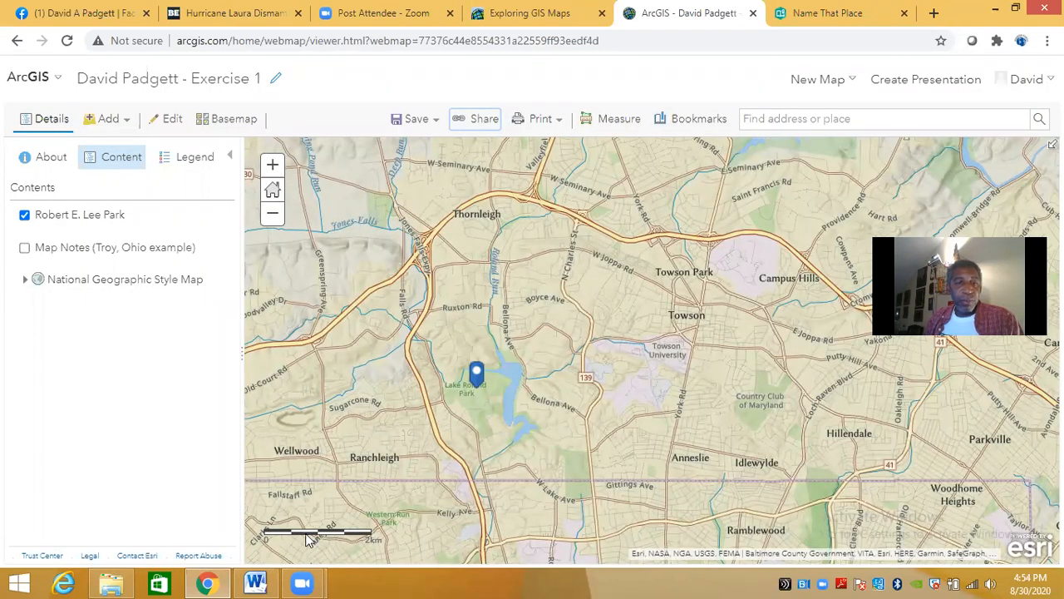
- Switch to the Word worksheet and review questions 15 to 17 on the map screenshot, the shared map link and the exam
{"action": "left_click", "coordinate": [258, 582]}
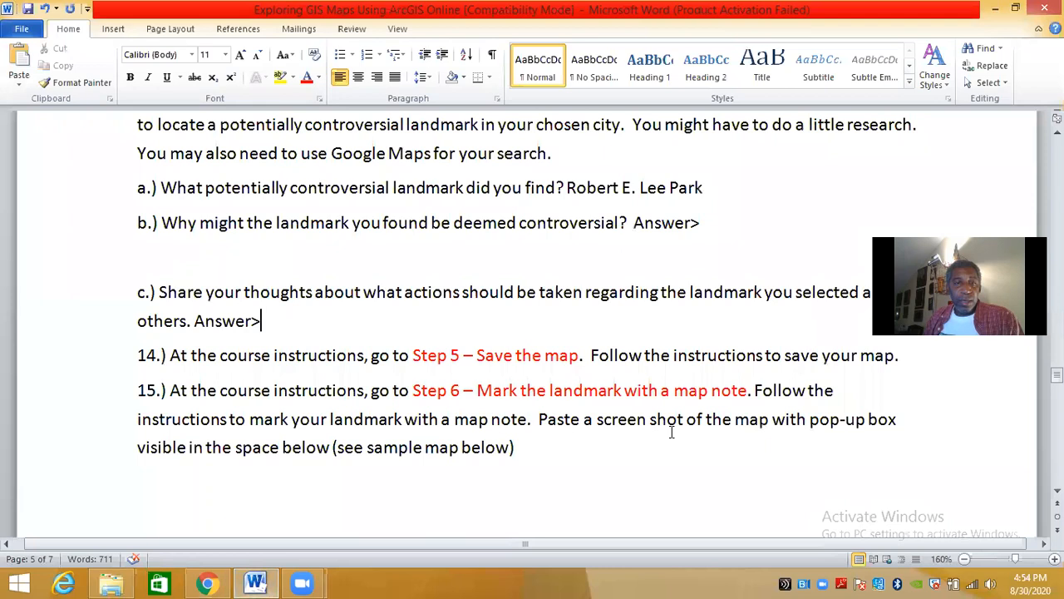
{"action": "scroll", "coordinate": [672, 431], "scroll_direction": "down", "scroll_amount": 3}
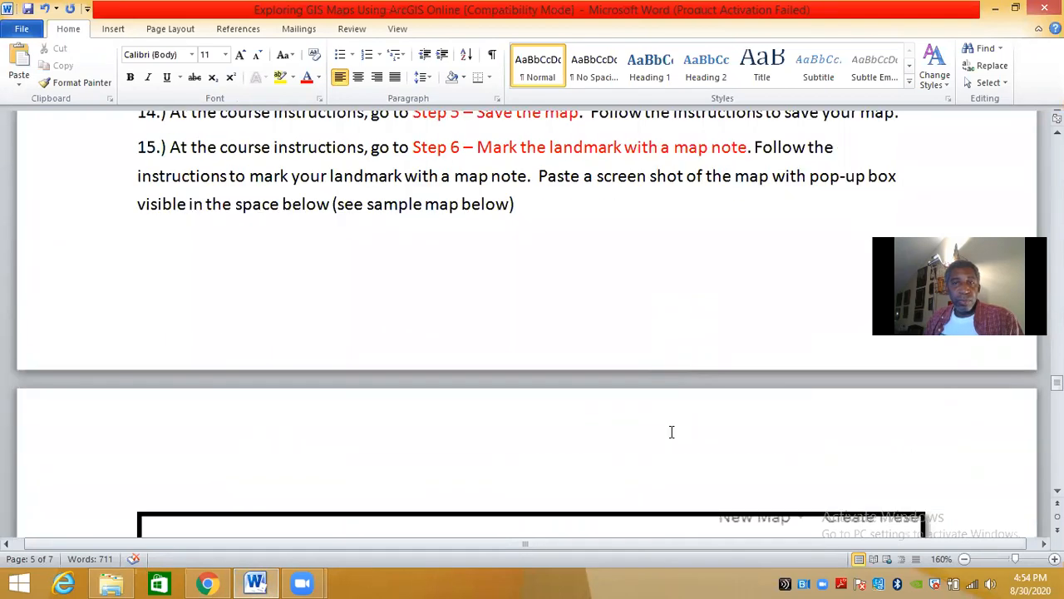
{"action": "scroll", "coordinate": [668, 423], "scroll_direction": "down", "scroll_amount": 7}
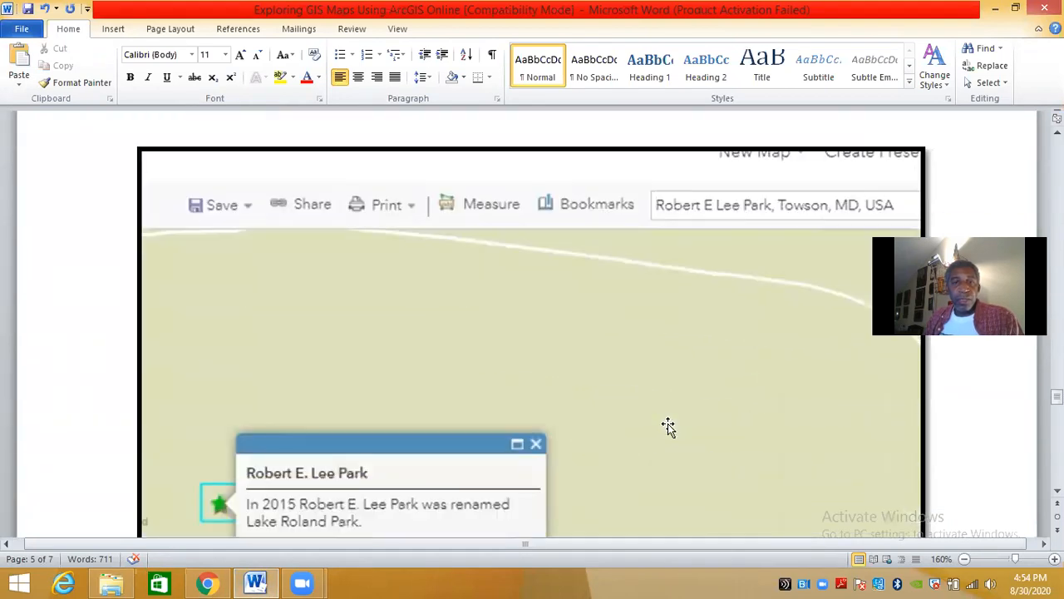
{"action": "scroll", "coordinate": [667, 424], "scroll_direction": "up", "scroll_amount": 2}
{"action": "scroll", "coordinate": [667, 424], "scroll_direction": "up", "scroll_amount": 3}
{"action": "scroll", "coordinate": [667, 423], "scroll_direction": "down", "scroll_amount": 4}
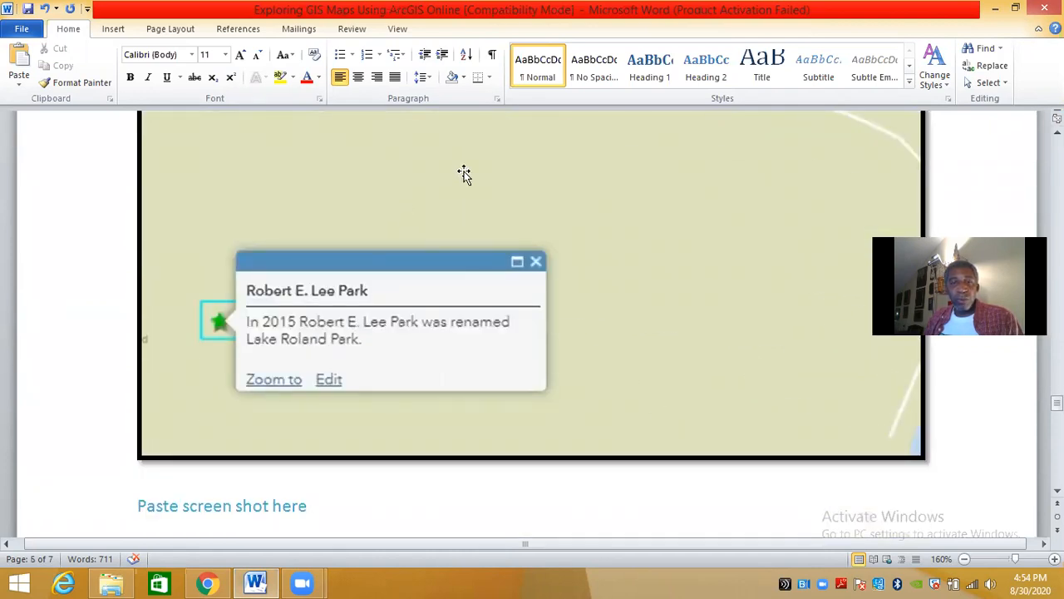
{"action": "scroll", "coordinate": [708, 216], "scroll_direction": "down", "scroll_amount": 5}
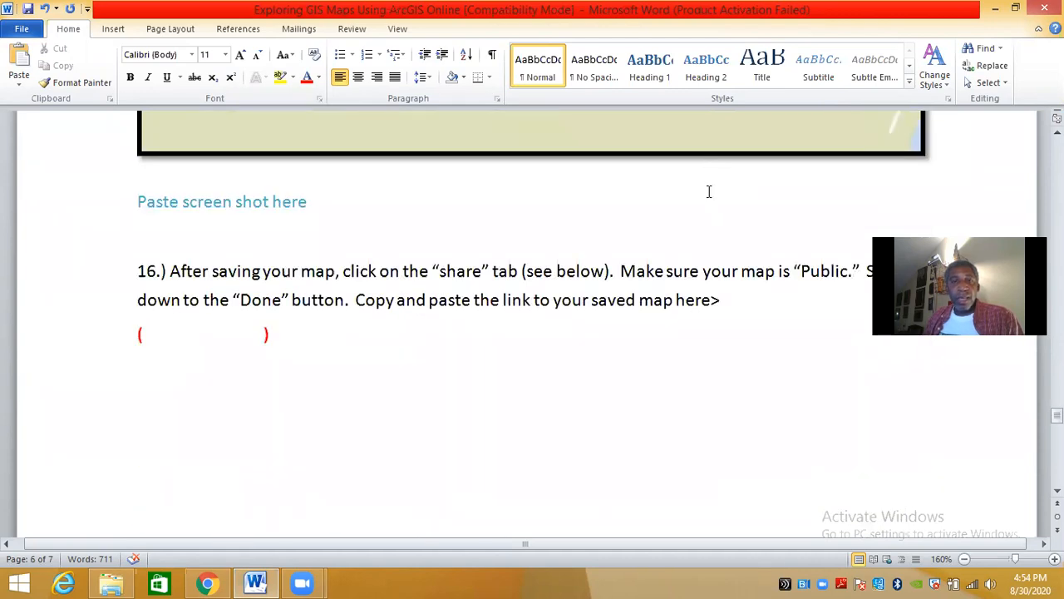
{"action": "scroll", "coordinate": [711, 202], "scroll_direction": "down", "scroll_amount": 6}
{"action": "scroll", "coordinate": [709, 204], "scroll_direction": "down", "scroll_amount": 3}
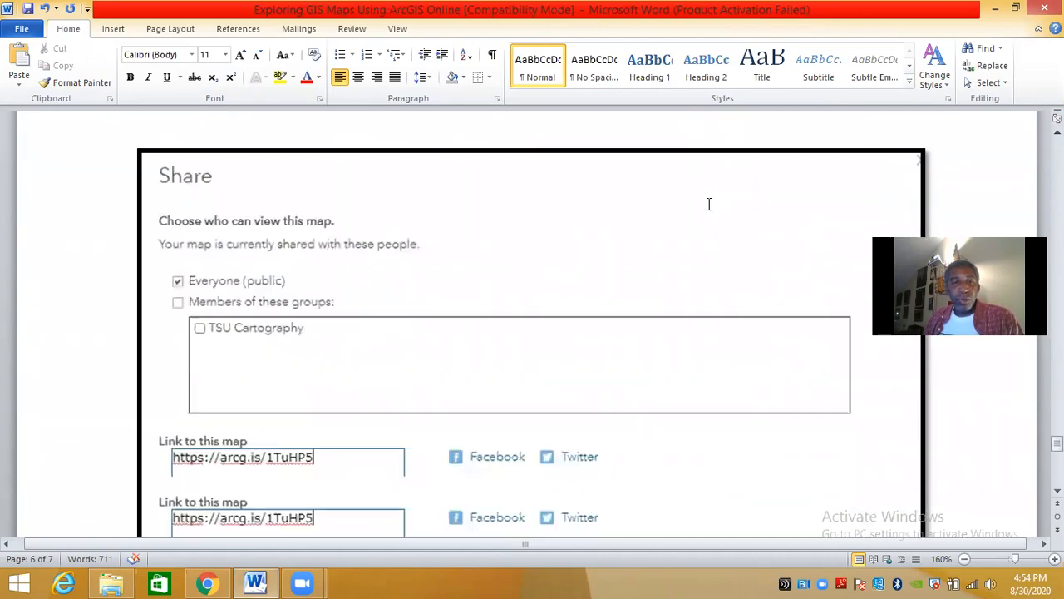
{"action": "scroll", "coordinate": [707, 207], "scroll_direction": "down", "scroll_amount": 5}
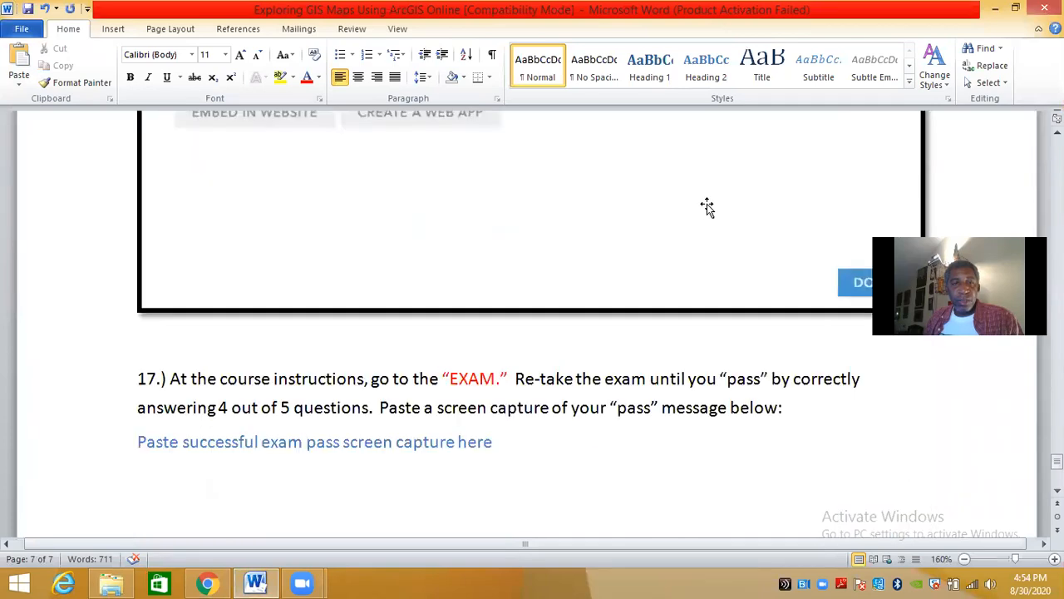
{"action": "scroll", "coordinate": [707, 207], "scroll_direction": "down", "scroll_amount": 3}
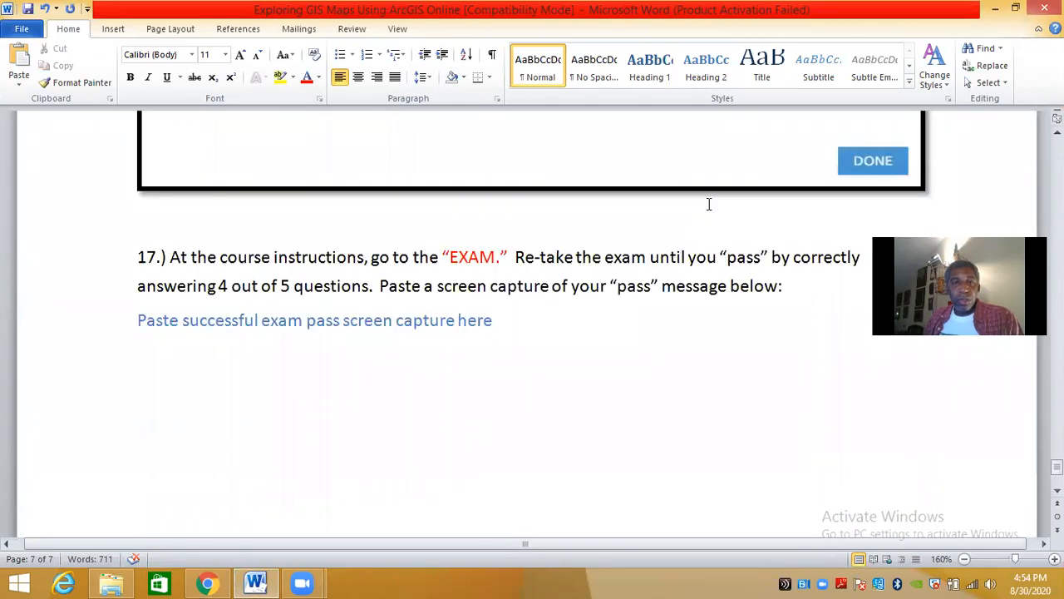
{"action": "scroll", "coordinate": [709, 204], "scroll_direction": "down", "scroll_amount": 3}
{"action": "scroll", "coordinate": [709, 204], "scroll_direction": "up", "scroll_amount": 12}
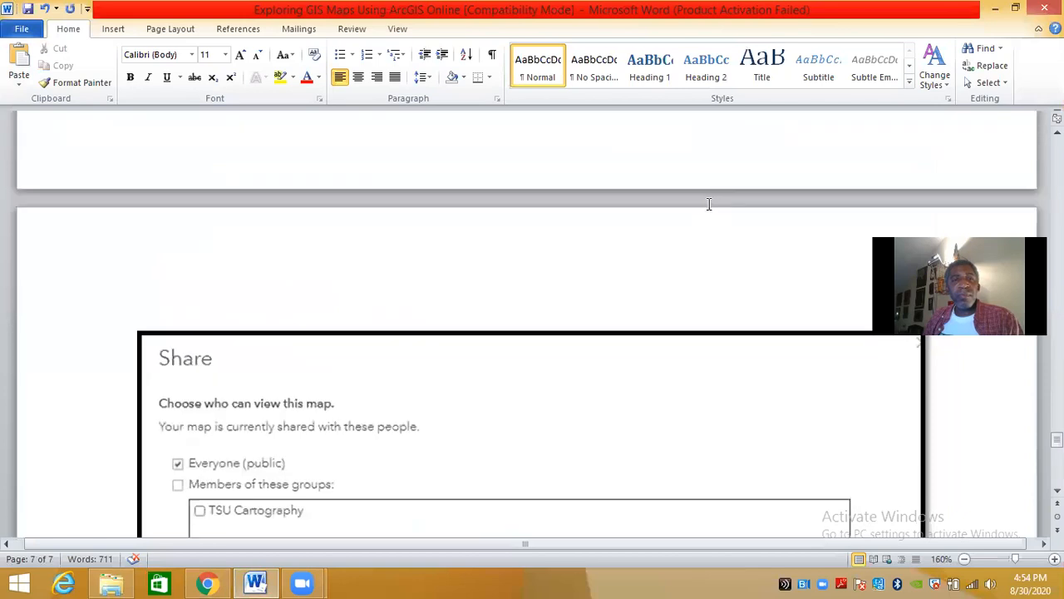
{"action": "scroll", "coordinate": [709, 204], "scroll_direction": "up", "scroll_amount": 3}
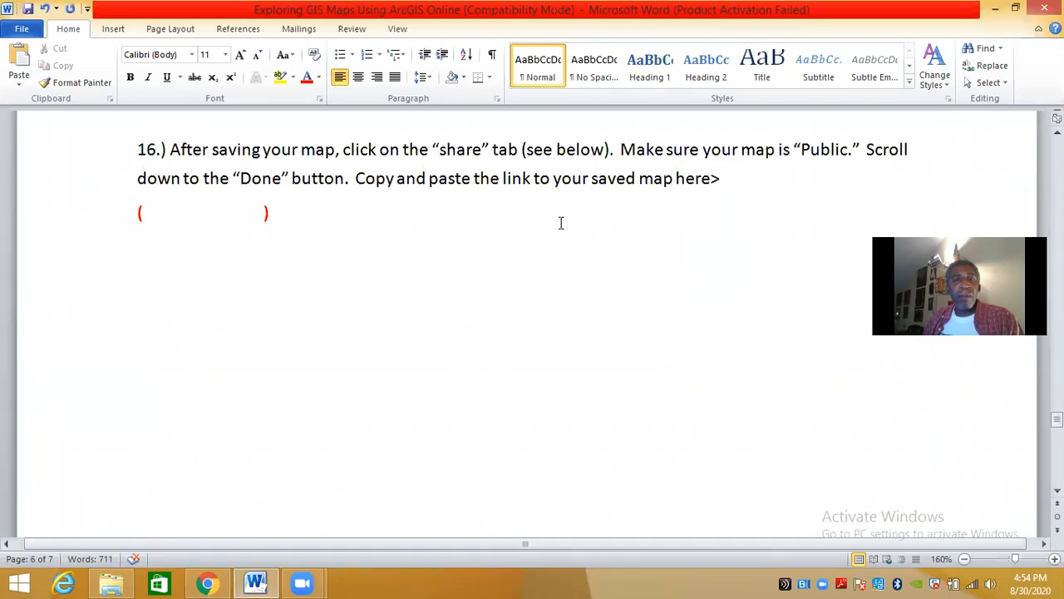
- Switch to the browser and copy the Exercise 1 map's short link from its sharing settings
{"action": "left_click", "coordinate": [206, 583]}
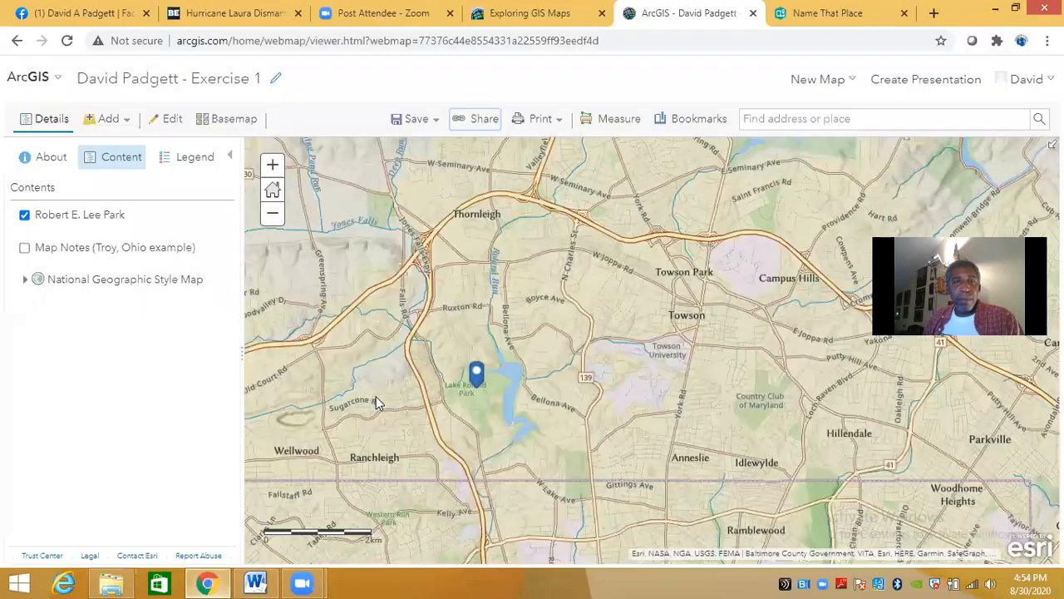
{"action": "left_click", "coordinate": [478, 119]}
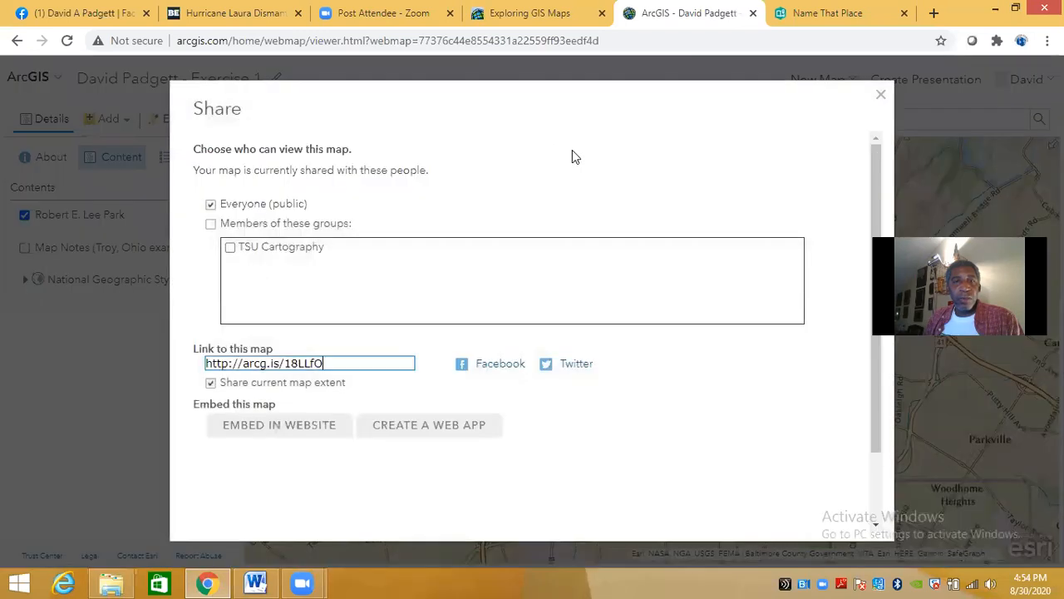
{"action": "left_click_drag", "start_coordinate": [355, 364], "coordinate": [202, 367]}
{"action": "key", "text": "ctrl+c"}
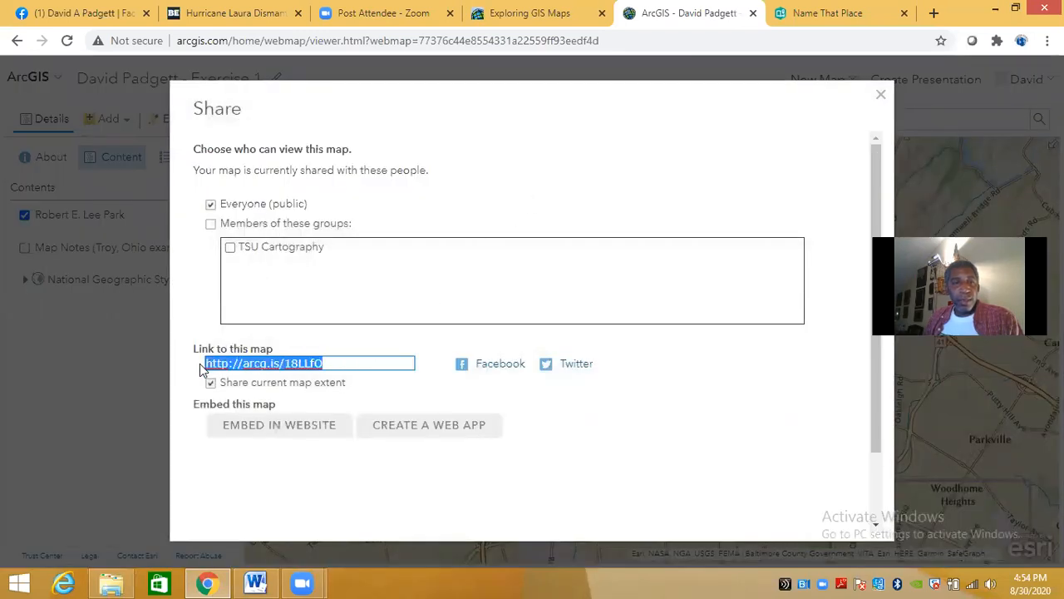
{"action": "right_click", "coordinate": [280, 369]}
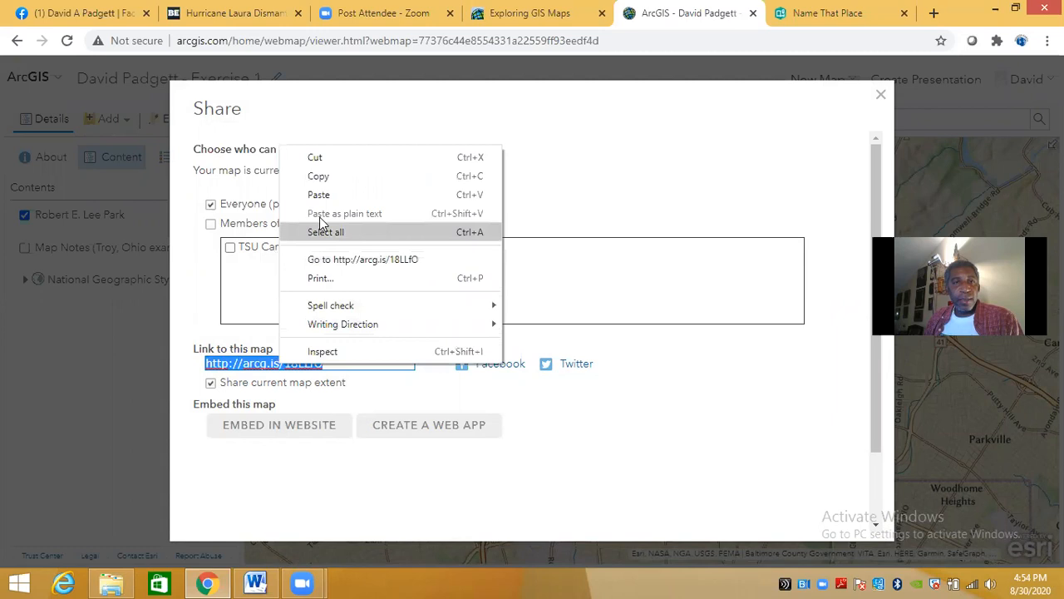
{"action": "left_click", "coordinate": [319, 176]}
{"action": "left_click", "coordinate": [255, 582]}
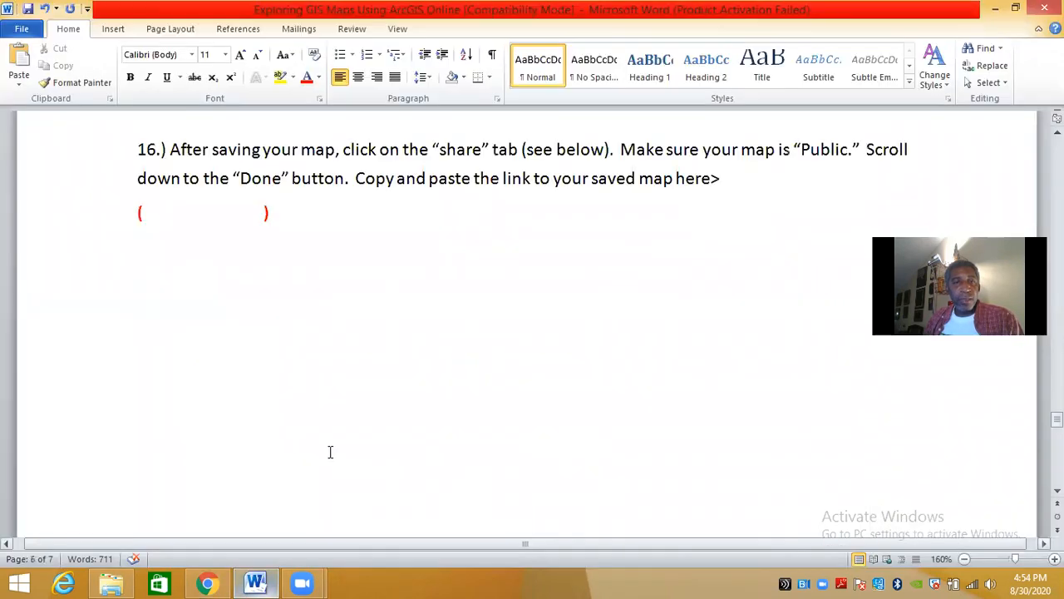
{"action": "left_click", "coordinate": [149, 213]}
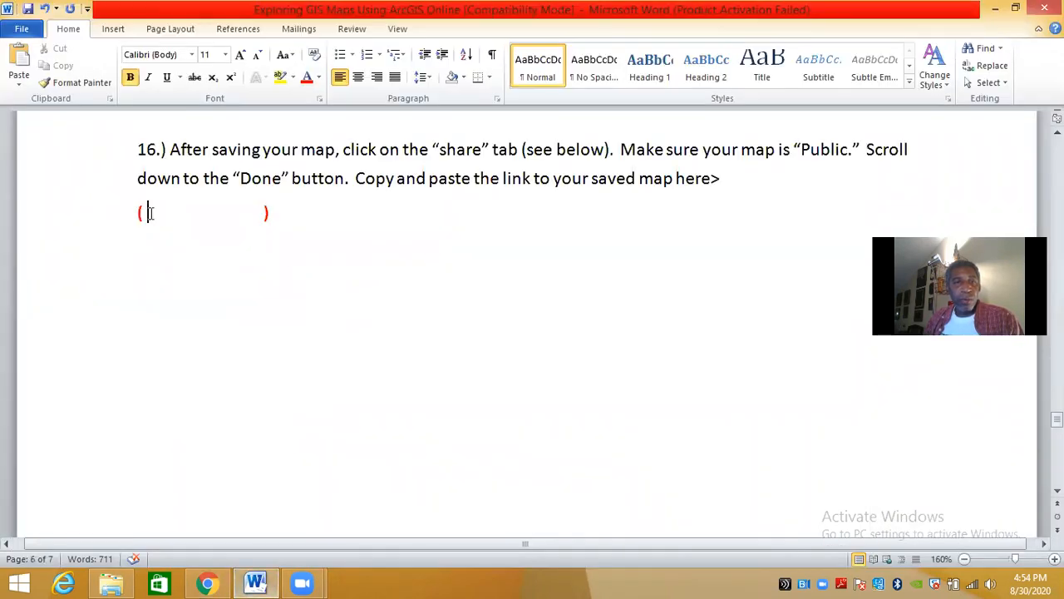
{"action": "right_click", "coordinate": [162, 215]}
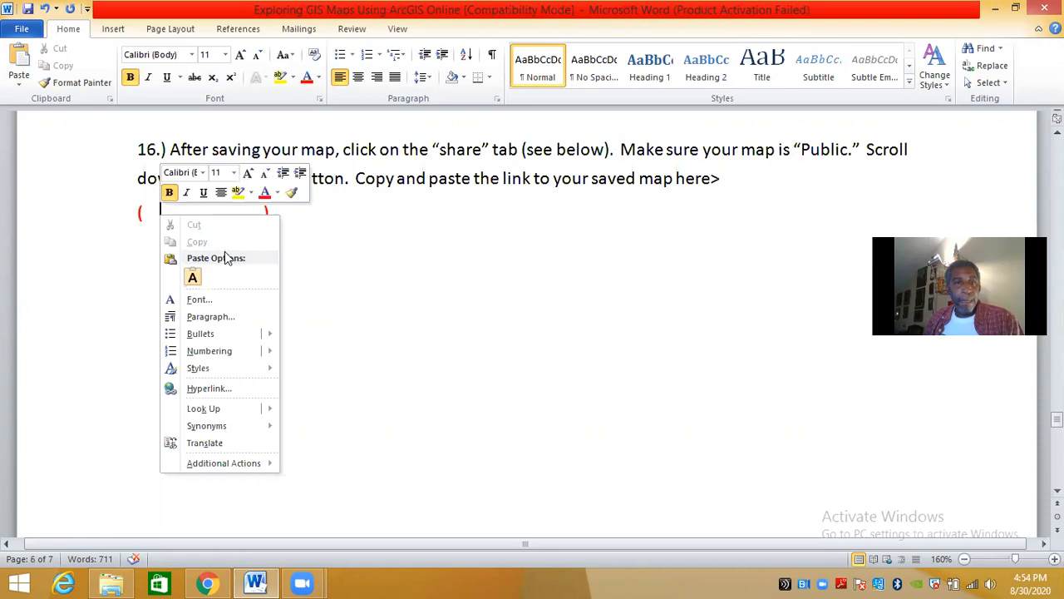
{"action": "left_click", "coordinate": [203, 277]}
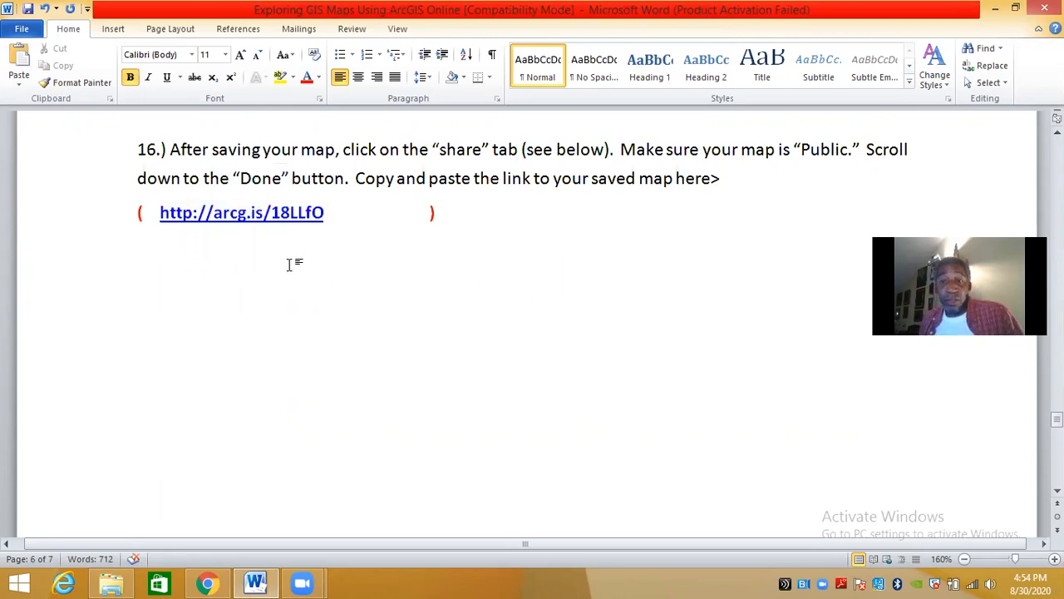
- Check worksheet question 17, then open the Making maps quiz in the Exploring GIS Maps course in the browser
{"action": "scroll", "coordinate": [420, 341], "scroll_direction": "down", "scroll_amount": 15}
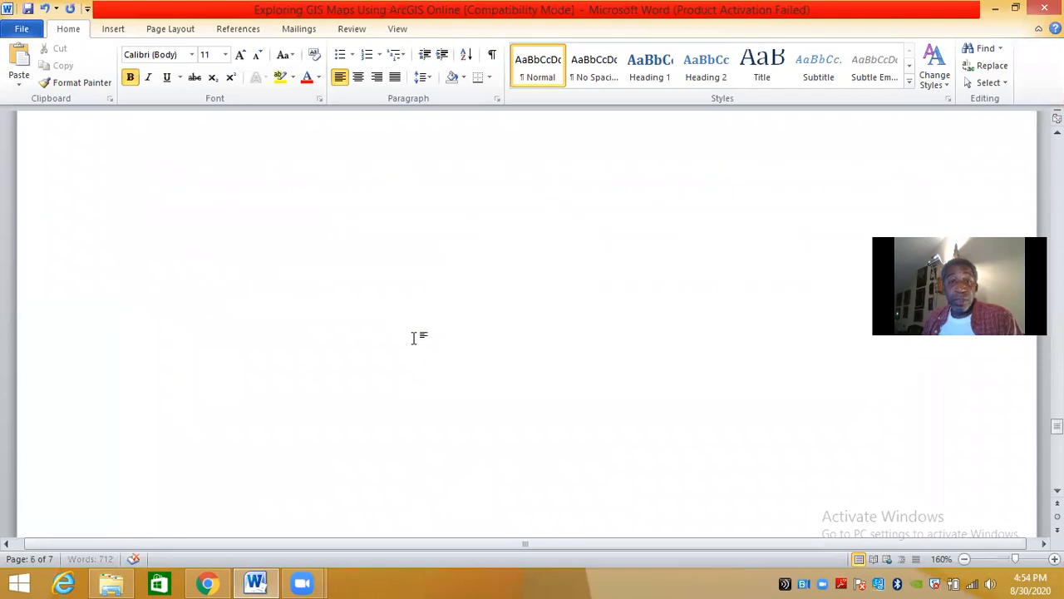
{"action": "scroll", "coordinate": [425, 349], "scroll_direction": "up", "scroll_amount": 2}
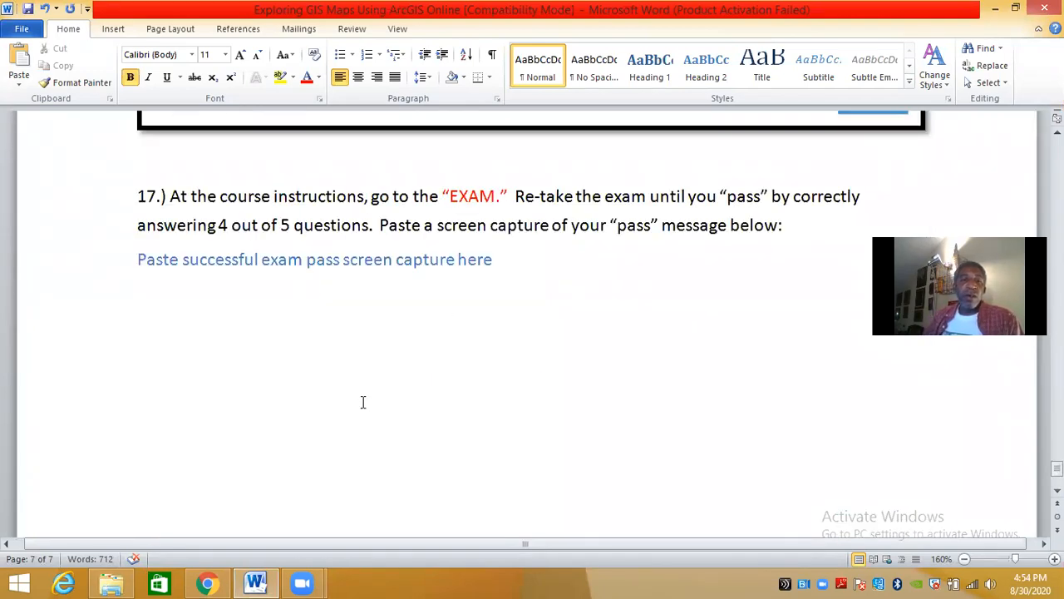
{"action": "left_click", "coordinate": [208, 582]}
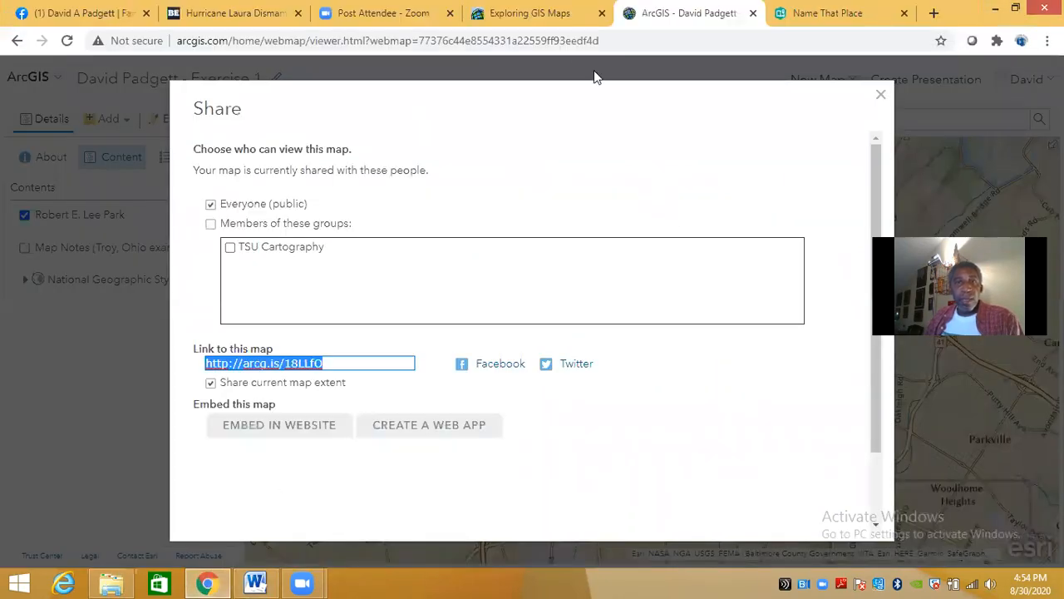
{"action": "left_click", "coordinate": [556, 25]}
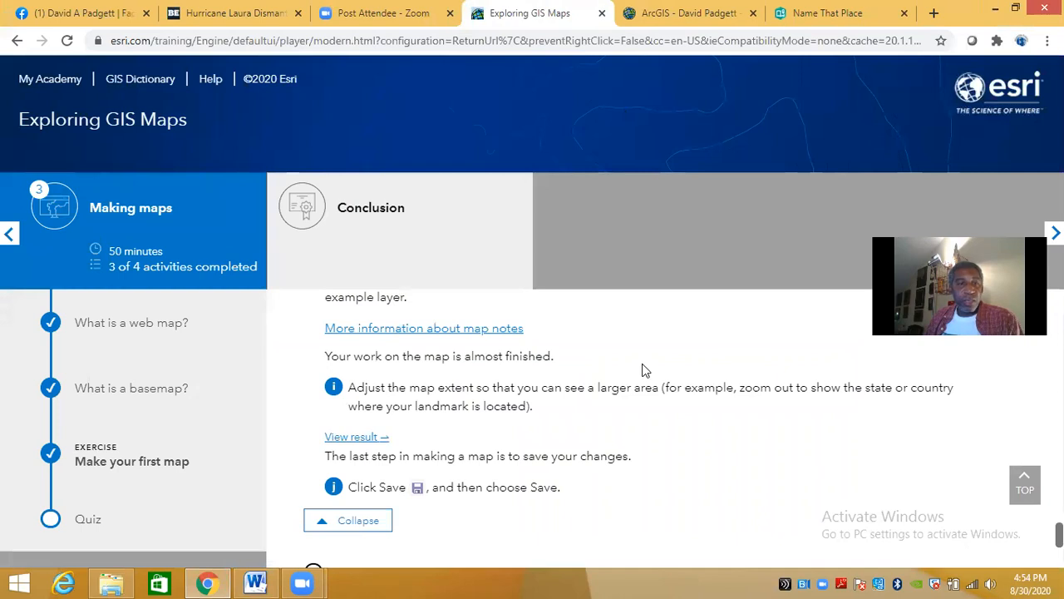
{"action": "scroll", "coordinate": [643, 369], "scroll_direction": "down", "scroll_amount": 2}
{"action": "scroll", "coordinate": [717, 407], "scroll_direction": "down", "scroll_amount": 3}
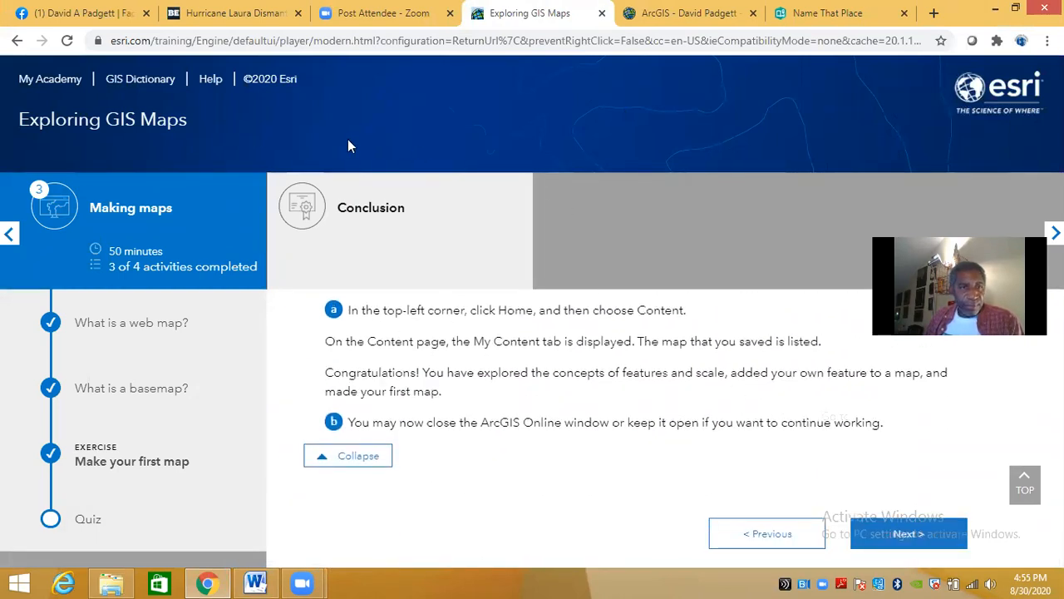
{"action": "left_click", "coordinate": [89, 518]}
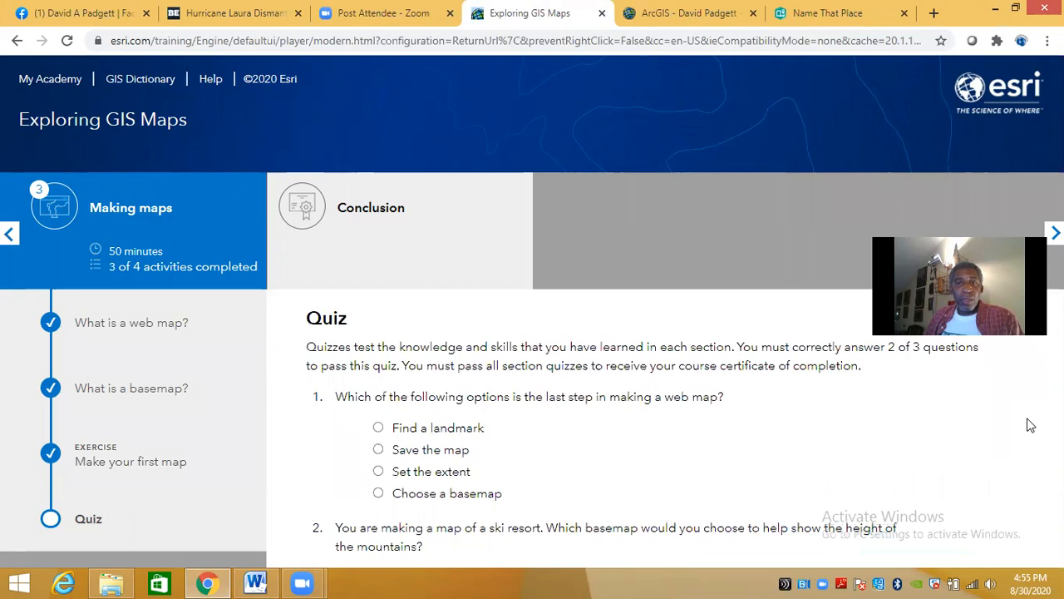
- Read through the Making maps quiz instructions and its three questions with their answer options
{"action": "scroll", "coordinate": [1029, 424], "scroll_direction": "down", "scroll_amount": 4}
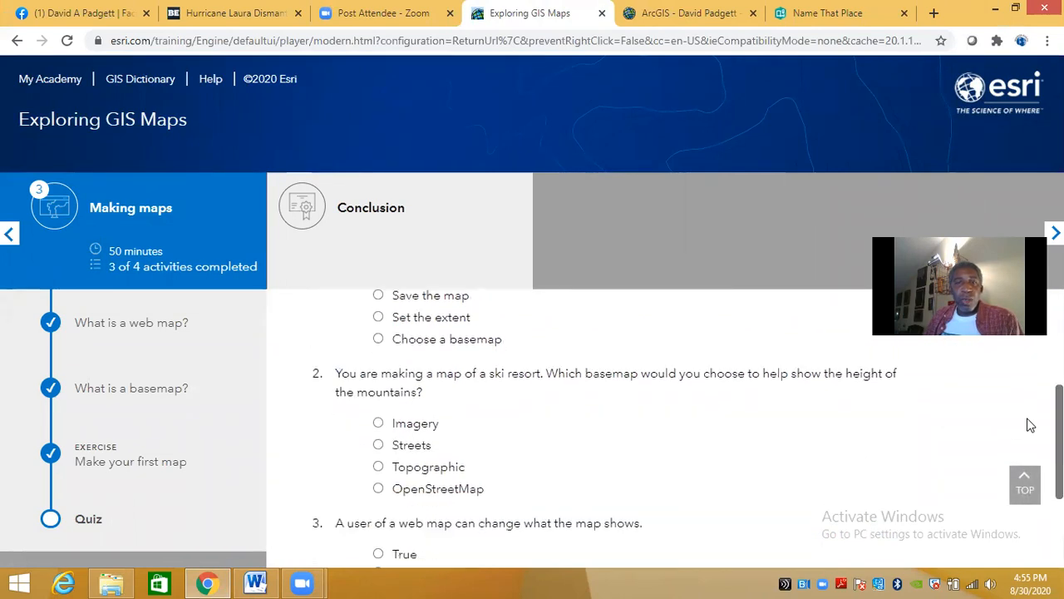
{"action": "scroll", "coordinate": [1029, 425], "scroll_direction": "up", "scroll_amount": 5}
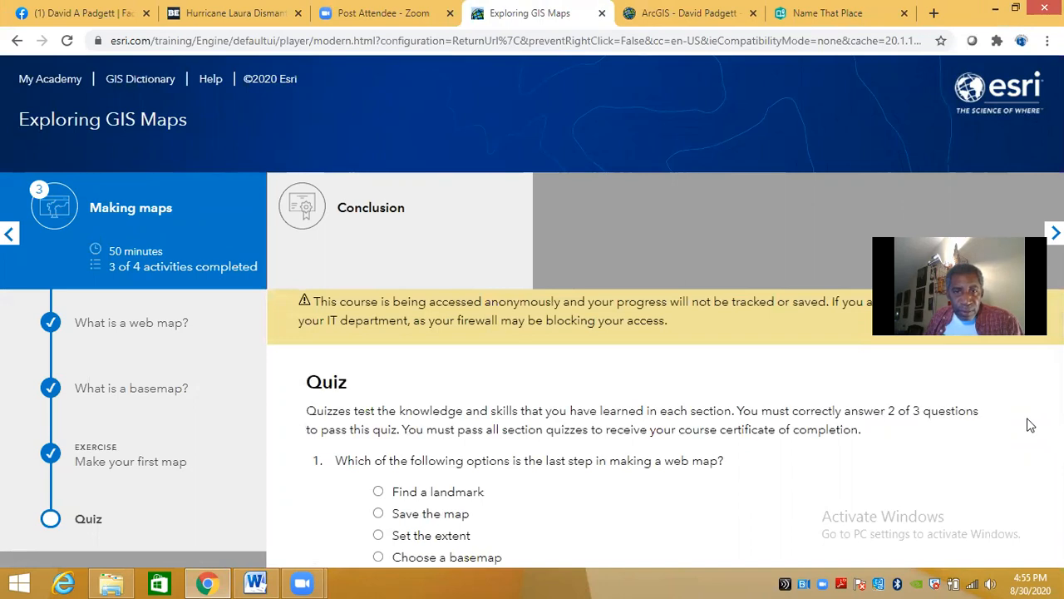
{"action": "scroll", "coordinate": [1029, 425], "scroll_direction": "down", "scroll_amount": 5}
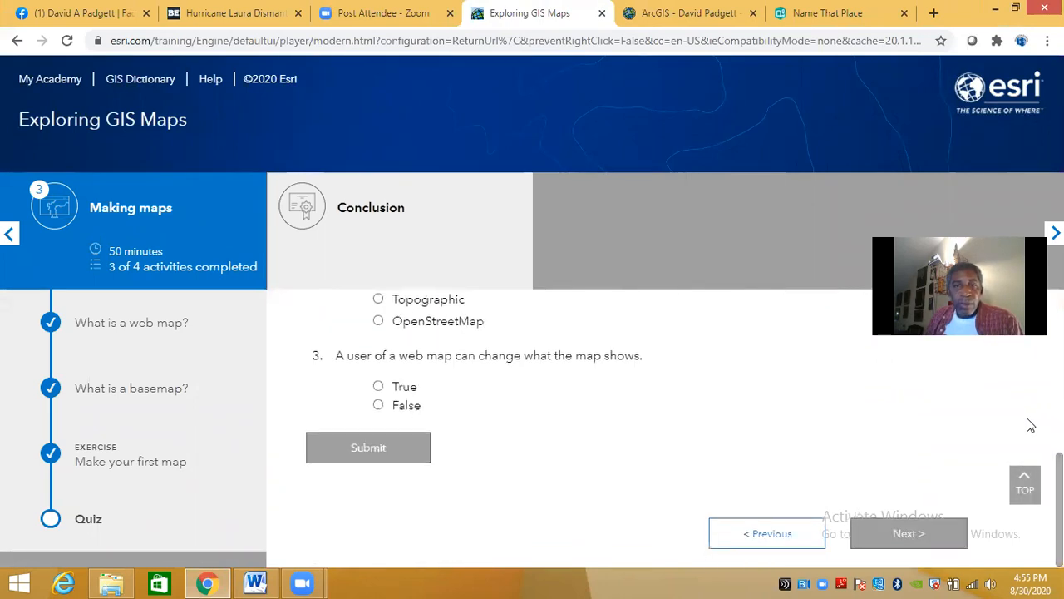
{"action": "scroll", "coordinate": [1029, 425], "scroll_direction": "up", "scroll_amount": 5}
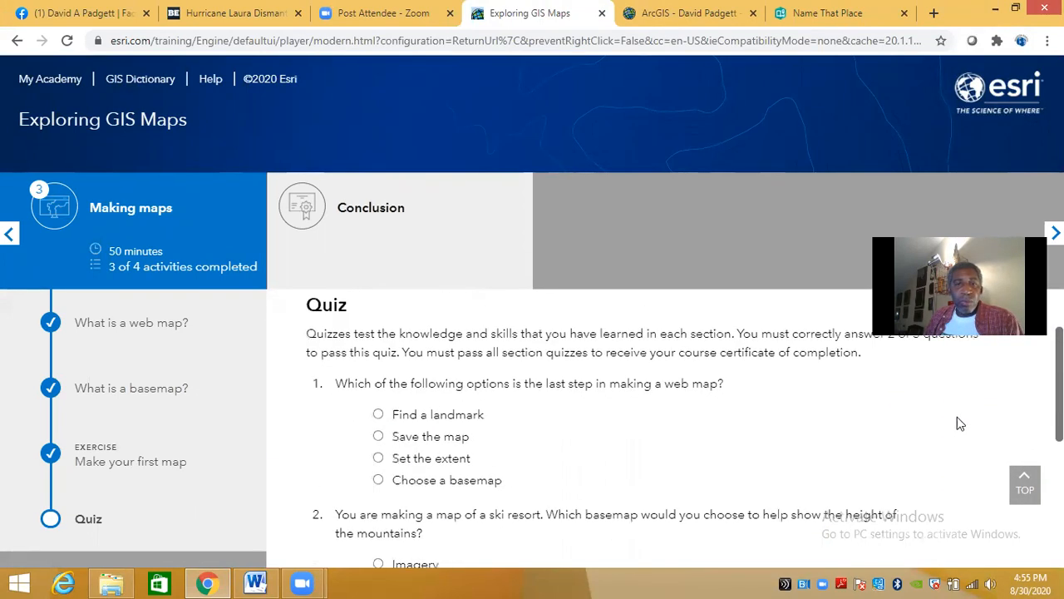
{"action": "scroll", "coordinate": [767, 418], "scroll_direction": "down", "scroll_amount": 5}
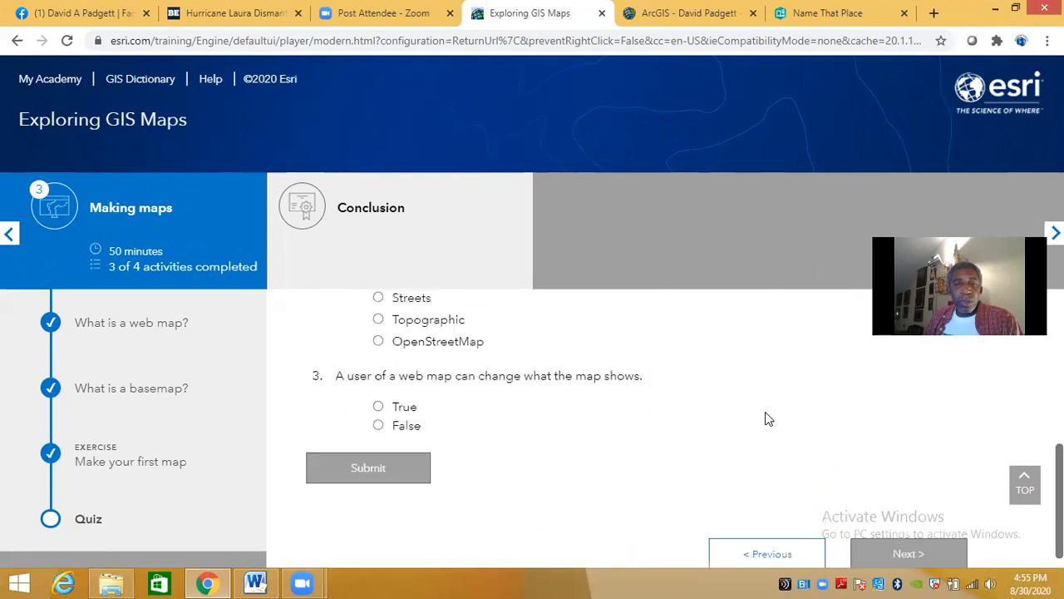
{"action": "scroll", "coordinate": [771, 420], "scroll_direction": "up", "scroll_amount": 1}
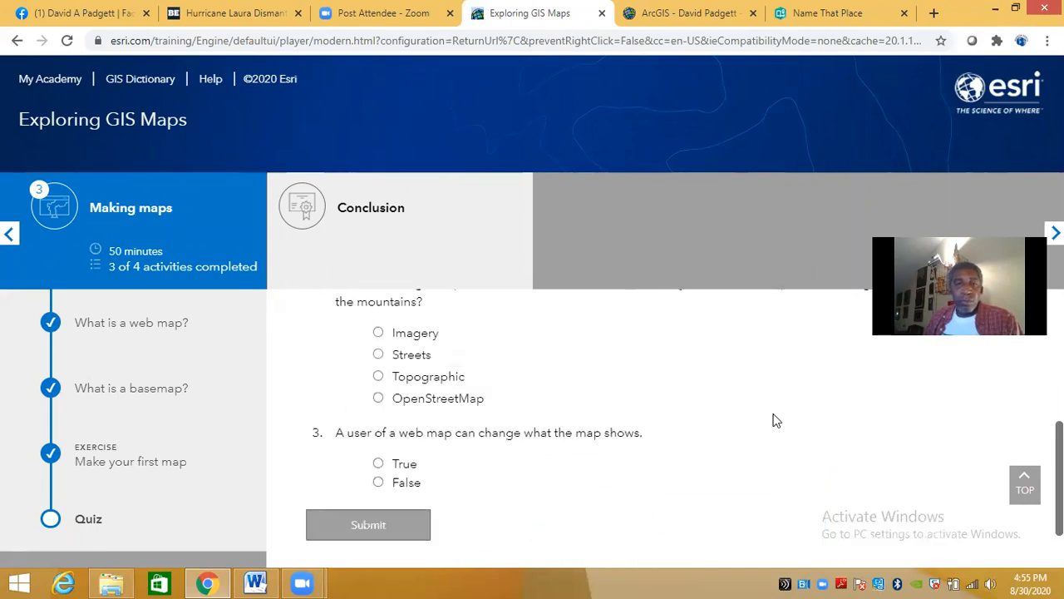
{"action": "scroll", "coordinate": [772, 419], "scroll_direction": "up", "scroll_amount": 5}
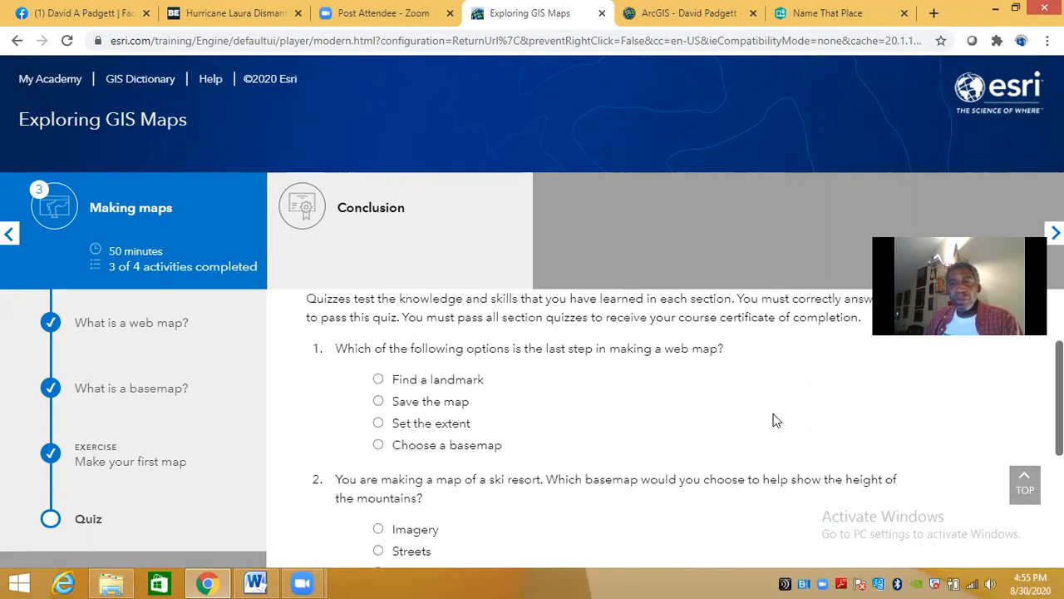
{"action": "scroll", "coordinate": [772, 418], "scroll_direction": "up", "scroll_amount": 1}
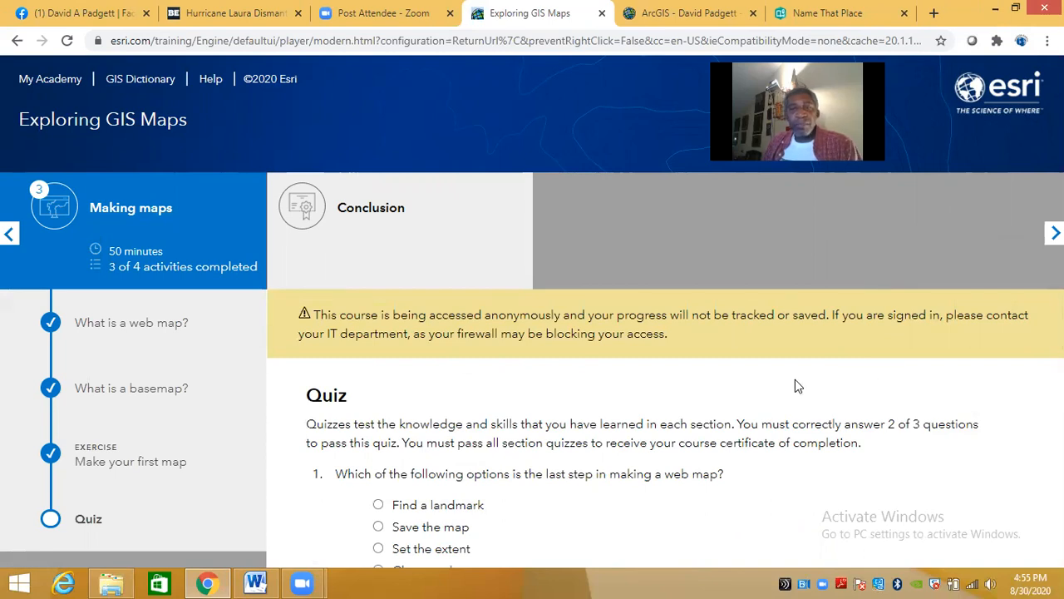
{"action": "scroll", "coordinate": [795, 385], "scroll_direction": "down", "scroll_amount": 2}
{"action": "scroll", "coordinate": [794, 385], "scroll_direction": "down", "scroll_amount": 3}
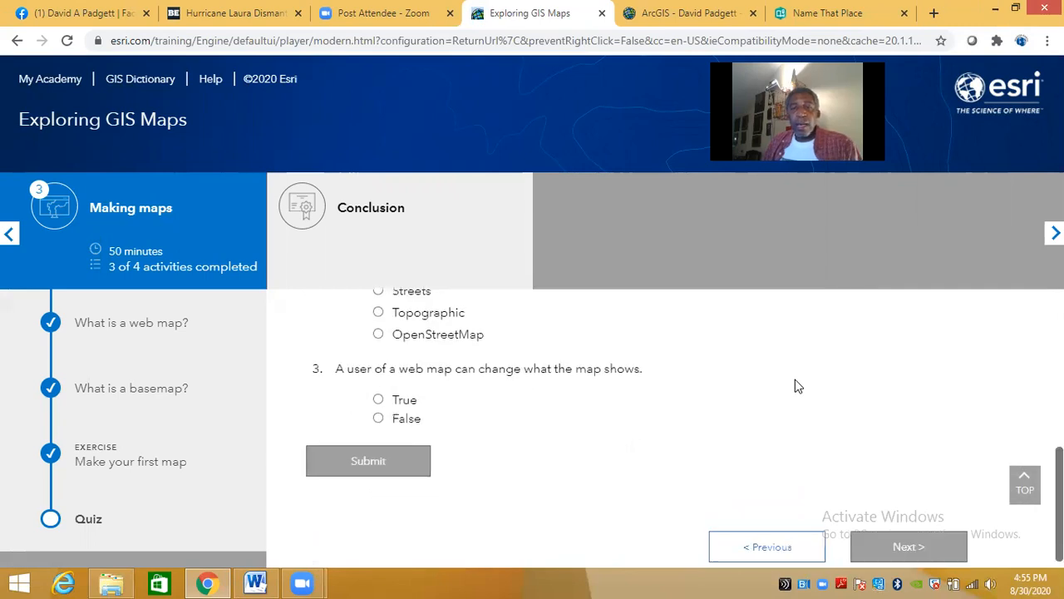
{"action": "scroll", "coordinate": [795, 385], "scroll_direction": "up", "scroll_amount": 5}
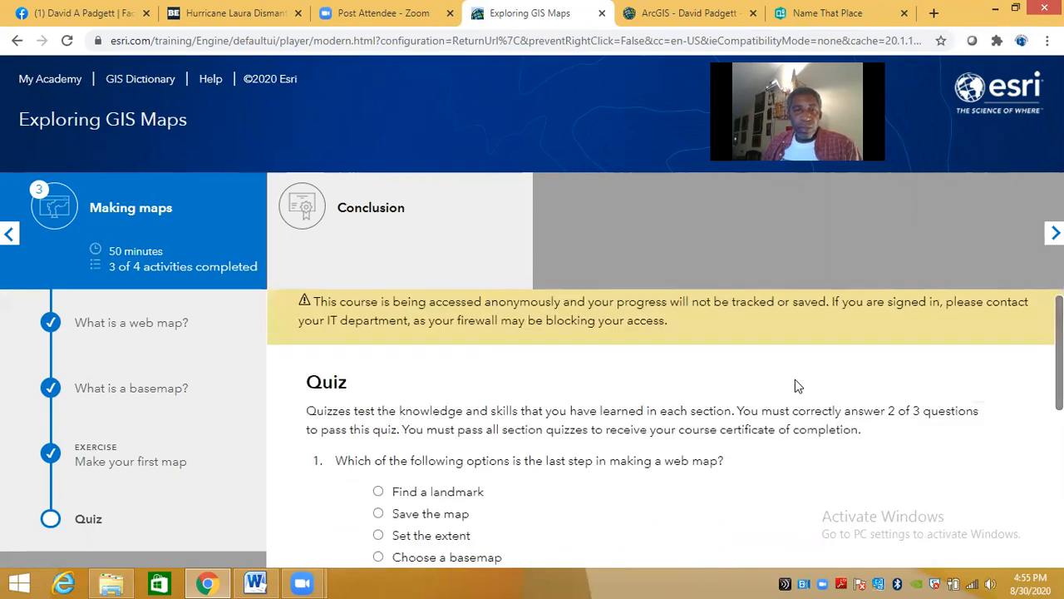
{"action": "scroll", "coordinate": [796, 385], "scroll_direction": "down", "scroll_amount": 1}
{"action": "scroll", "coordinate": [795, 379], "scroll_direction": "down", "scroll_amount": 1}
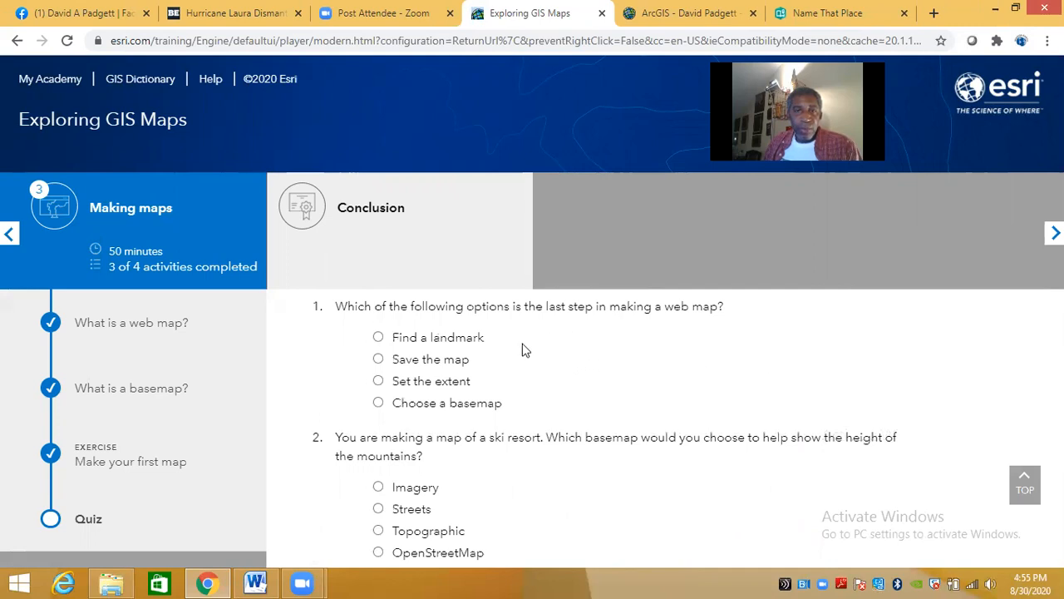
- Answer quiz question 1 on the last step in making a web map with "Save the map" and read question 2
{"action": "left_click", "coordinate": [379, 359]}
{"action": "scroll", "coordinate": [675, 410], "scroll_direction": "down", "scroll_amount": 3}
{"action": "scroll", "coordinate": [675, 411], "scroll_direction": "up", "scroll_amount": 2}
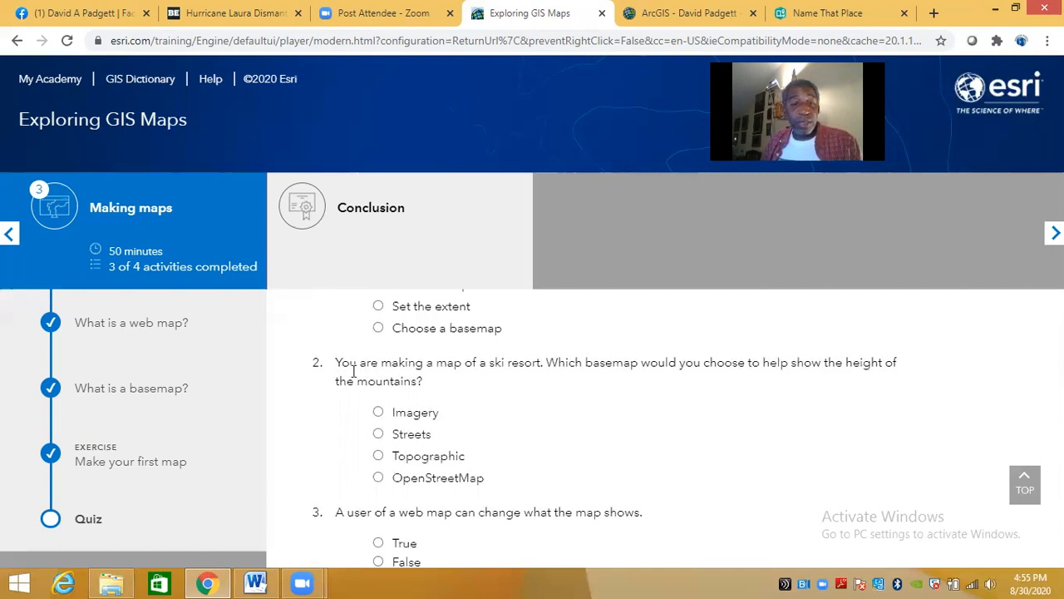
- Switch to the Word worksheet and replace the red word "EXAM" in question 17 with "QUIZ"
{"action": "left_click", "coordinate": [256, 582]}
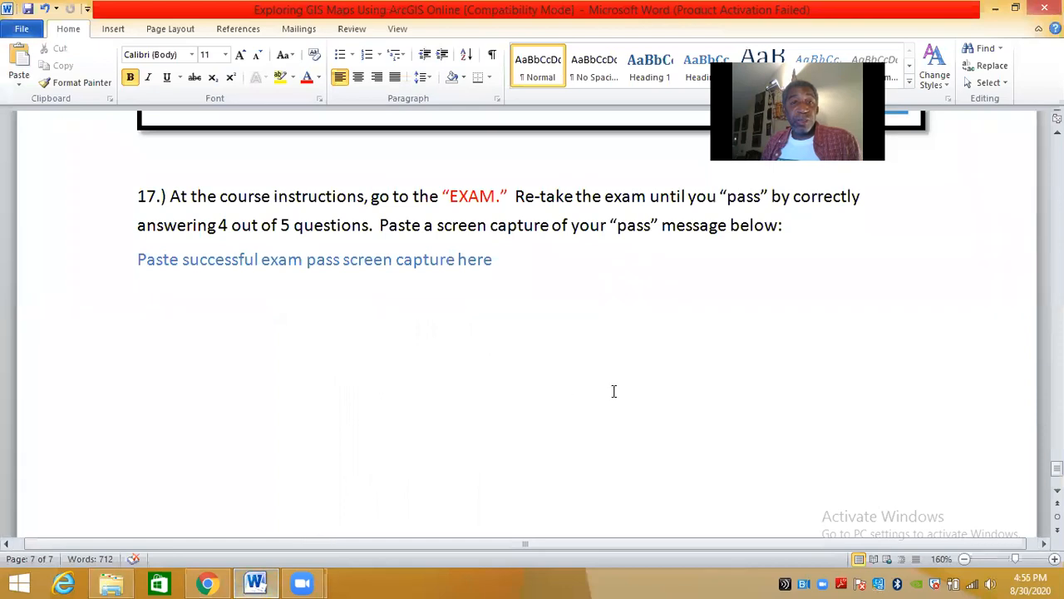
{"action": "left_click", "coordinate": [495, 196]}
{"action": "key", "text": "BackSpace"}
{"action": "key", "text": "BackSpace"}
{"action": "key", "text": "BackSpace"}
{"action": "key", "text": "BackSpace"}
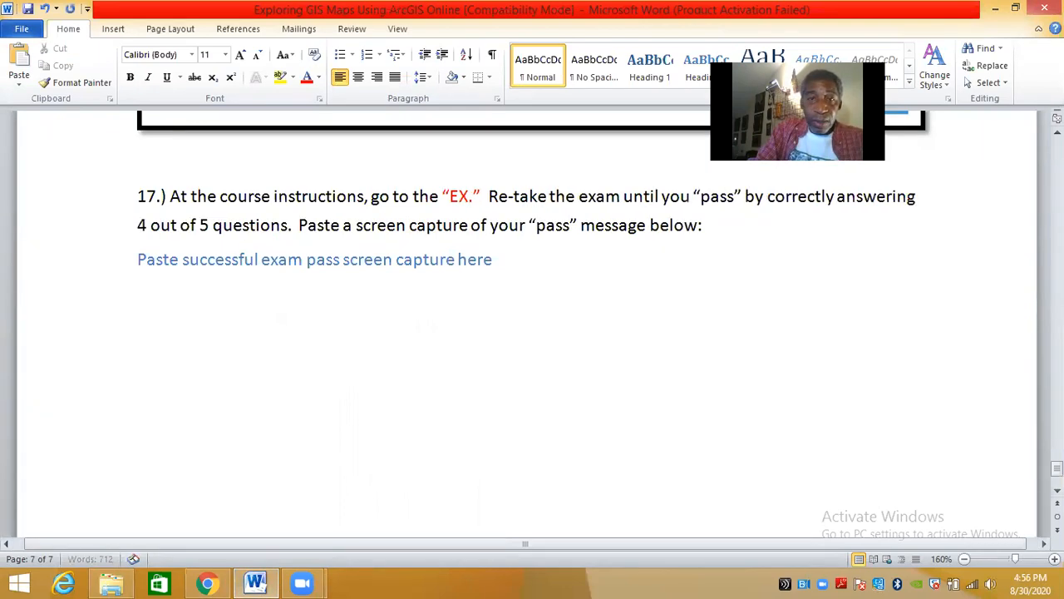
{"action": "type", "text": "QUIZ"}
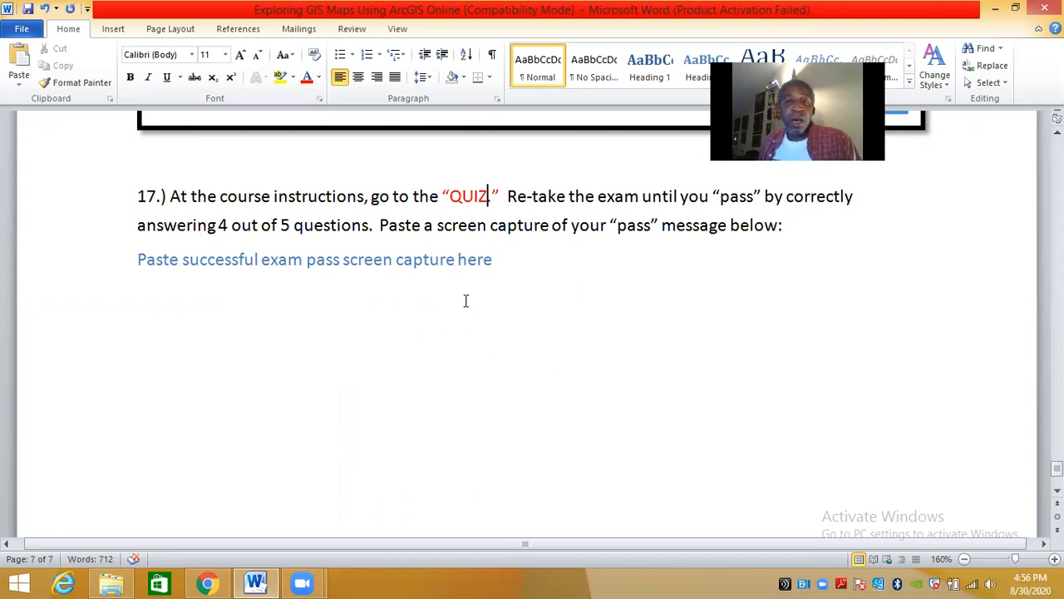
- Look back through the worksheet from question 17 to the basemap questions 11 and 12
{"action": "scroll", "coordinate": [465, 300], "scroll_direction": "down", "scroll_amount": 1}
{"action": "scroll", "coordinate": [465, 300], "scroll_direction": "down", "scroll_amount": 1}
{"action": "scroll", "coordinate": [466, 300], "scroll_direction": "up", "scroll_amount": 1}
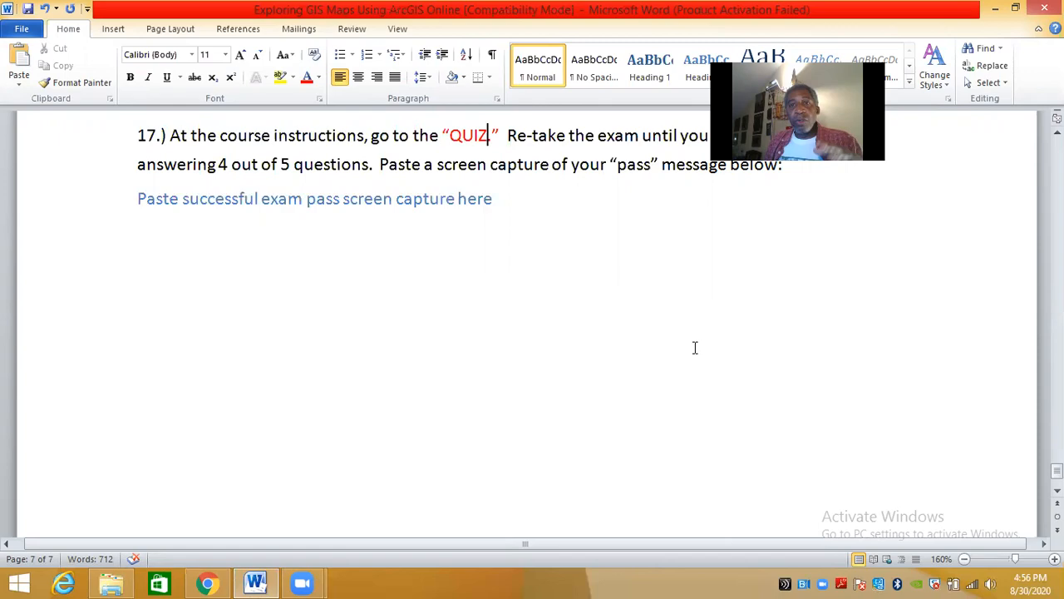
{"action": "scroll", "coordinate": [690, 345], "scroll_direction": "up", "scroll_amount": 10}
{"action": "scroll", "coordinate": [695, 347], "scroll_direction": "up", "scroll_amount": 15}
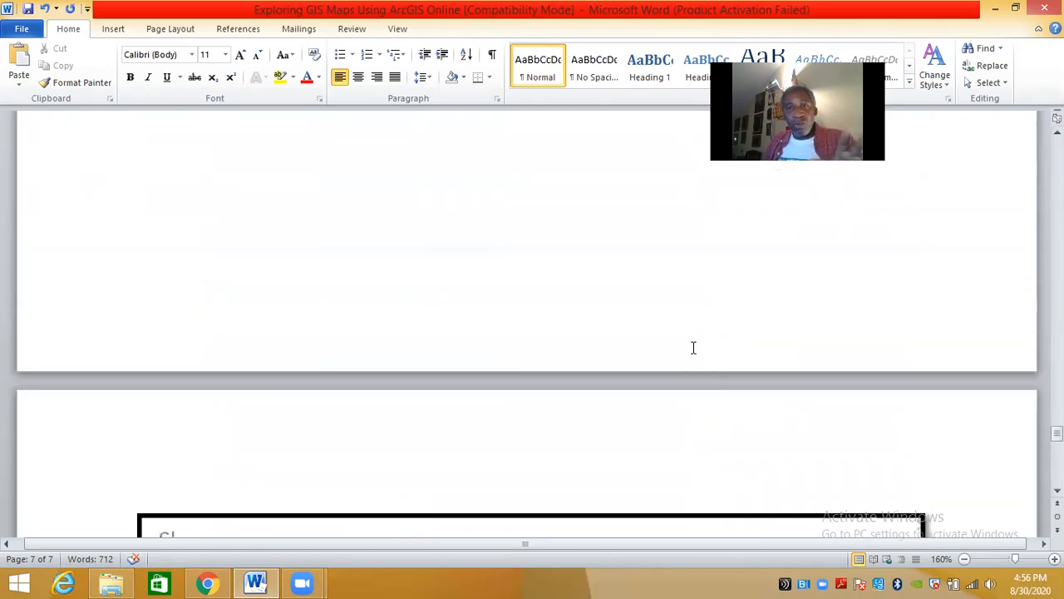
{"action": "scroll", "coordinate": [677, 349], "scroll_direction": "up", "scroll_amount": 15}
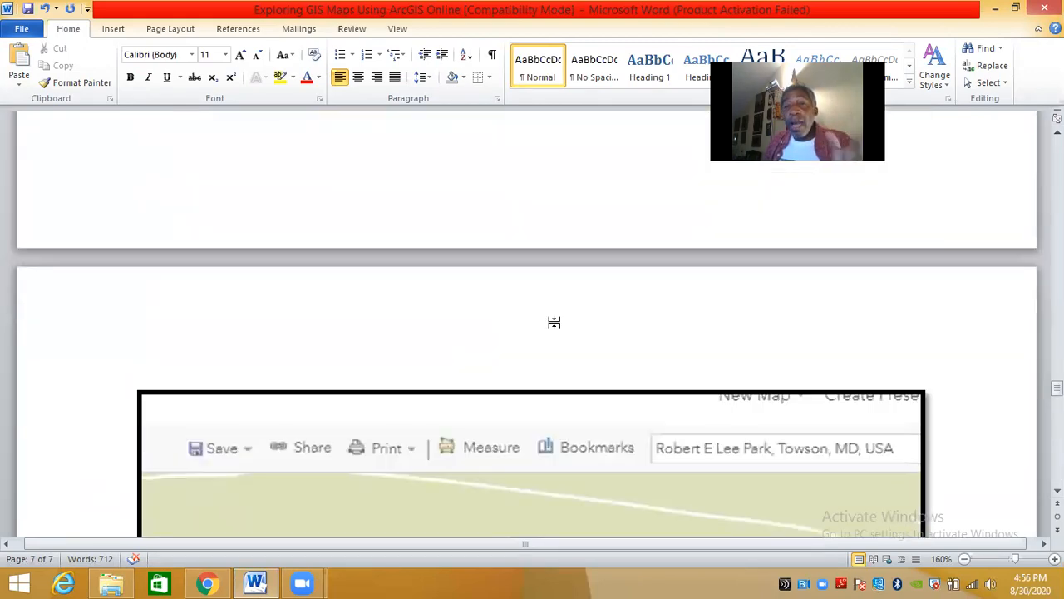
{"action": "scroll", "coordinate": [555, 314], "scroll_direction": "up", "scroll_amount": 8}
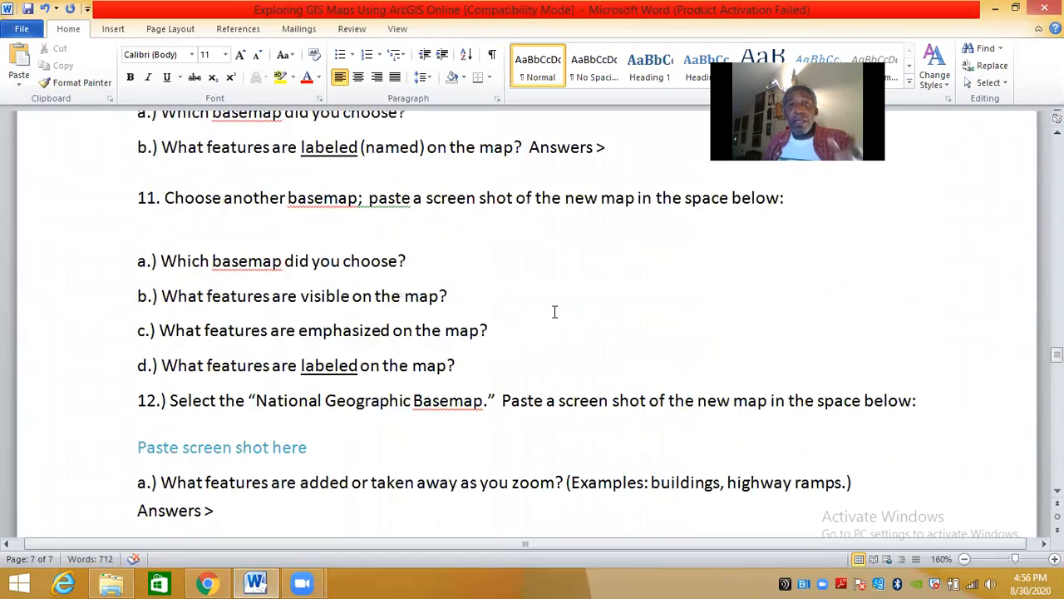
- Switch to the Exploring GIS Maps course in the browser and go back to section 1, What is GIS?
{"action": "left_click", "coordinate": [208, 582]}
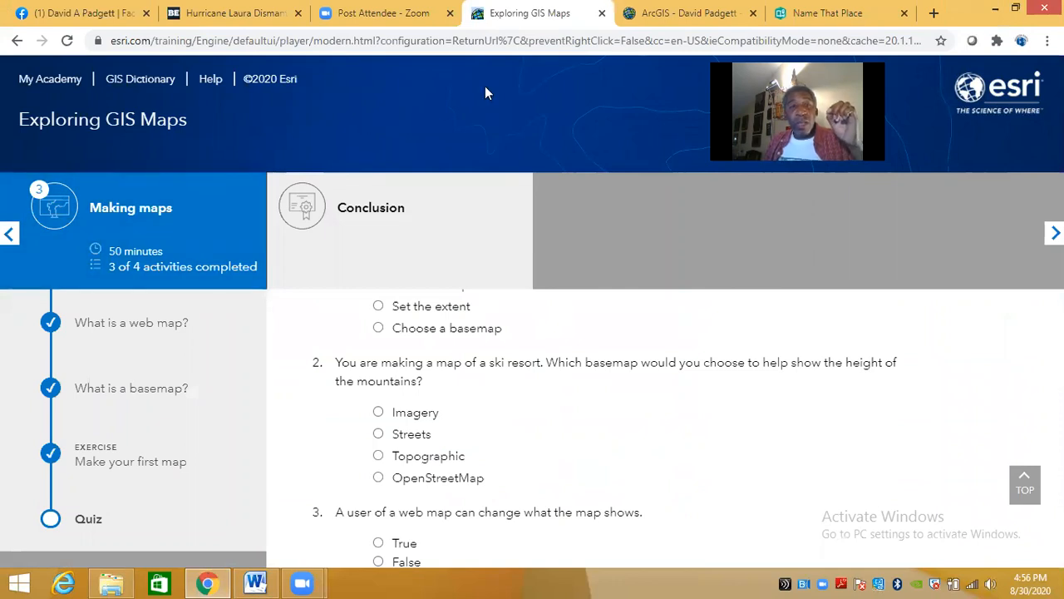
{"action": "left_click", "coordinate": [9, 234]}
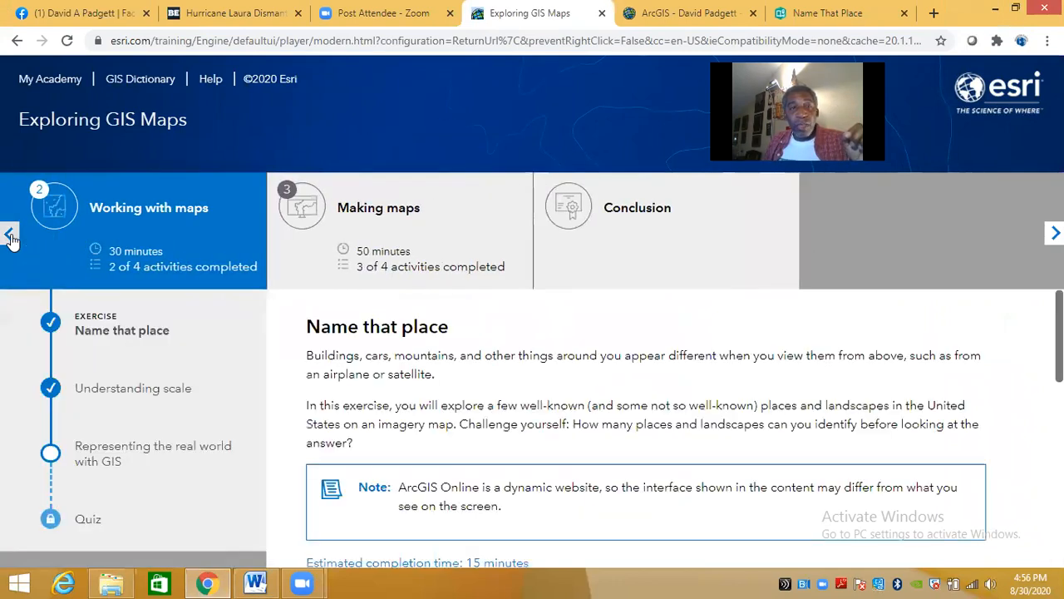
{"action": "left_click", "coordinate": [9, 235]}
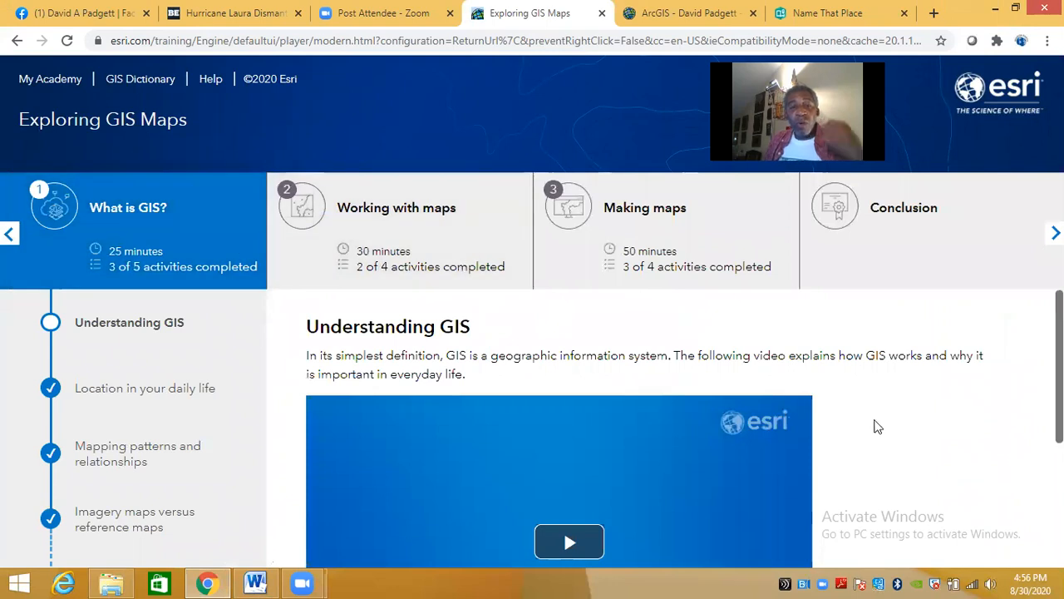